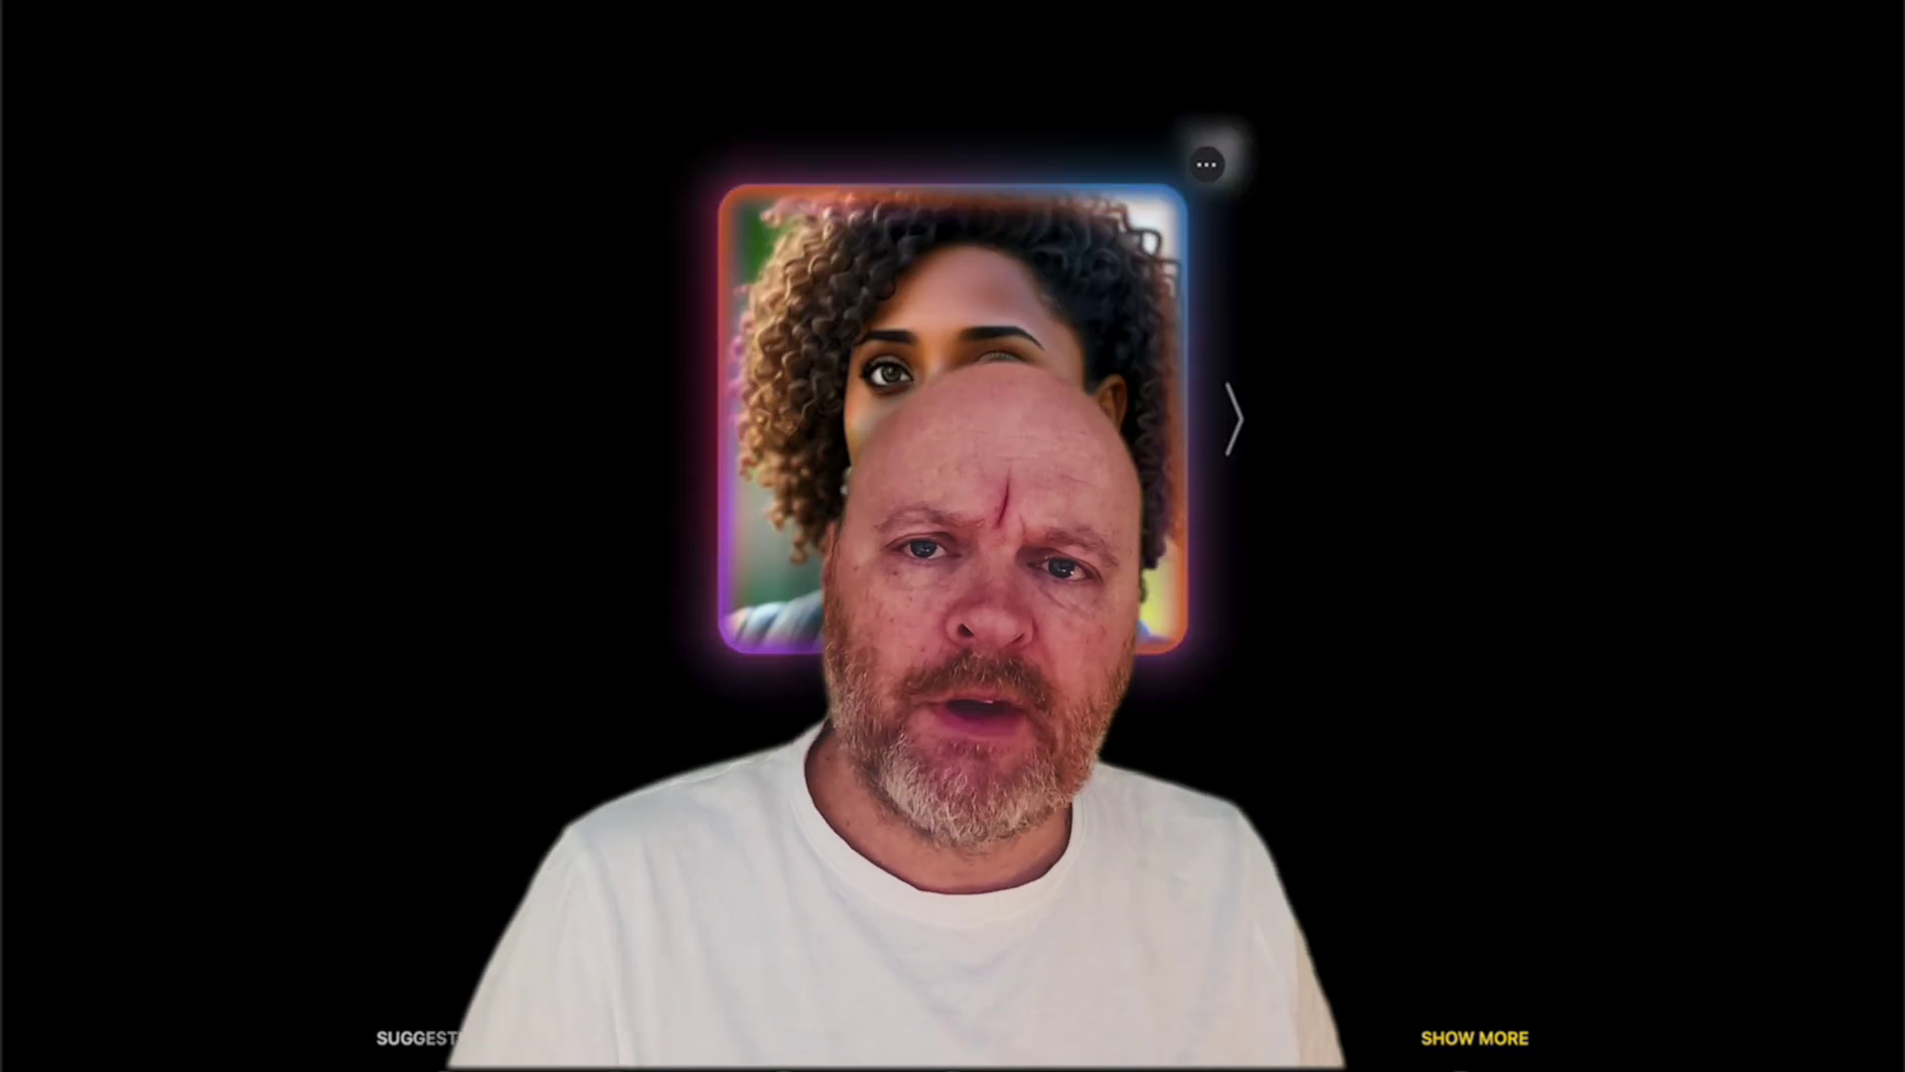
Flip through the example portraits and return to the curly-haired woman
{"action": "left_click", "coordinate": [1240, 427]}
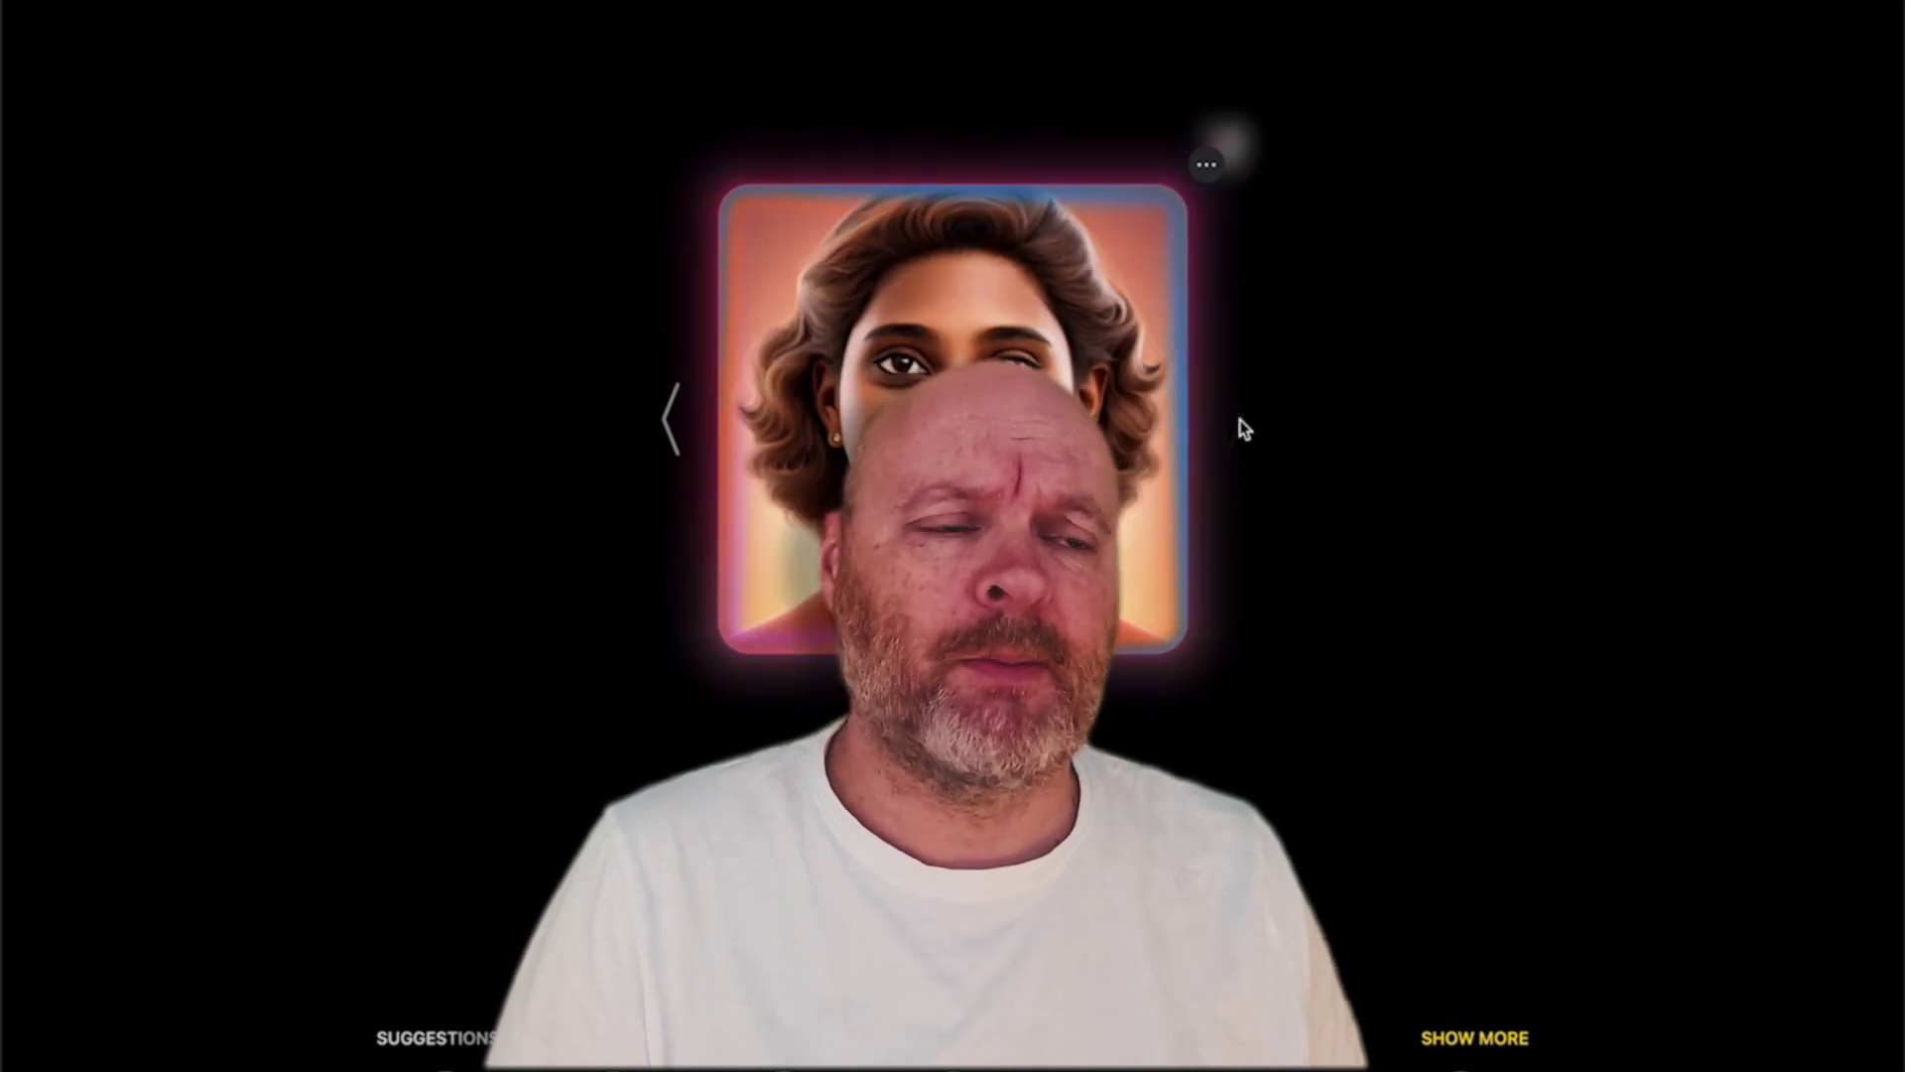
{"action": "left_click", "coordinate": [672, 429]}
{"action": "left_click", "coordinate": [670, 424]}
{"action": "left_click", "coordinate": [670, 425]}
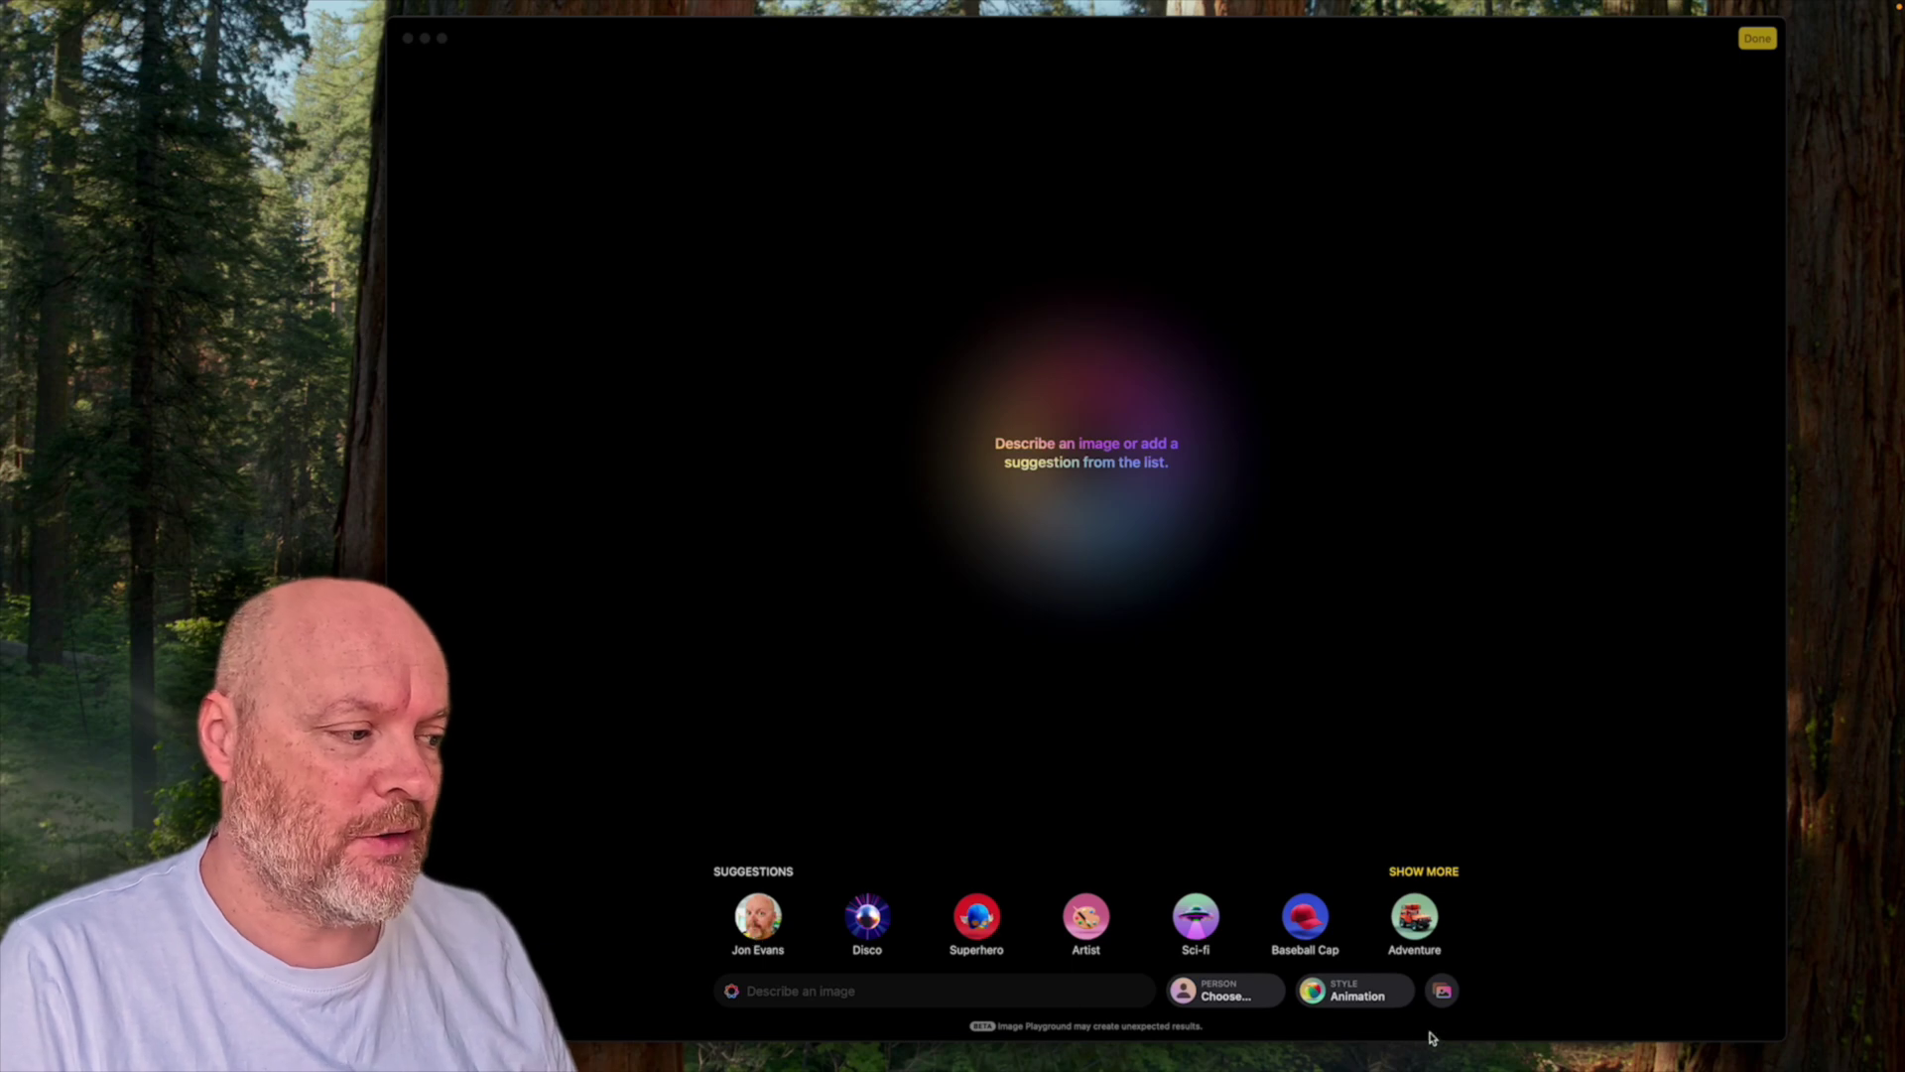
Make the suggested person the subject of an Animation-style image
{"action": "left_click", "coordinate": [1384, 985]}
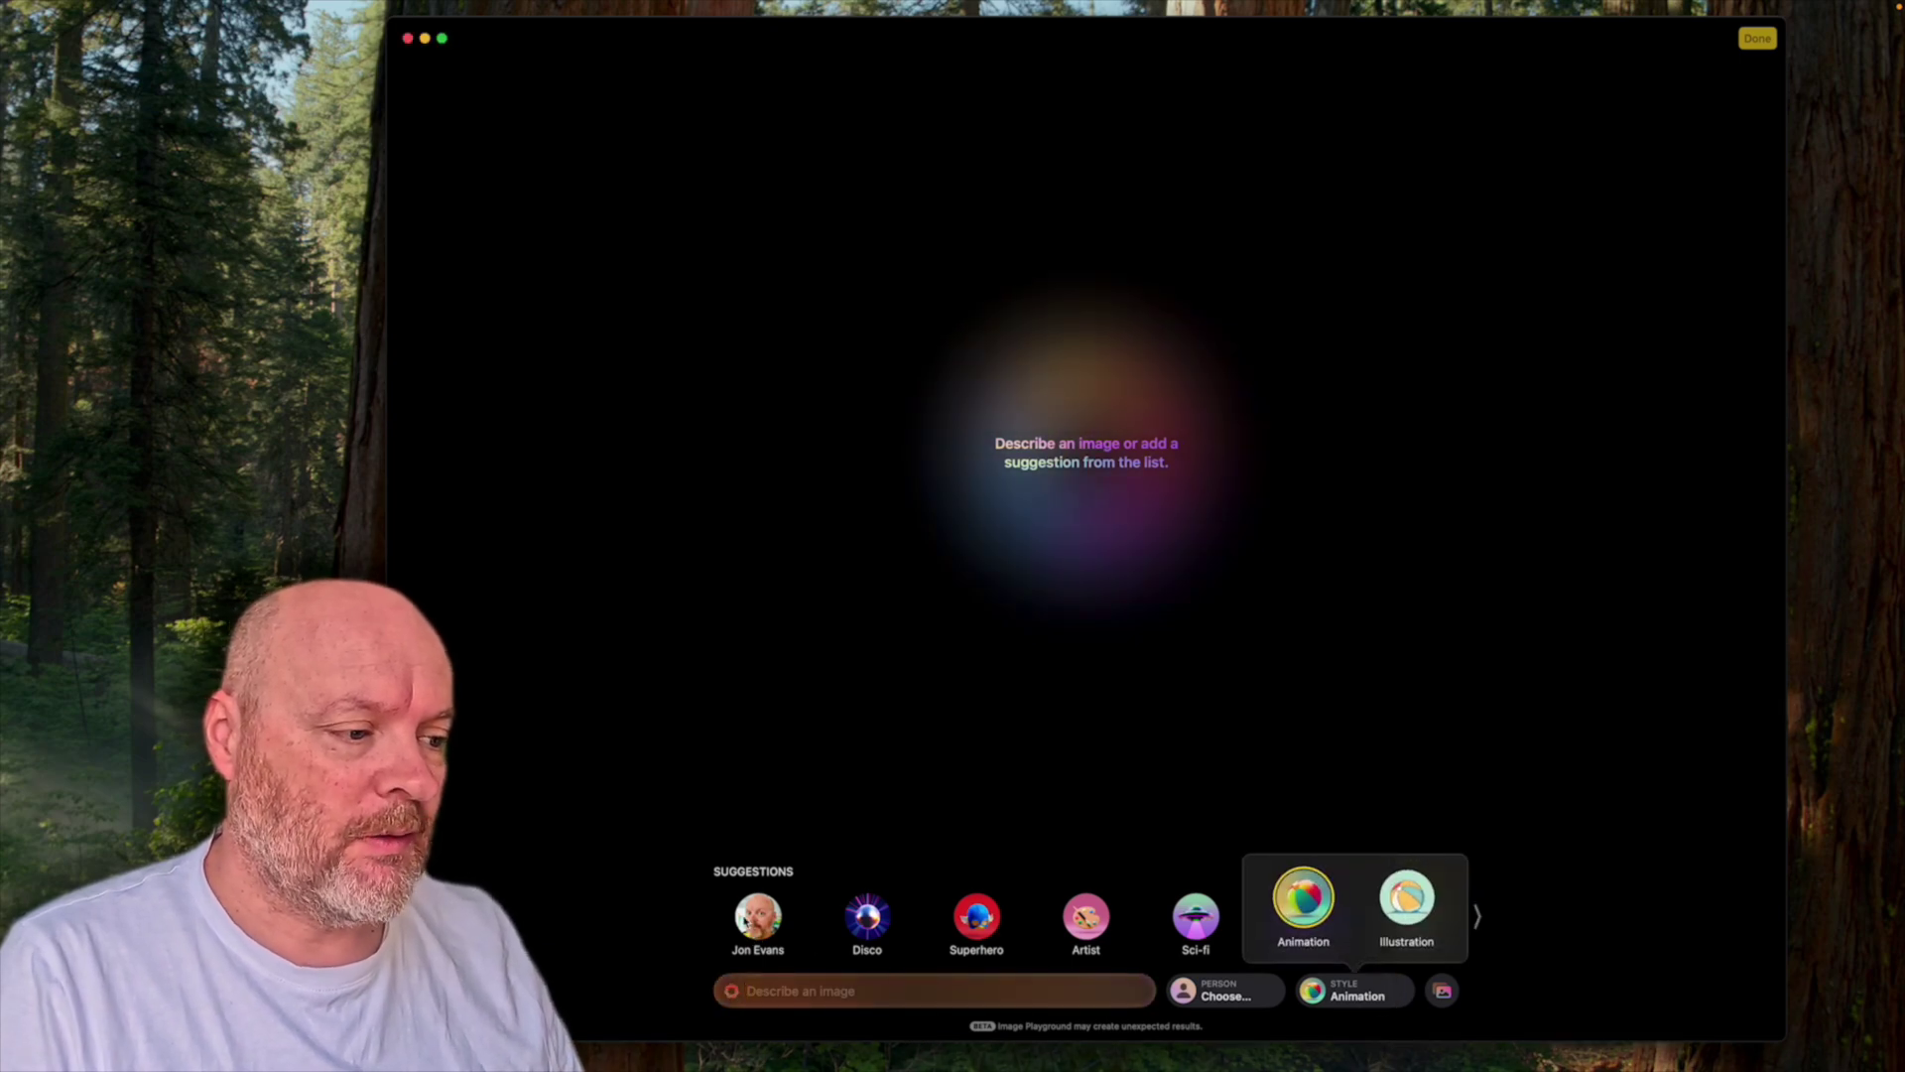
{"action": "left_click", "coordinate": [746, 917]}
{"action": "left_click", "coordinate": [757, 916]}
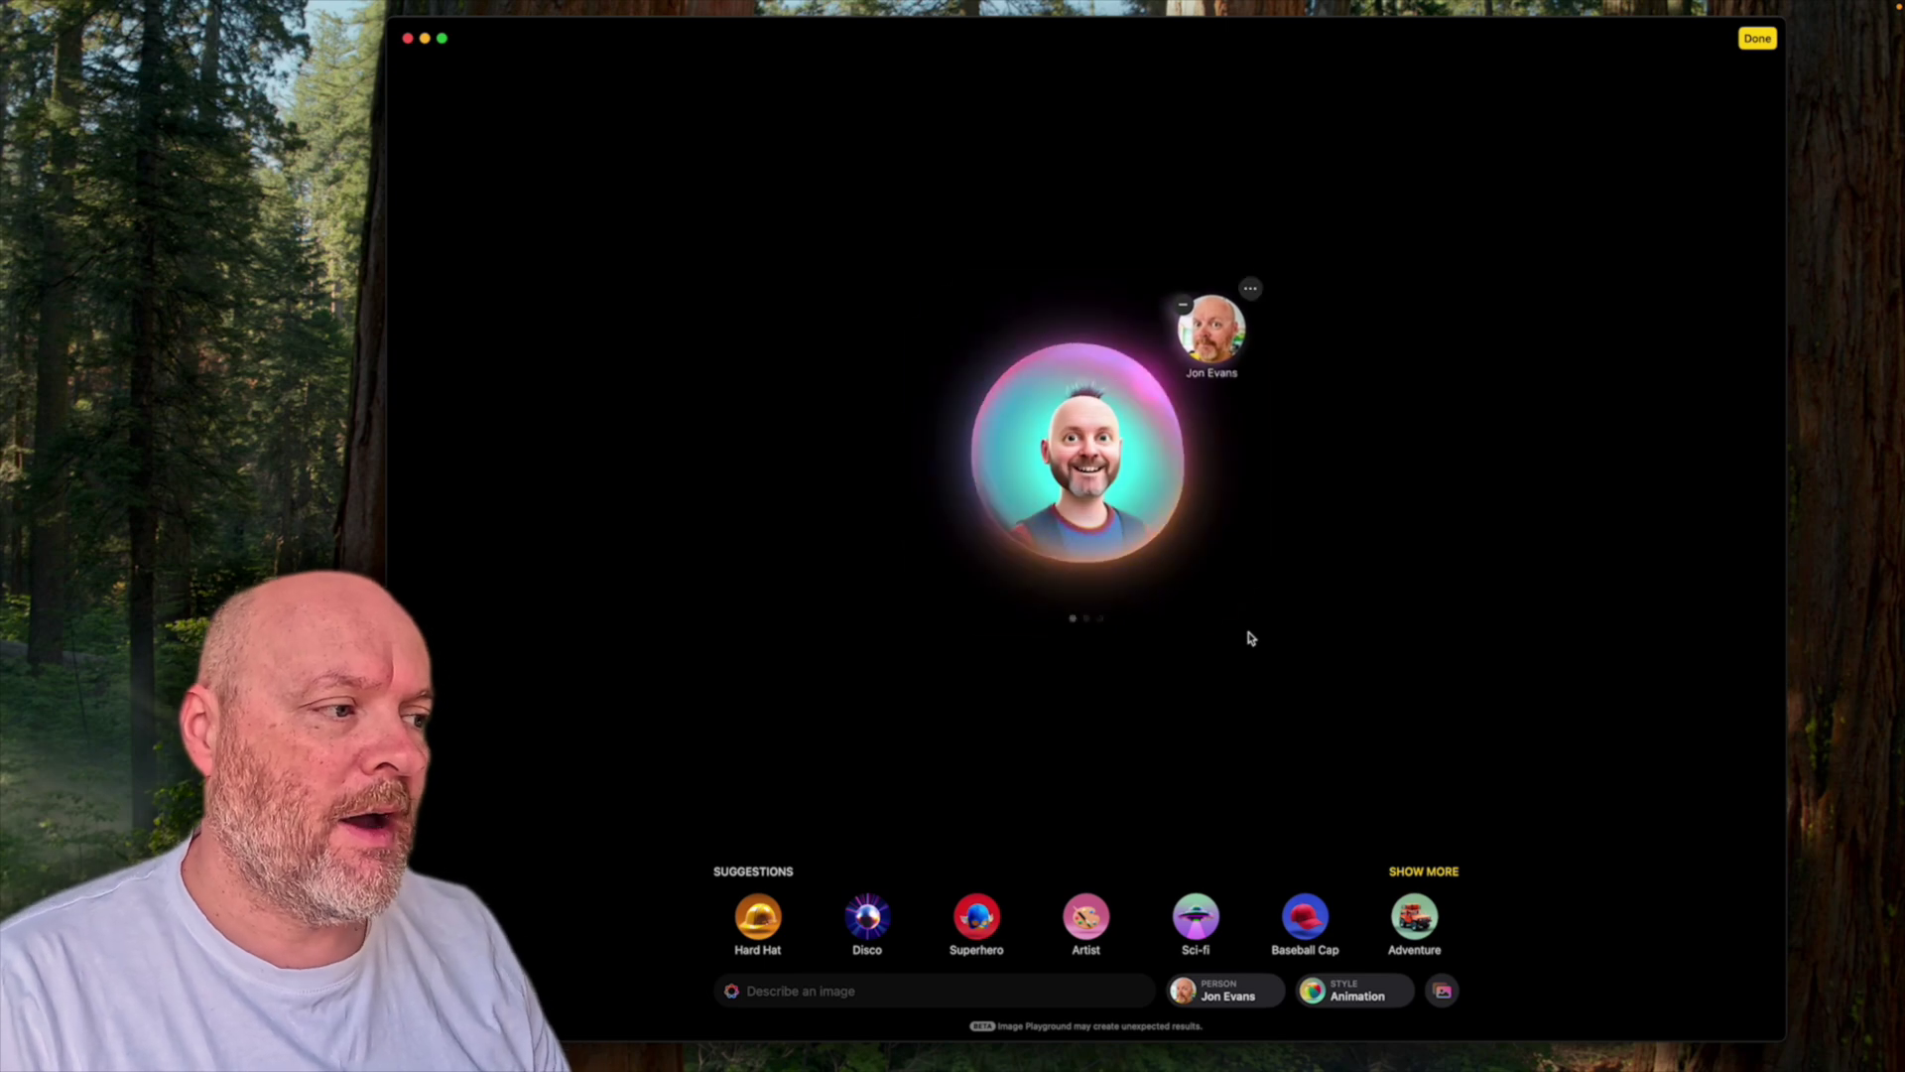
Compare the four generated Animation portraits of him, ending on the first variant
{"action": "left_click", "coordinate": [1270, 454]}
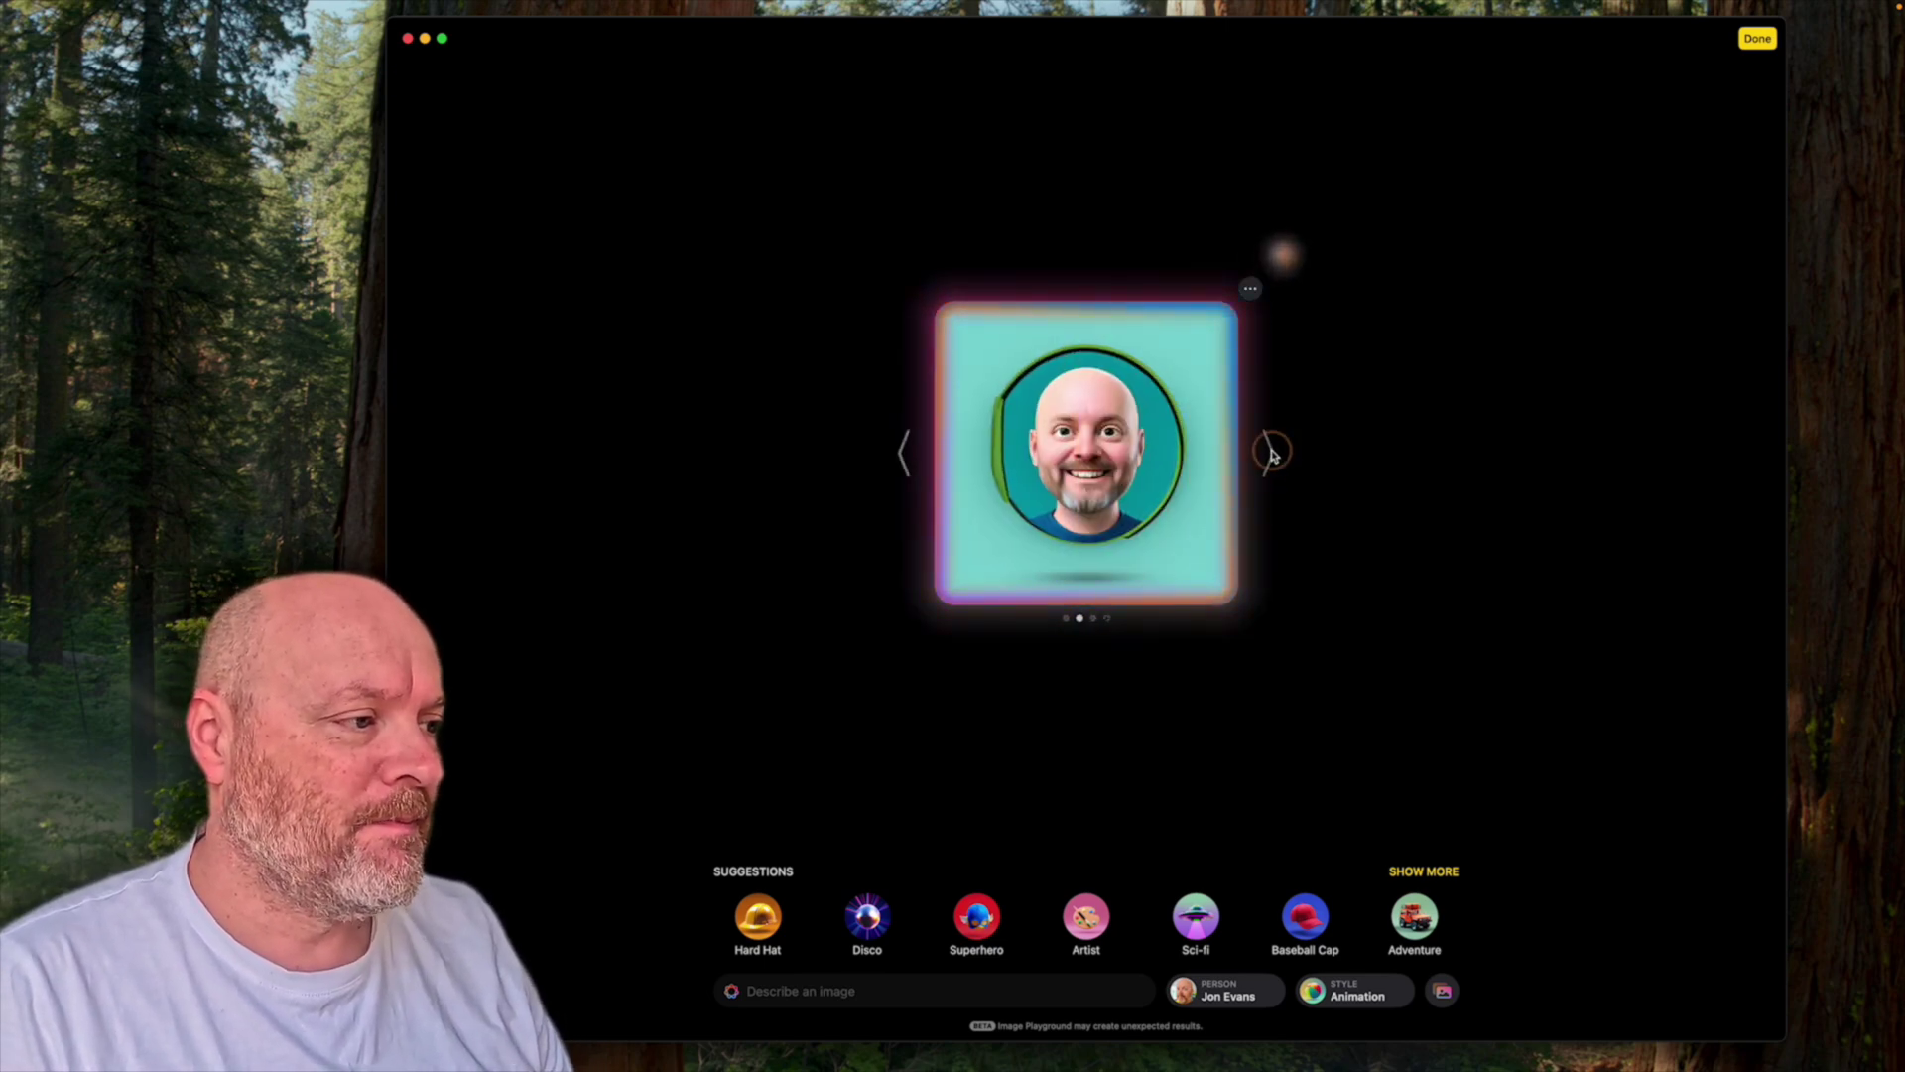
{"action": "left_click", "coordinate": [1271, 453]}
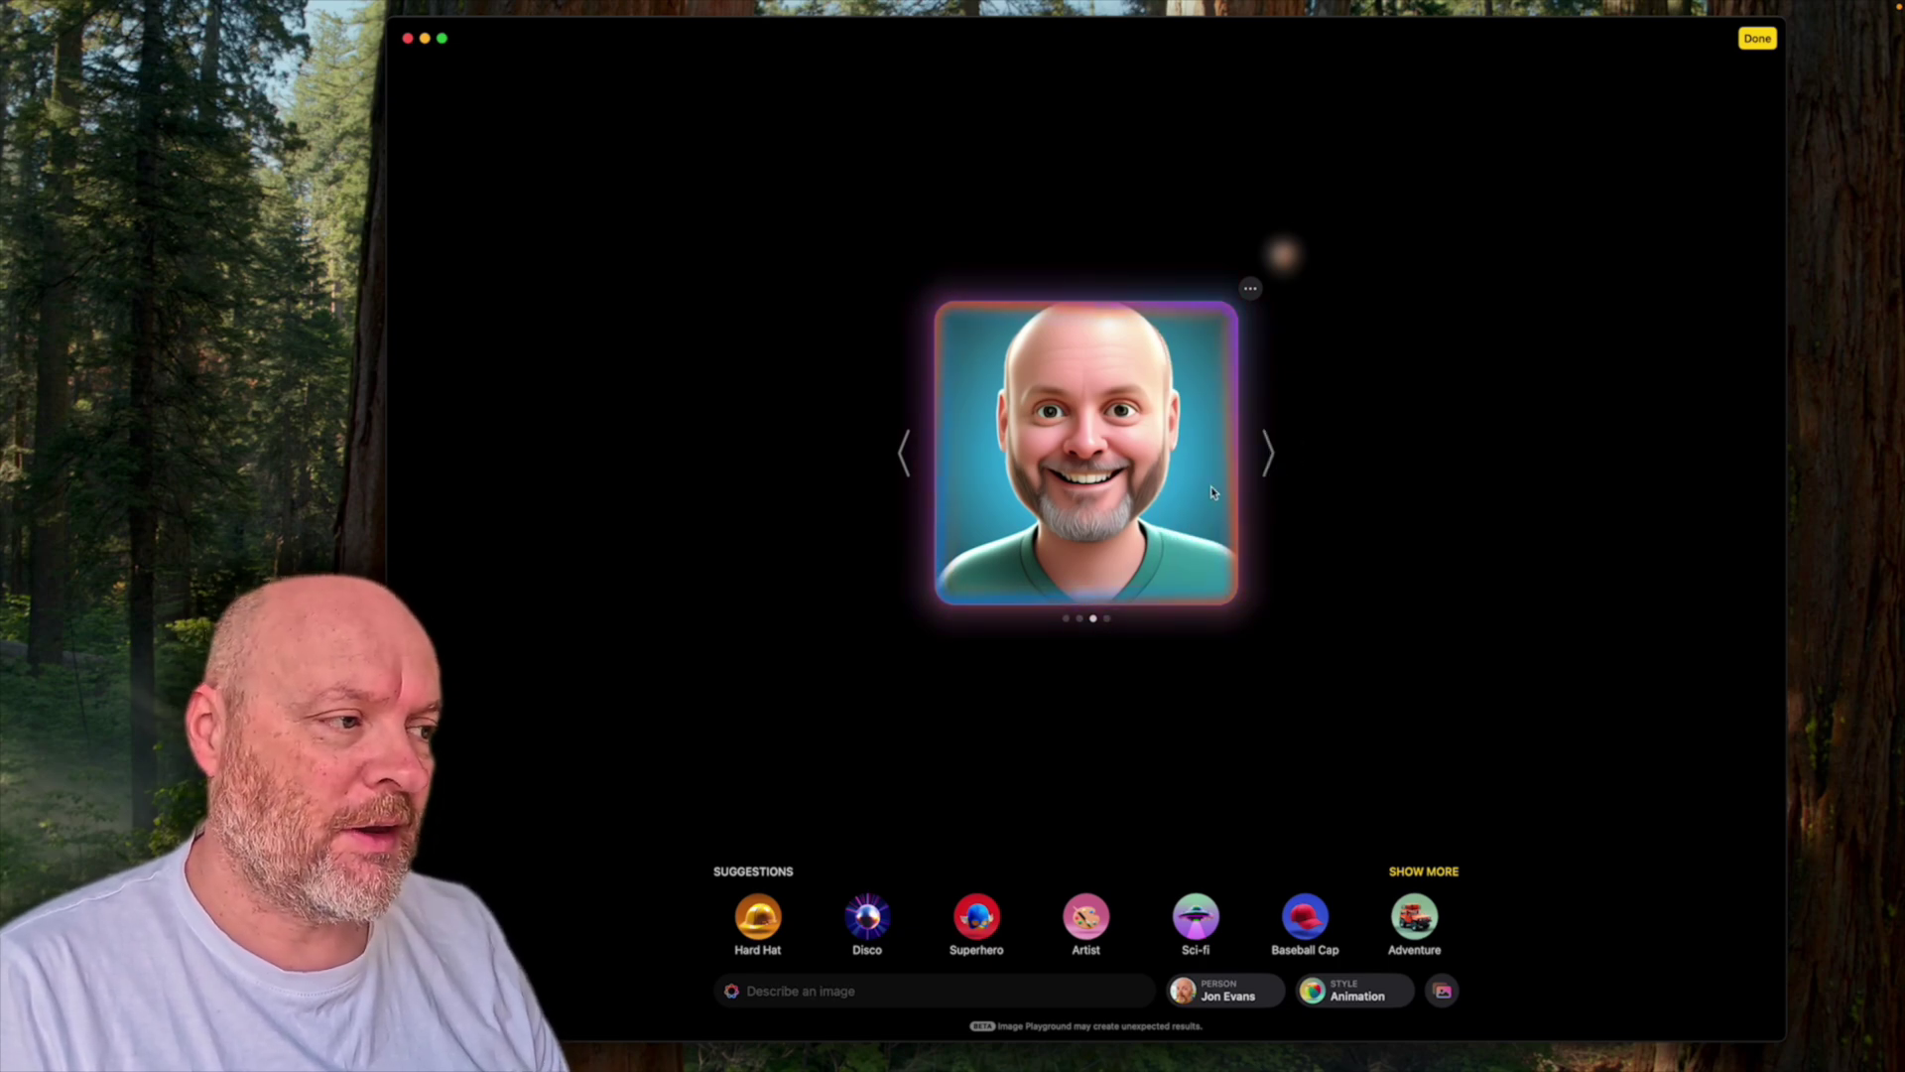
{"action": "left_click", "coordinate": [899, 455]}
{"action": "left_click", "coordinate": [900, 454]}
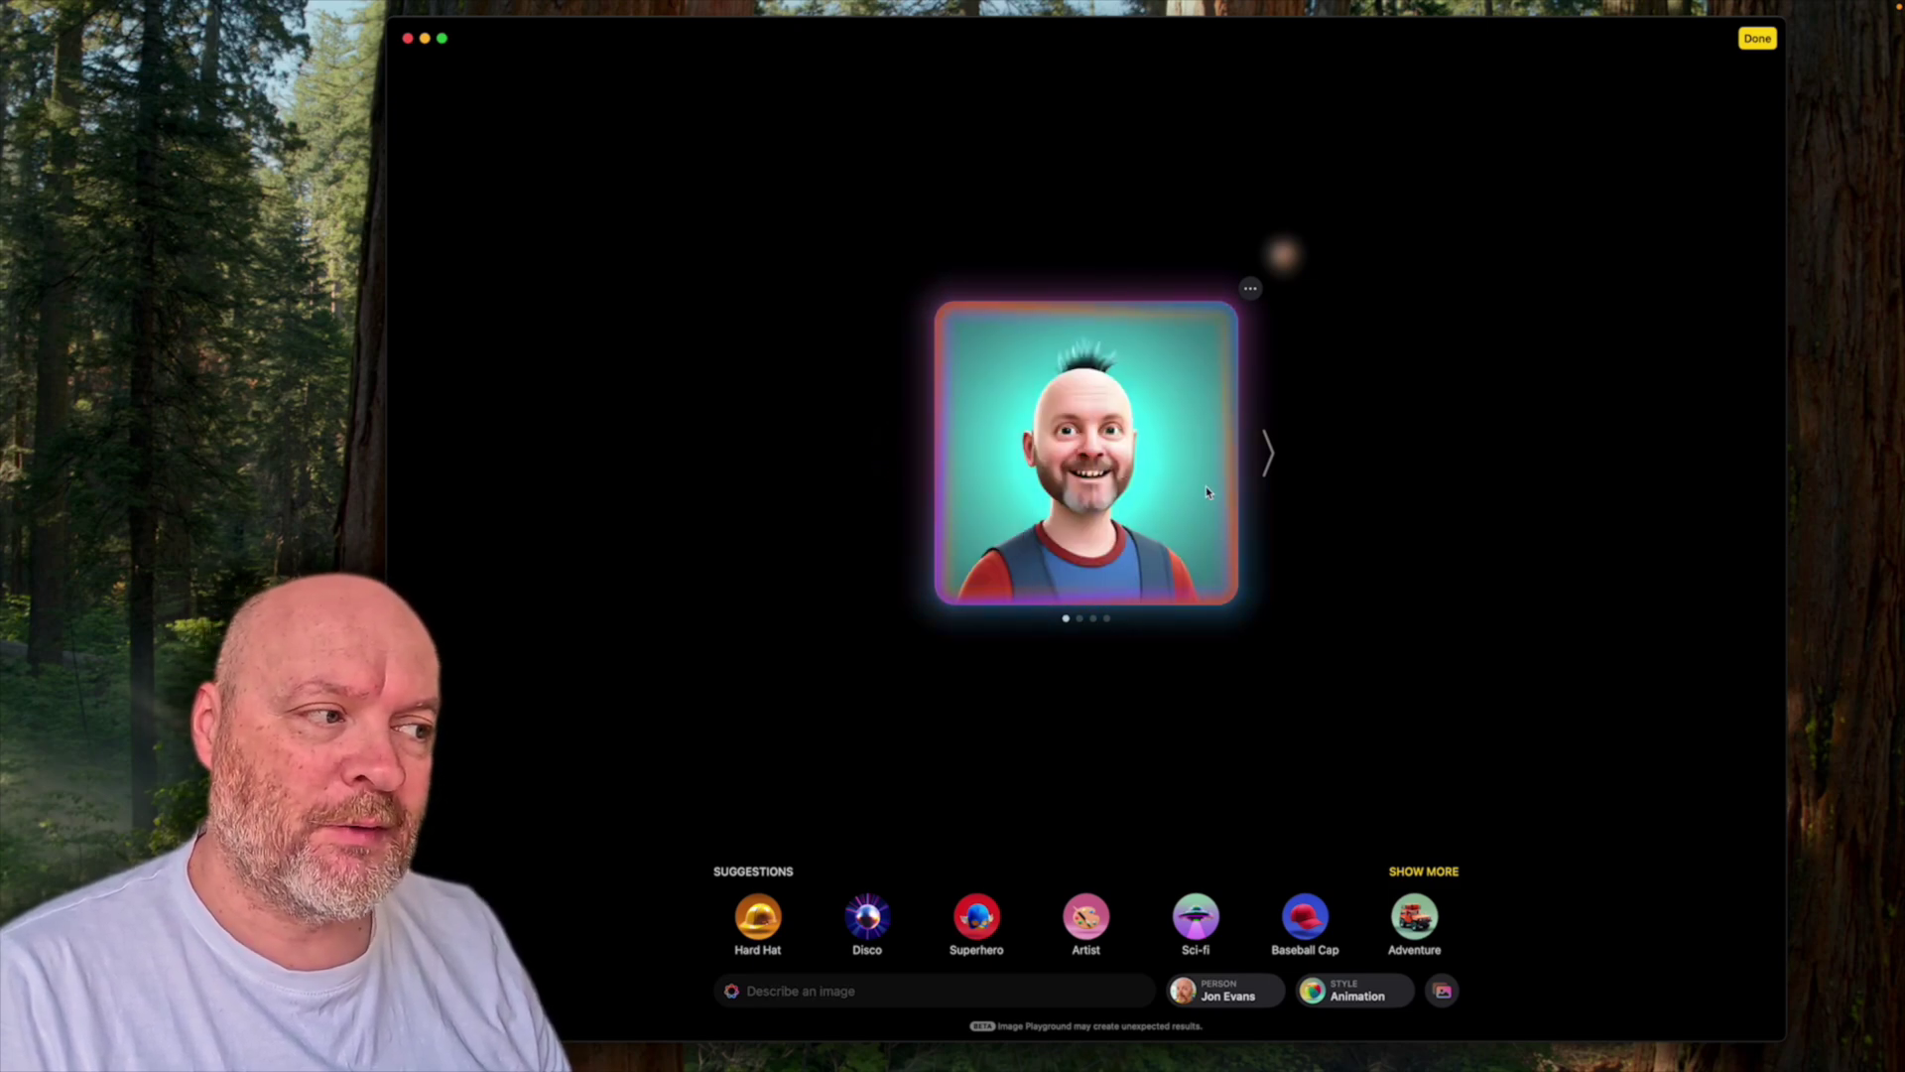
{"action": "left_click", "coordinate": [1272, 453]}
{"action": "left_click", "coordinate": [1271, 455]}
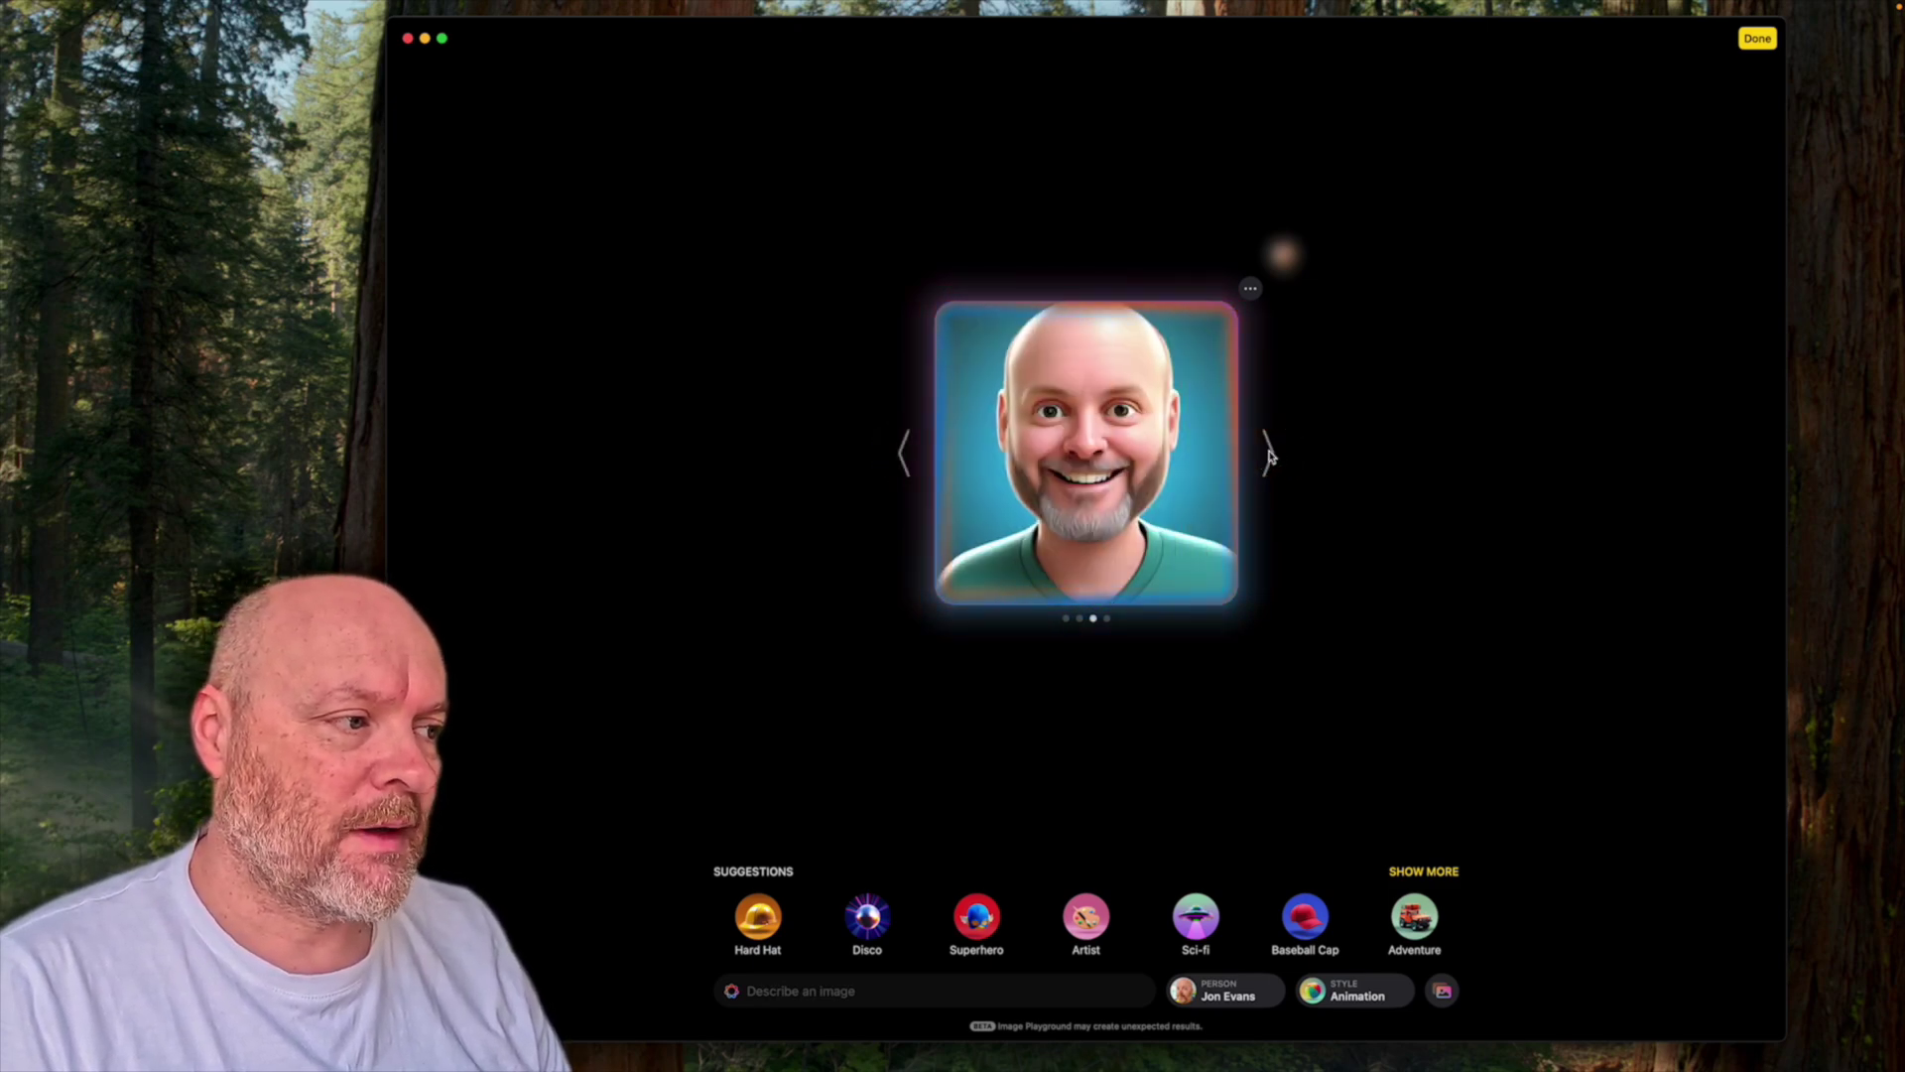
{"action": "left_click", "coordinate": [902, 462]}
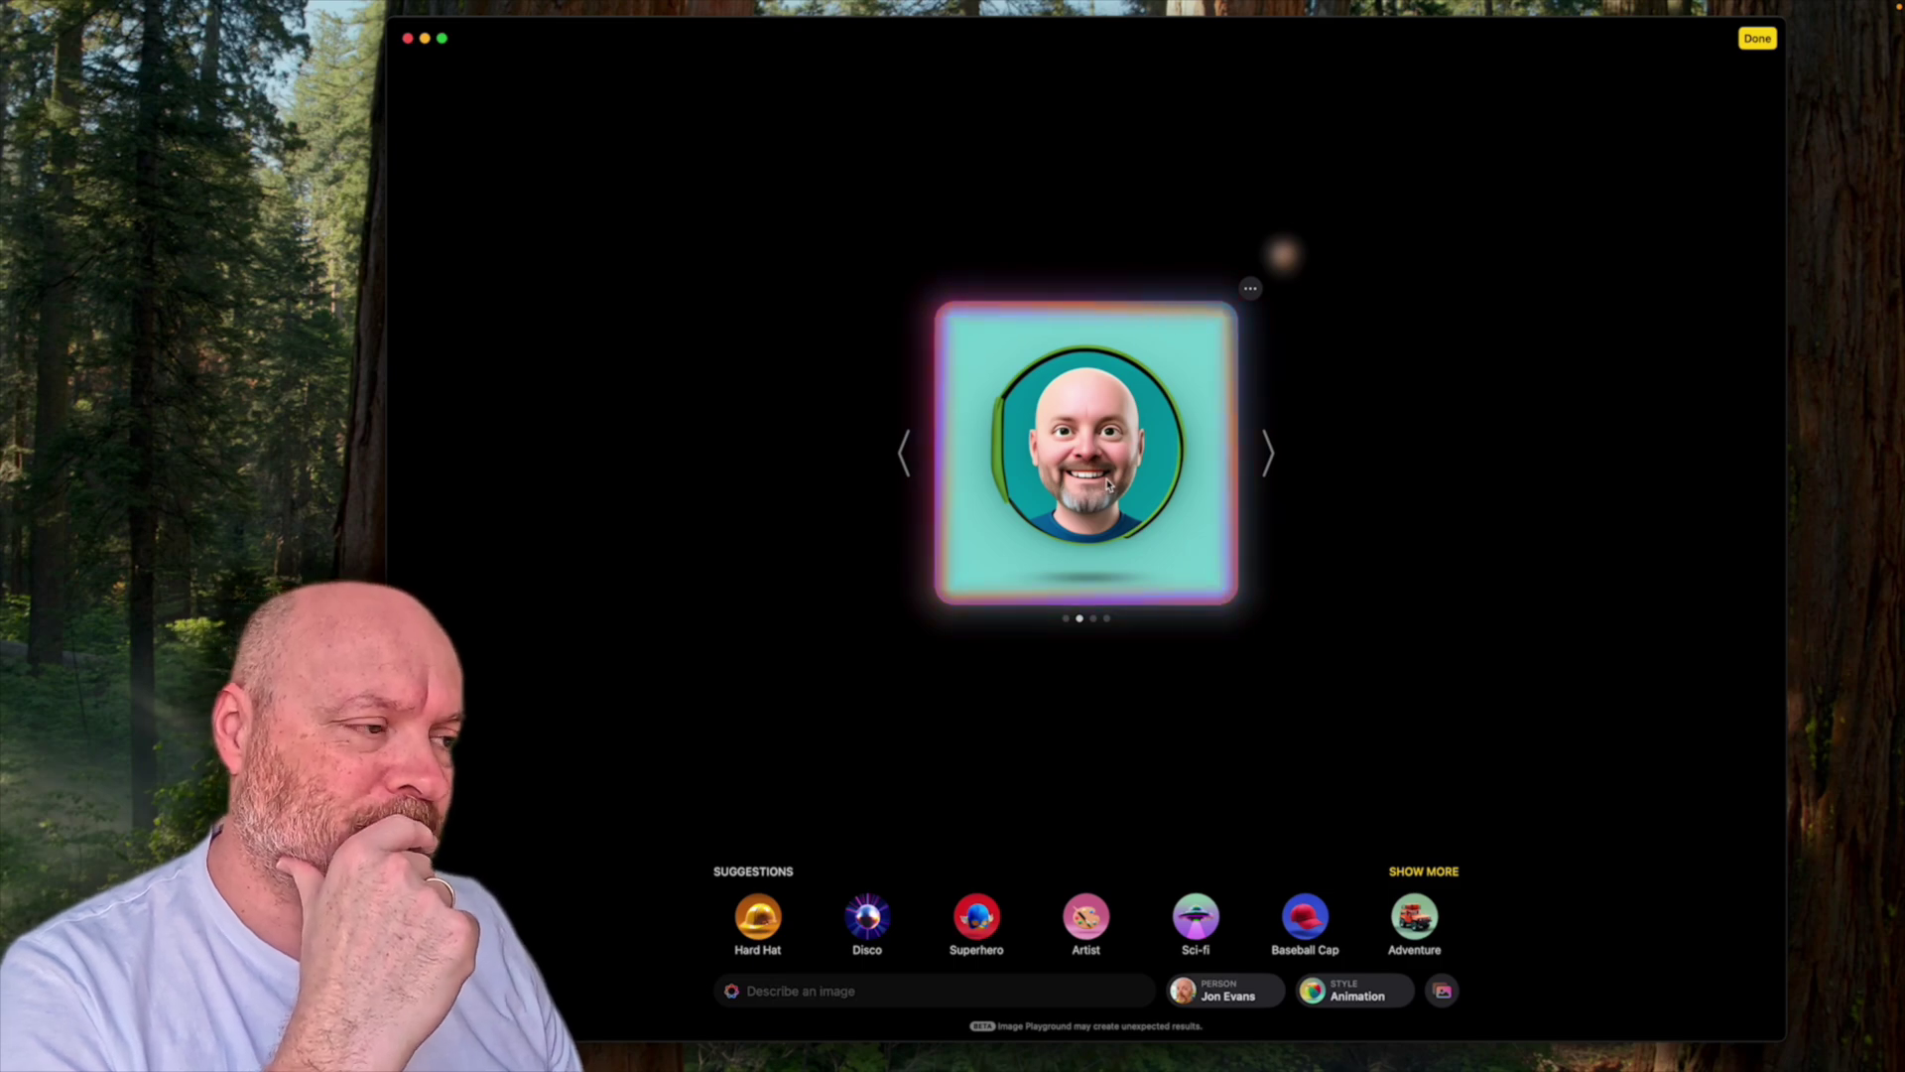
{"action": "left_click", "coordinate": [901, 462]}
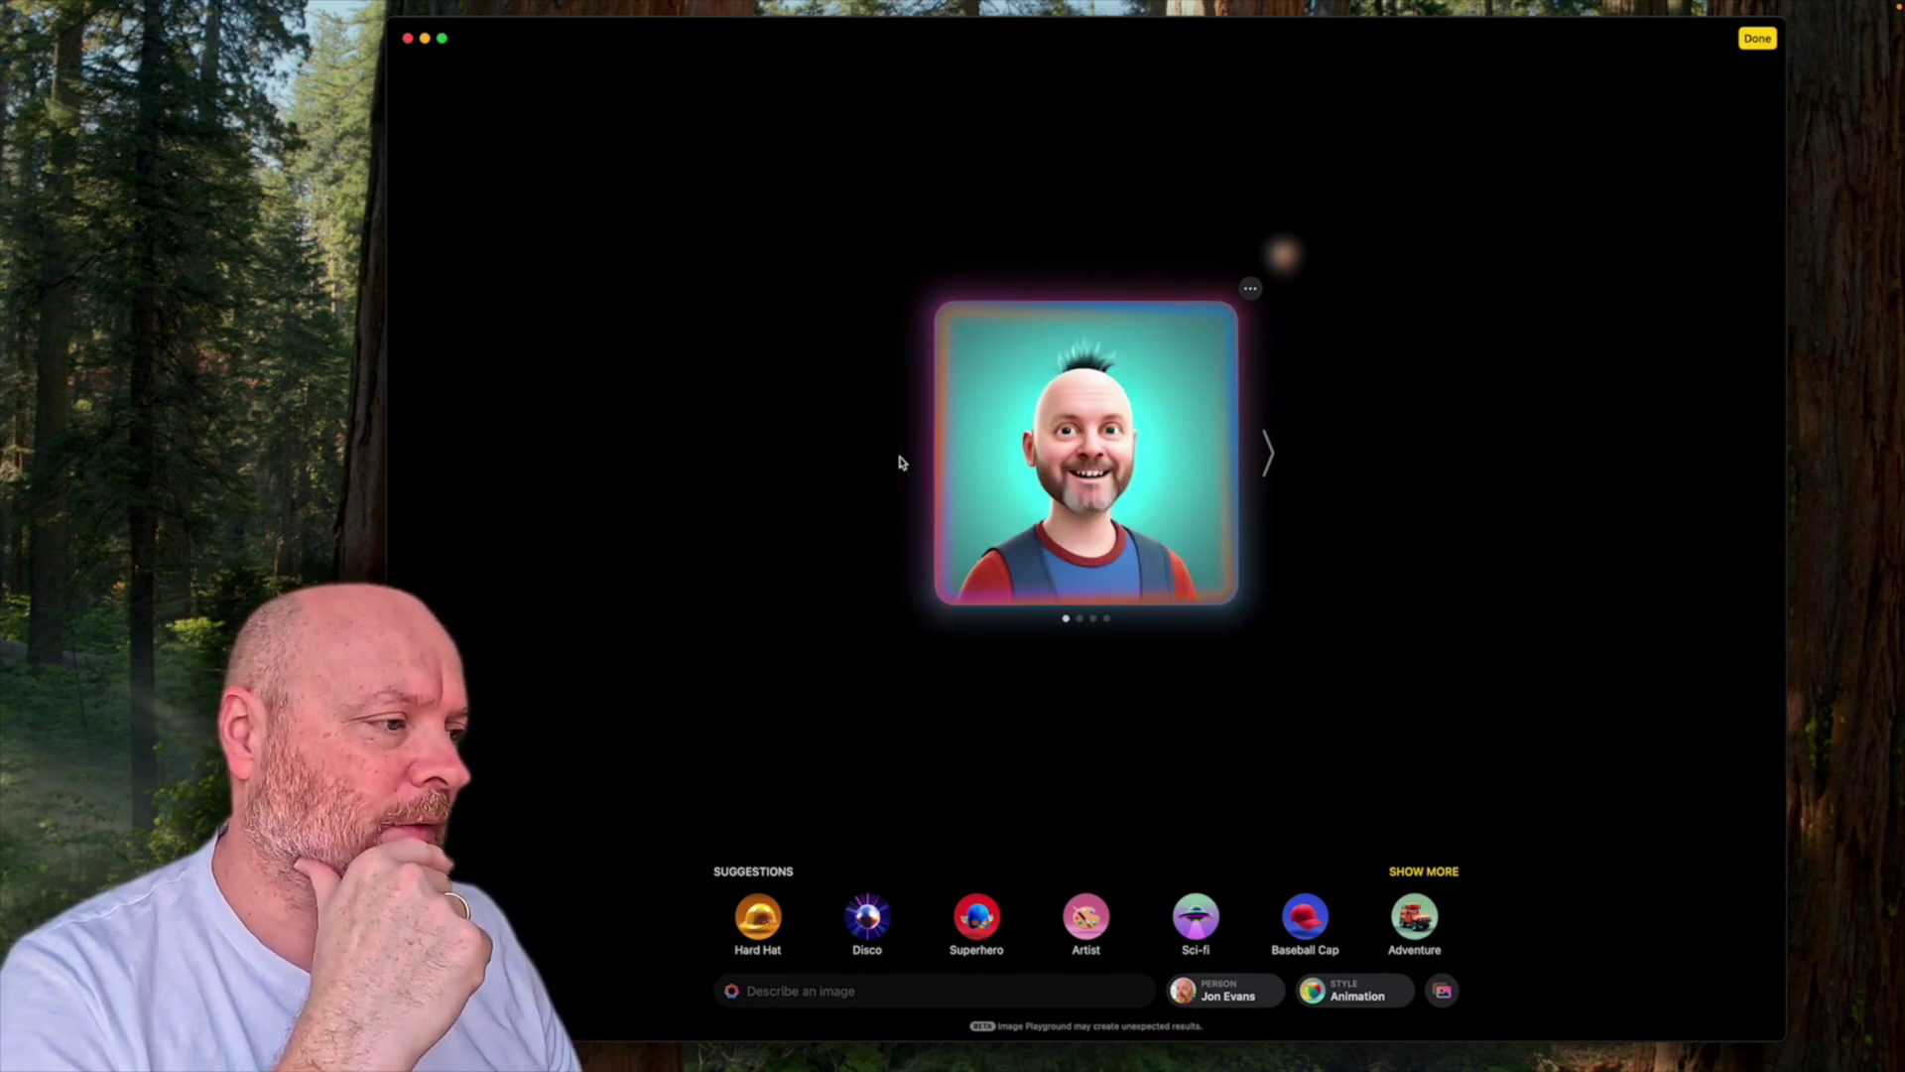
{"action": "left_click", "coordinate": [1270, 458]}
{"action": "left_click", "coordinate": [1270, 458]}
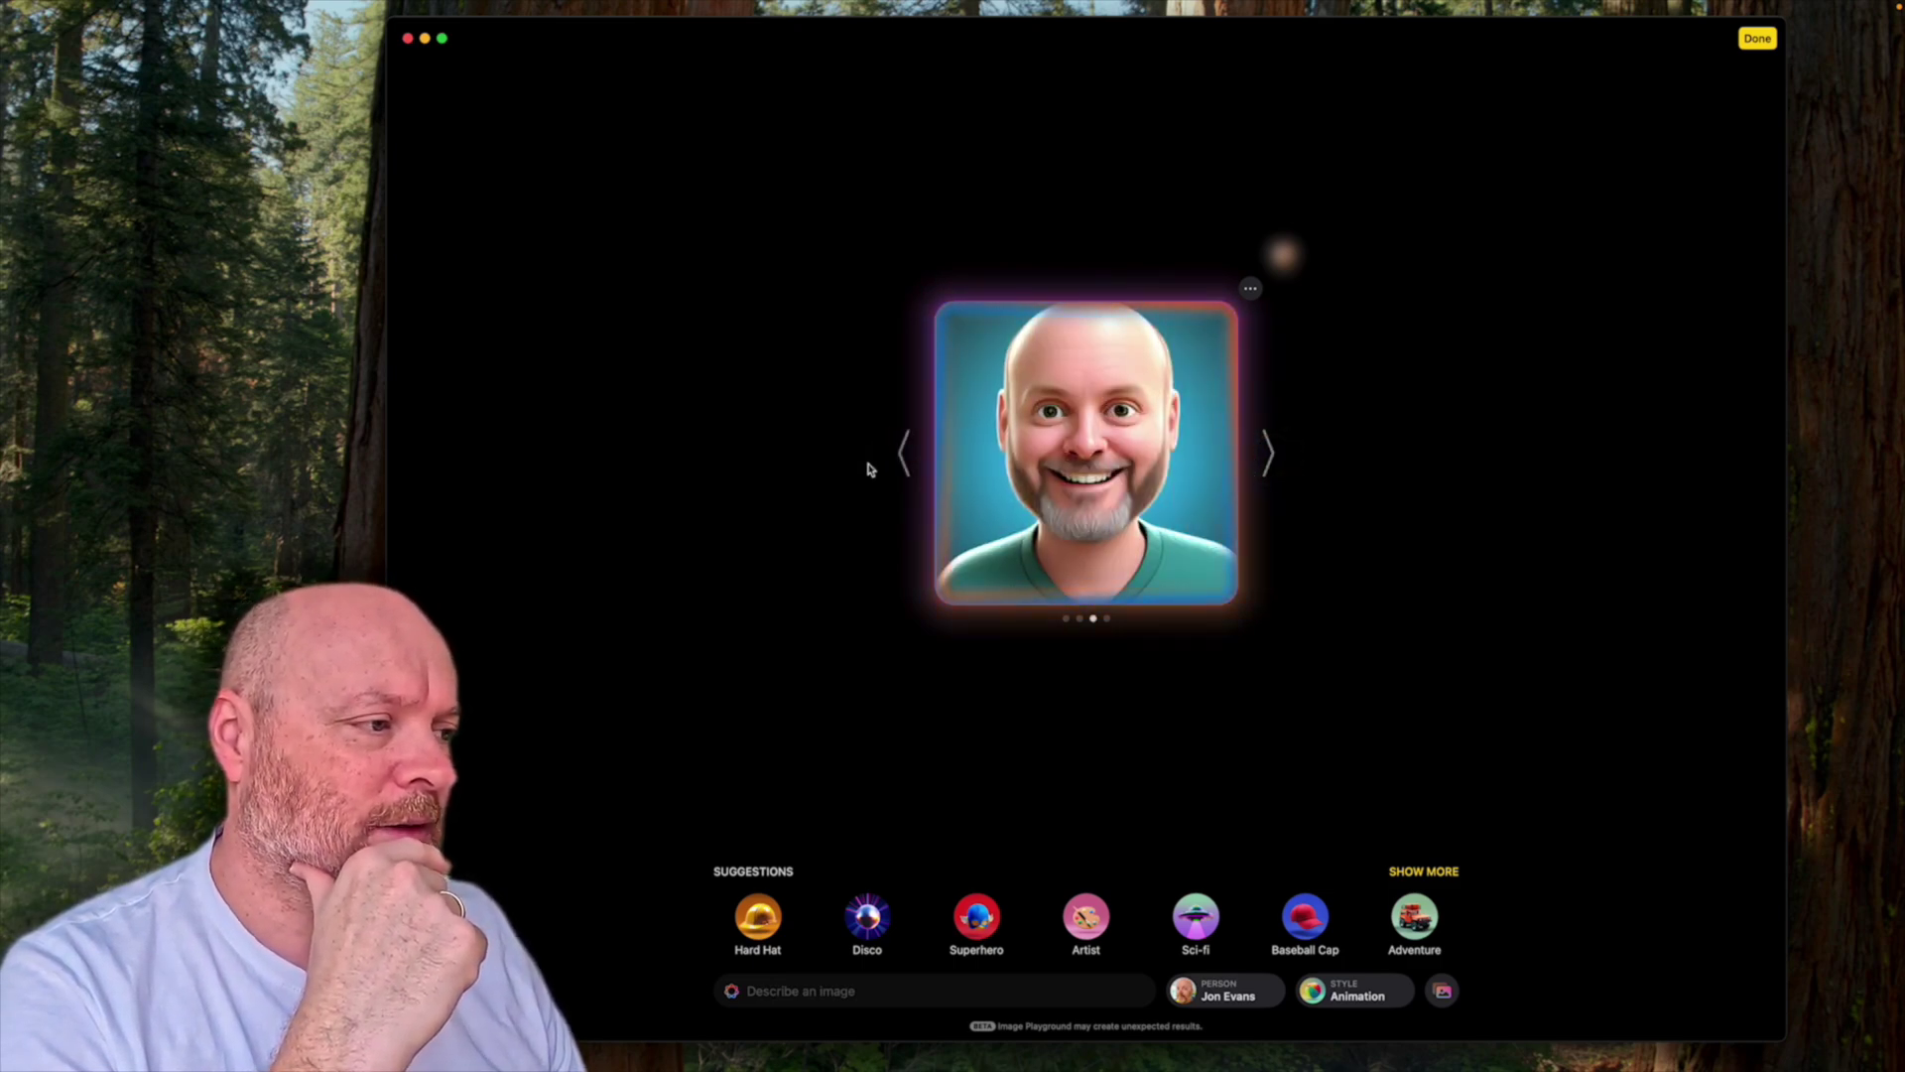
{"action": "left_click", "coordinate": [899, 454]}
{"action": "left_click", "coordinate": [898, 455]}
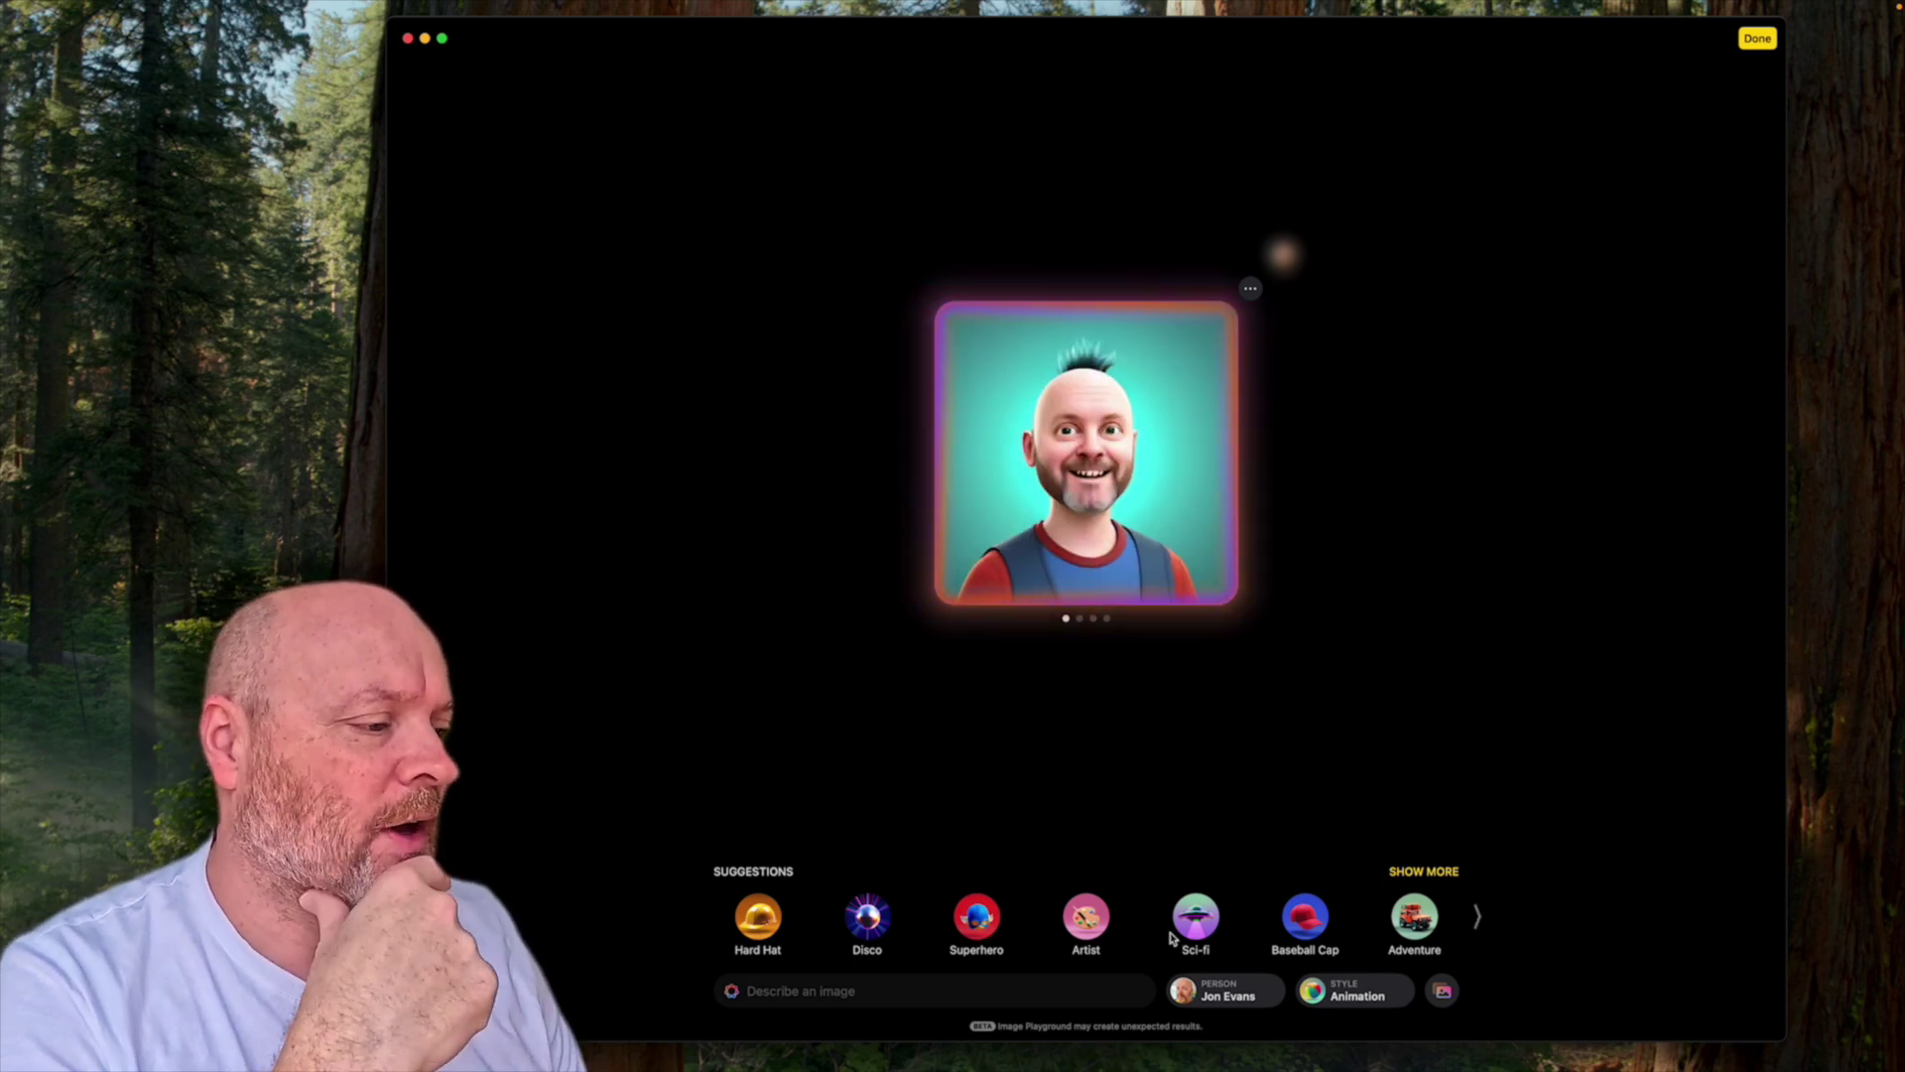
Apply the Winter Holidays theme and view the beanie, snowmen and pine-tree variants
{"action": "left_click", "coordinate": [1477, 920]}
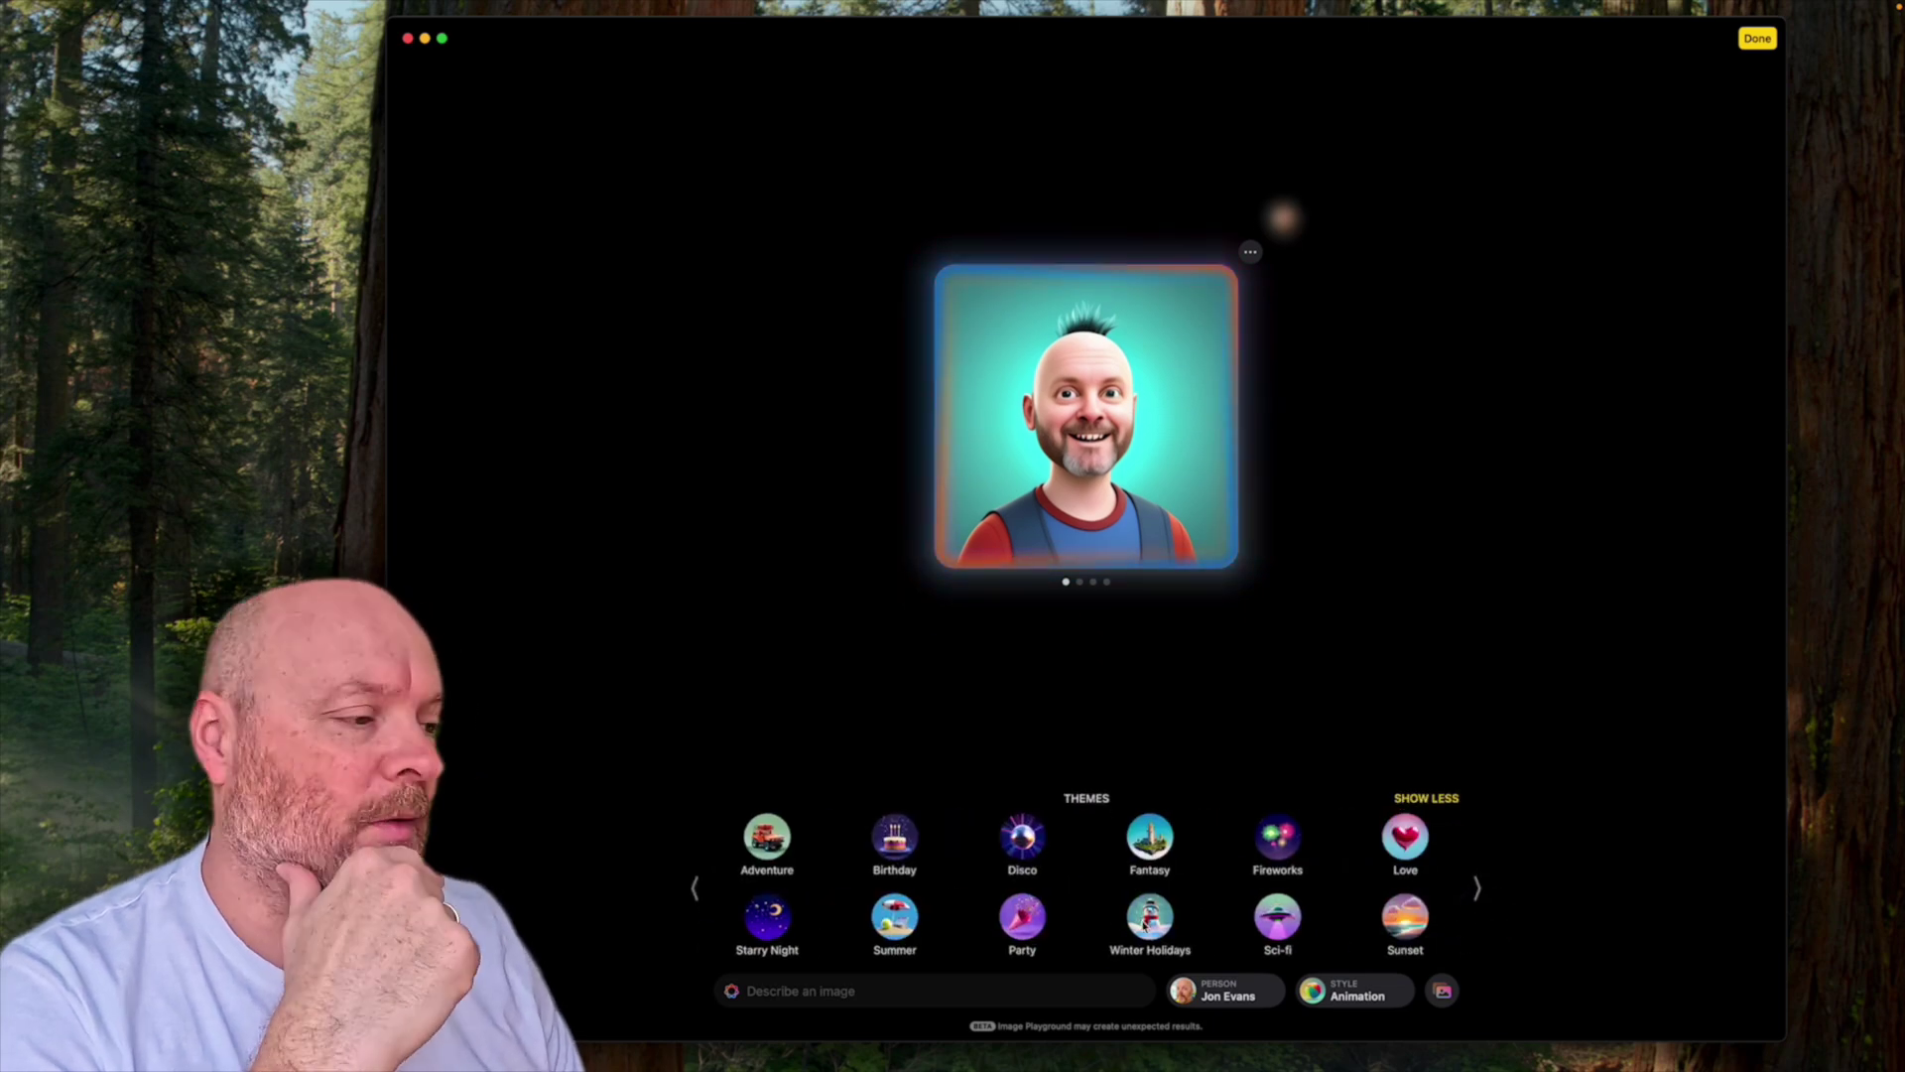
{"action": "left_click", "coordinate": [1148, 925]}
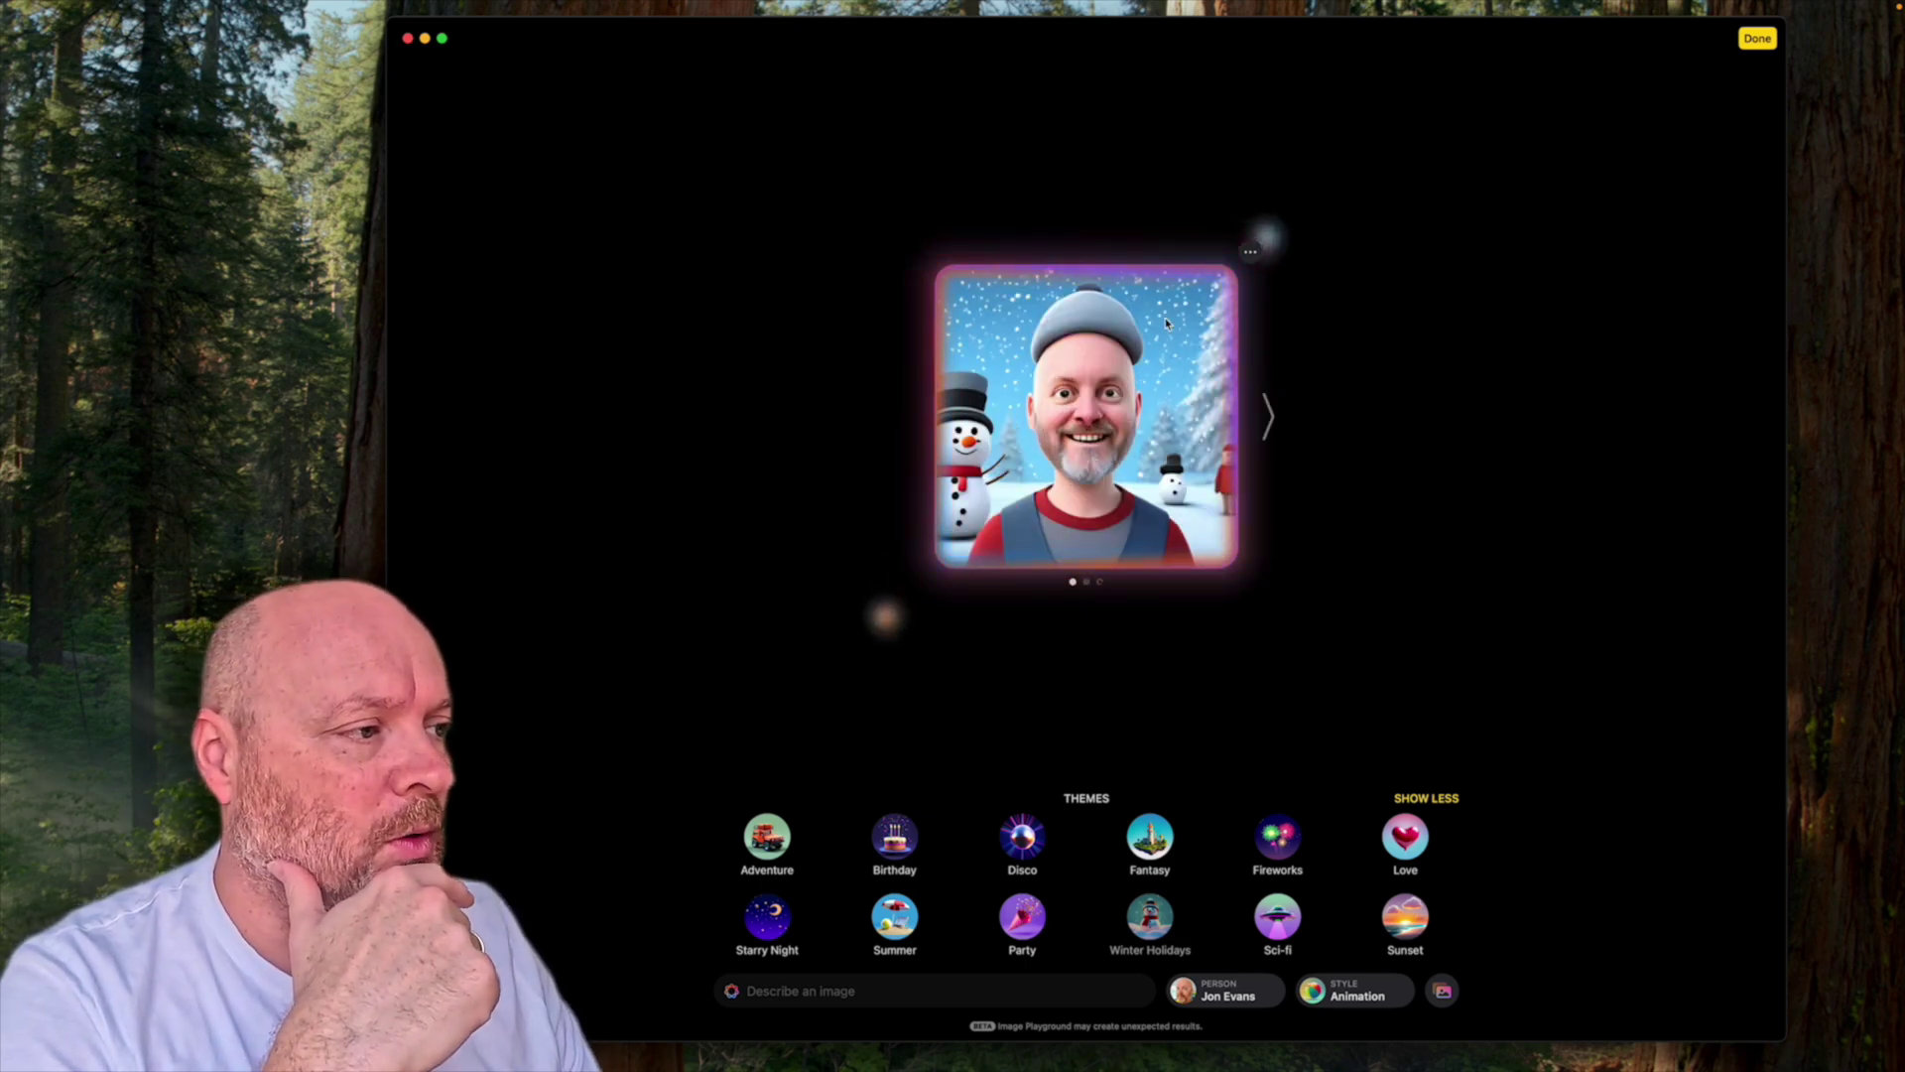
{"action": "left_click", "coordinate": [1273, 420]}
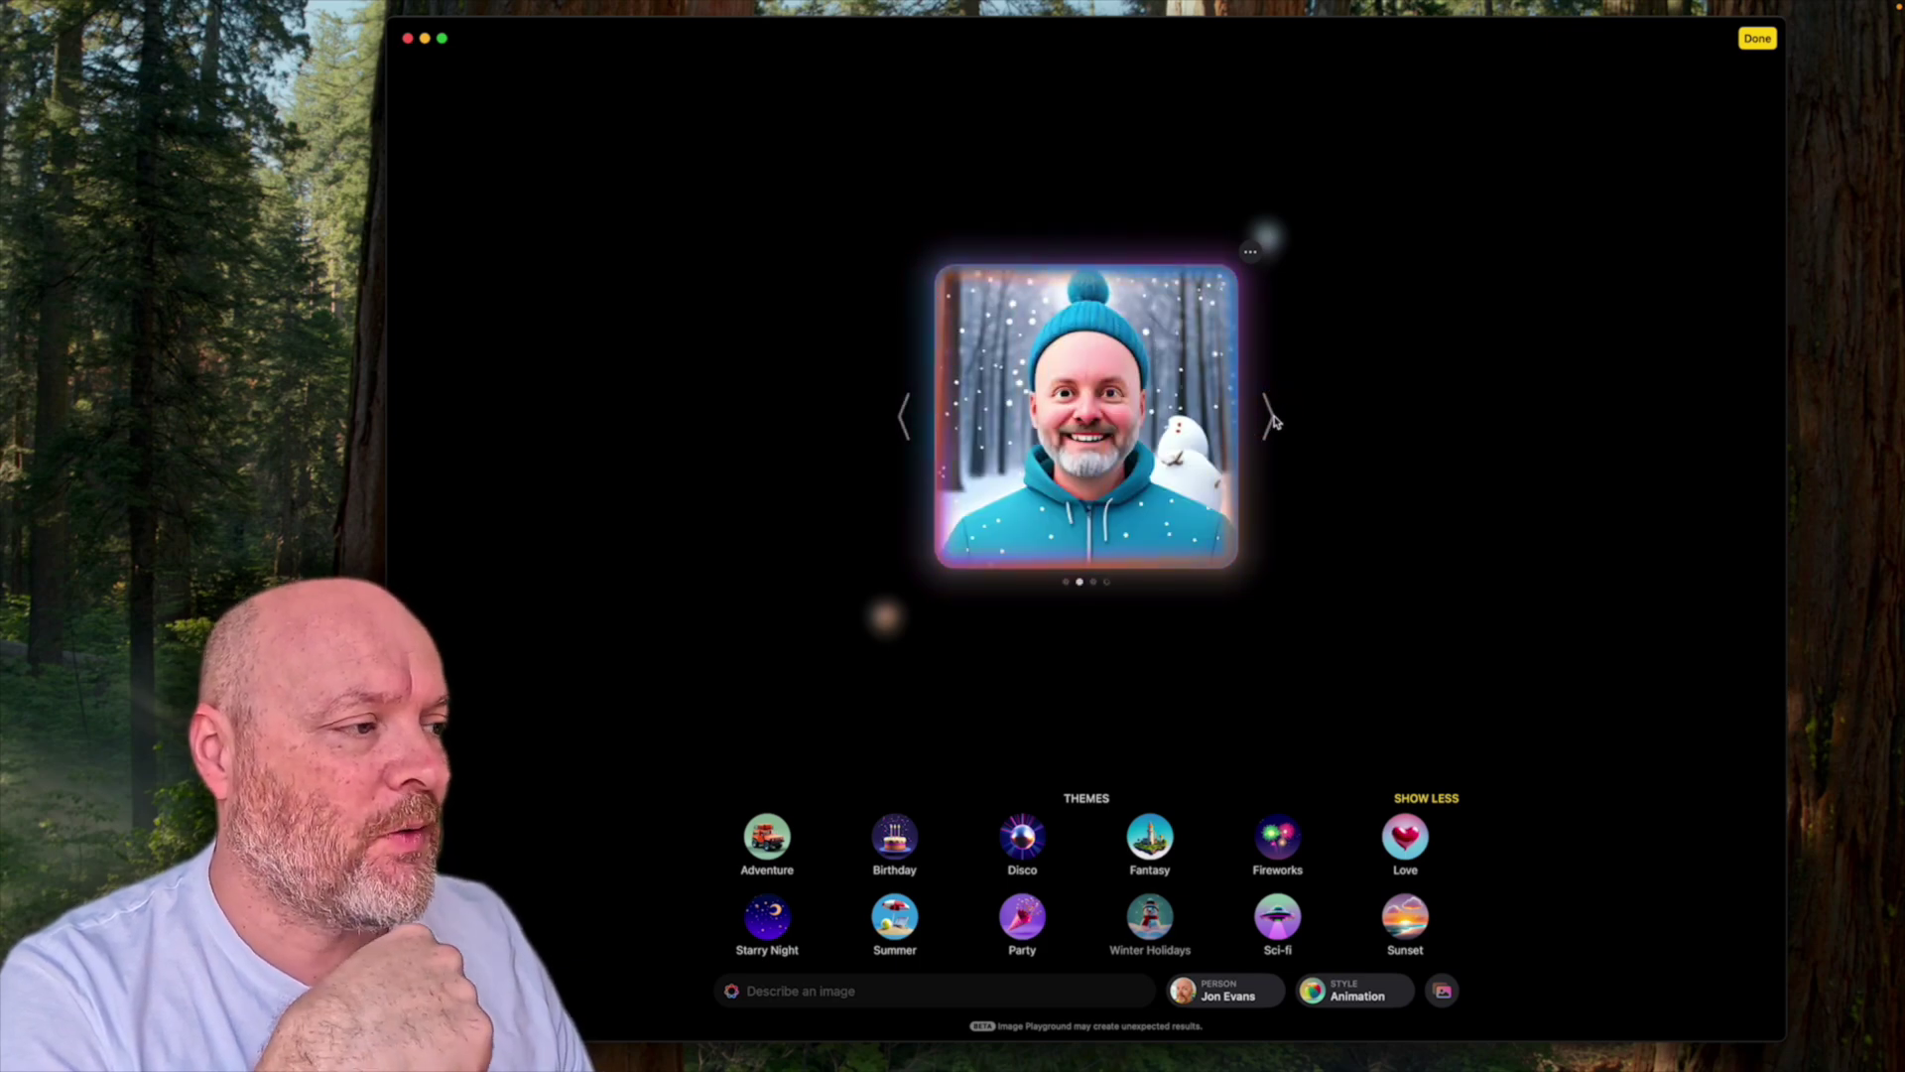
{"action": "left_click", "coordinate": [1273, 419]}
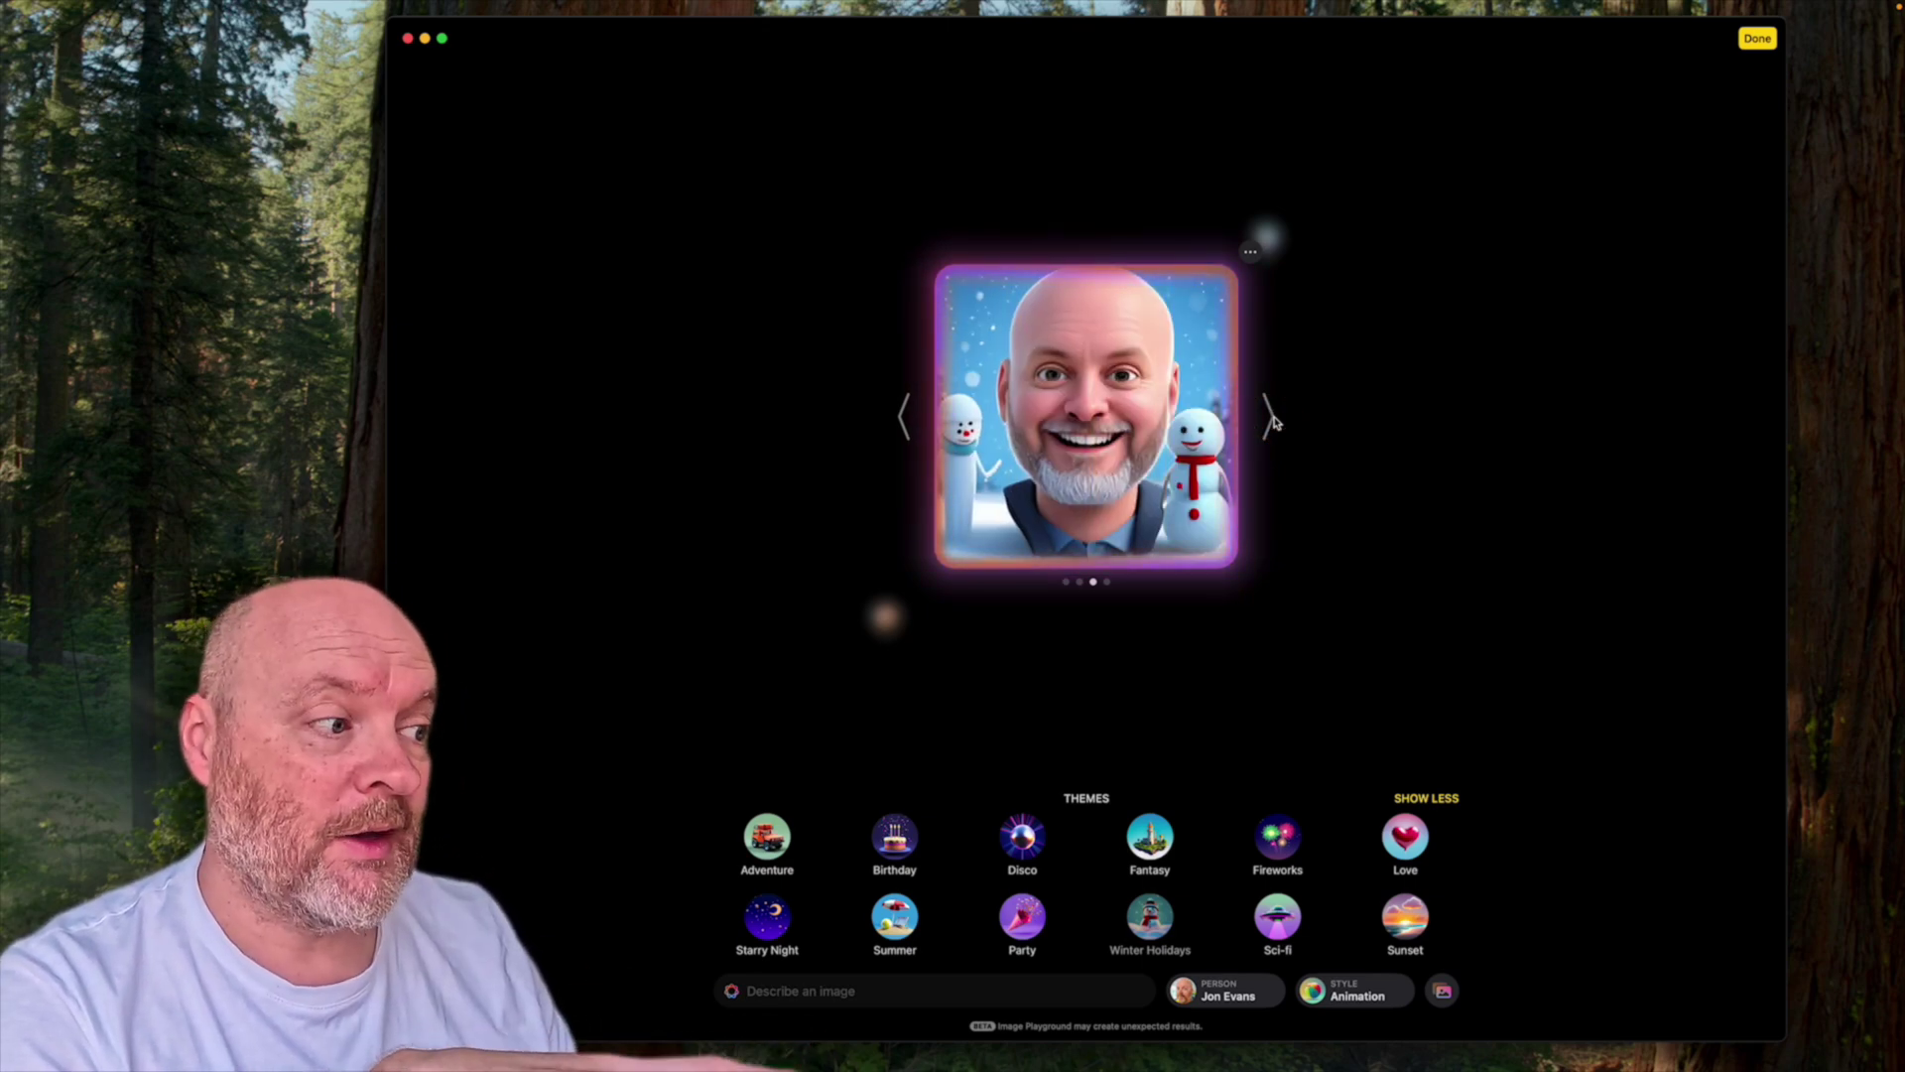
{"action": "left_click", "coordinate": [1274, 419]}
Compare the winter variants, settle on the fourth blue-beanie one, and save it
{"action": "left_click", "coordinate": [900, 419]}
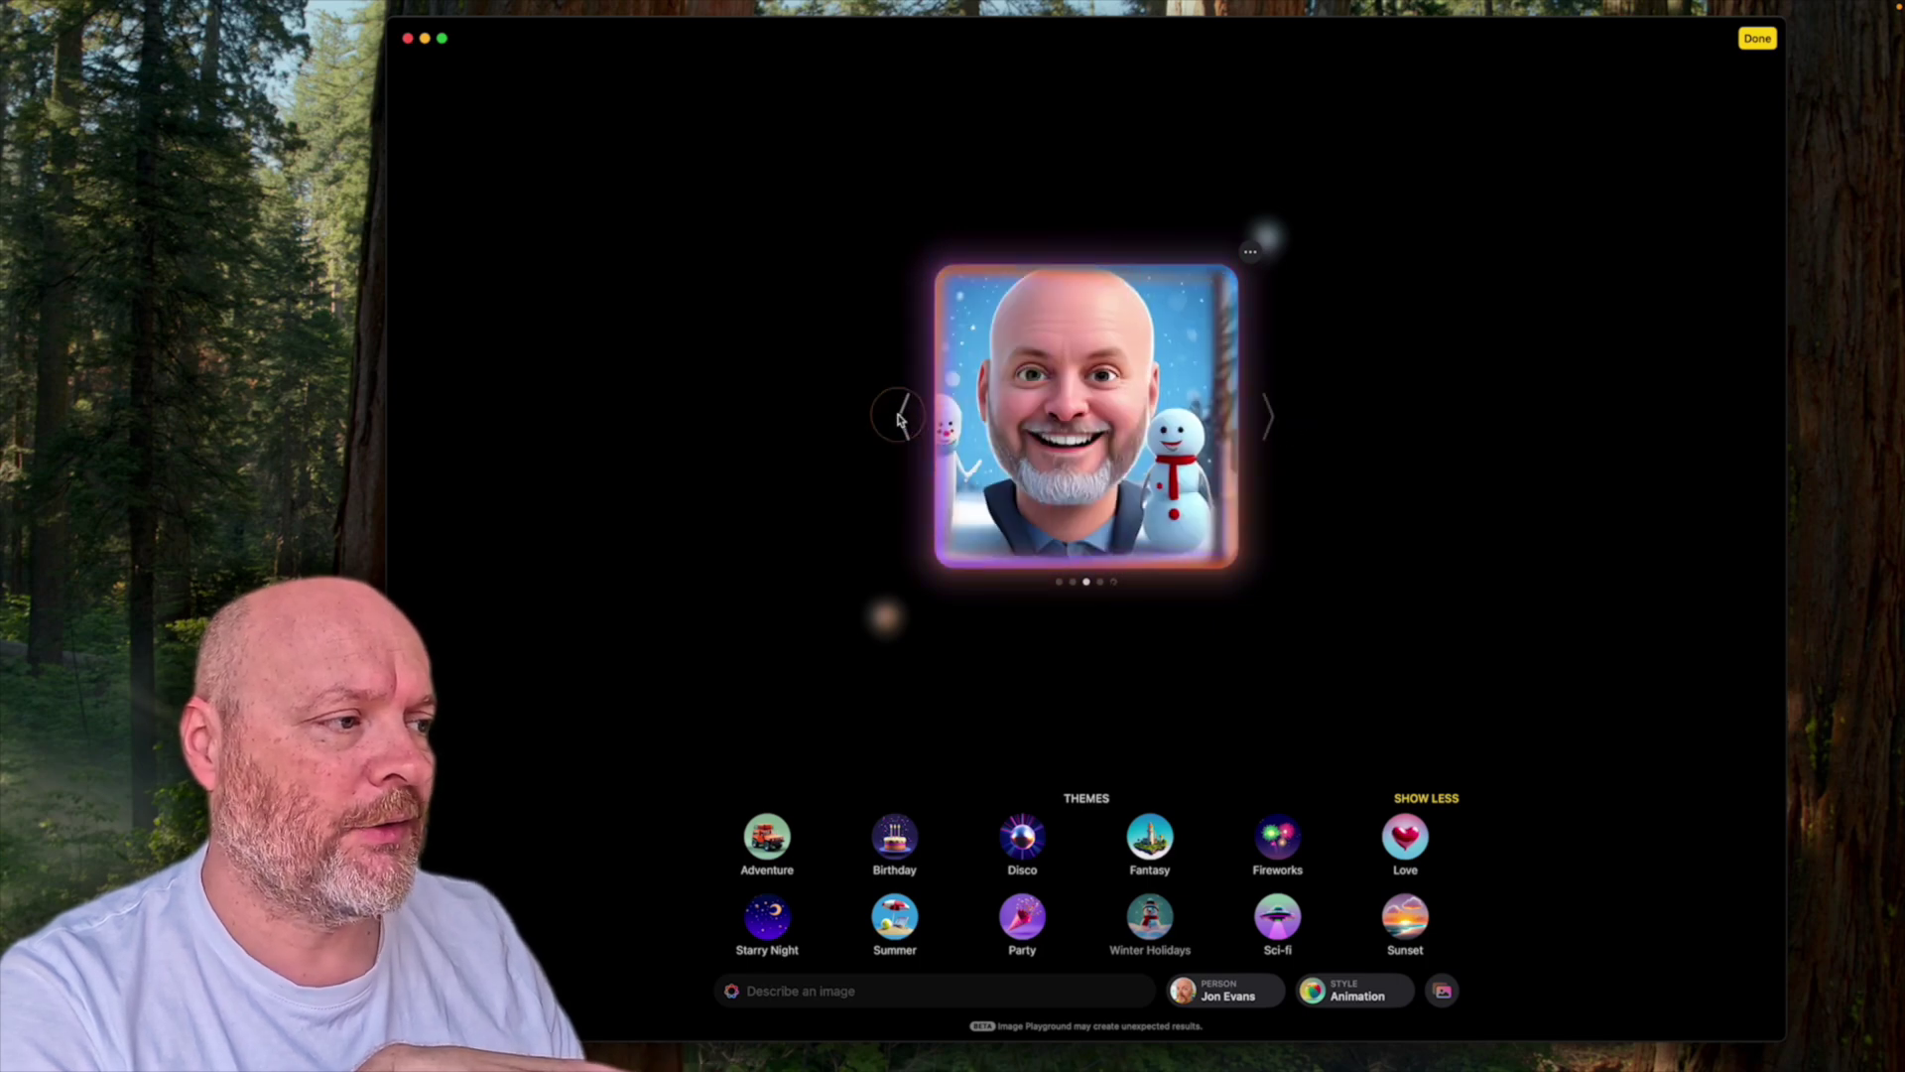
{"action": "left_click", "coordinate": [1272, 425]}
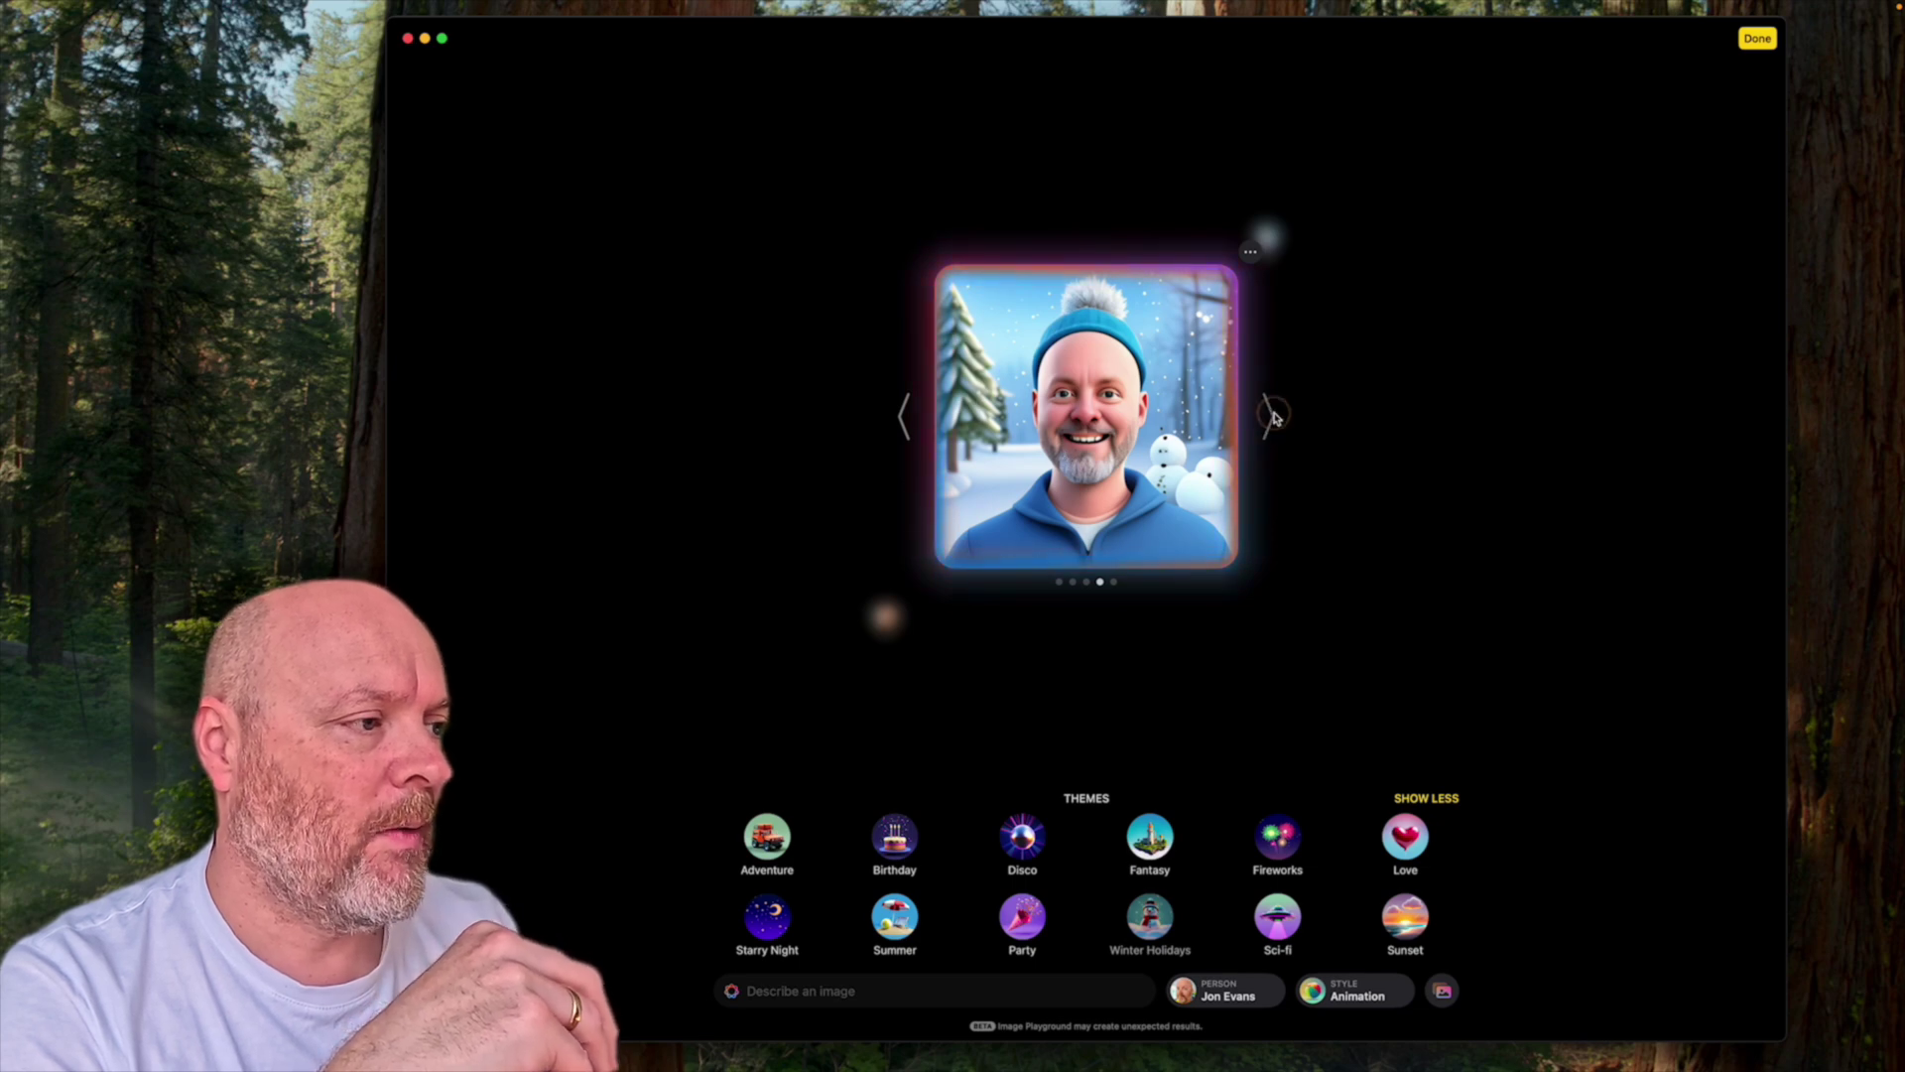
{"action": "left_click", "coordinate": [1274, 417]}
{"action": "left_click", "coordinate": [902, 421]}
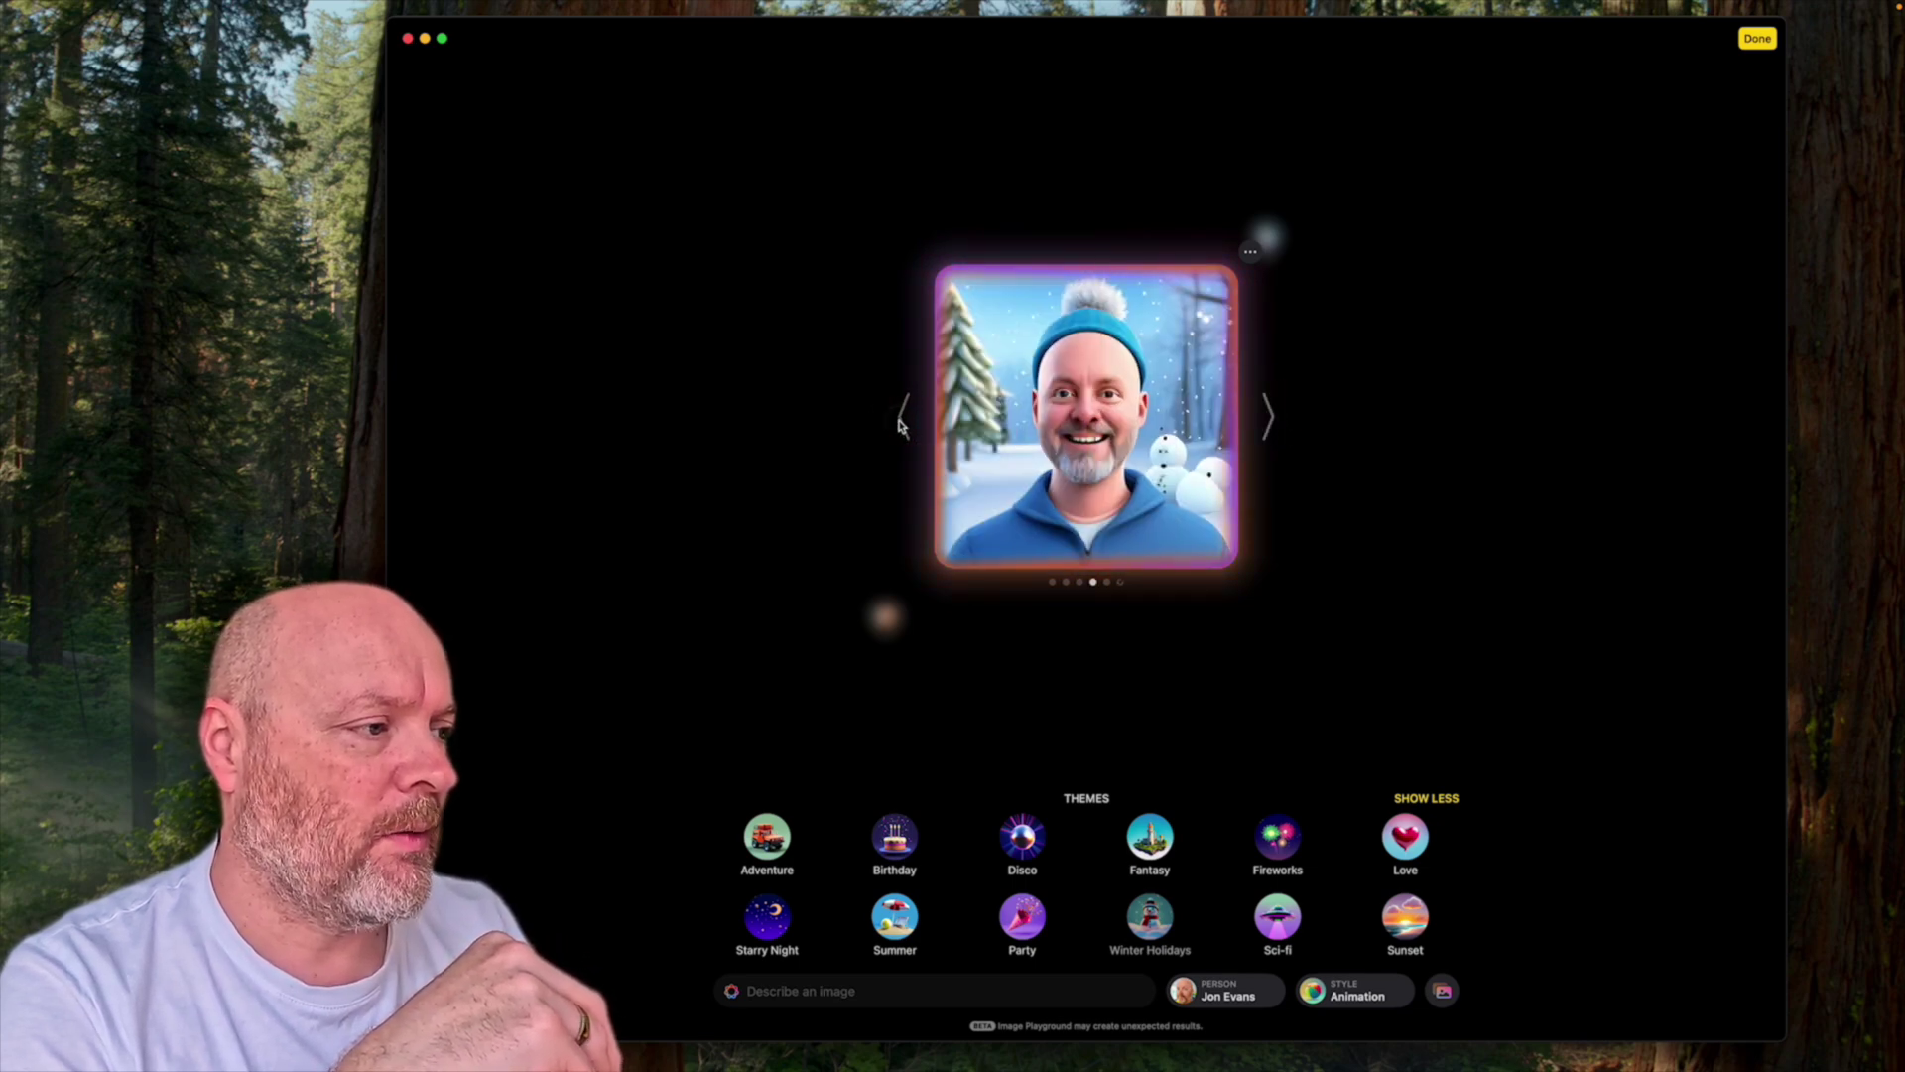
{"action": "left_click", "coordinate": [902, 422]}
{"action": "left_click", "coordinate": [902, 422]}
{"action": "left_click", "coordinate": [902, 422]}
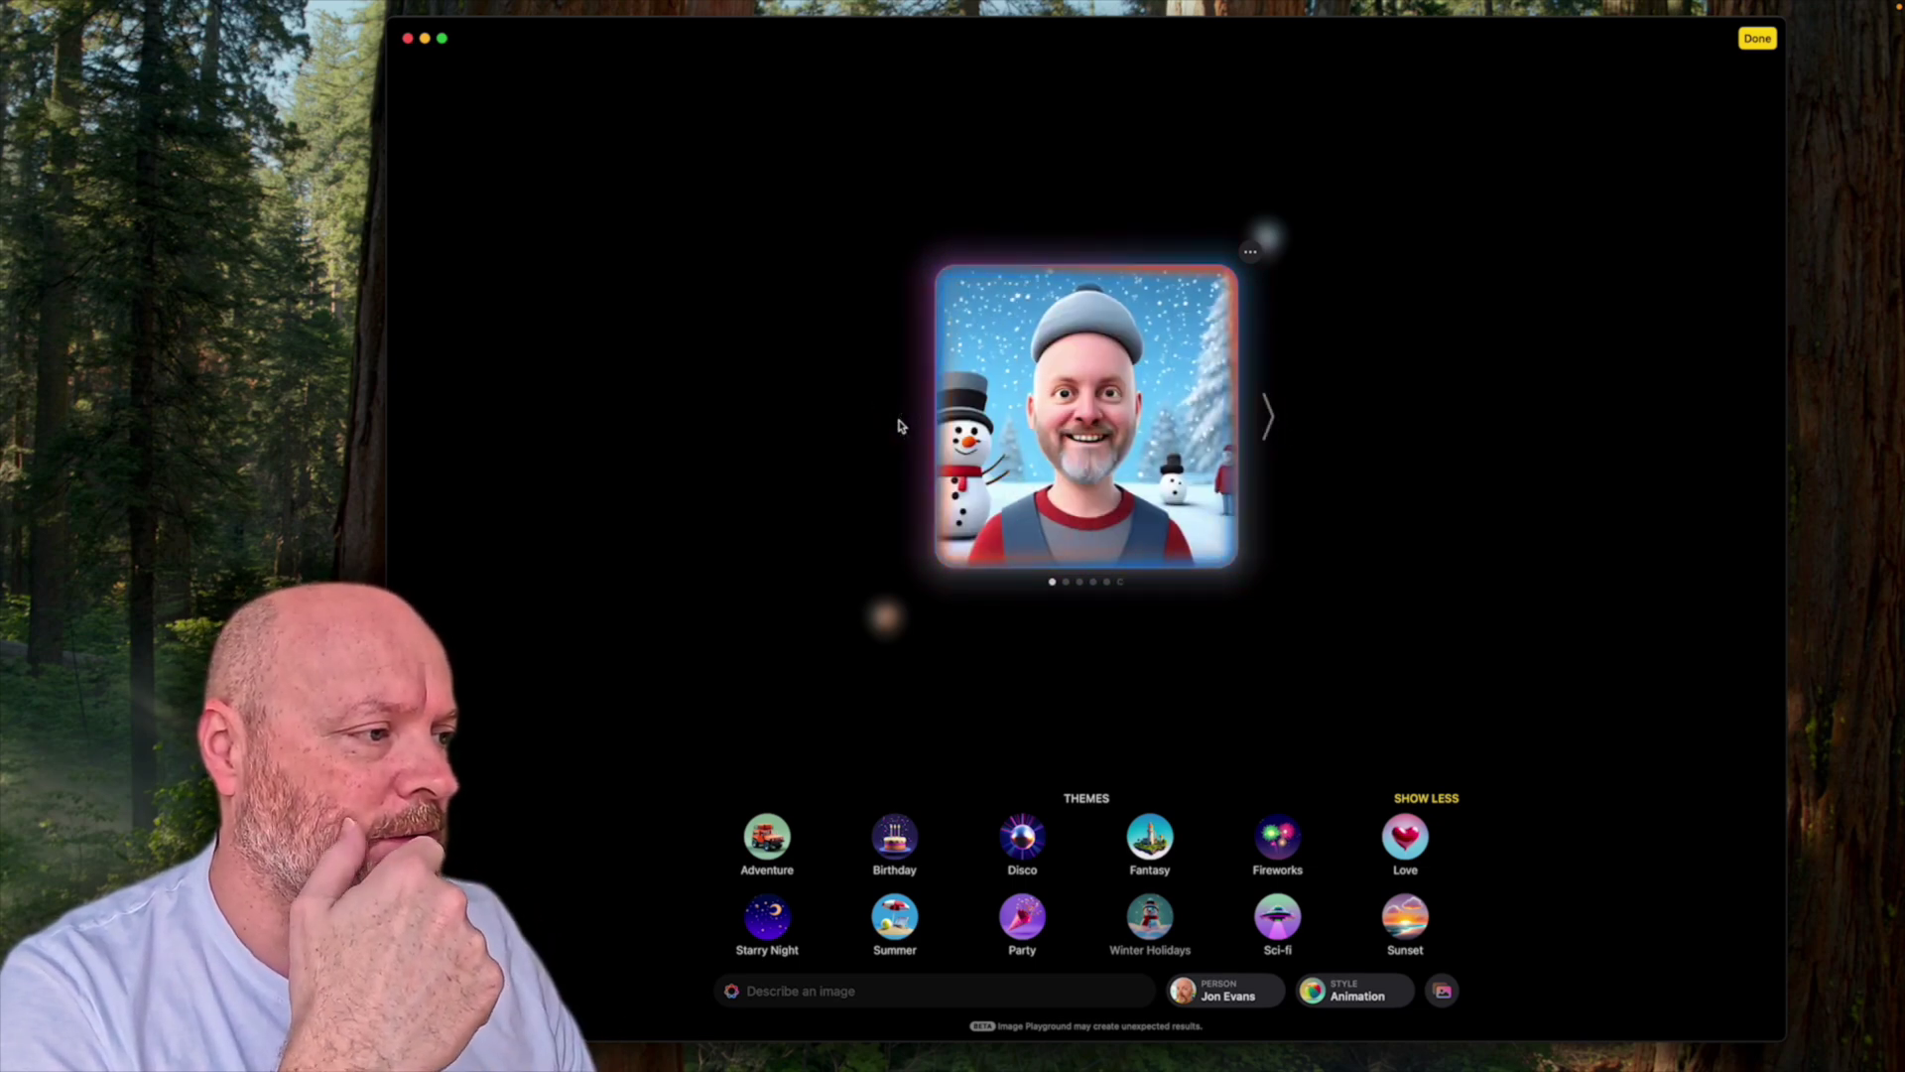
{"action": "left_click", "coordinate": [1266, 425]}
{"action": "left_click", "coordinate": [1270, 418]}
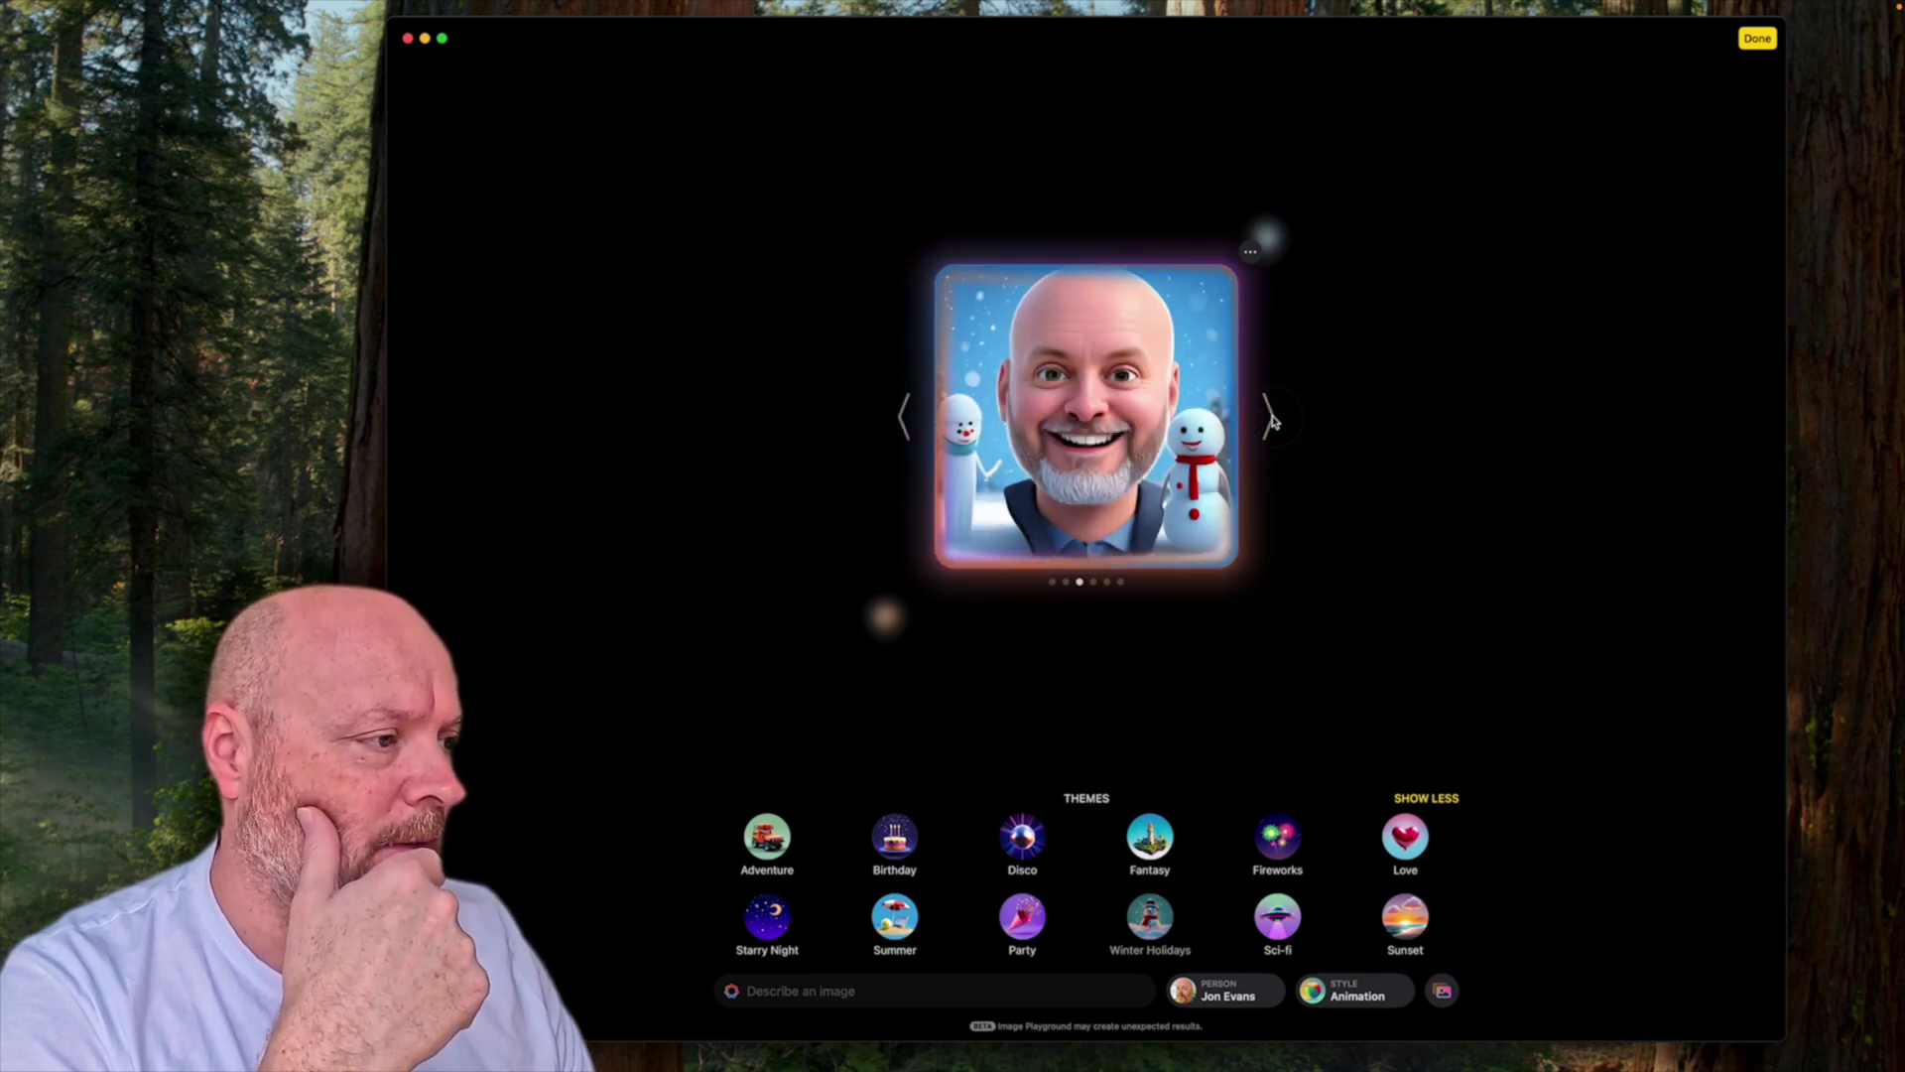
{"action": "left_click", "coordinate": [1270, 419]}
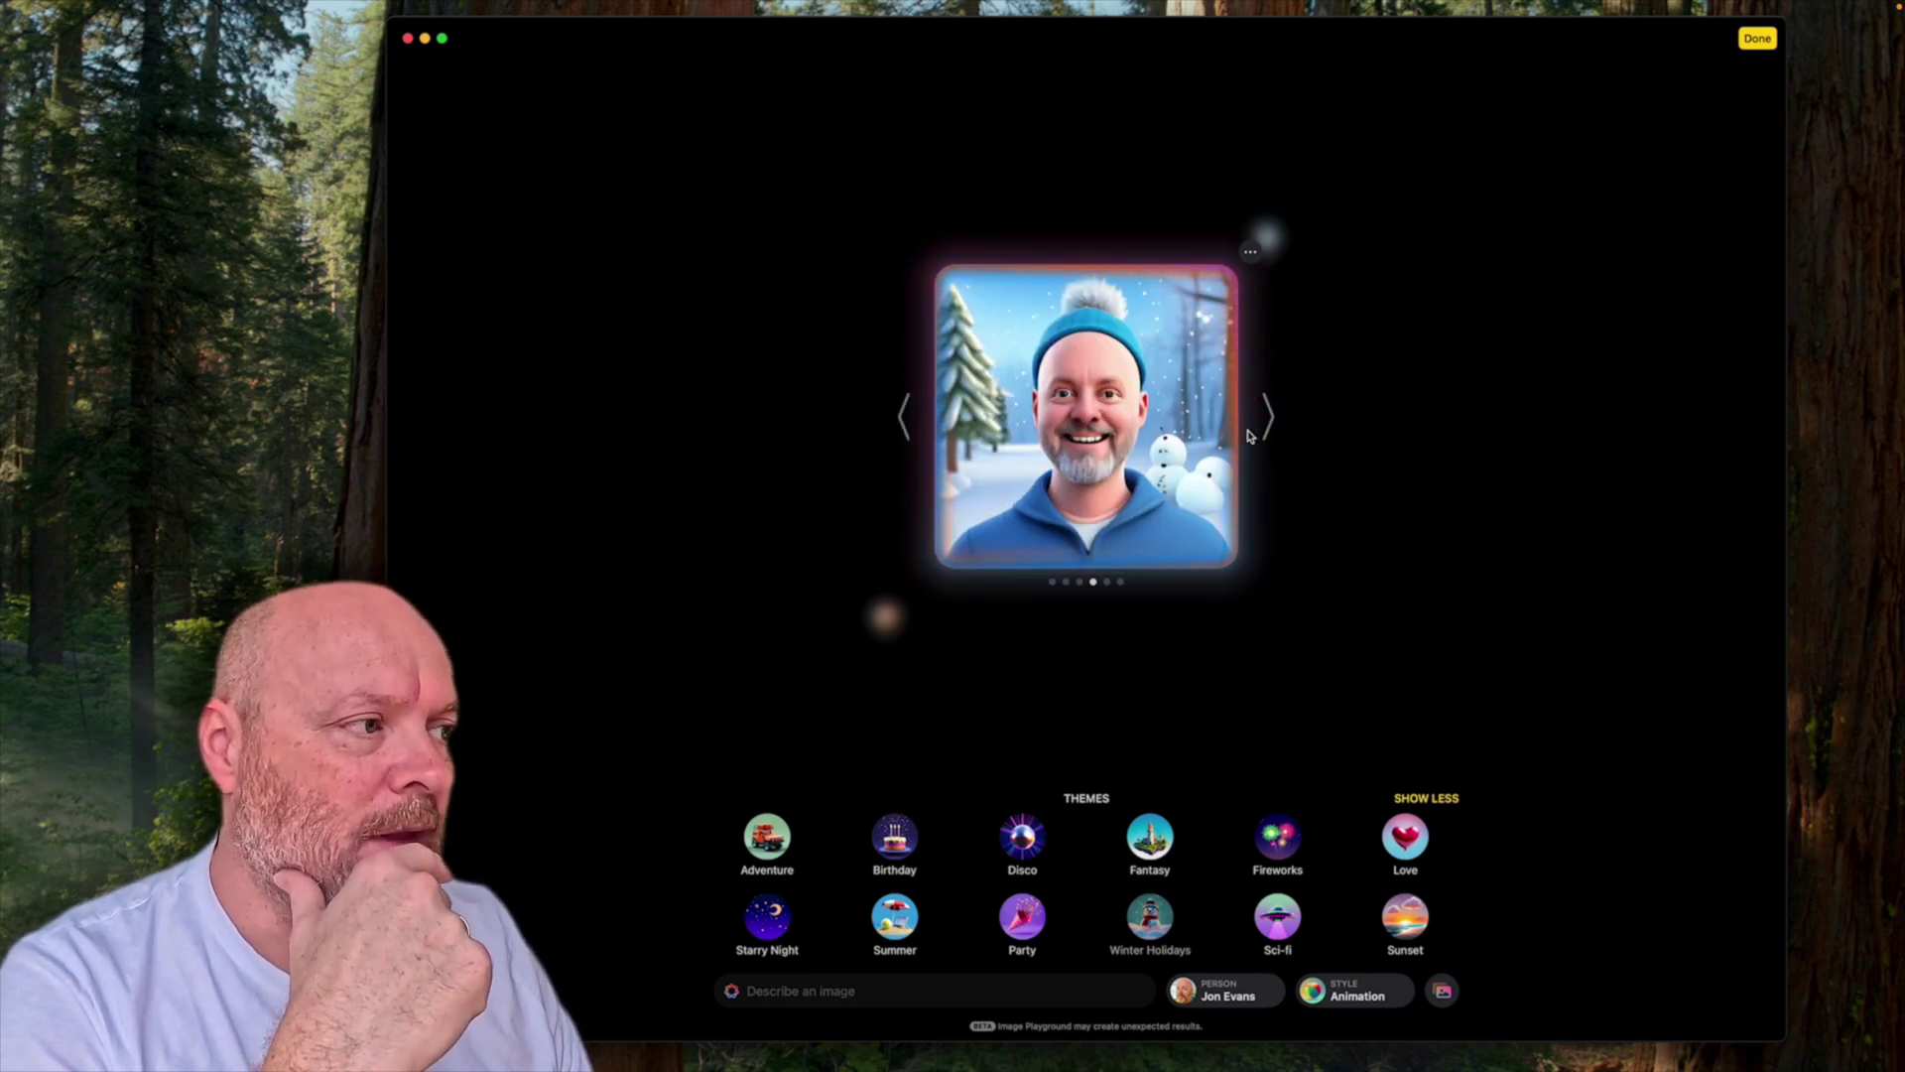
{"action": "left_click", "coordinate": [1757, 39]}
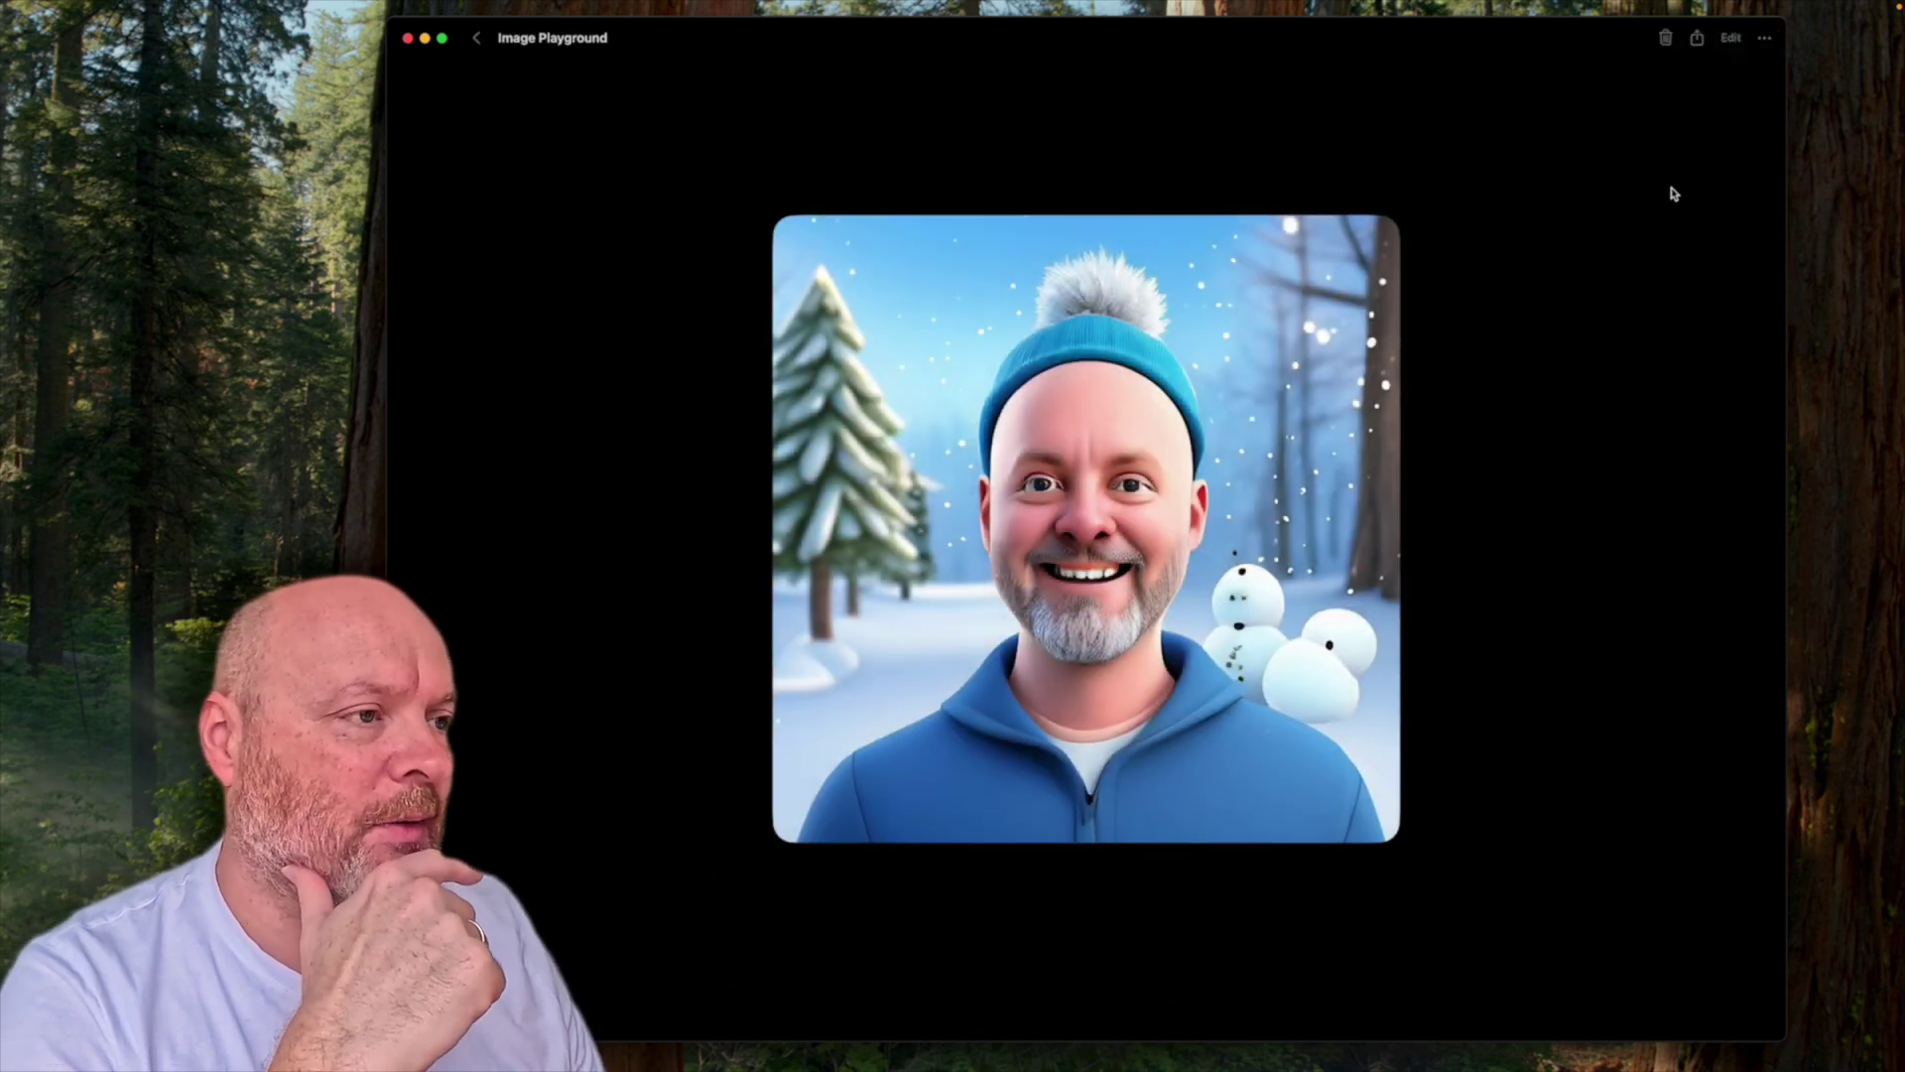
Return to the library and start a new image of the same person
{"action": "left_click", "coordinate": [474, 40]}
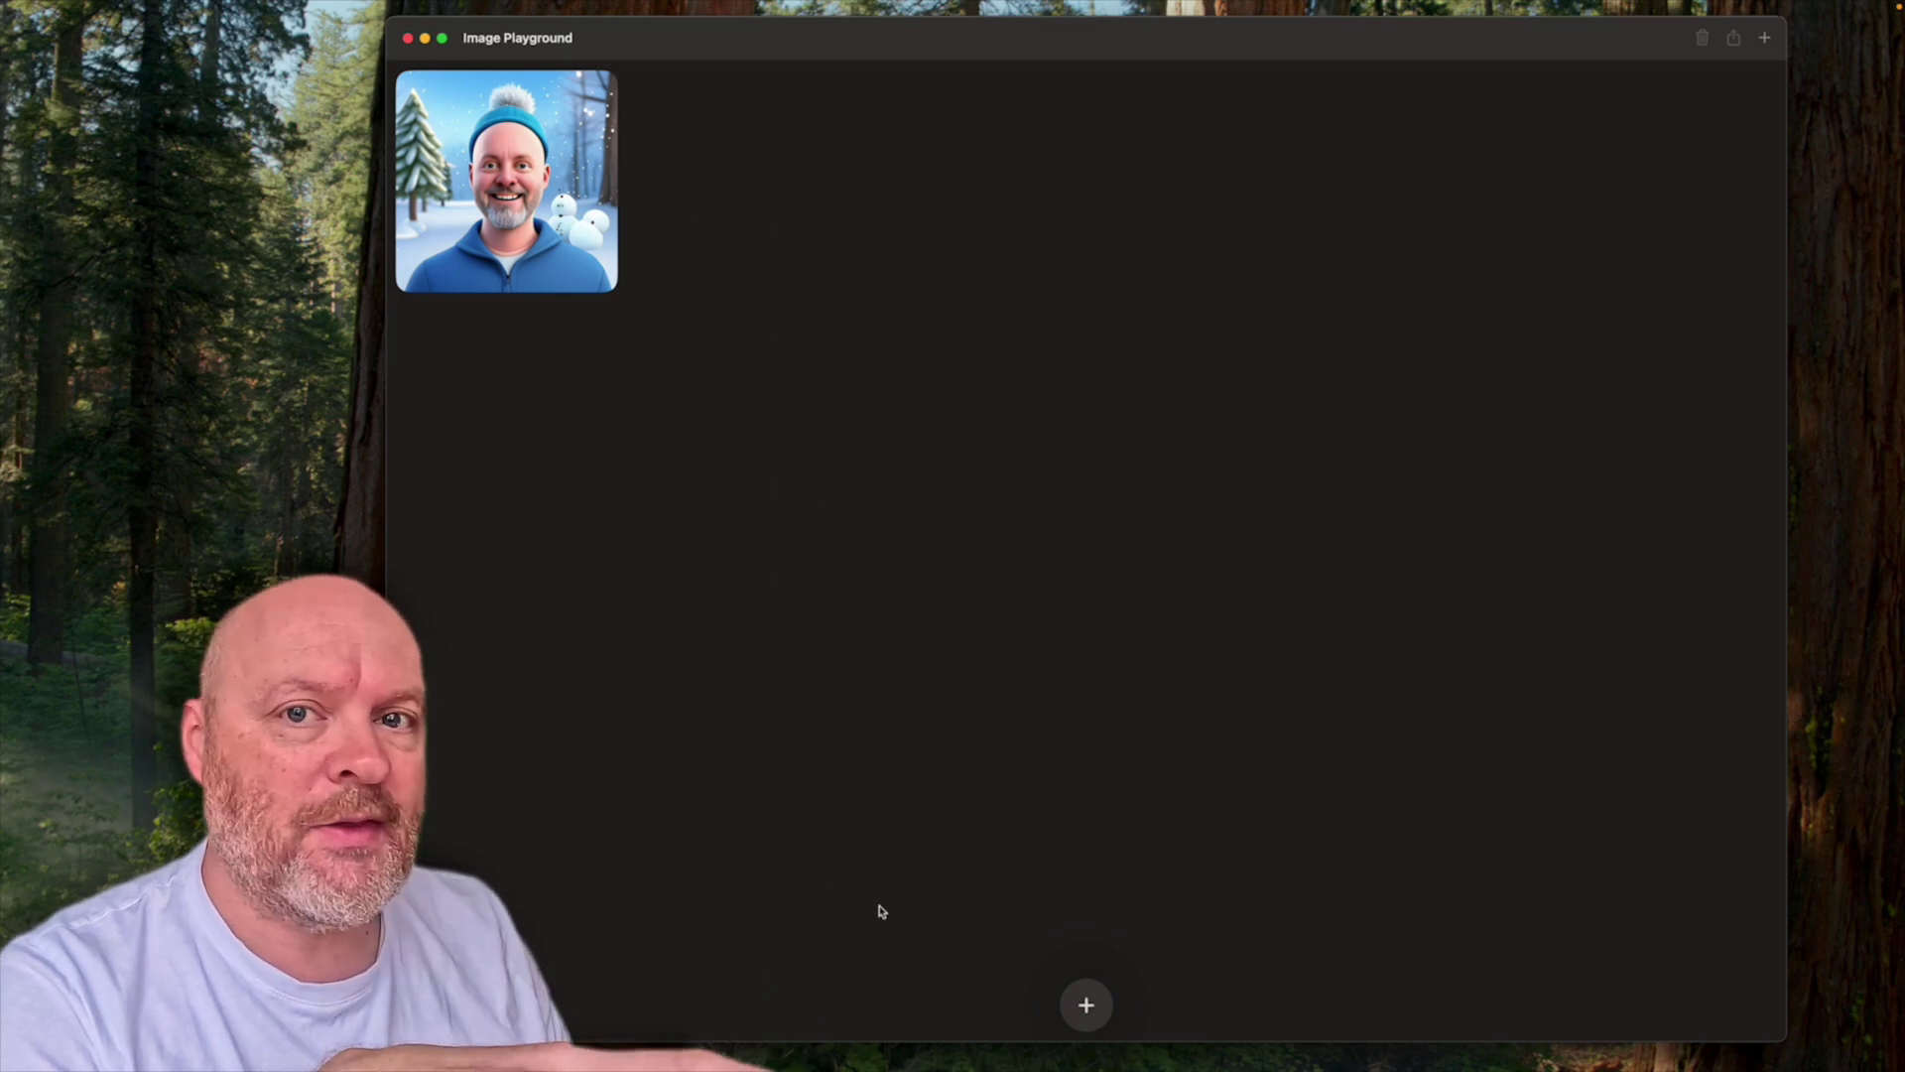
{"action": "left_click", "coordinate": [1089, 1007]}
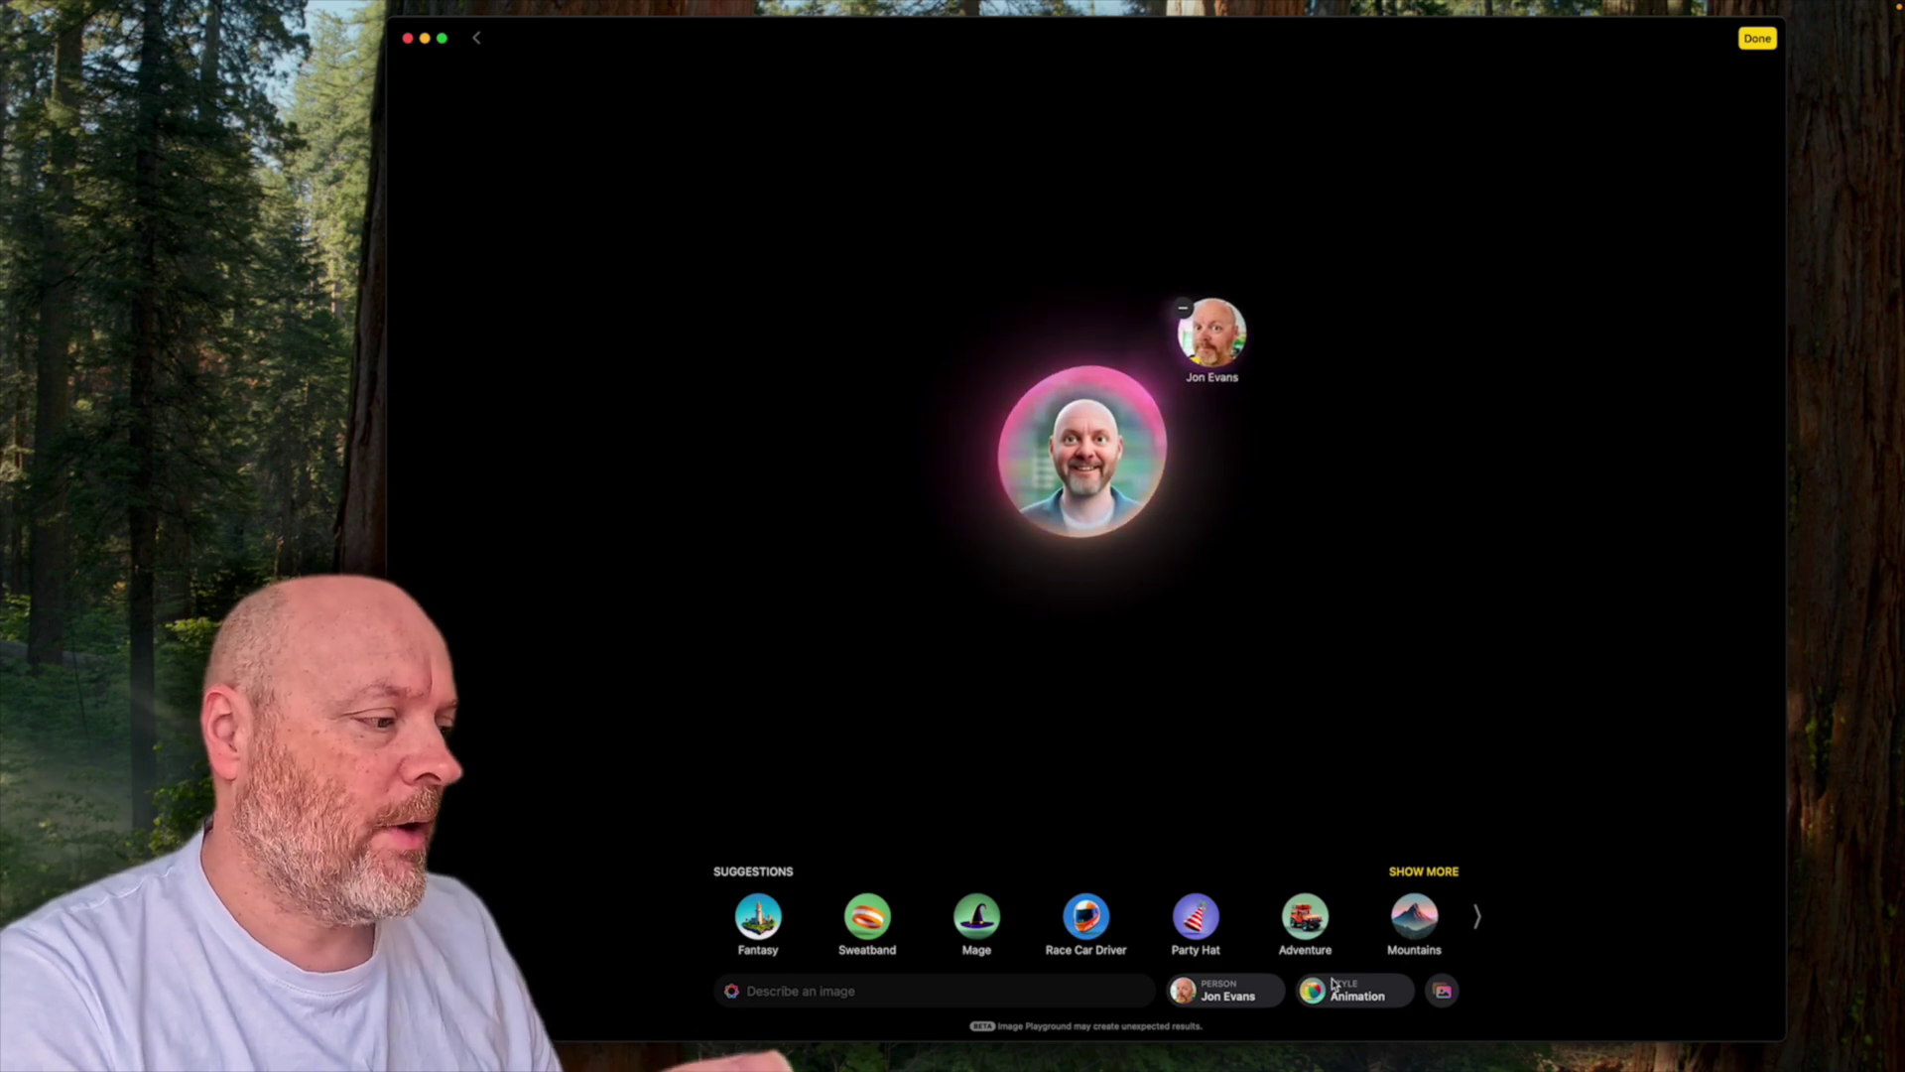
Switch to Illustration style and show the light-blue-background portrait
{"action": "left_click", "coordinate": [1362, 996]}
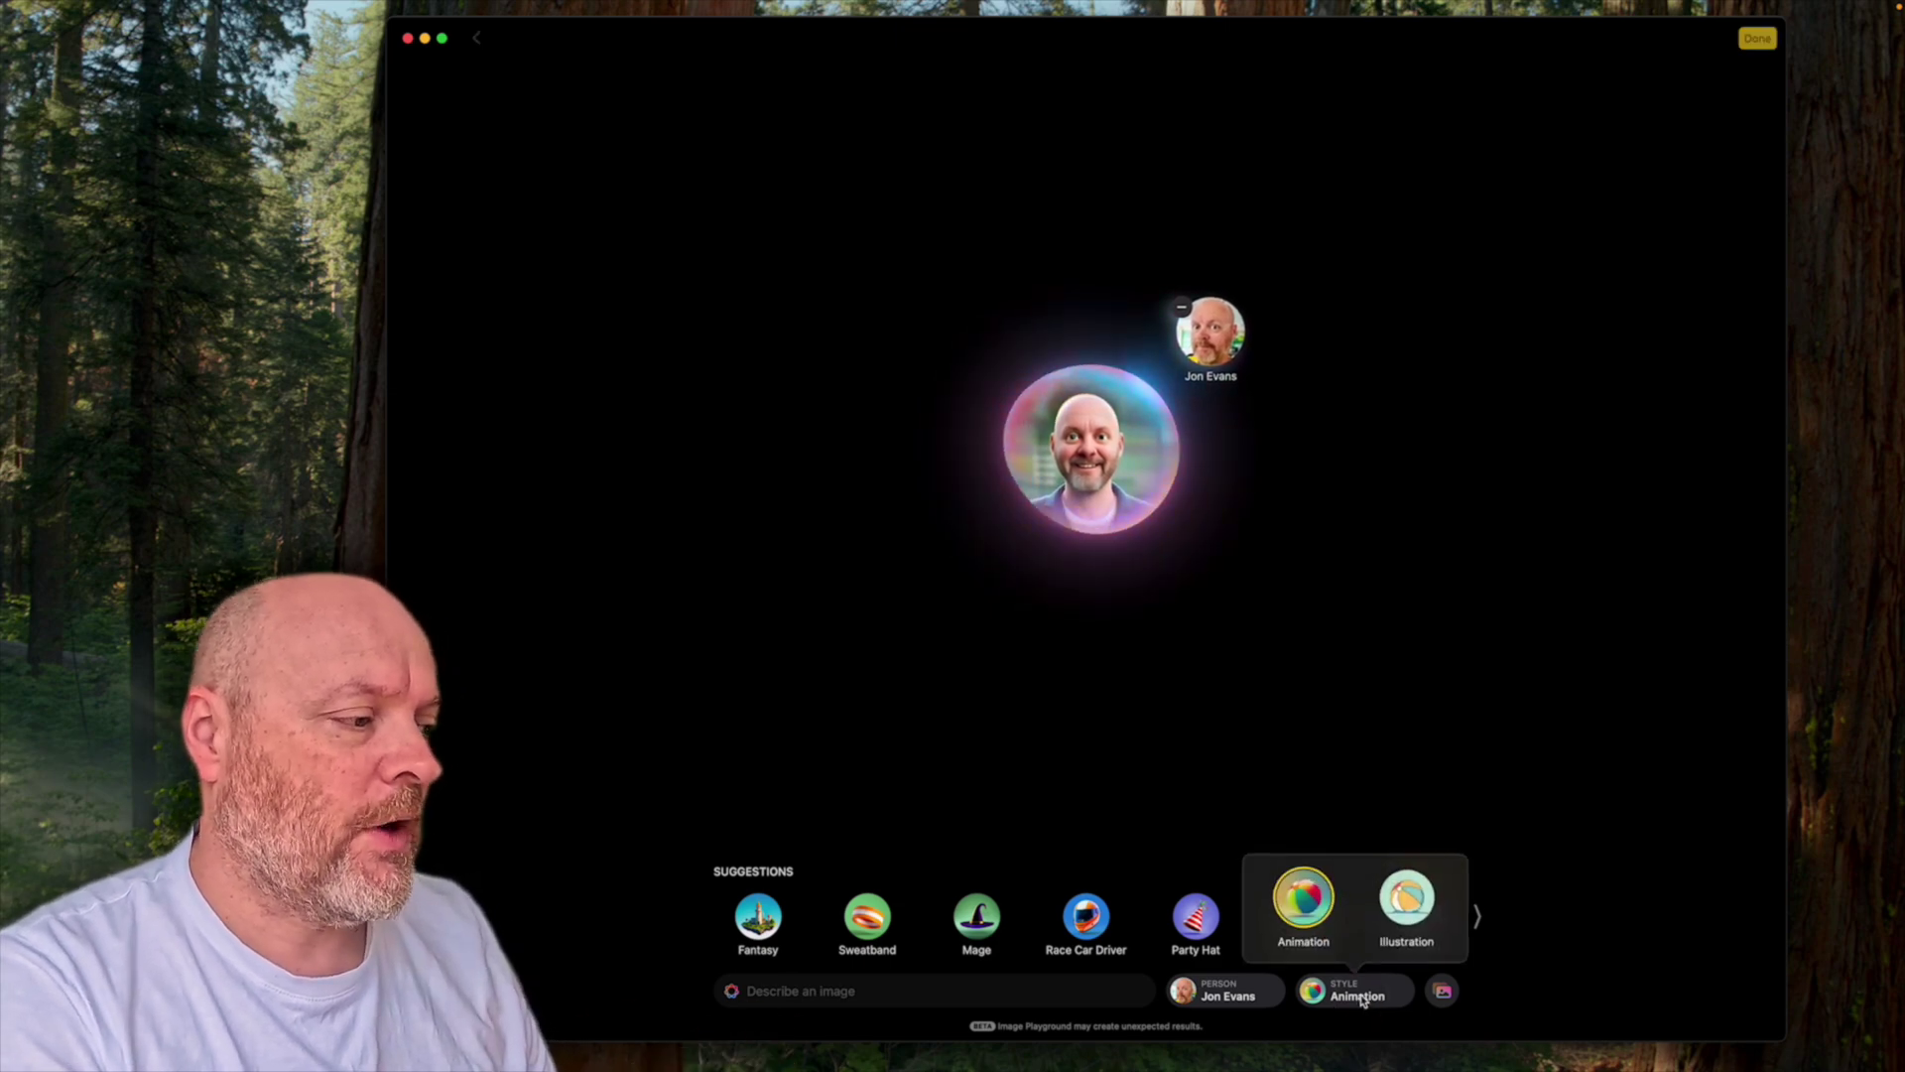
{"action": "left_click", "coordinate": [1419, 898]}
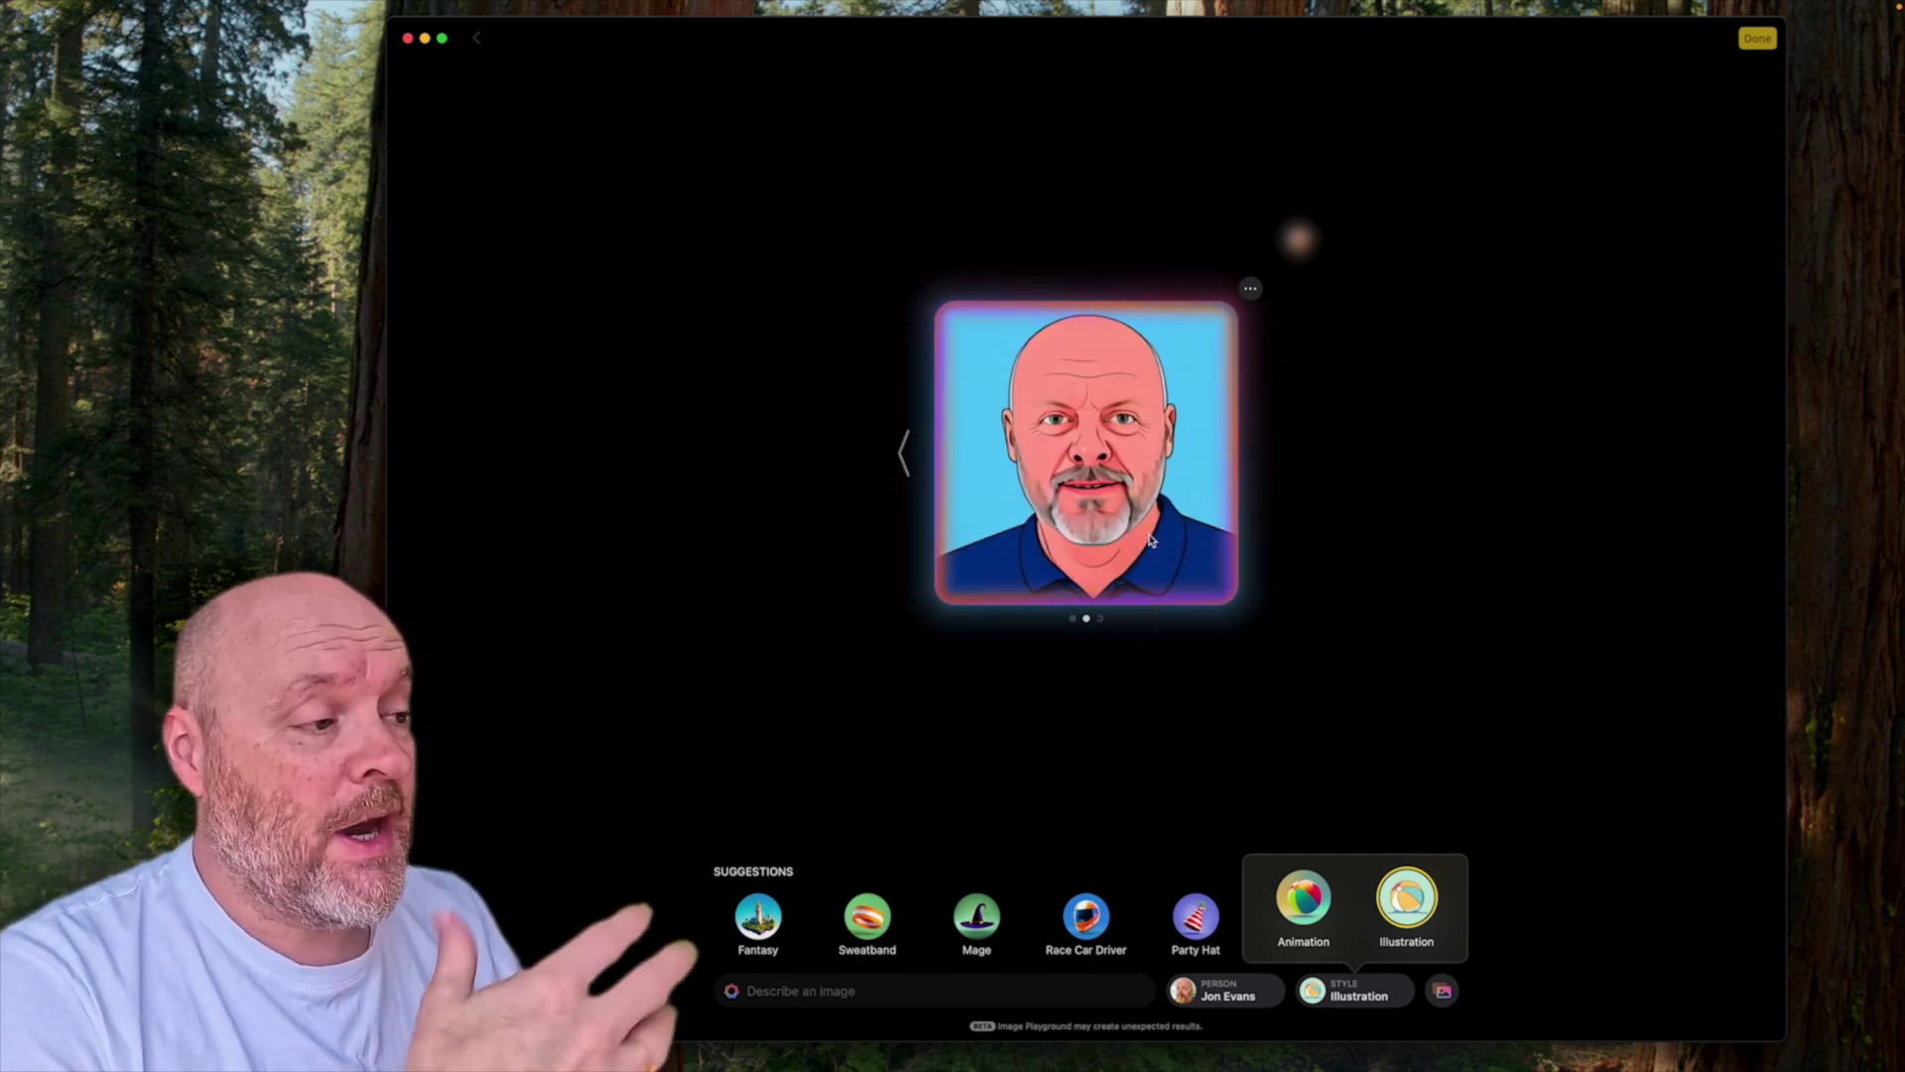
{"action": "left_click", "coordinate": [1270, 458]}
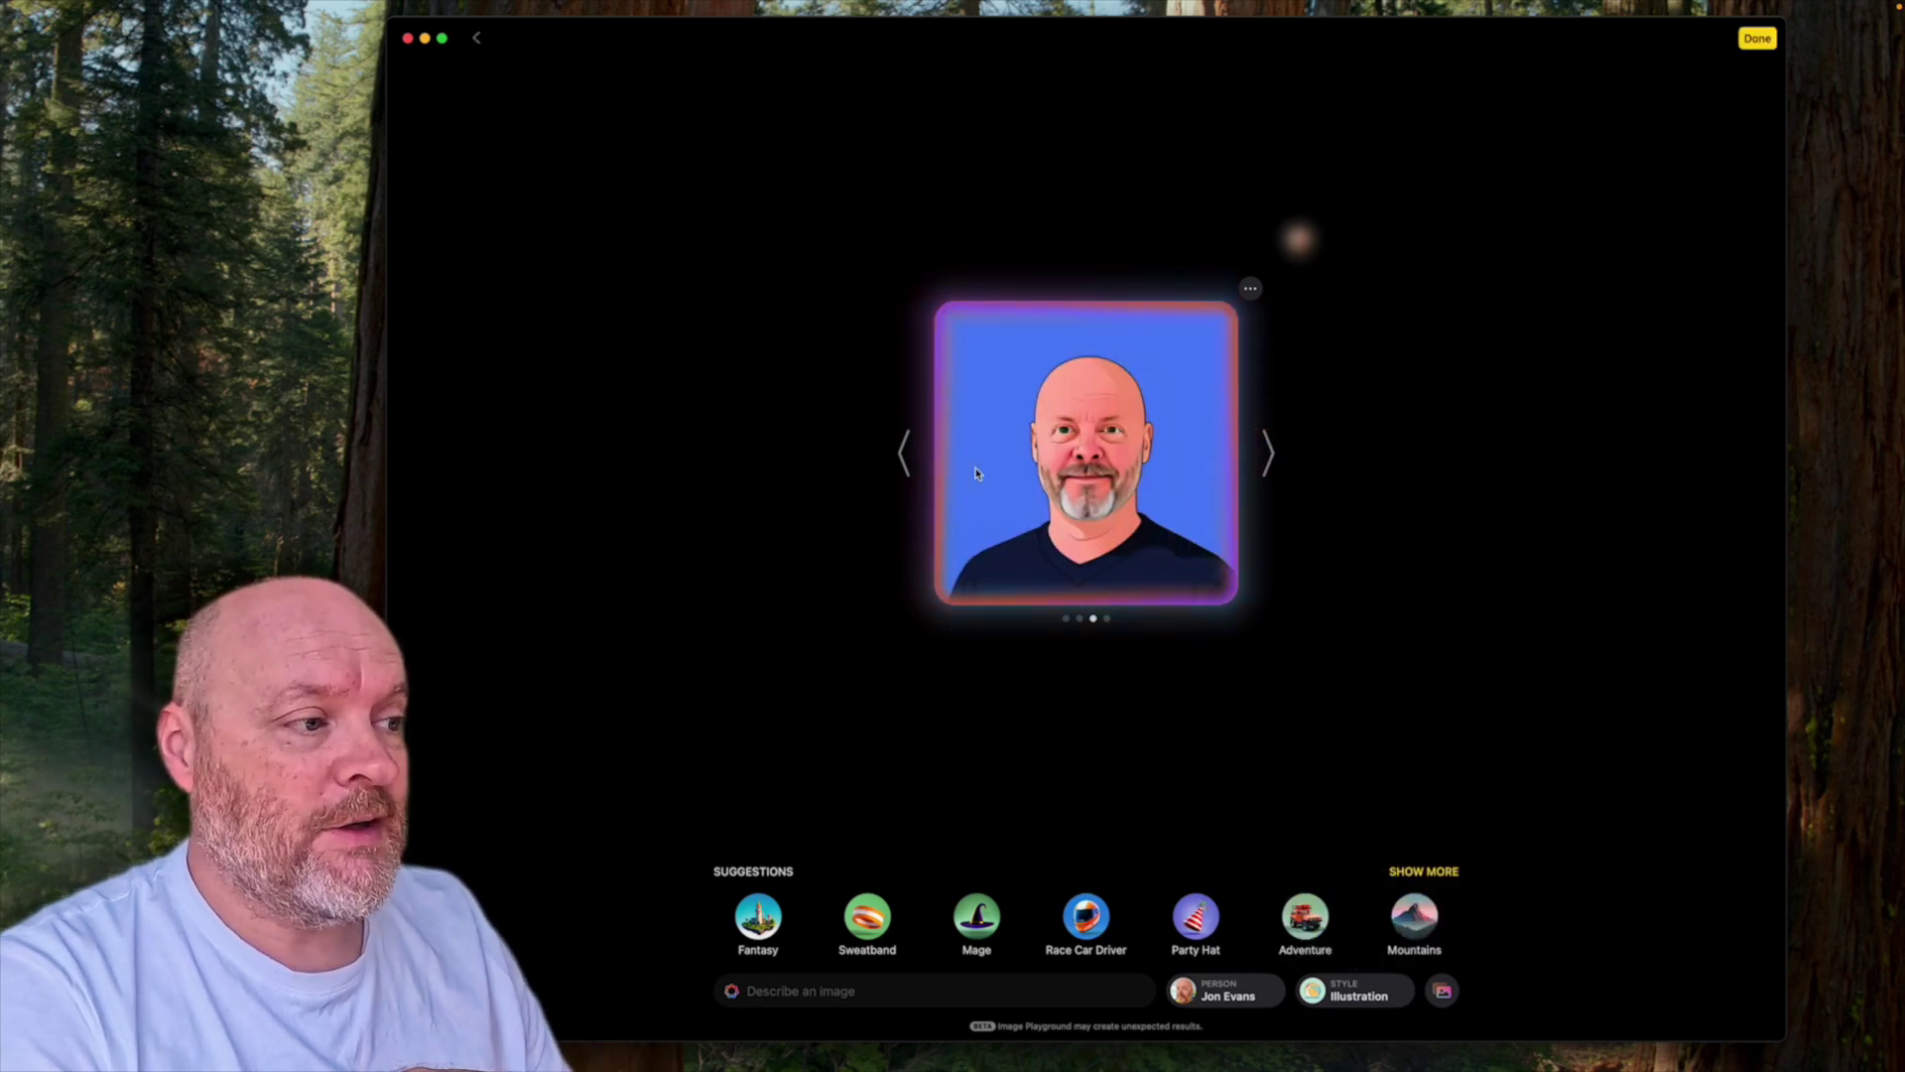
{"action": "left_click", "coordinate": [901, 456]}
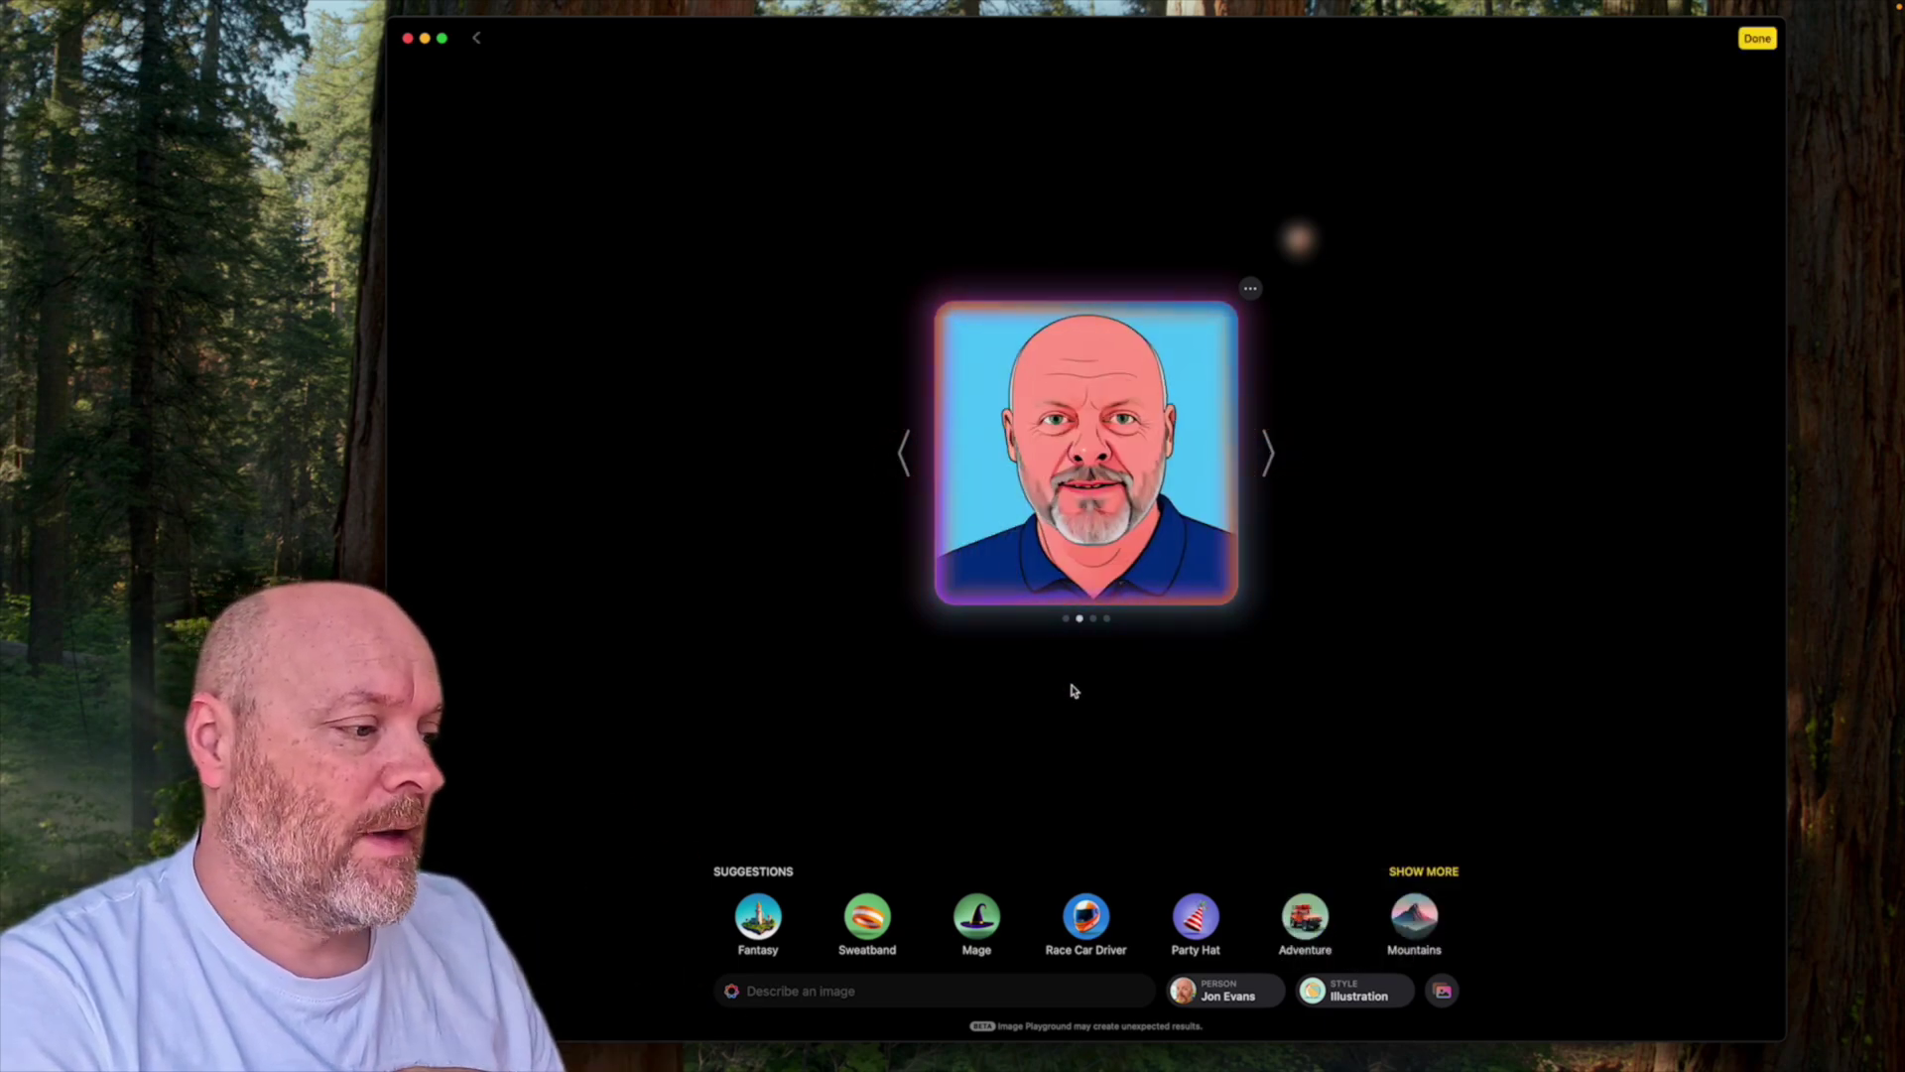
Add a Sweatband and set the portrait in a Stadium
{"action": "left_click", "coordinate": [863, 923]}
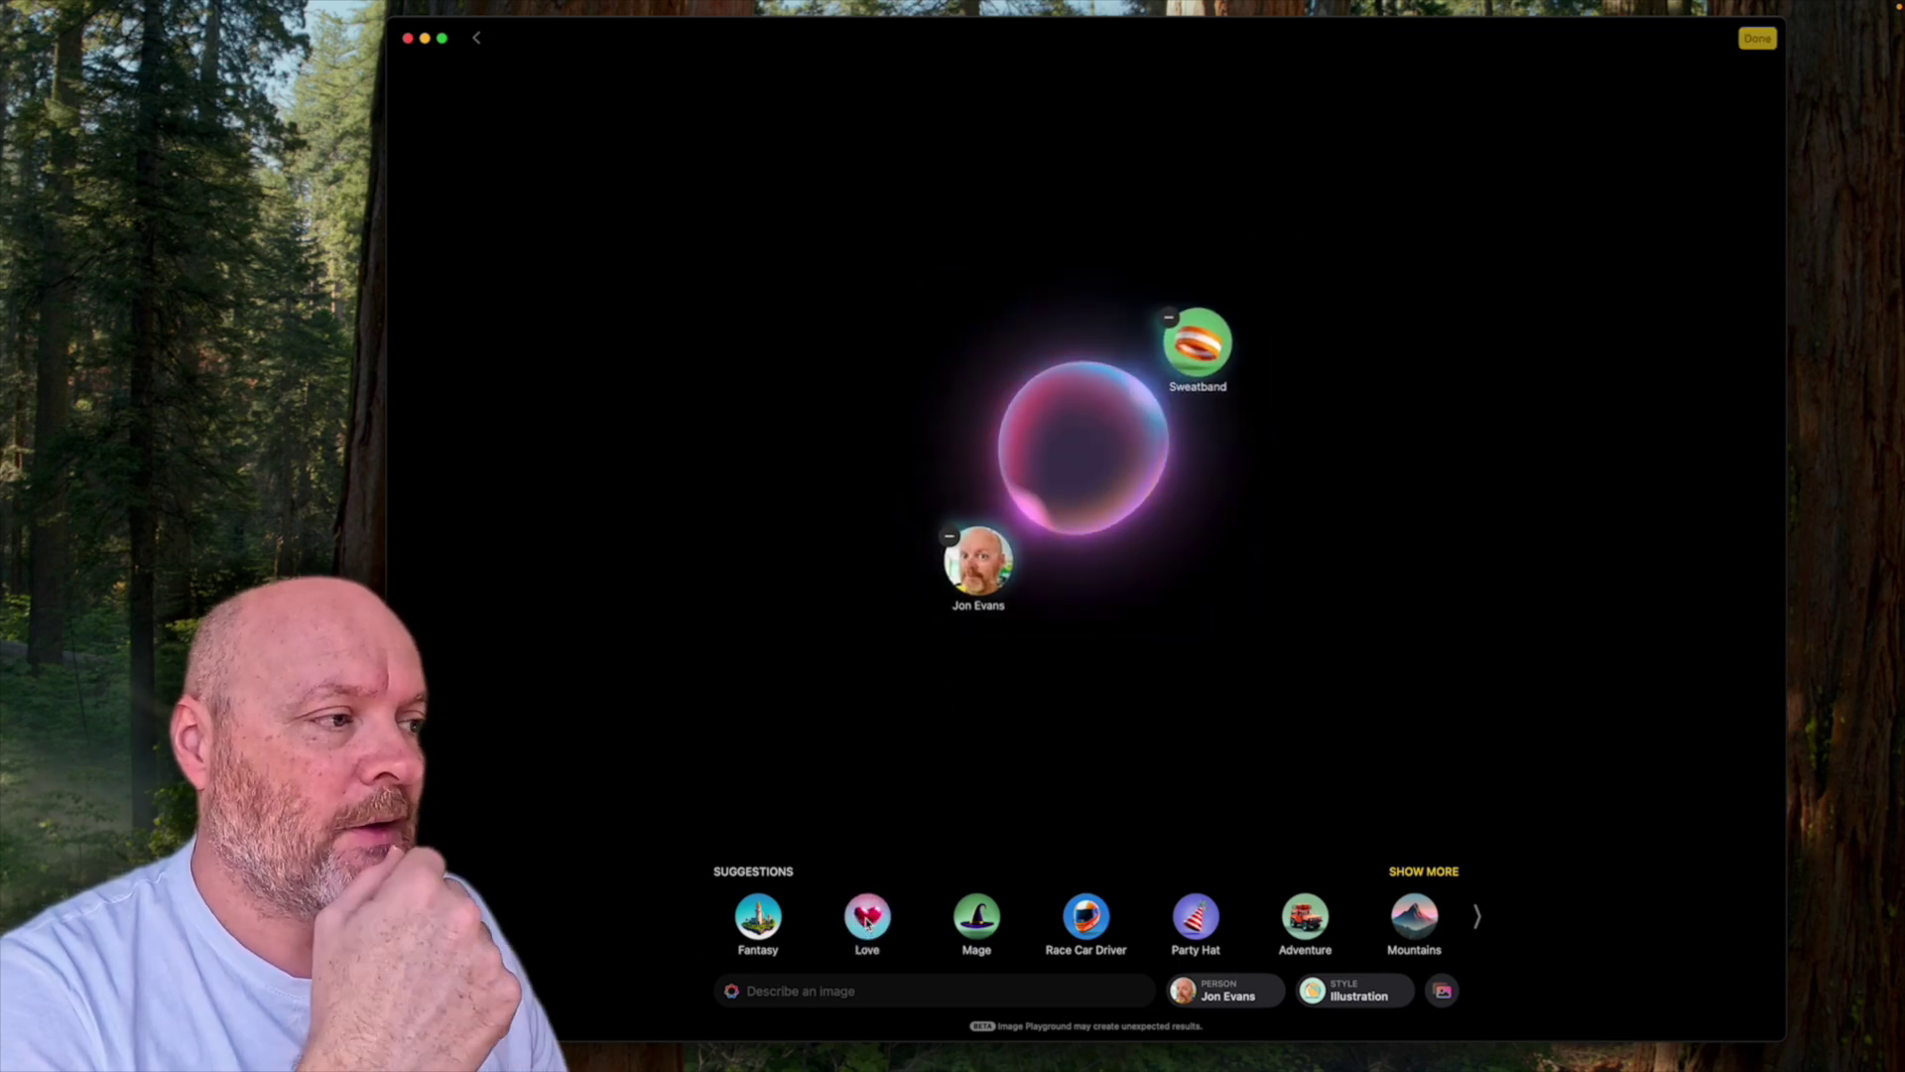
{"action": "left_click", "coordinate": [1484, 919]}
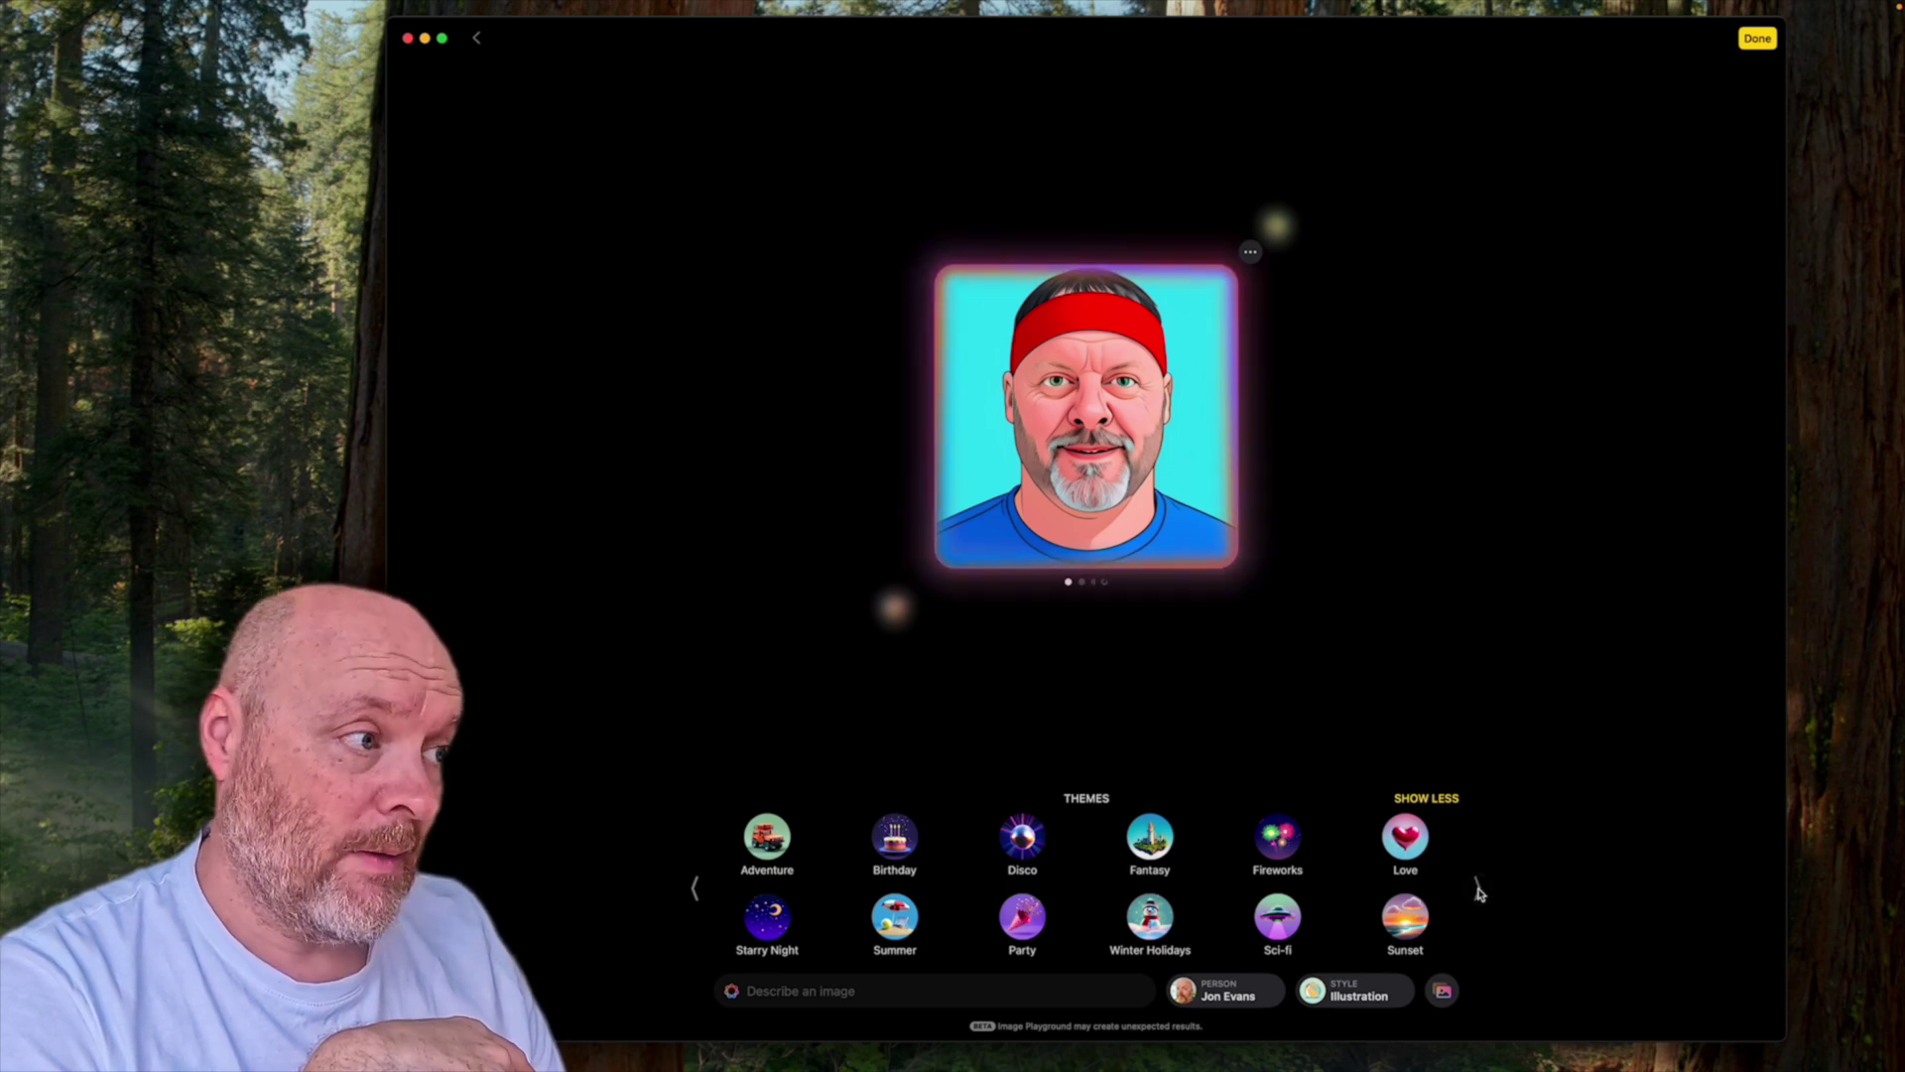
{"action": "left_click", "coordinate": [1477, 889]}
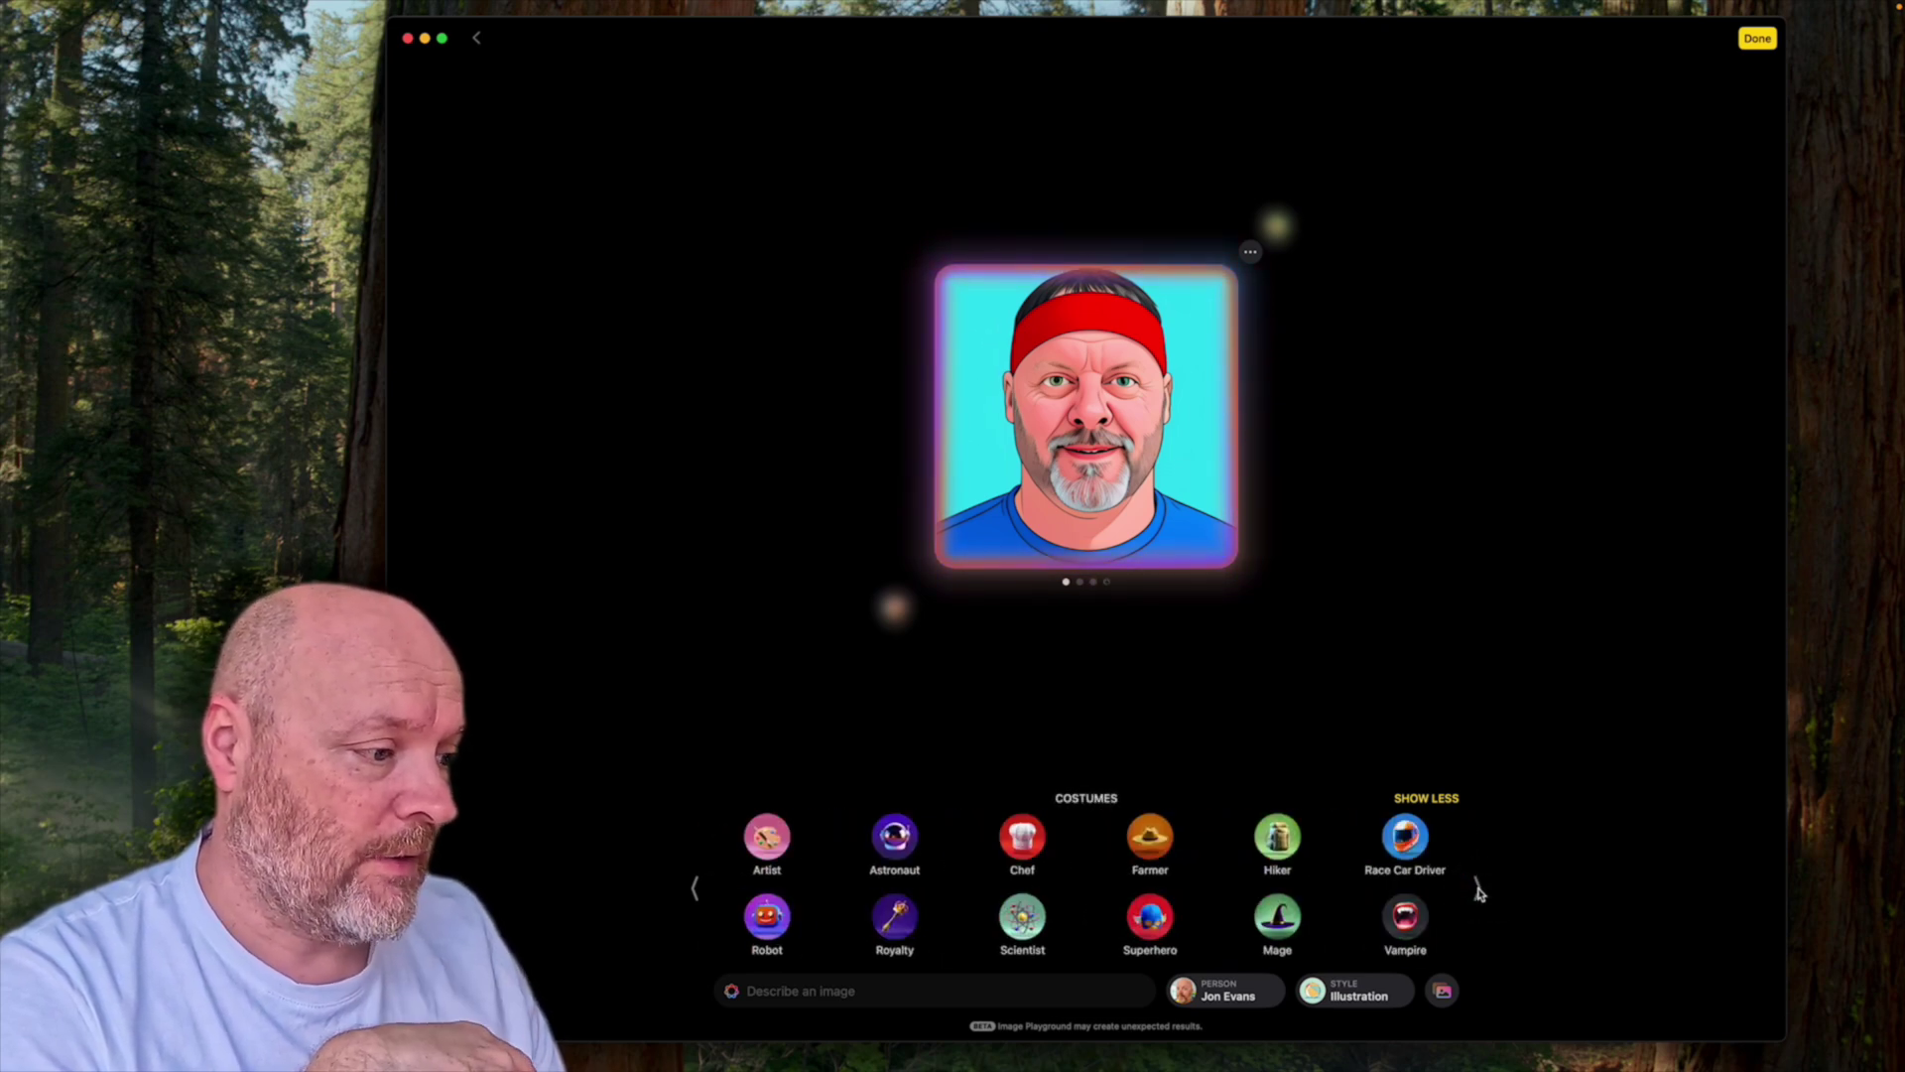
{"action": "left_click", "coordinate": [1478, 889]}
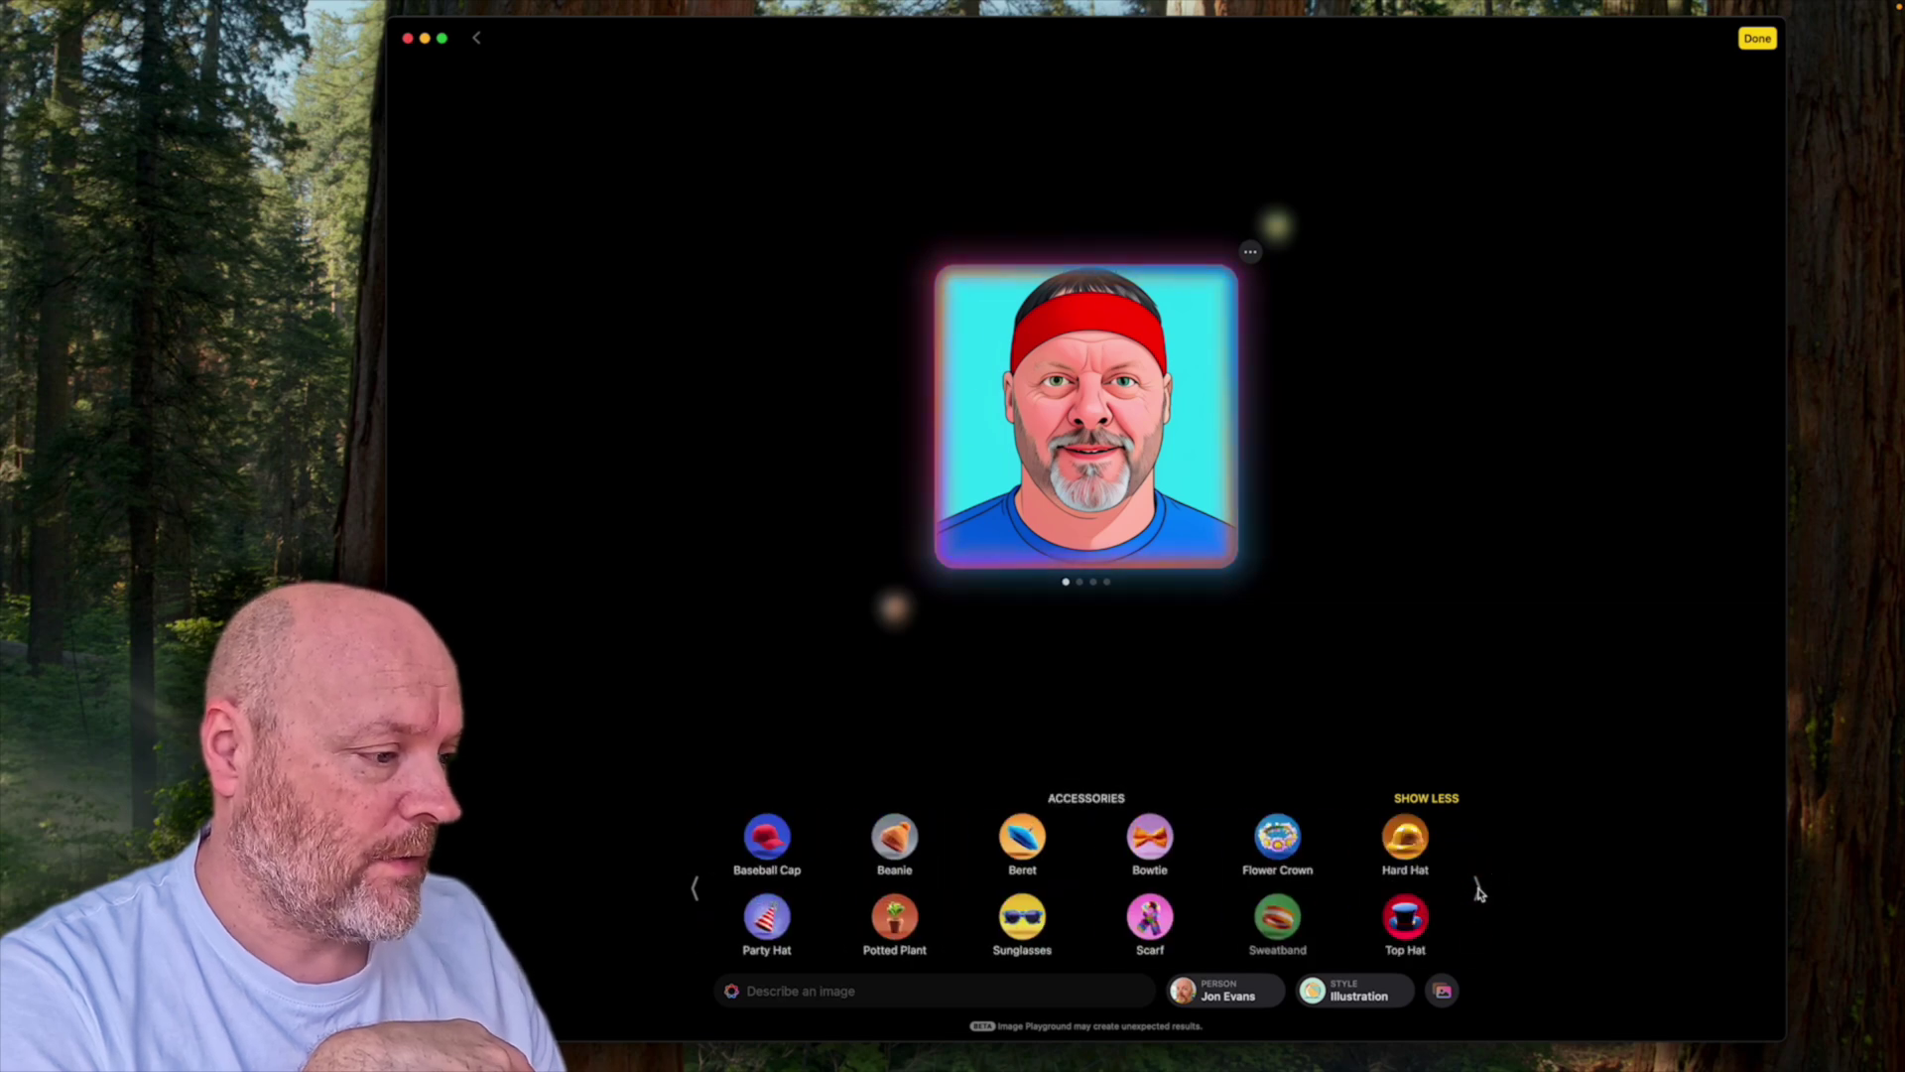
{"action": "left_click", "coordinate": [1478, 889]}
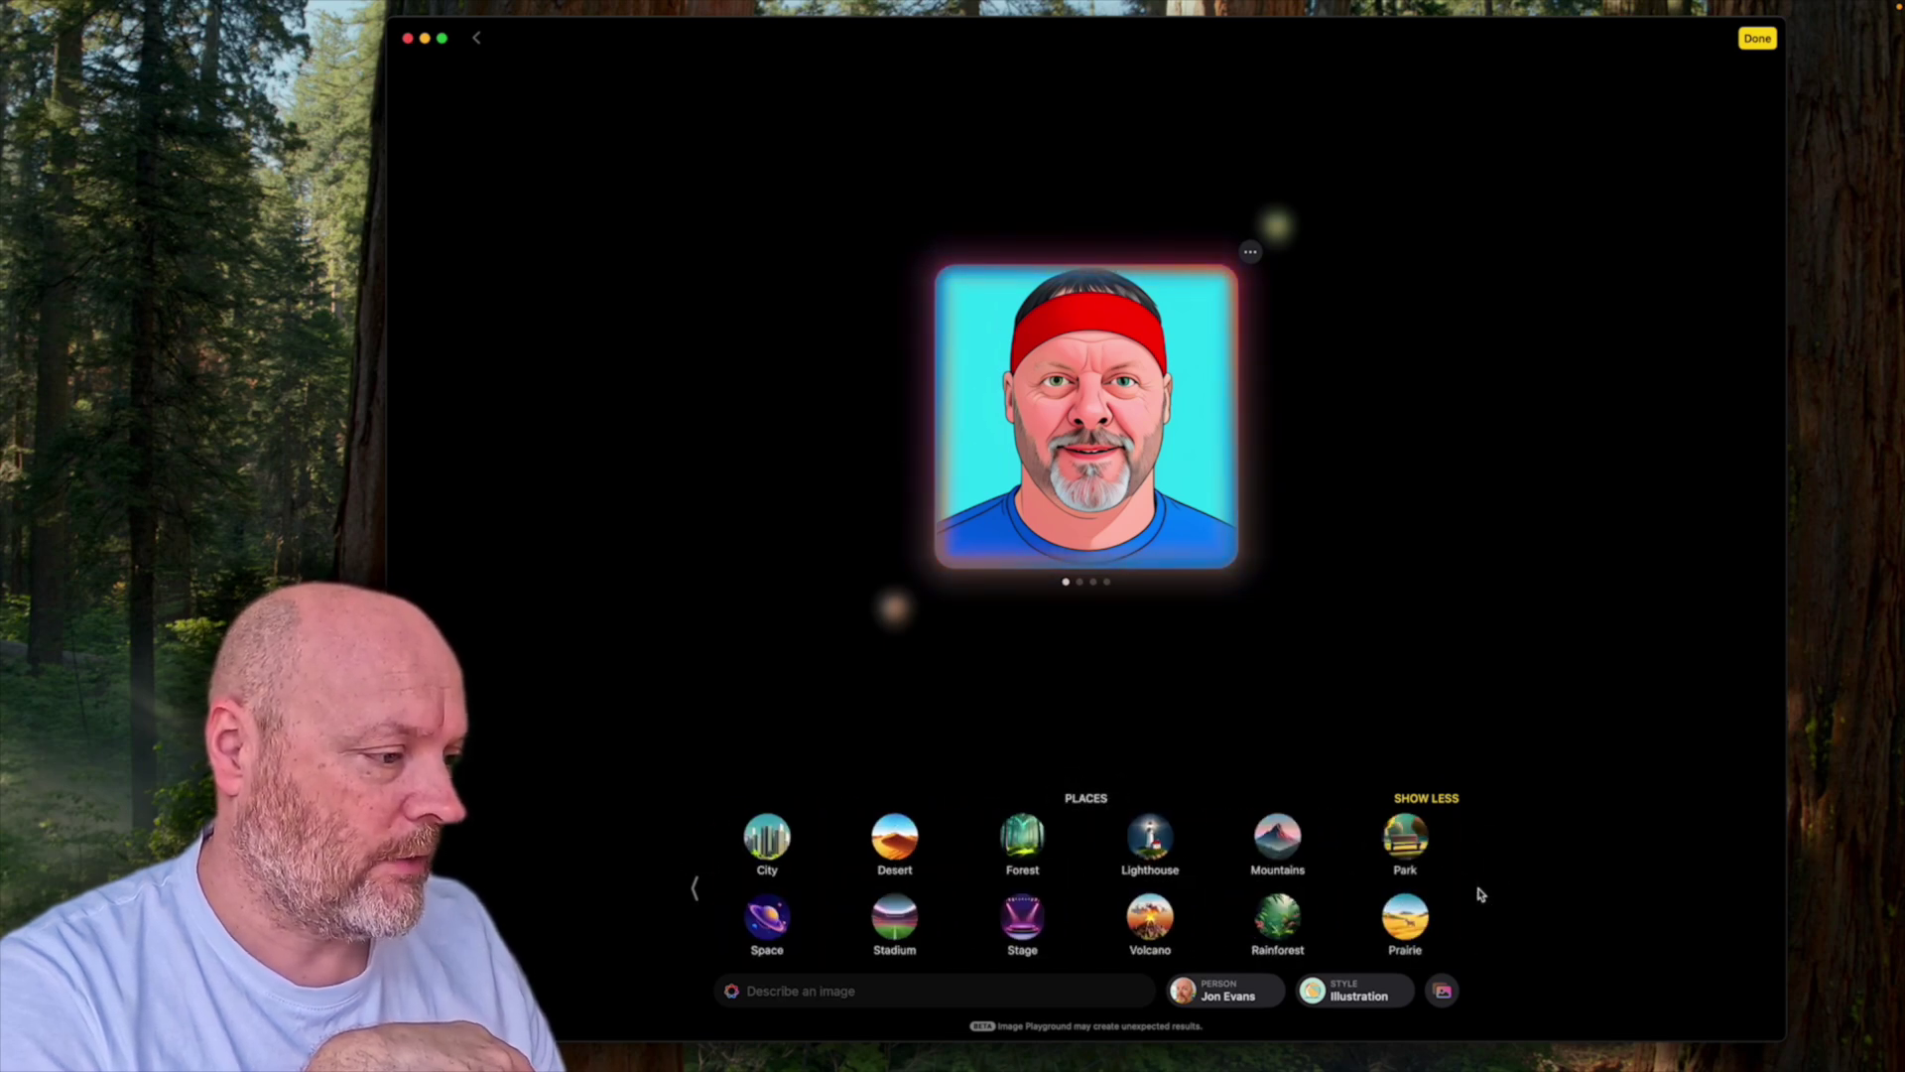
{"action": "left_click", "coordinate": [894, 923]}
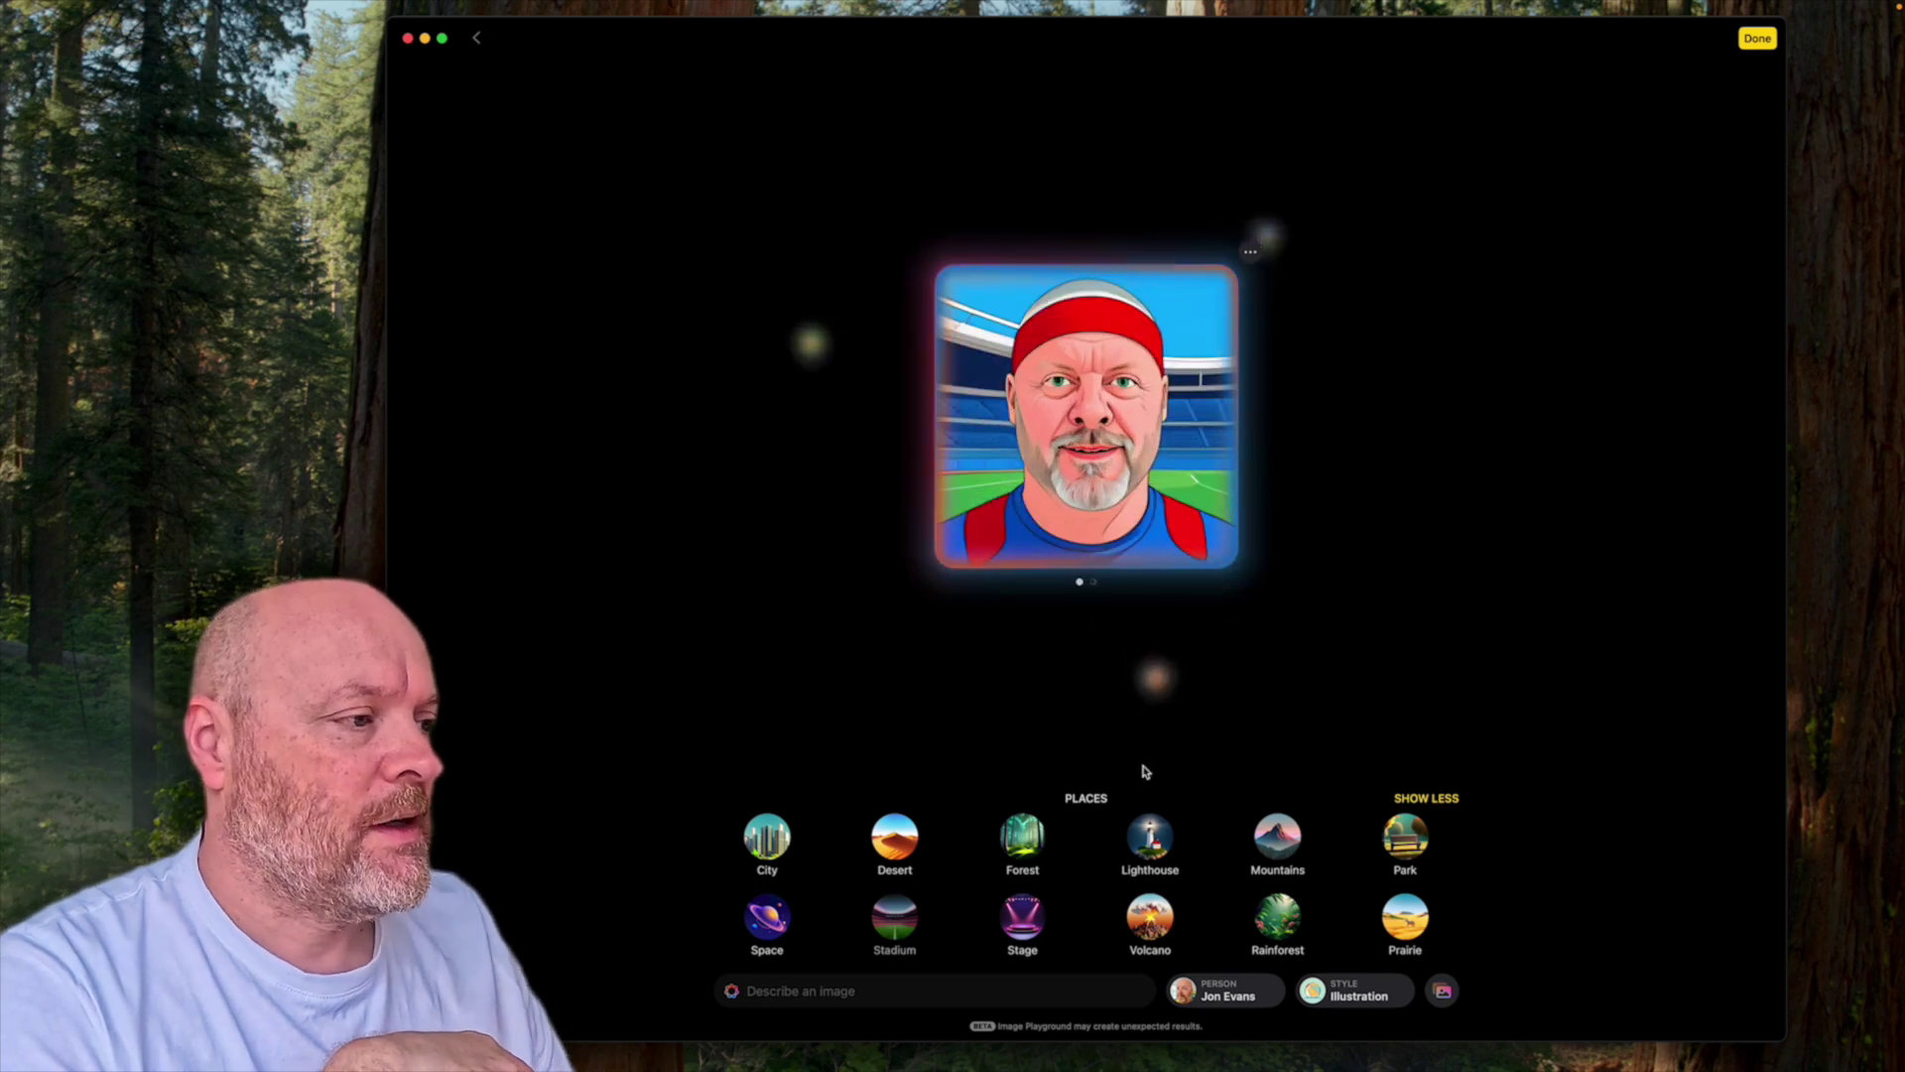
Keep the red-white-blue sweatband result, save it, and start a blank image
{"action": "left_click", "coordinate": [1270, 425]}
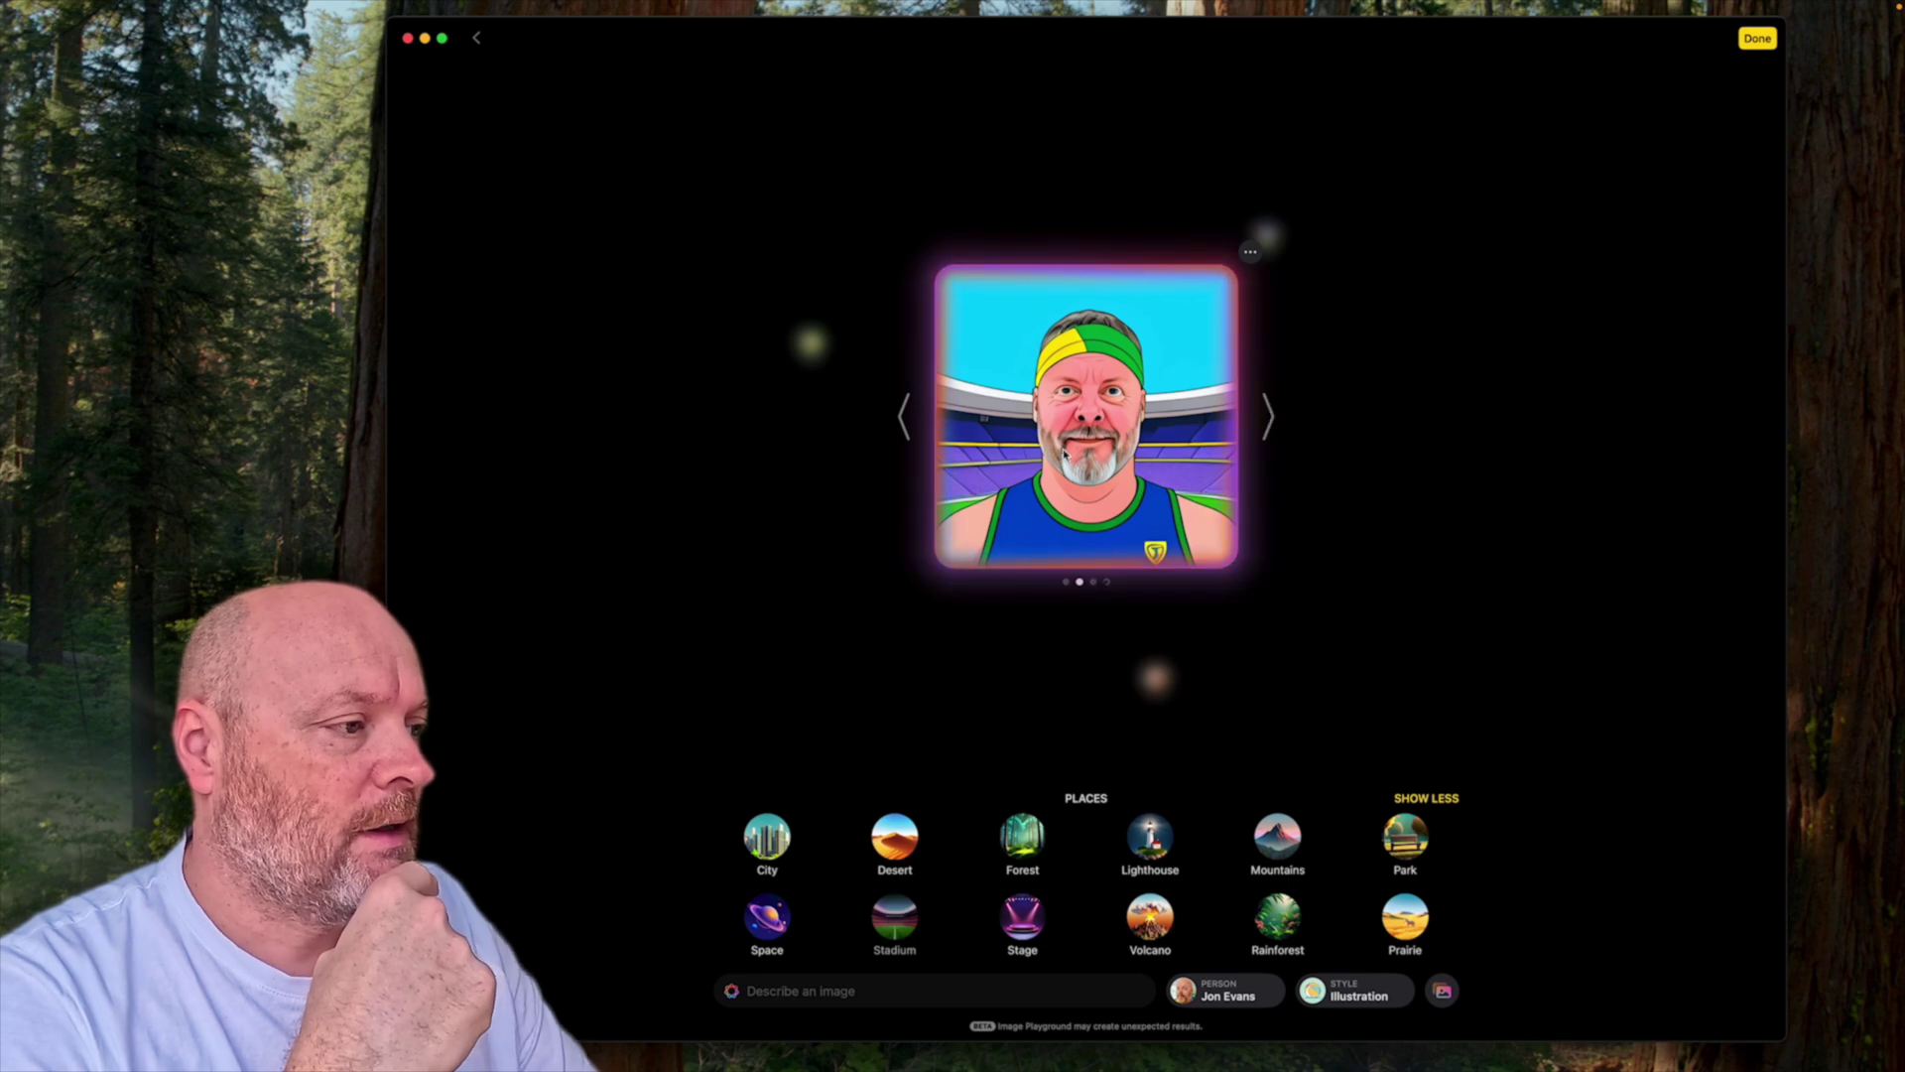
{"action": "left_click", "coordinate": [1270, 416]}
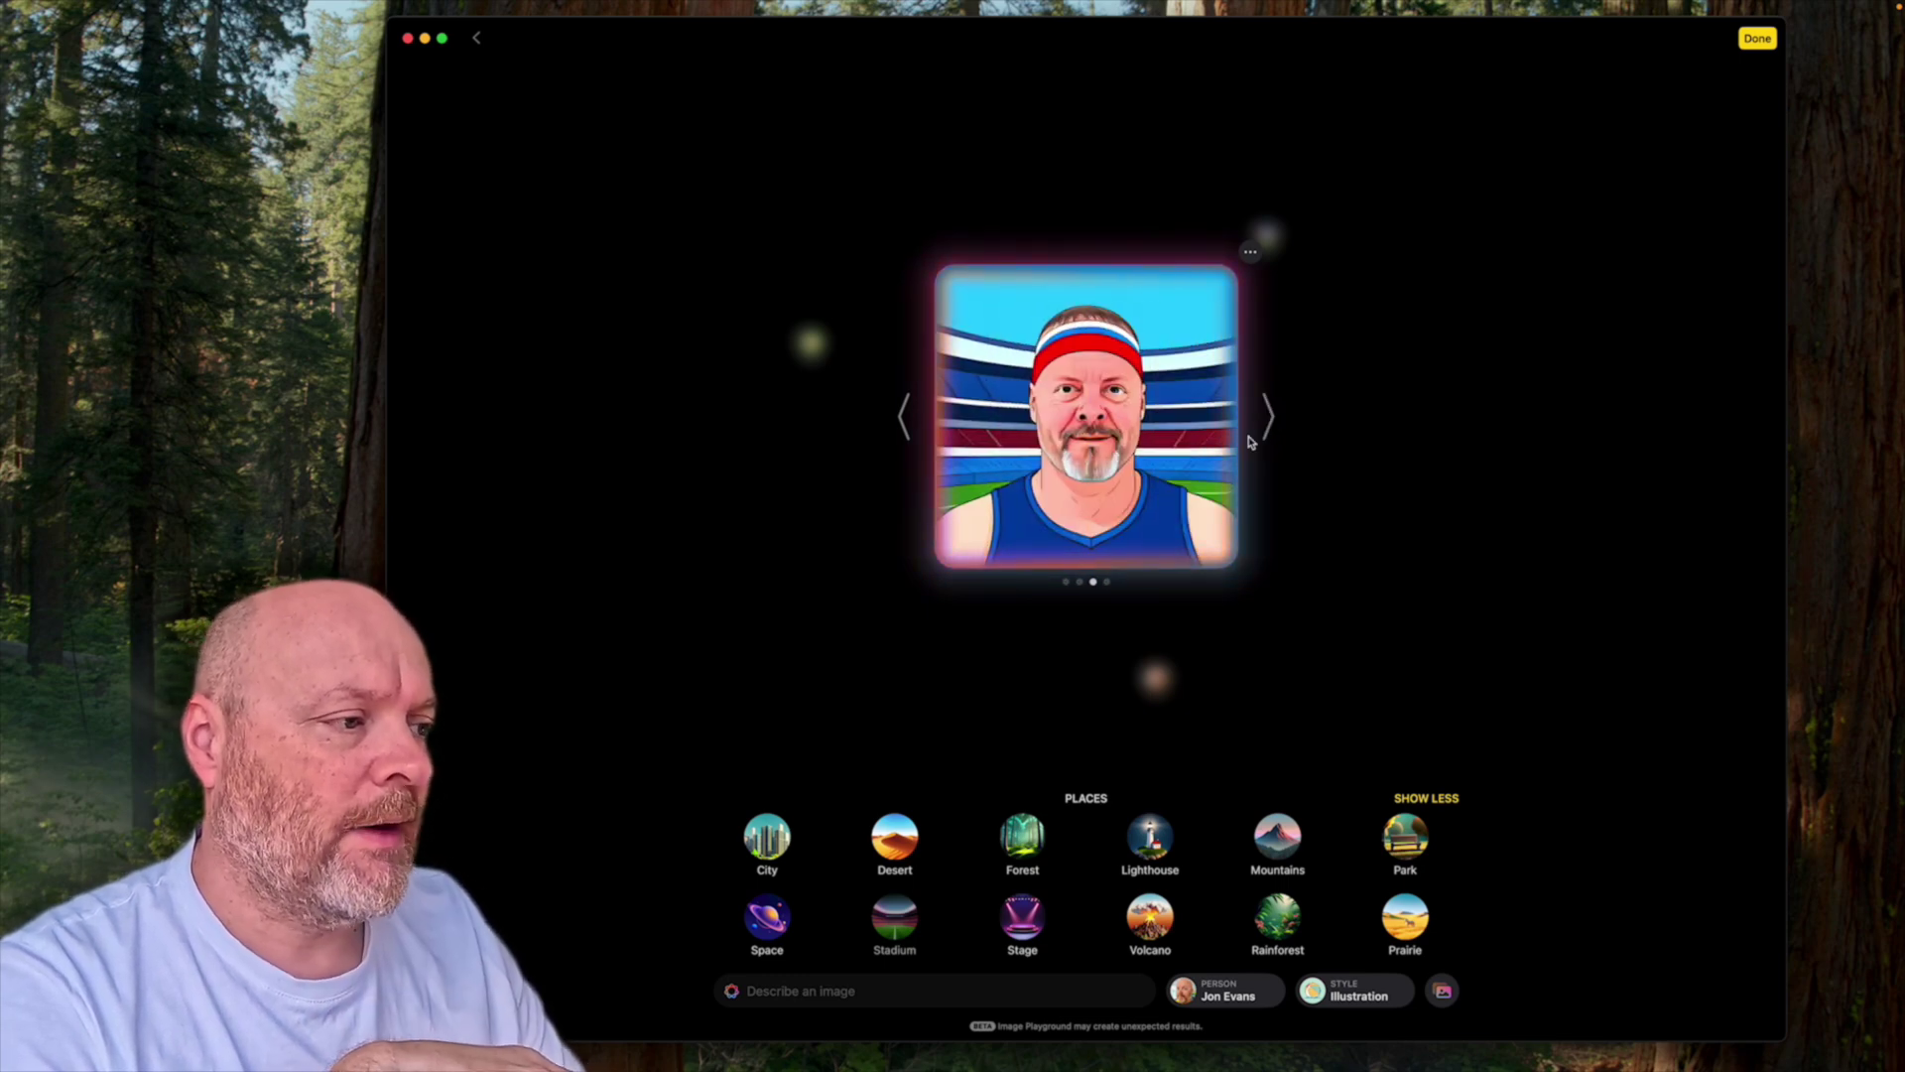
{"action": "left_click", "coordinate": [1748, 41]}
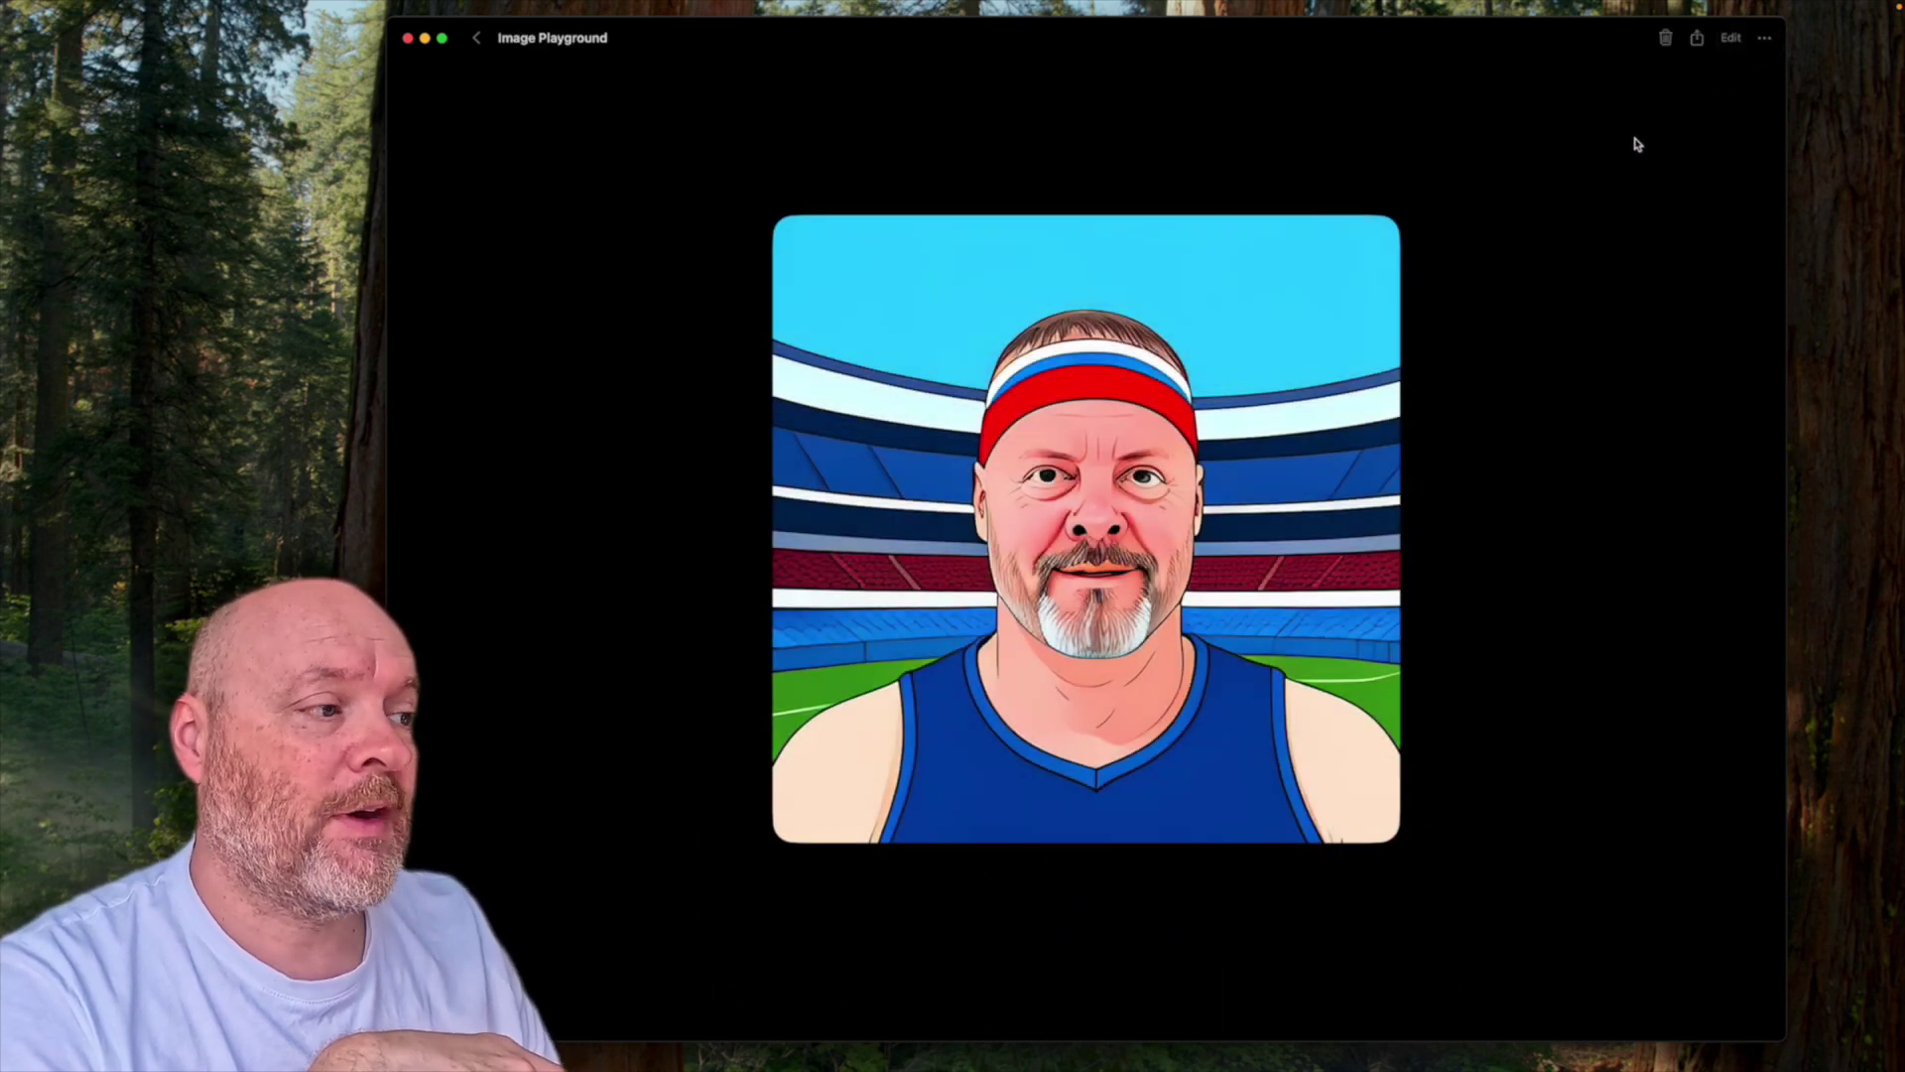
{"action": "left_click", "coordinate": [476, 38]}
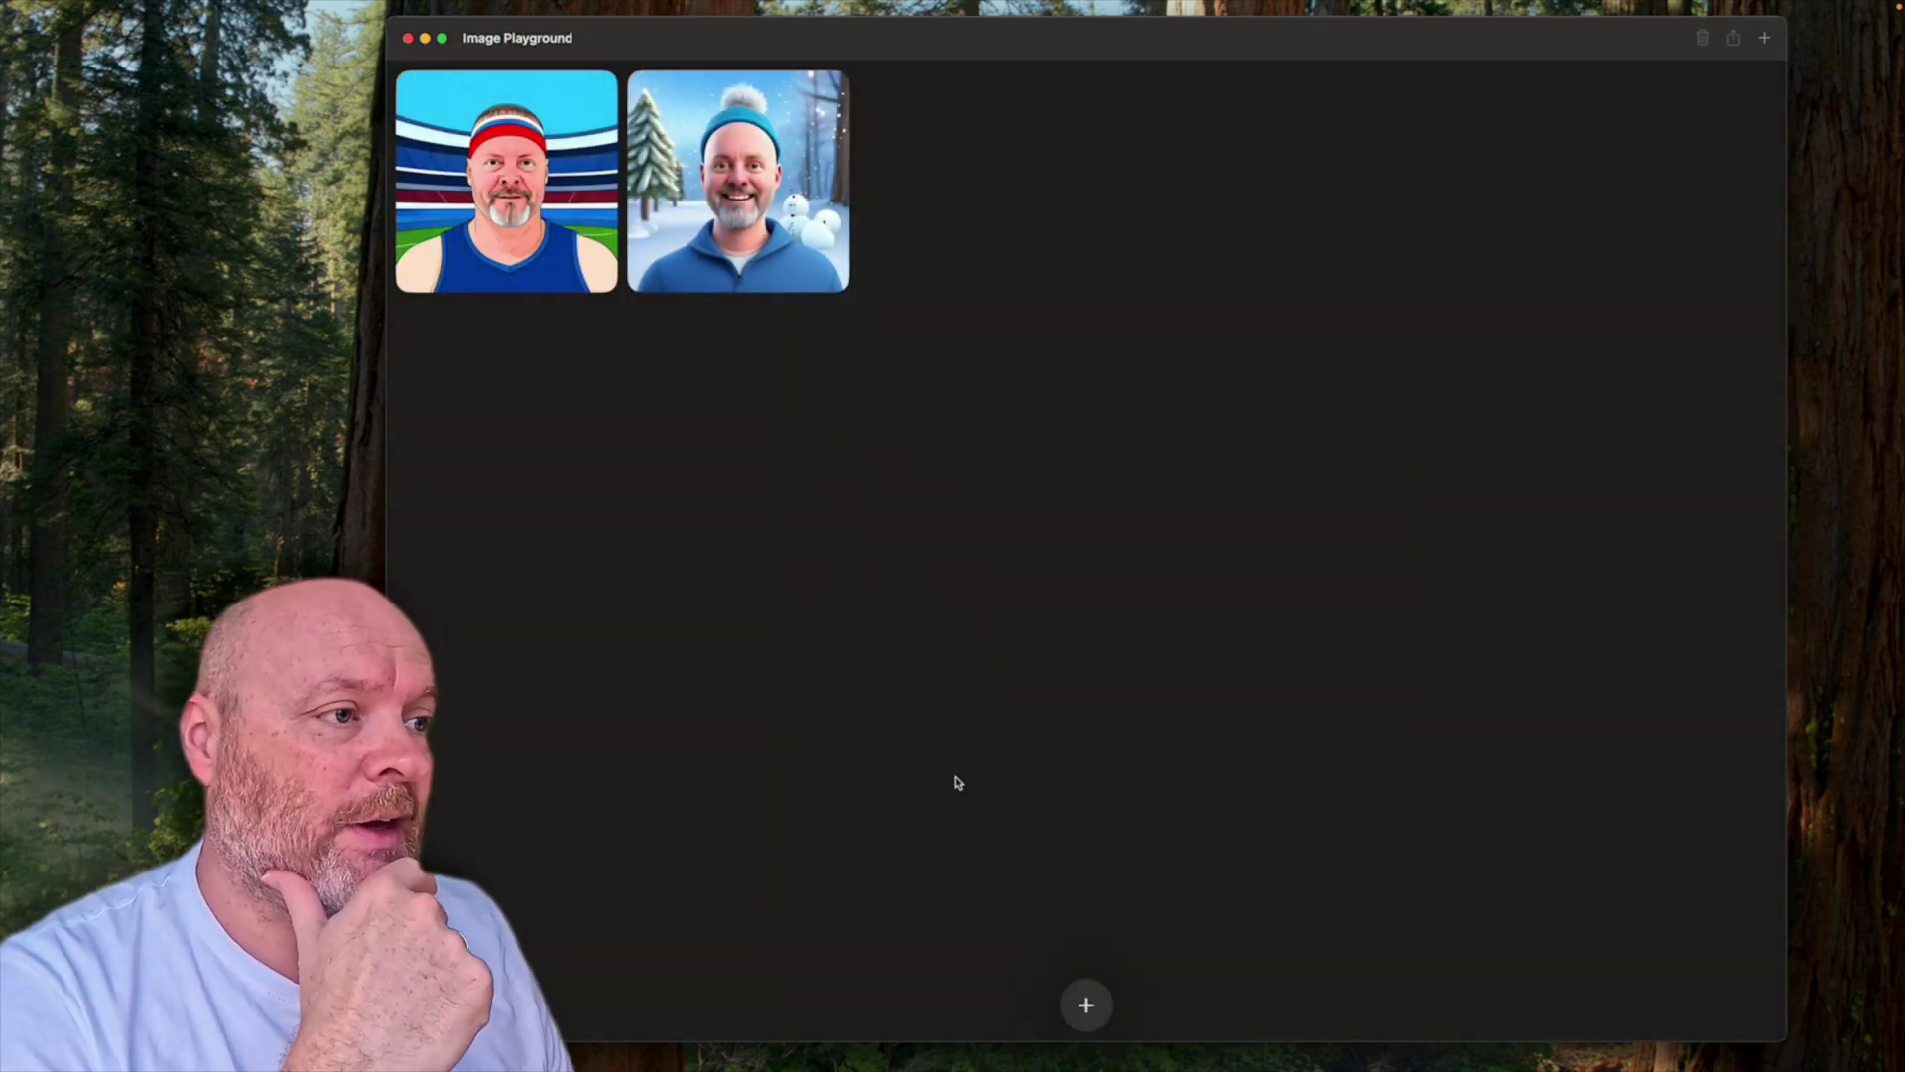
{"action": "left_click", "coordinate": [1087, 1006]}
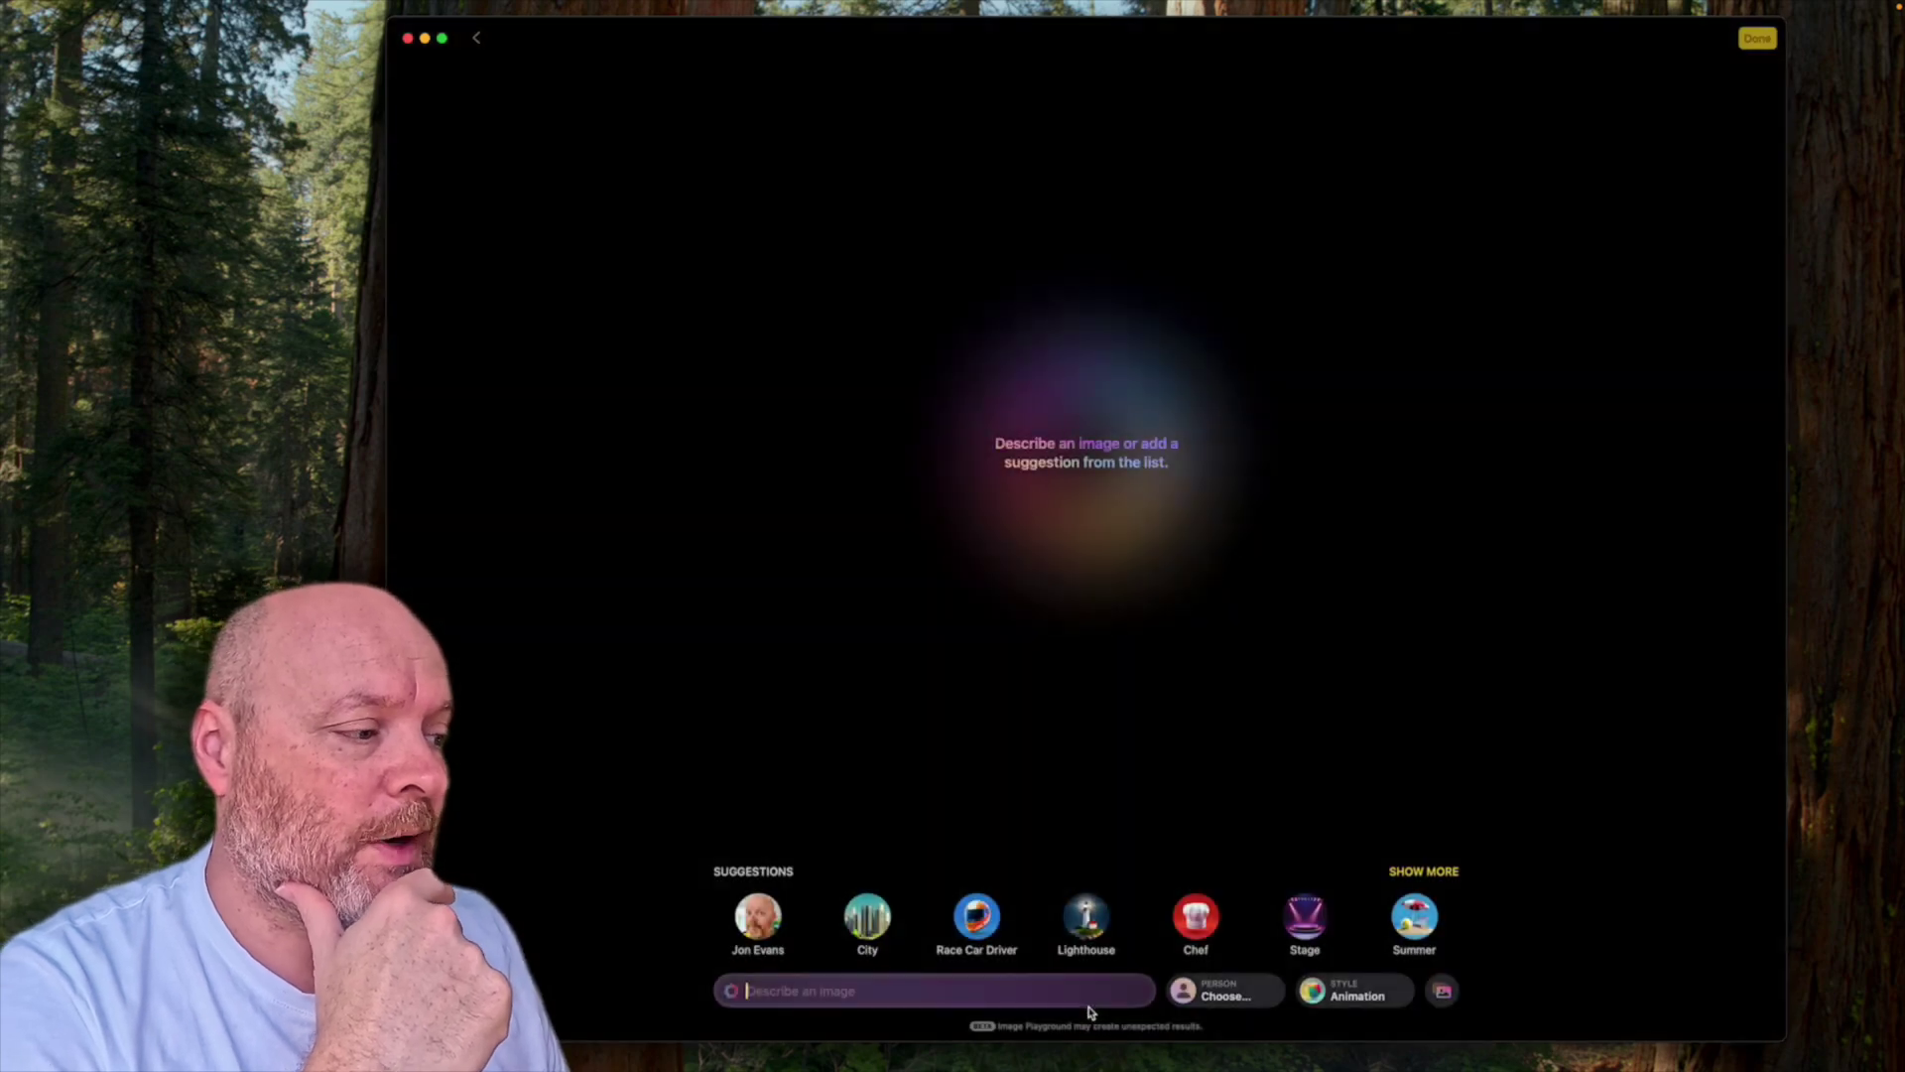
Use the third photo in the Podcast hosts album as the subject
{"action": "left_click", "coordinate": [1445, 993]}
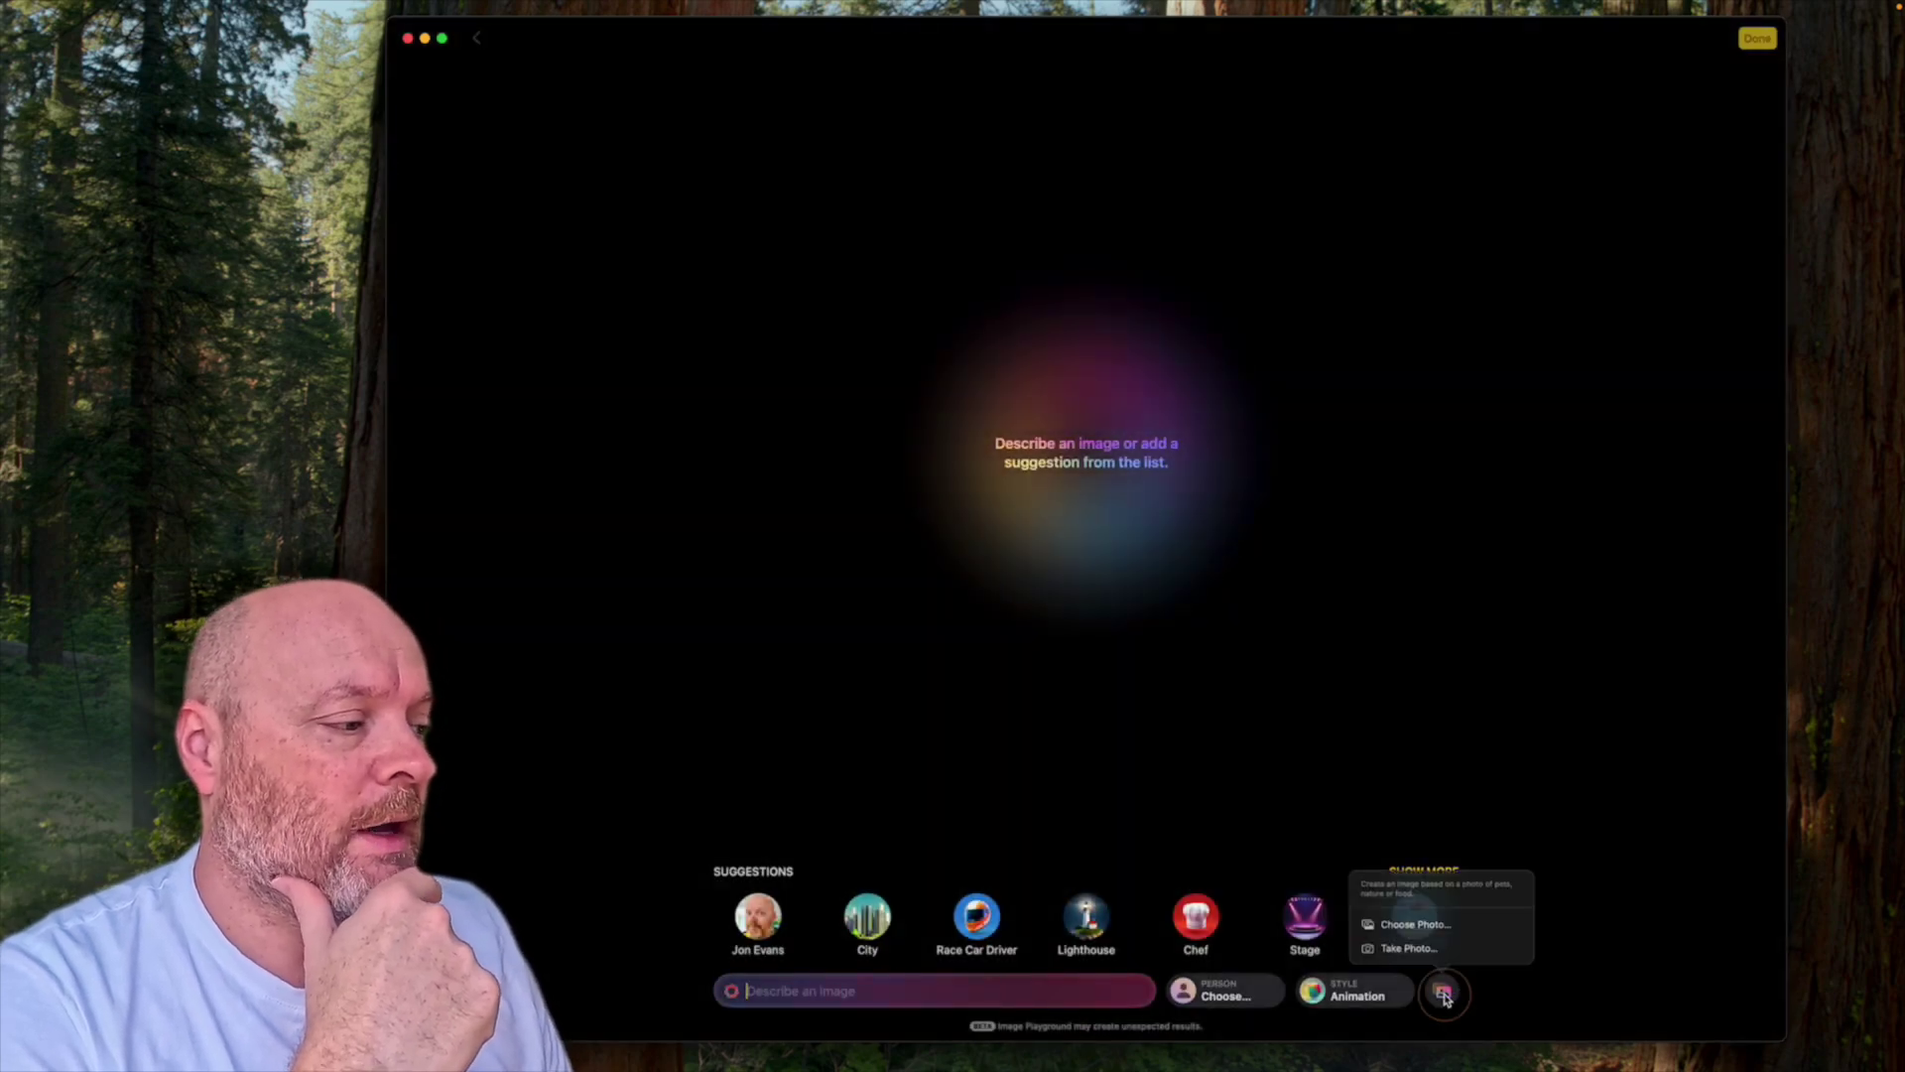
{"action": "left_click", "coordinate": [1417, 921]}
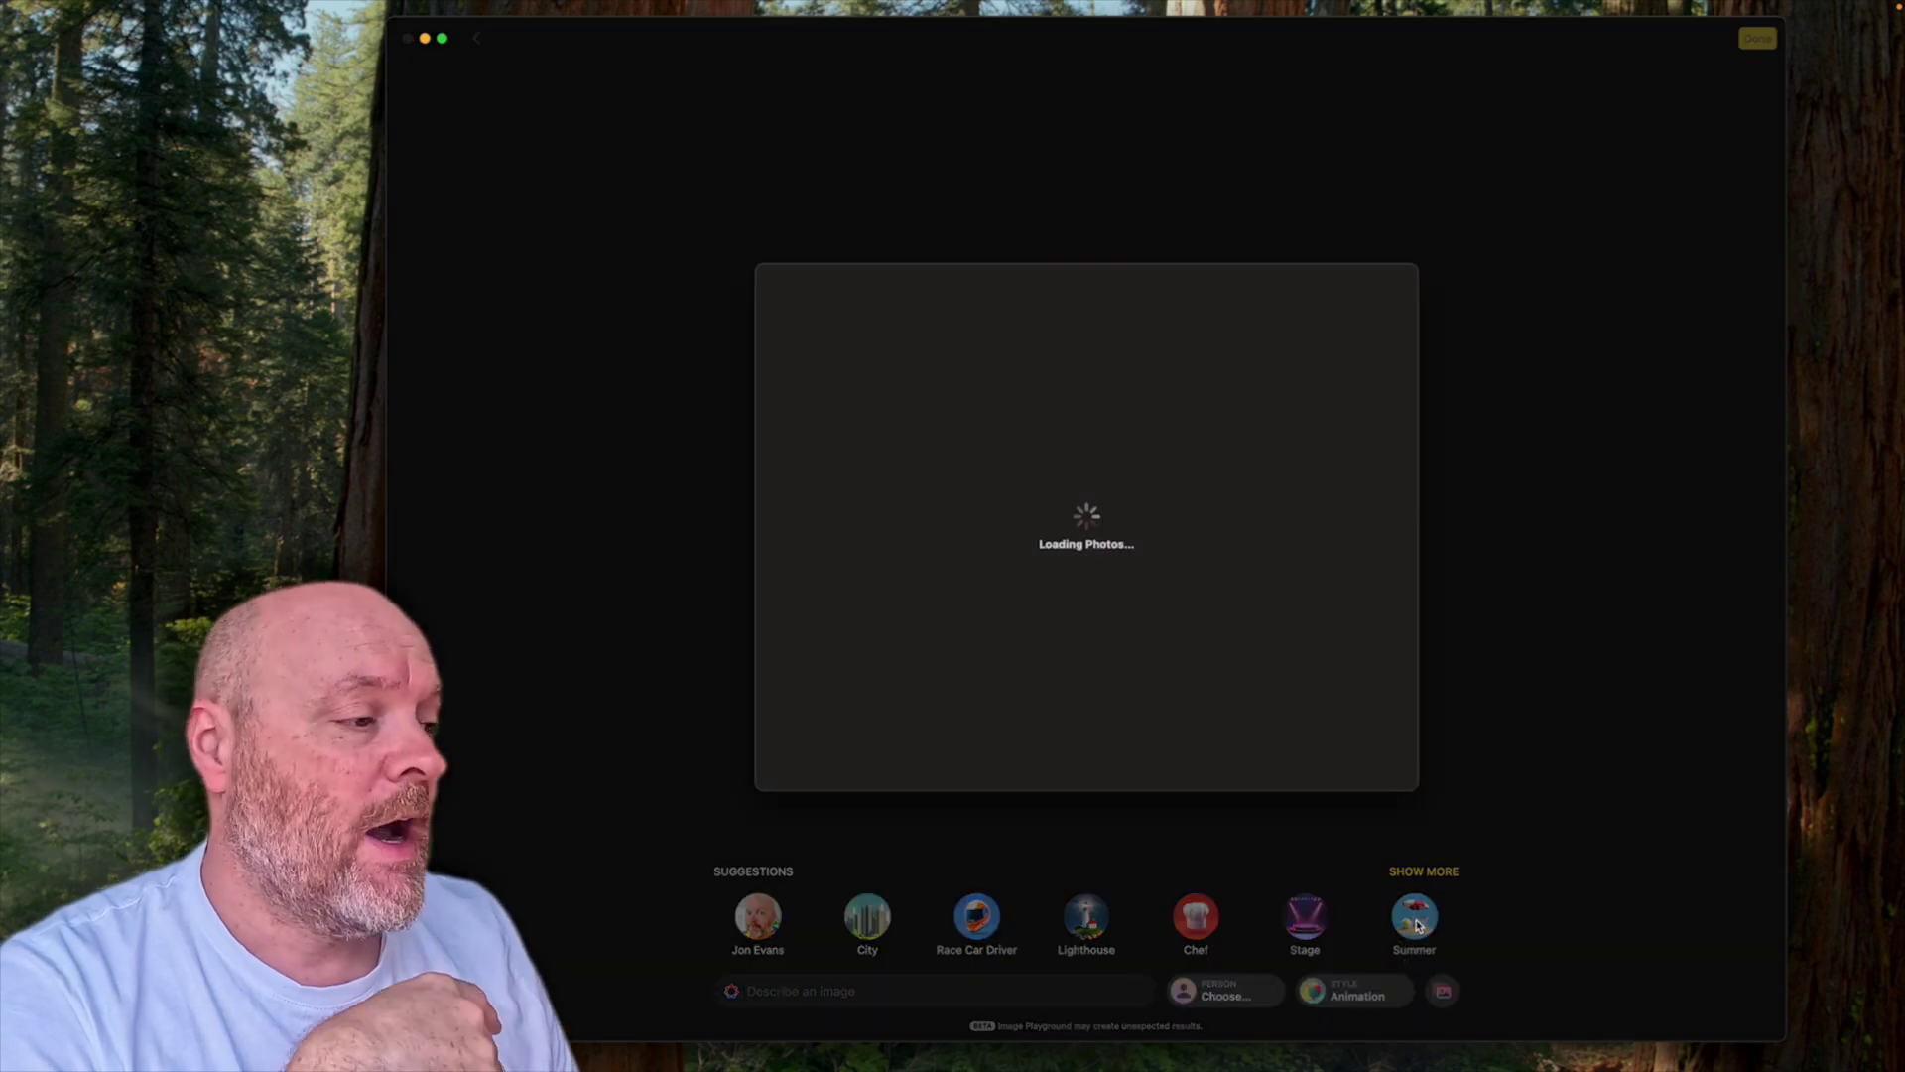
{"action": "scroll", "coordinate": [851, 568], "scroll_direction": "down", "scroll_amount": 5}
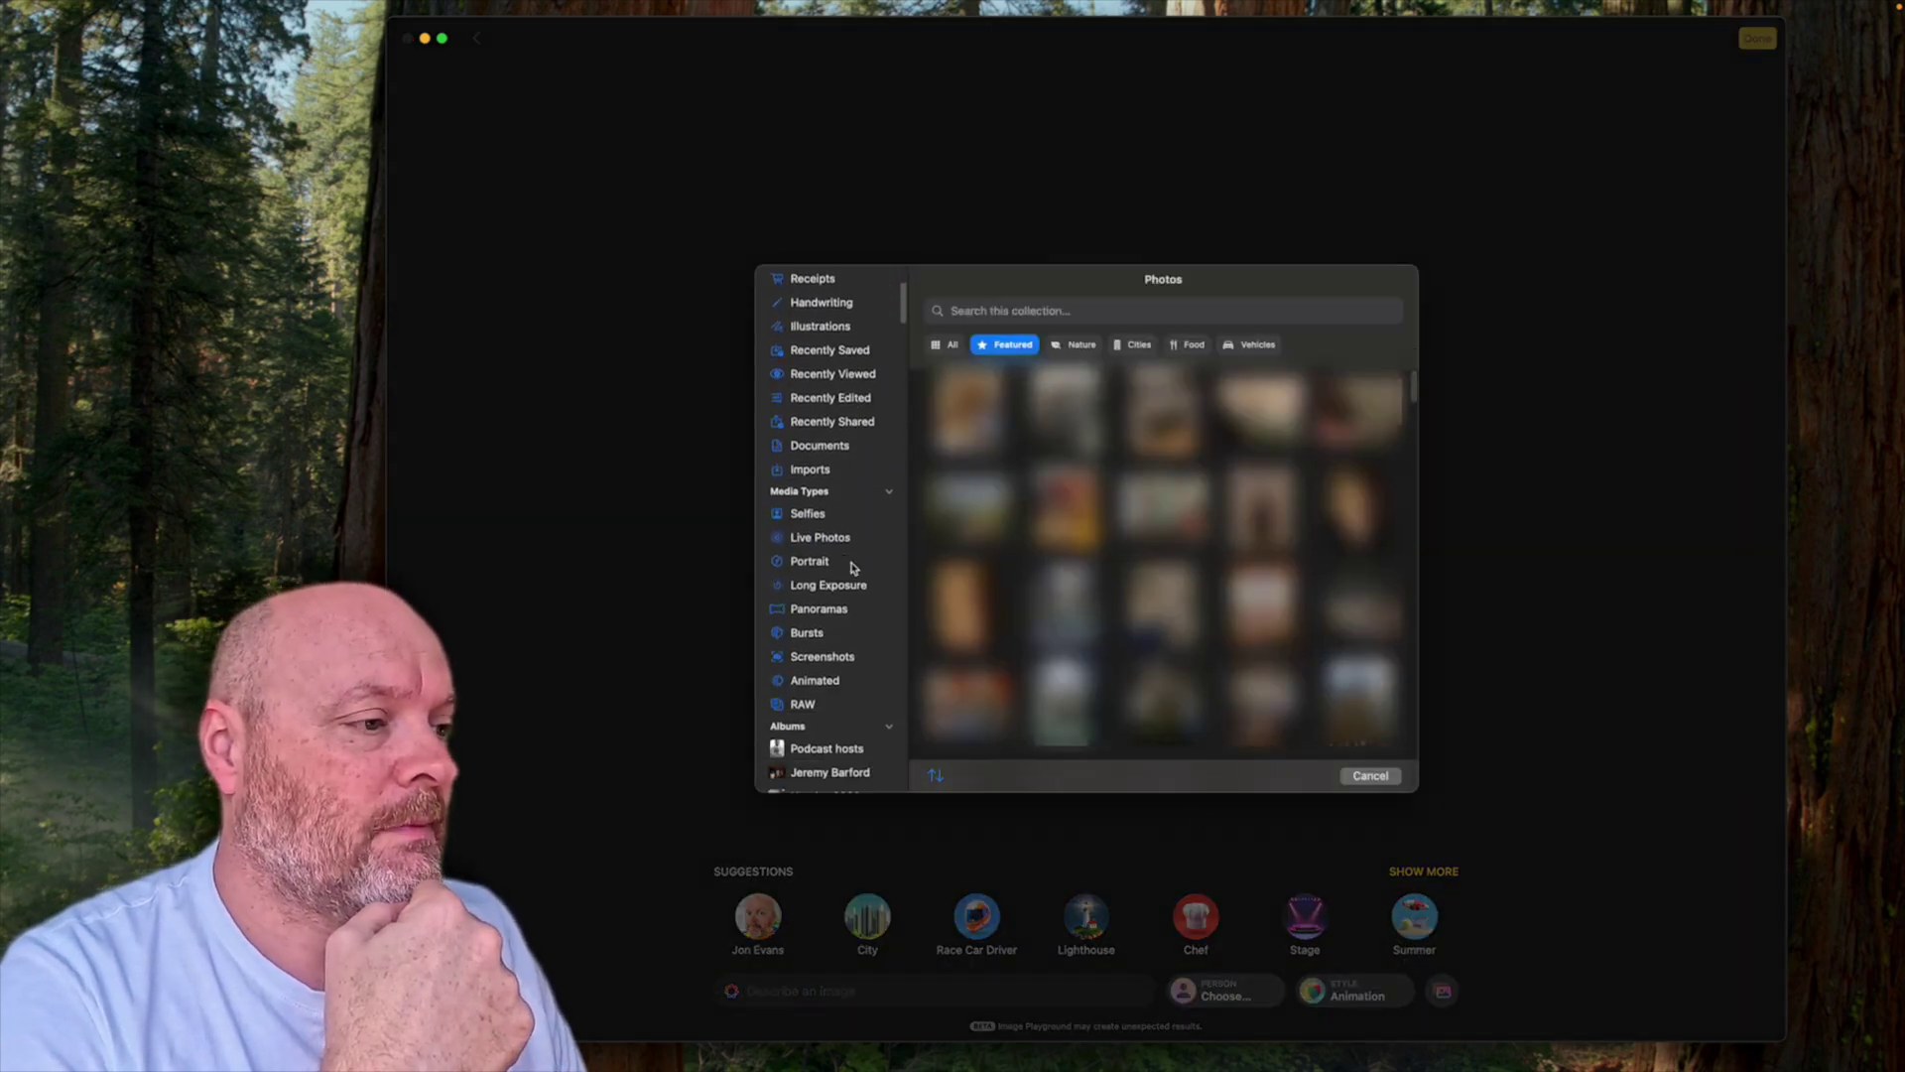
{"action": "left_click", "coordinate": [830, 715]}
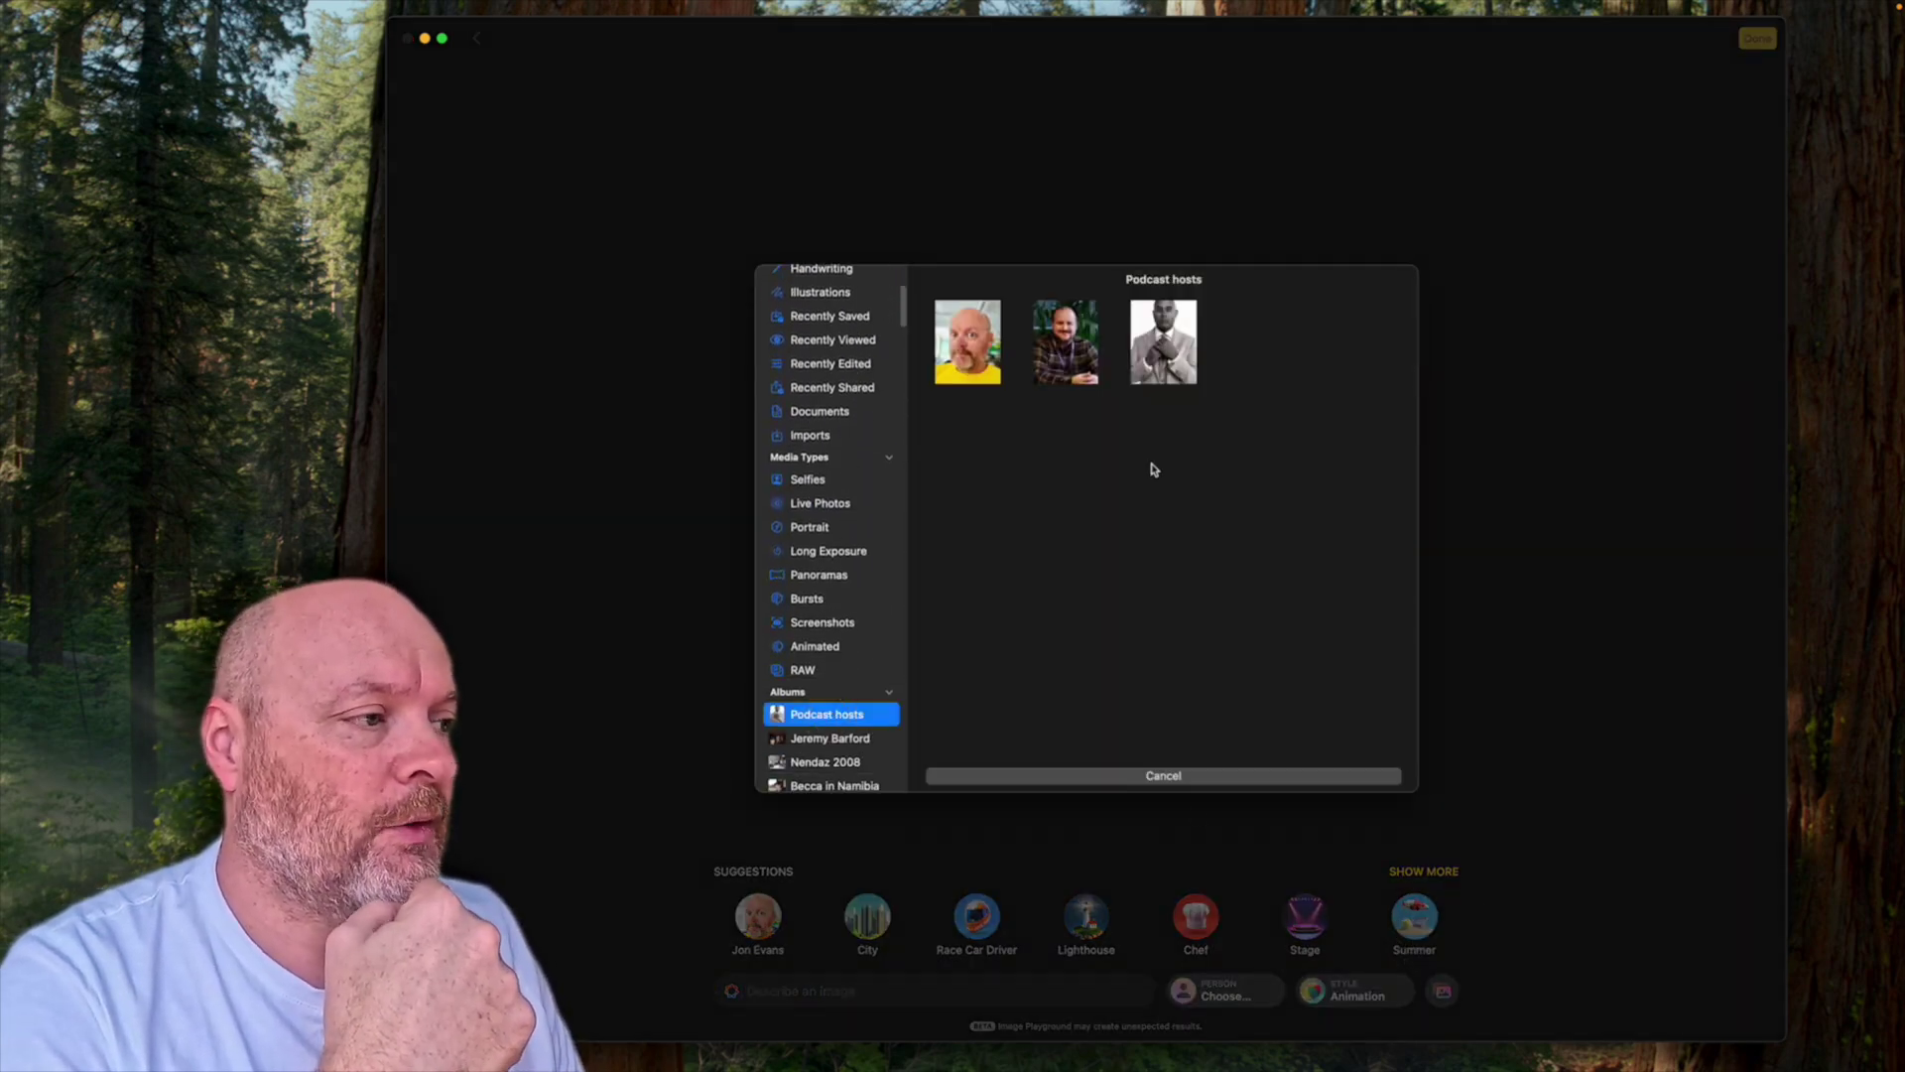
{"action": "left_click", "coordinate": [1167, 347]}
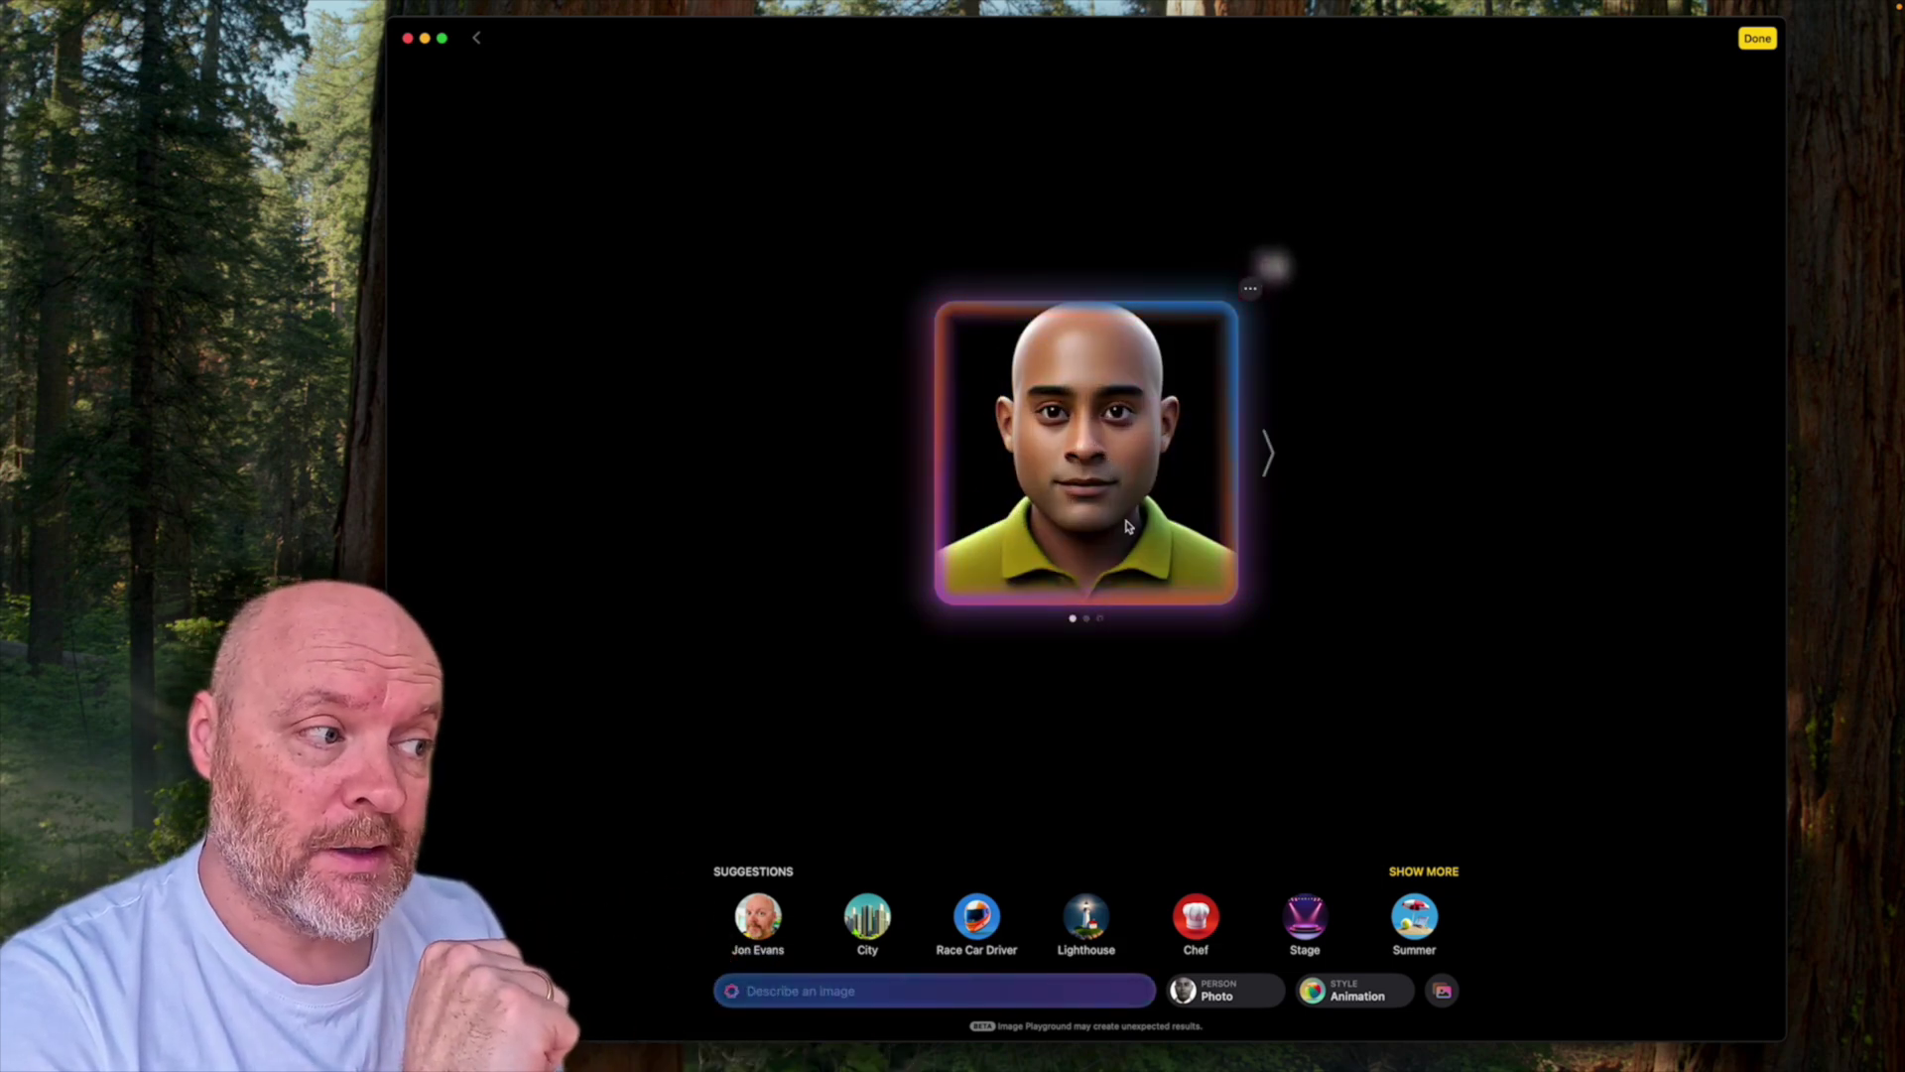
Browse the olive-polo portraits, then add the Race Car Driver costume
{"action": "left_click", "coordinate": [1276, 463]}
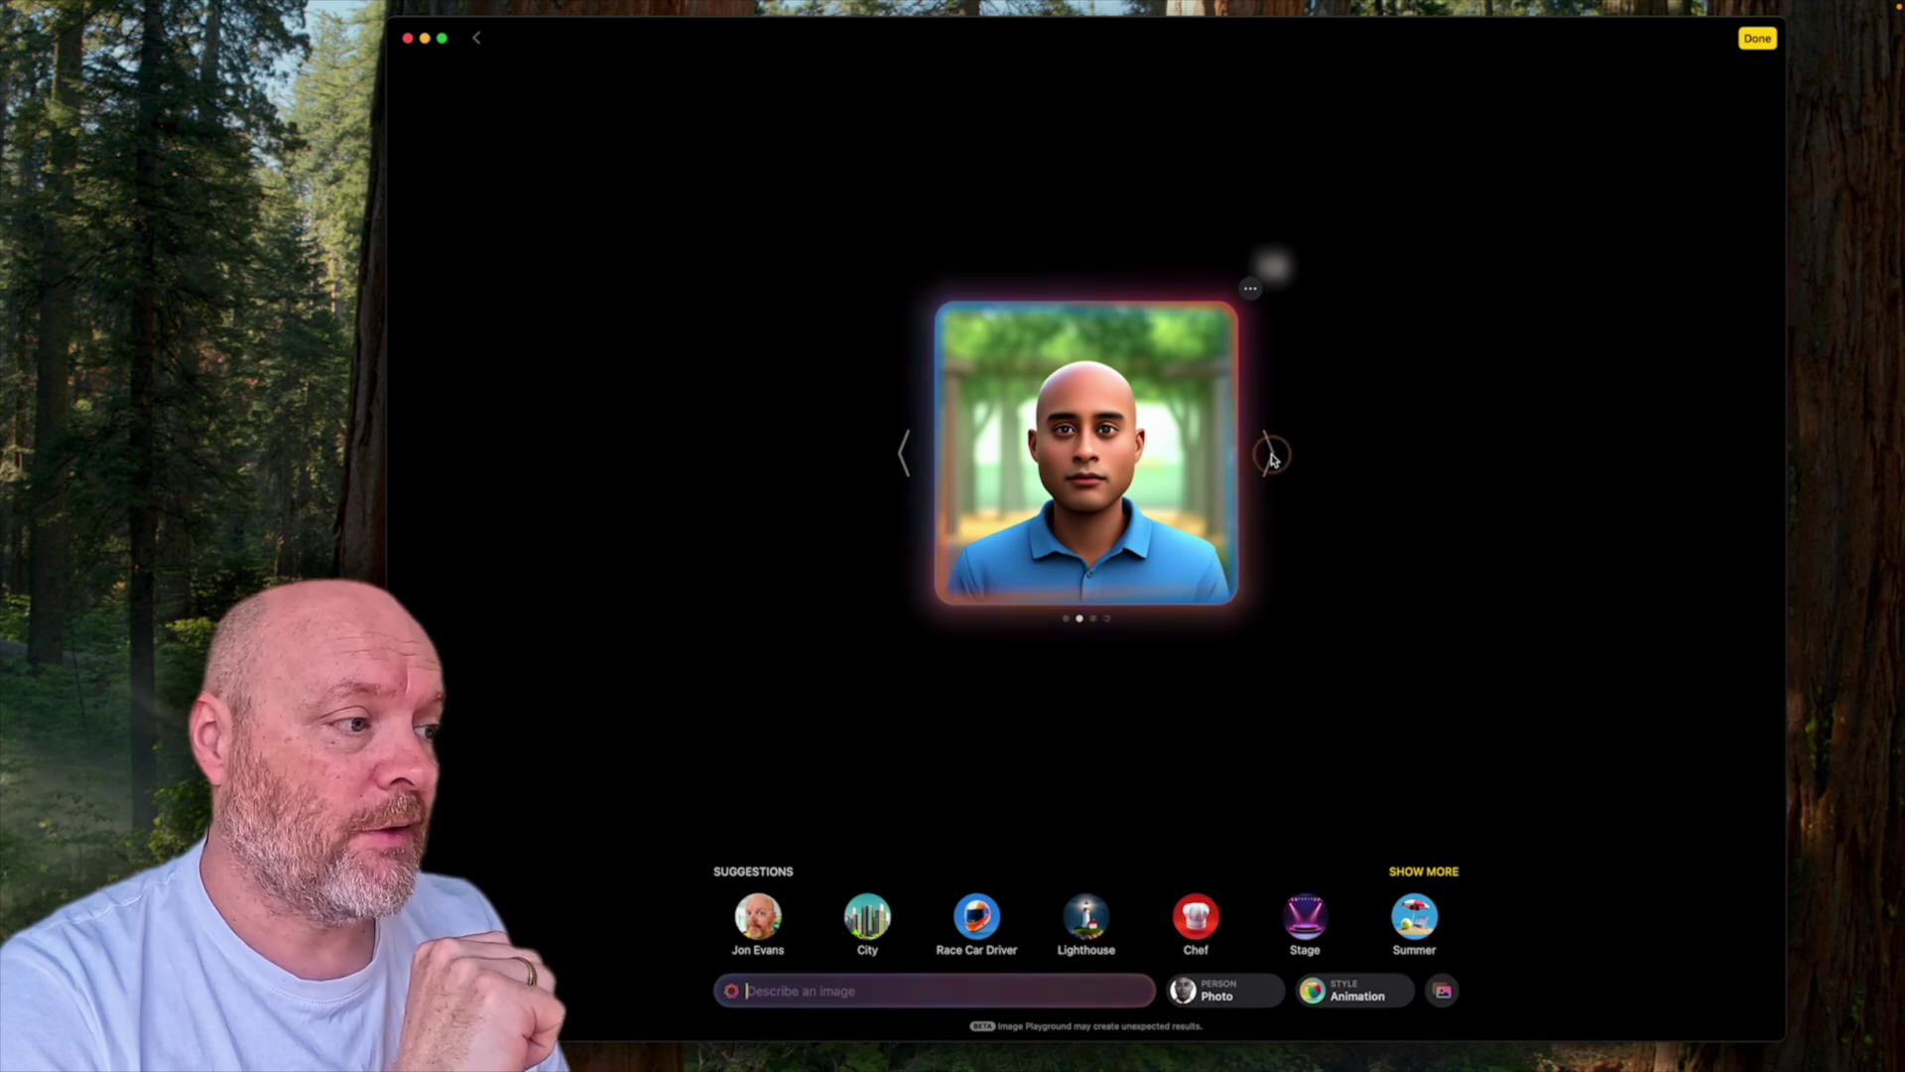
{"action": "left_click", "coordinate": [1274, 459]}
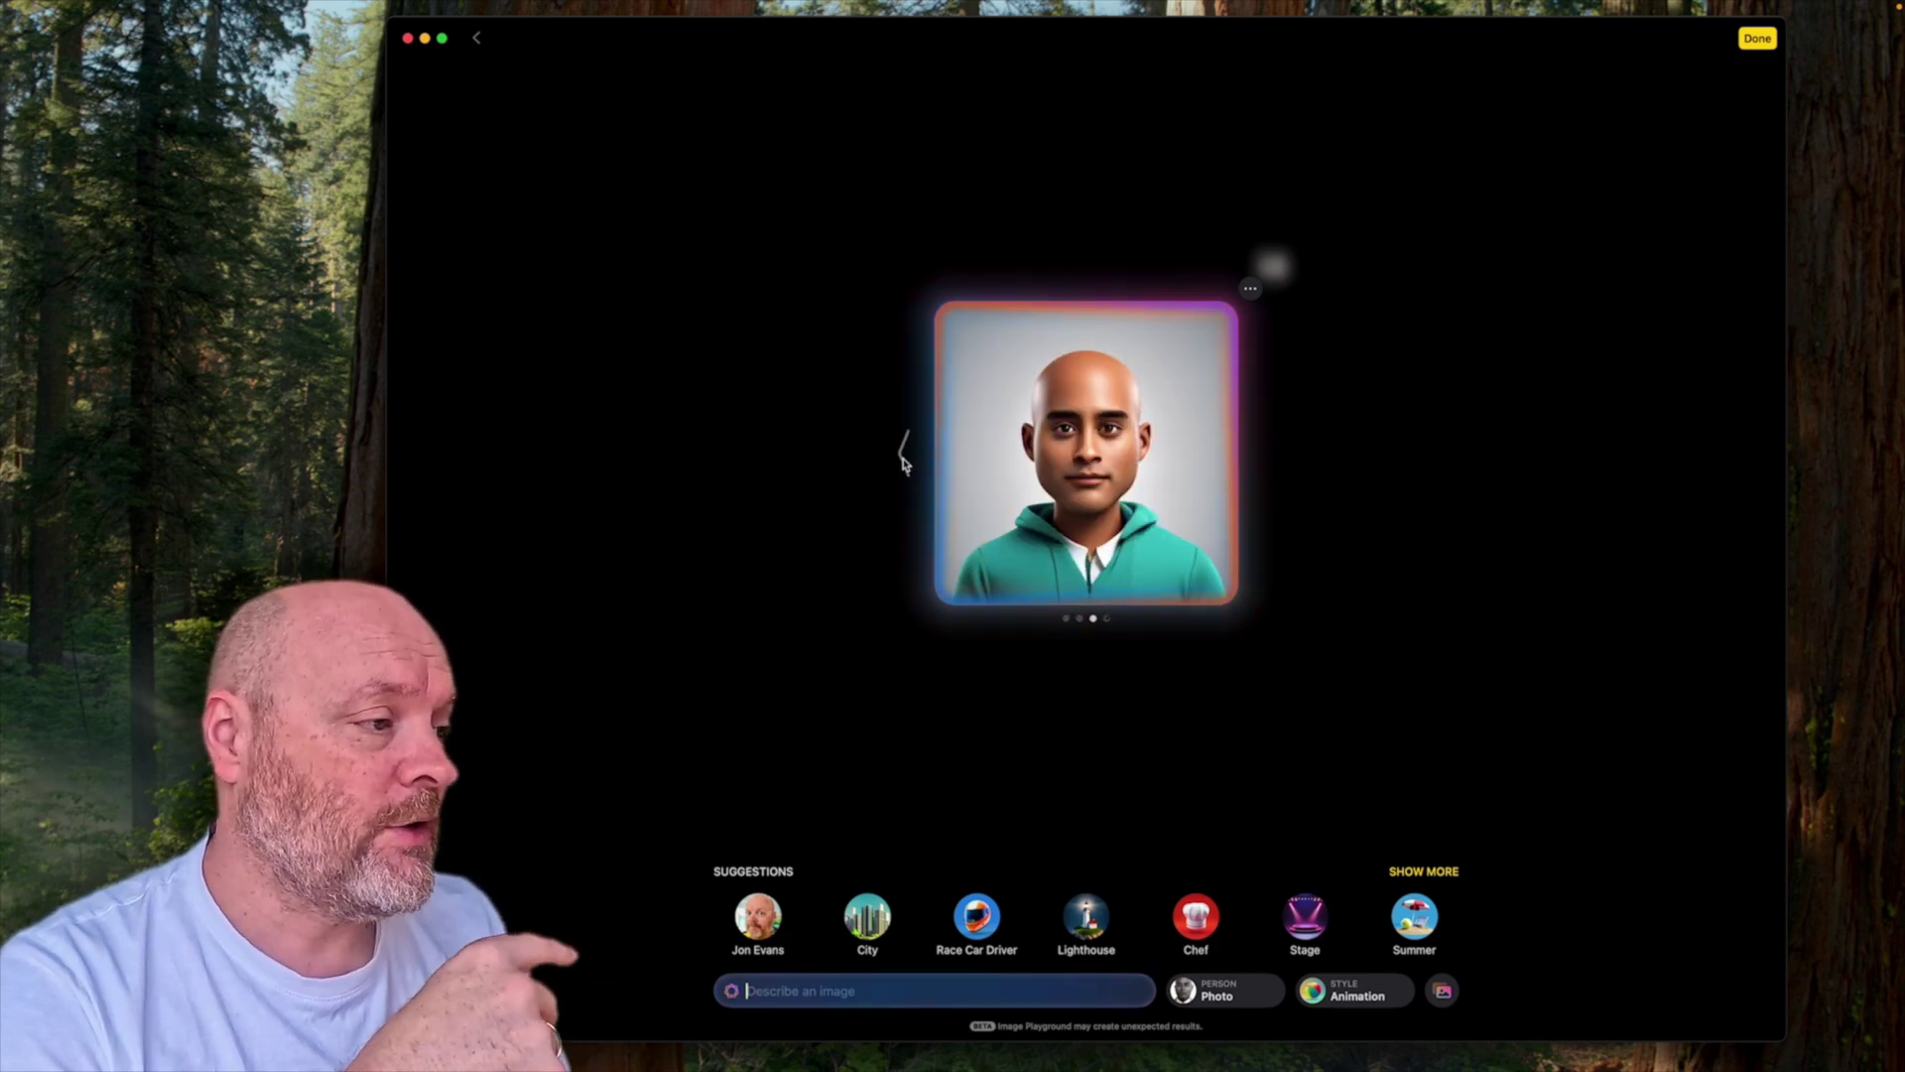
{"action": "left_click", "coordinate": [903, 459]}
{"action": "left_click", "coordinate": [903, 459]}
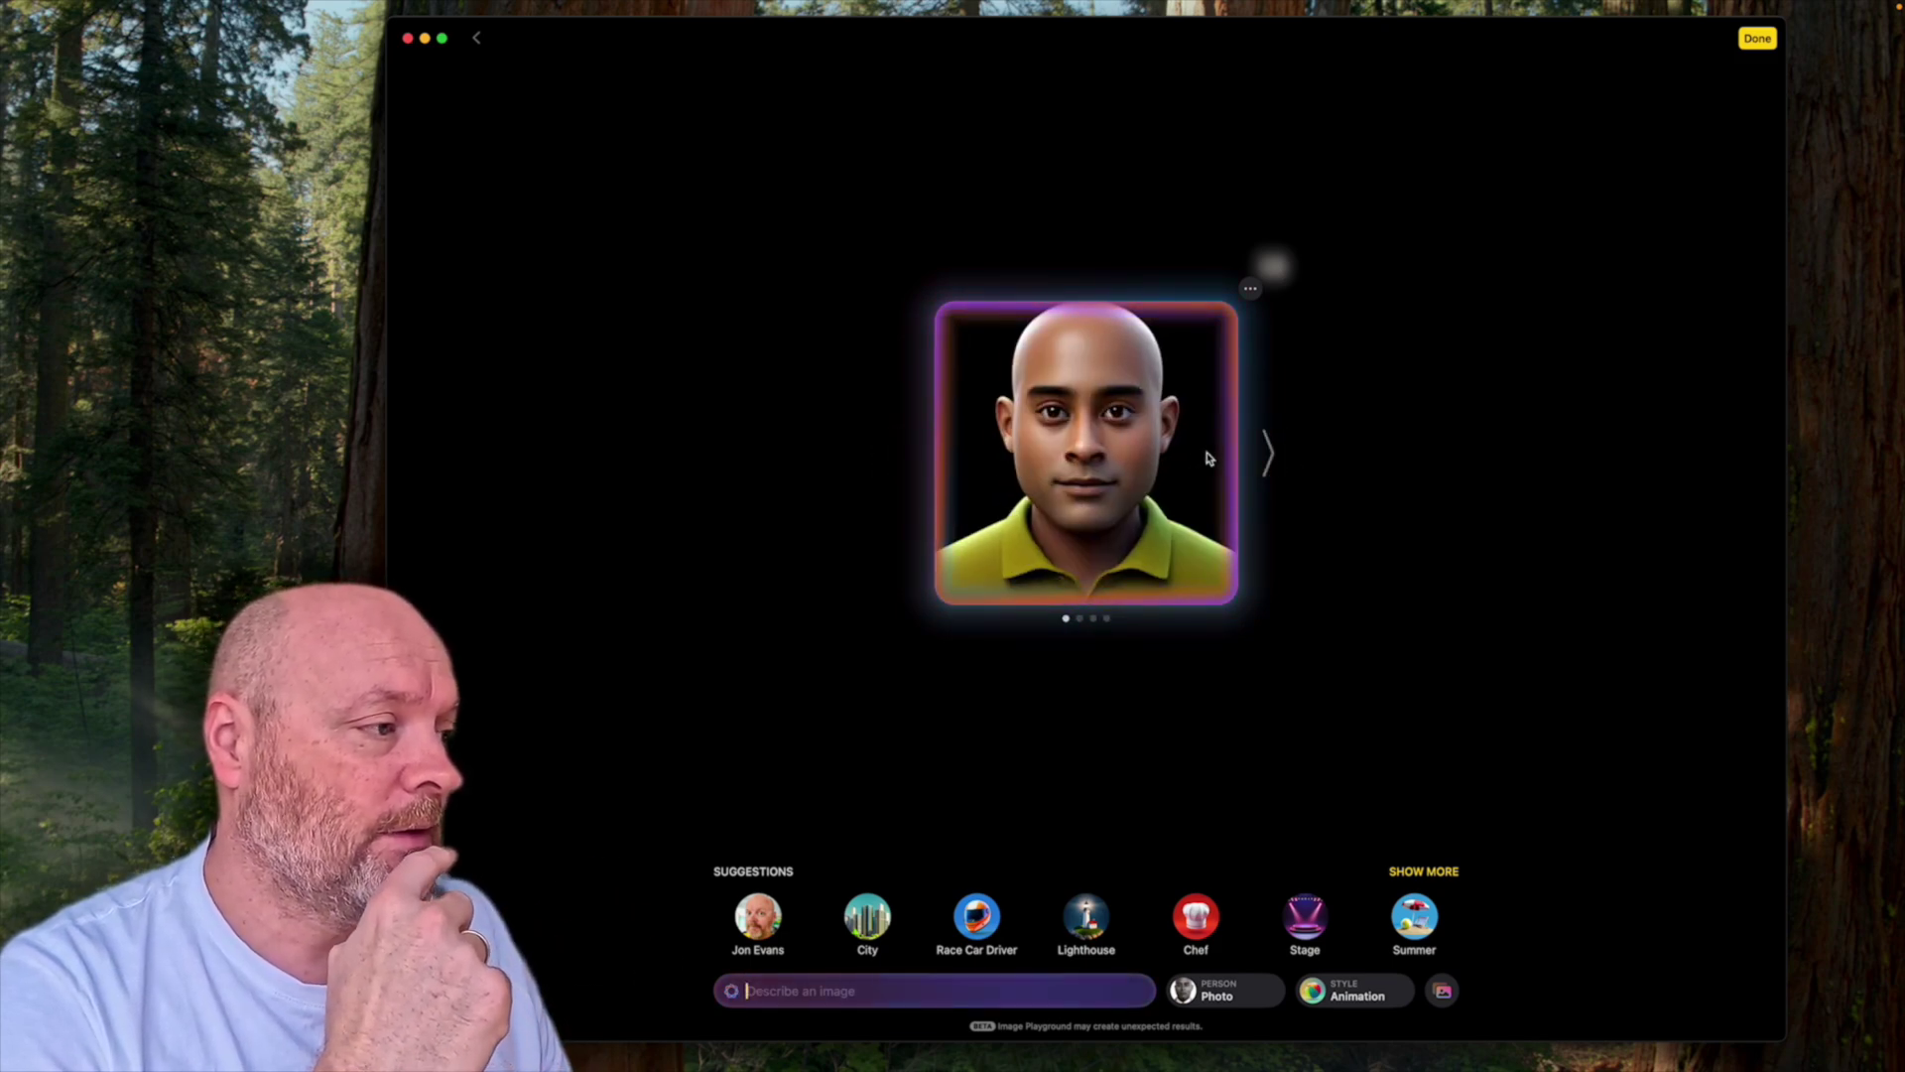
{"action": "left_click", "coordinate": [1276, 456]}
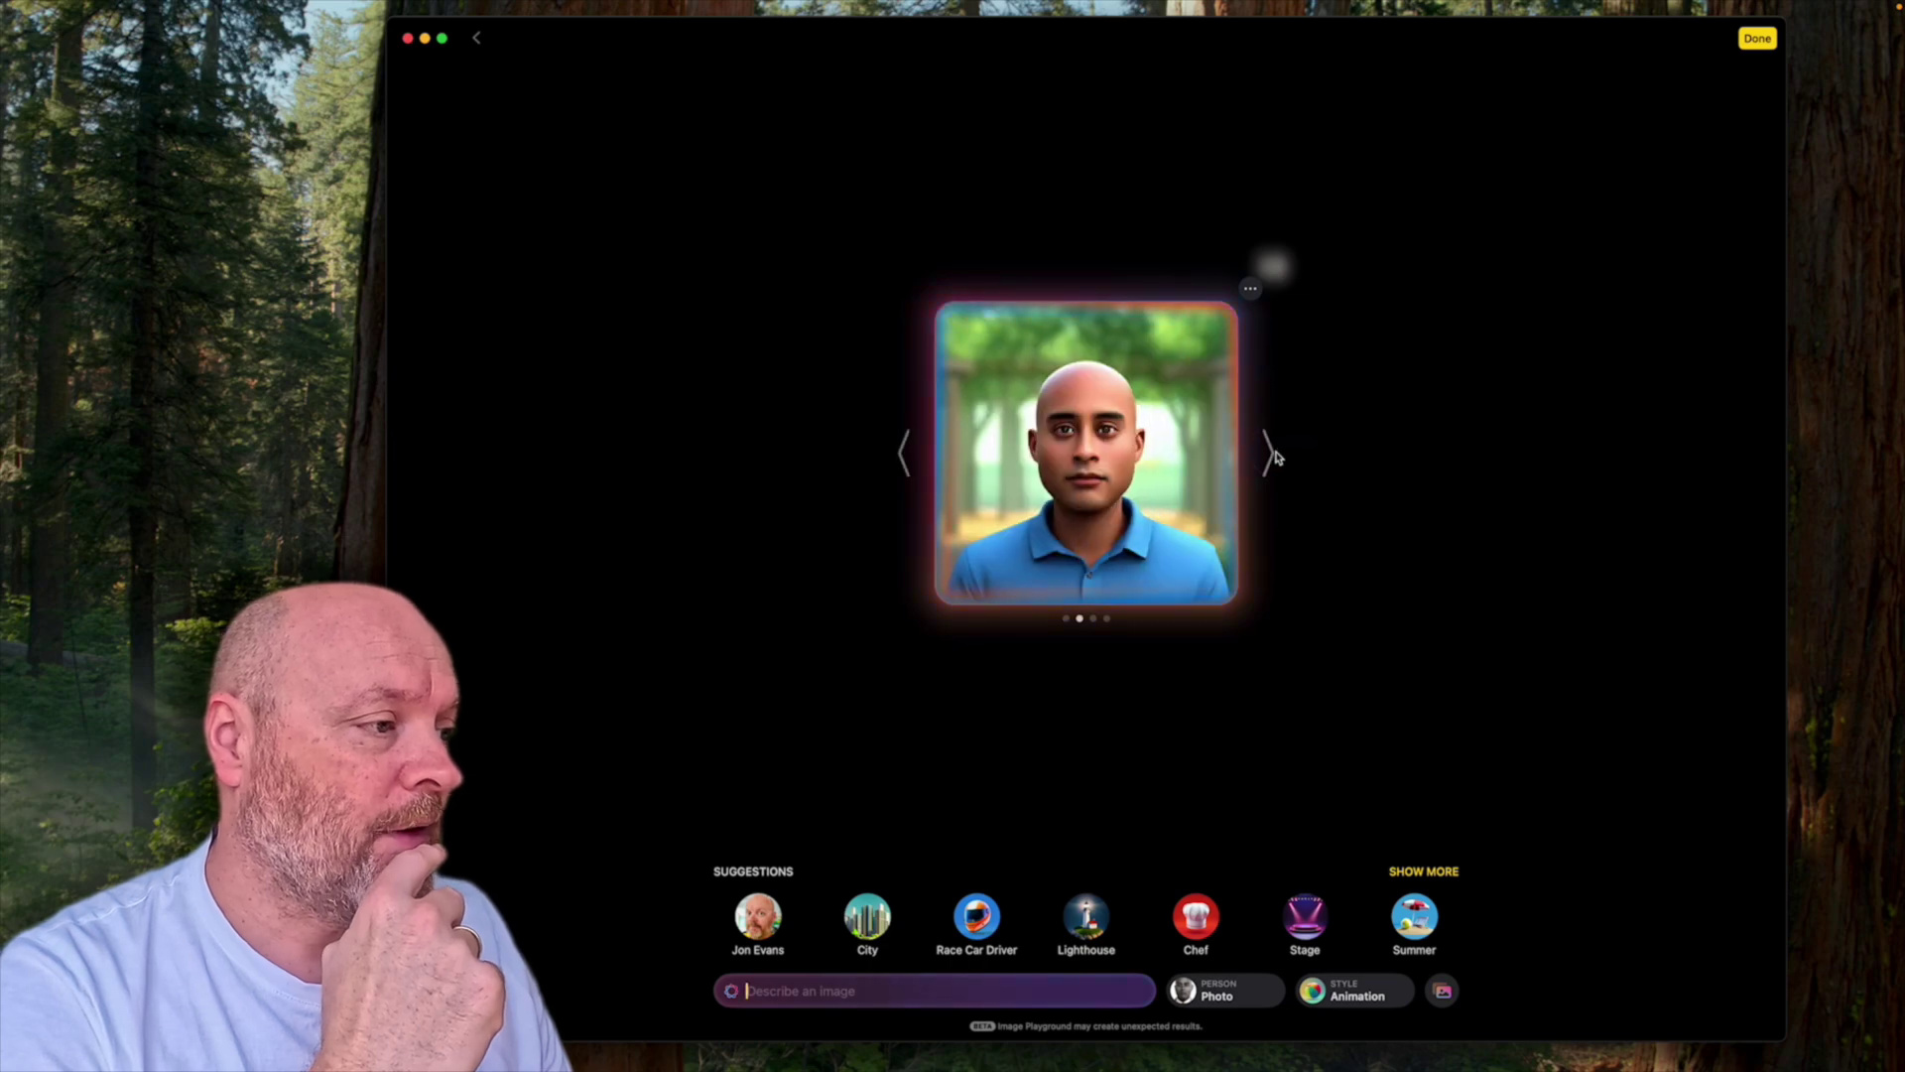
{"action": "left_click", "coordinate": [902, 458]}
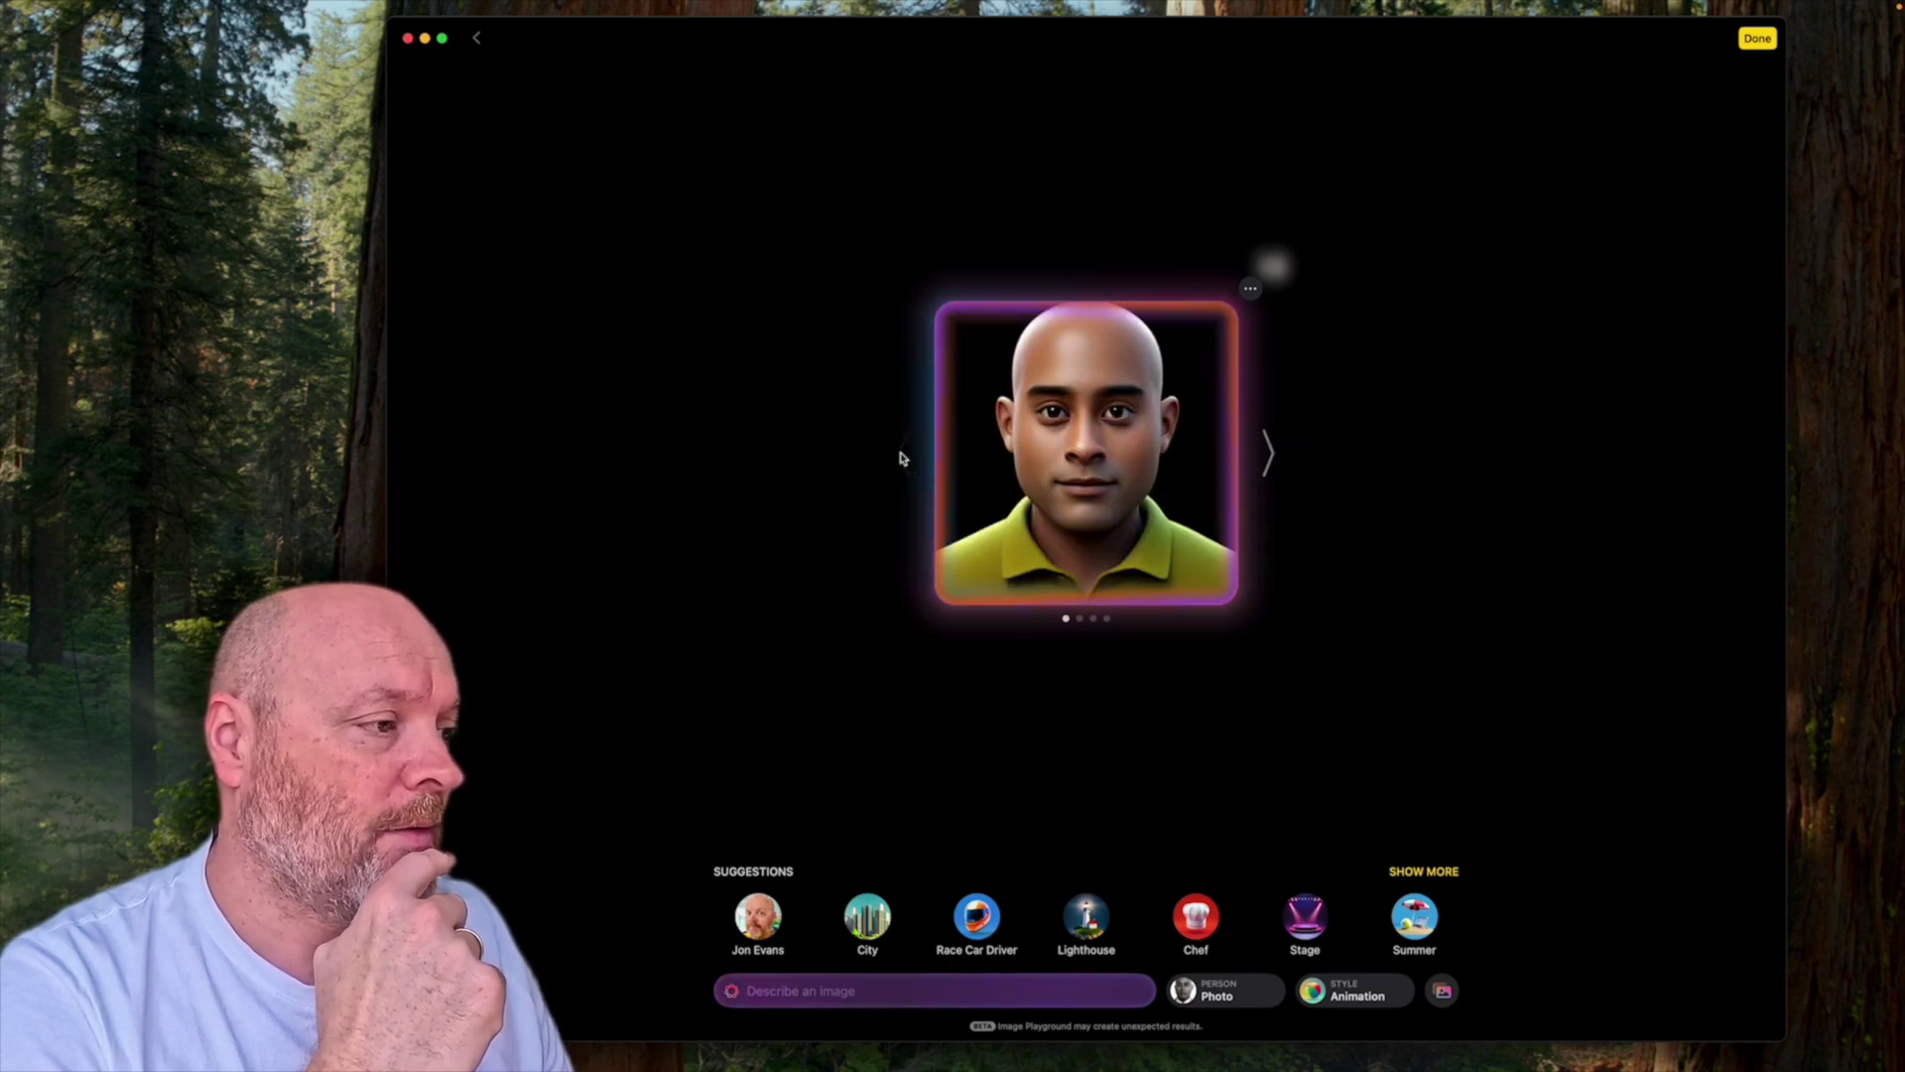
{"action": "left_click", "coordinate": [976, 915]}
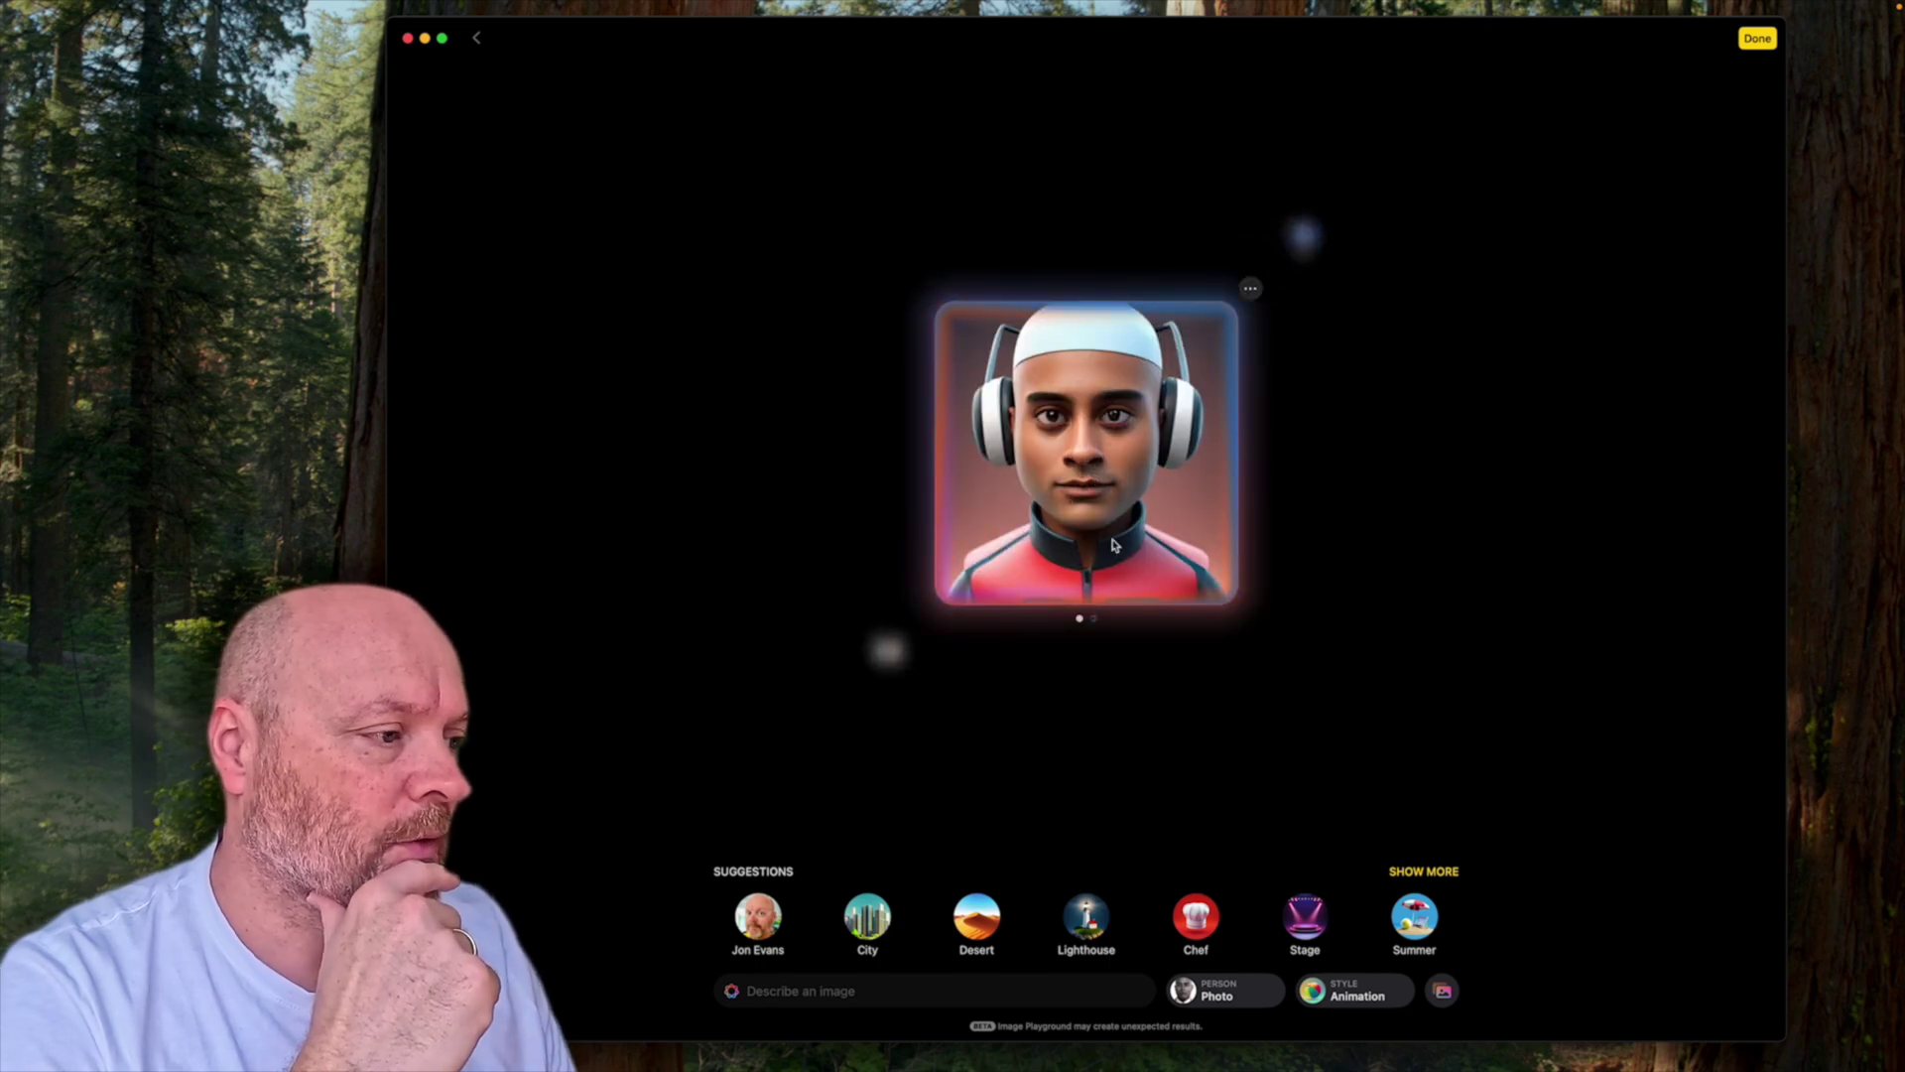
Swipe through the four race-driver variants, settling on the red-and-white garage suit
{"action": "scroll", "coordinate": [1129, 516], "scroll_direction": "right", "scroll_amount": 3}
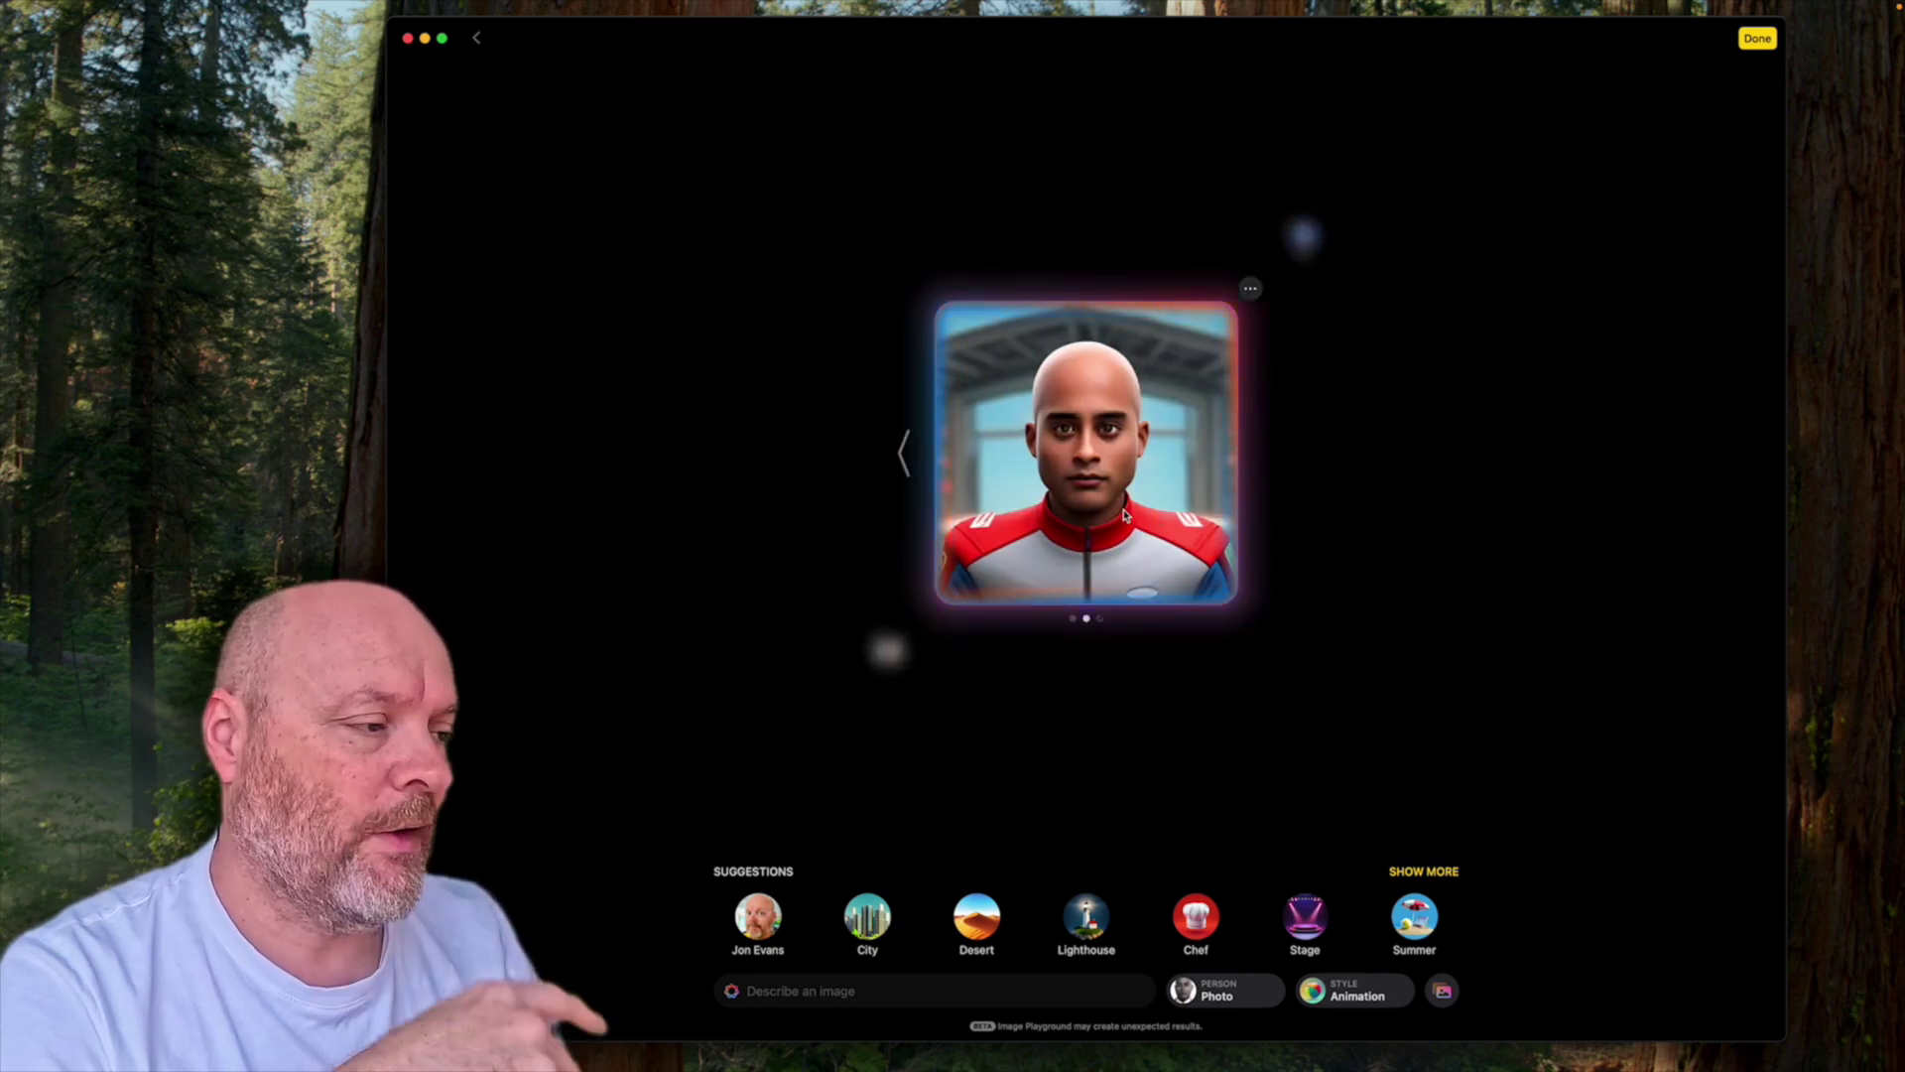
{"action": "scroll", "coordinate": [1124, 514], "scroll_direction": "left", "scroll_amount": 3}
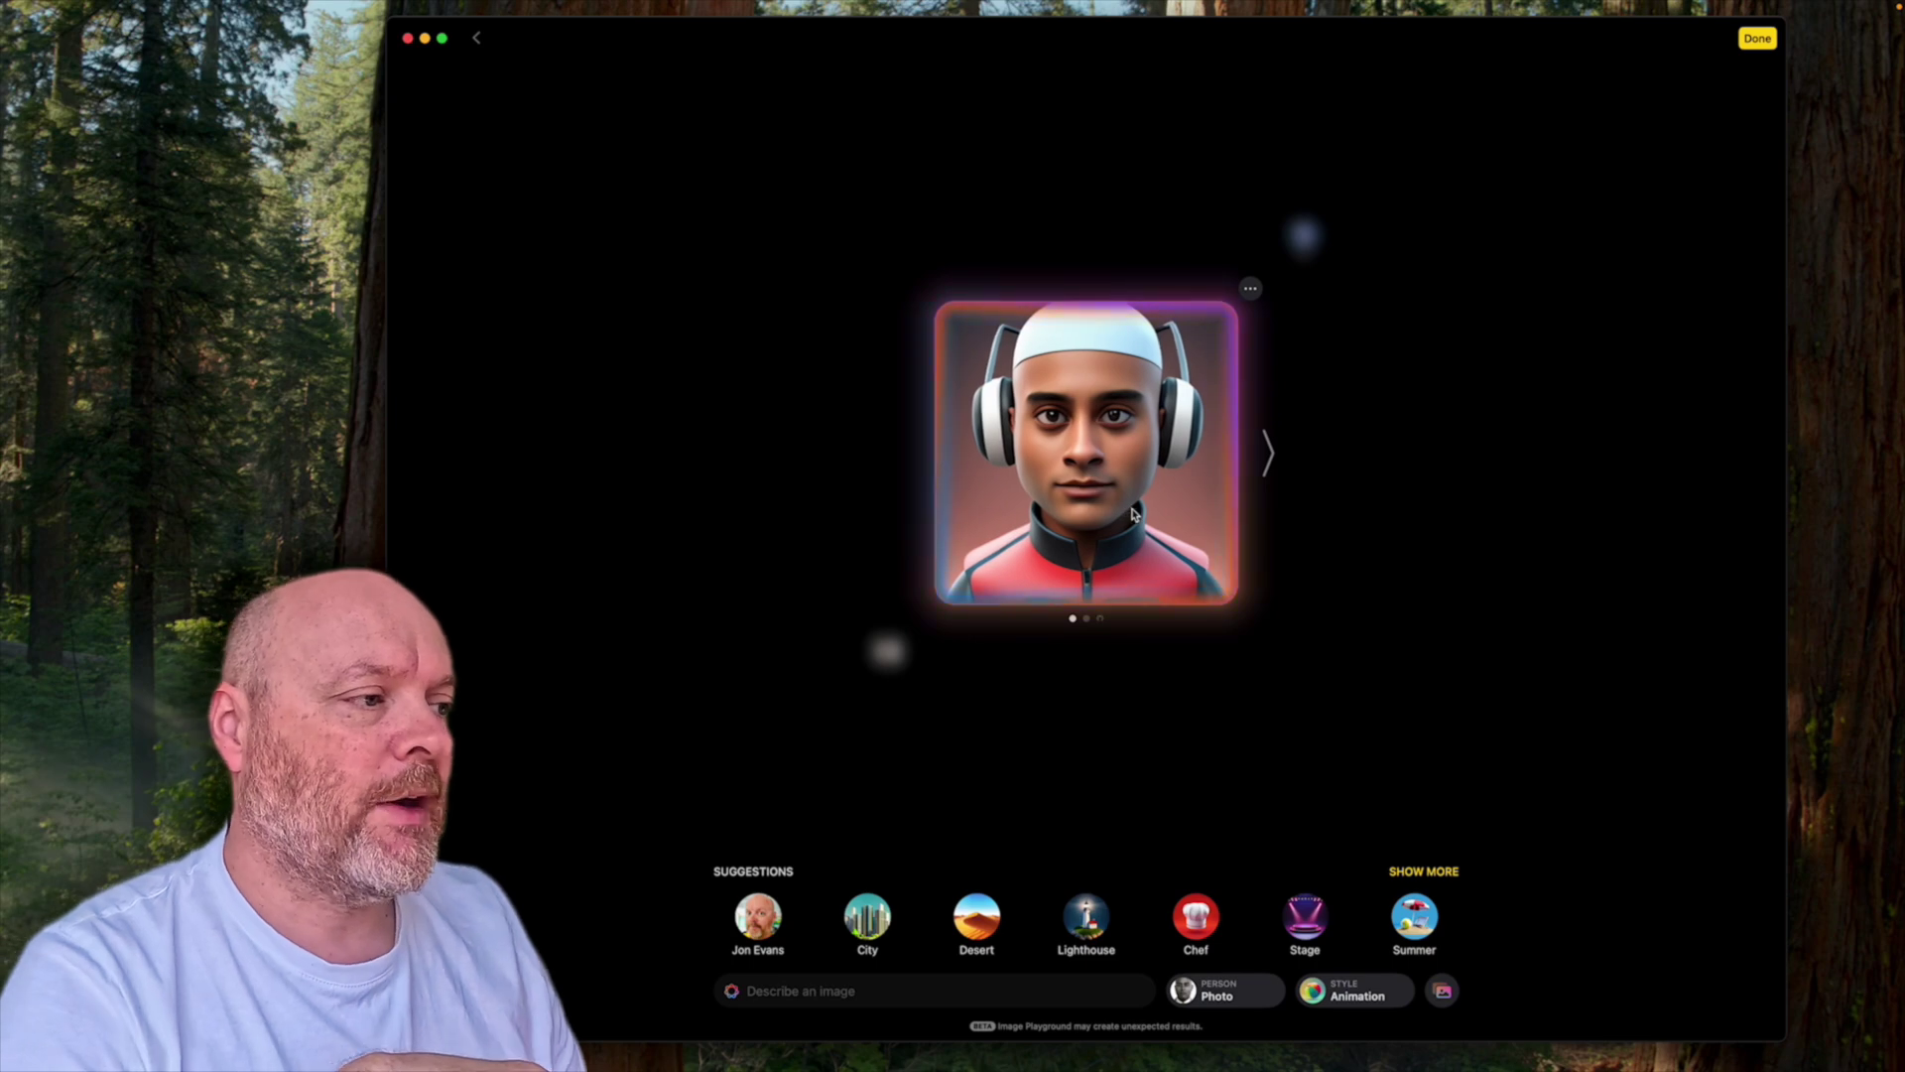
{"action": "scroll", "coordinate": [1129, 514], "scroll_direction": "right", "scroll_amount": 5}
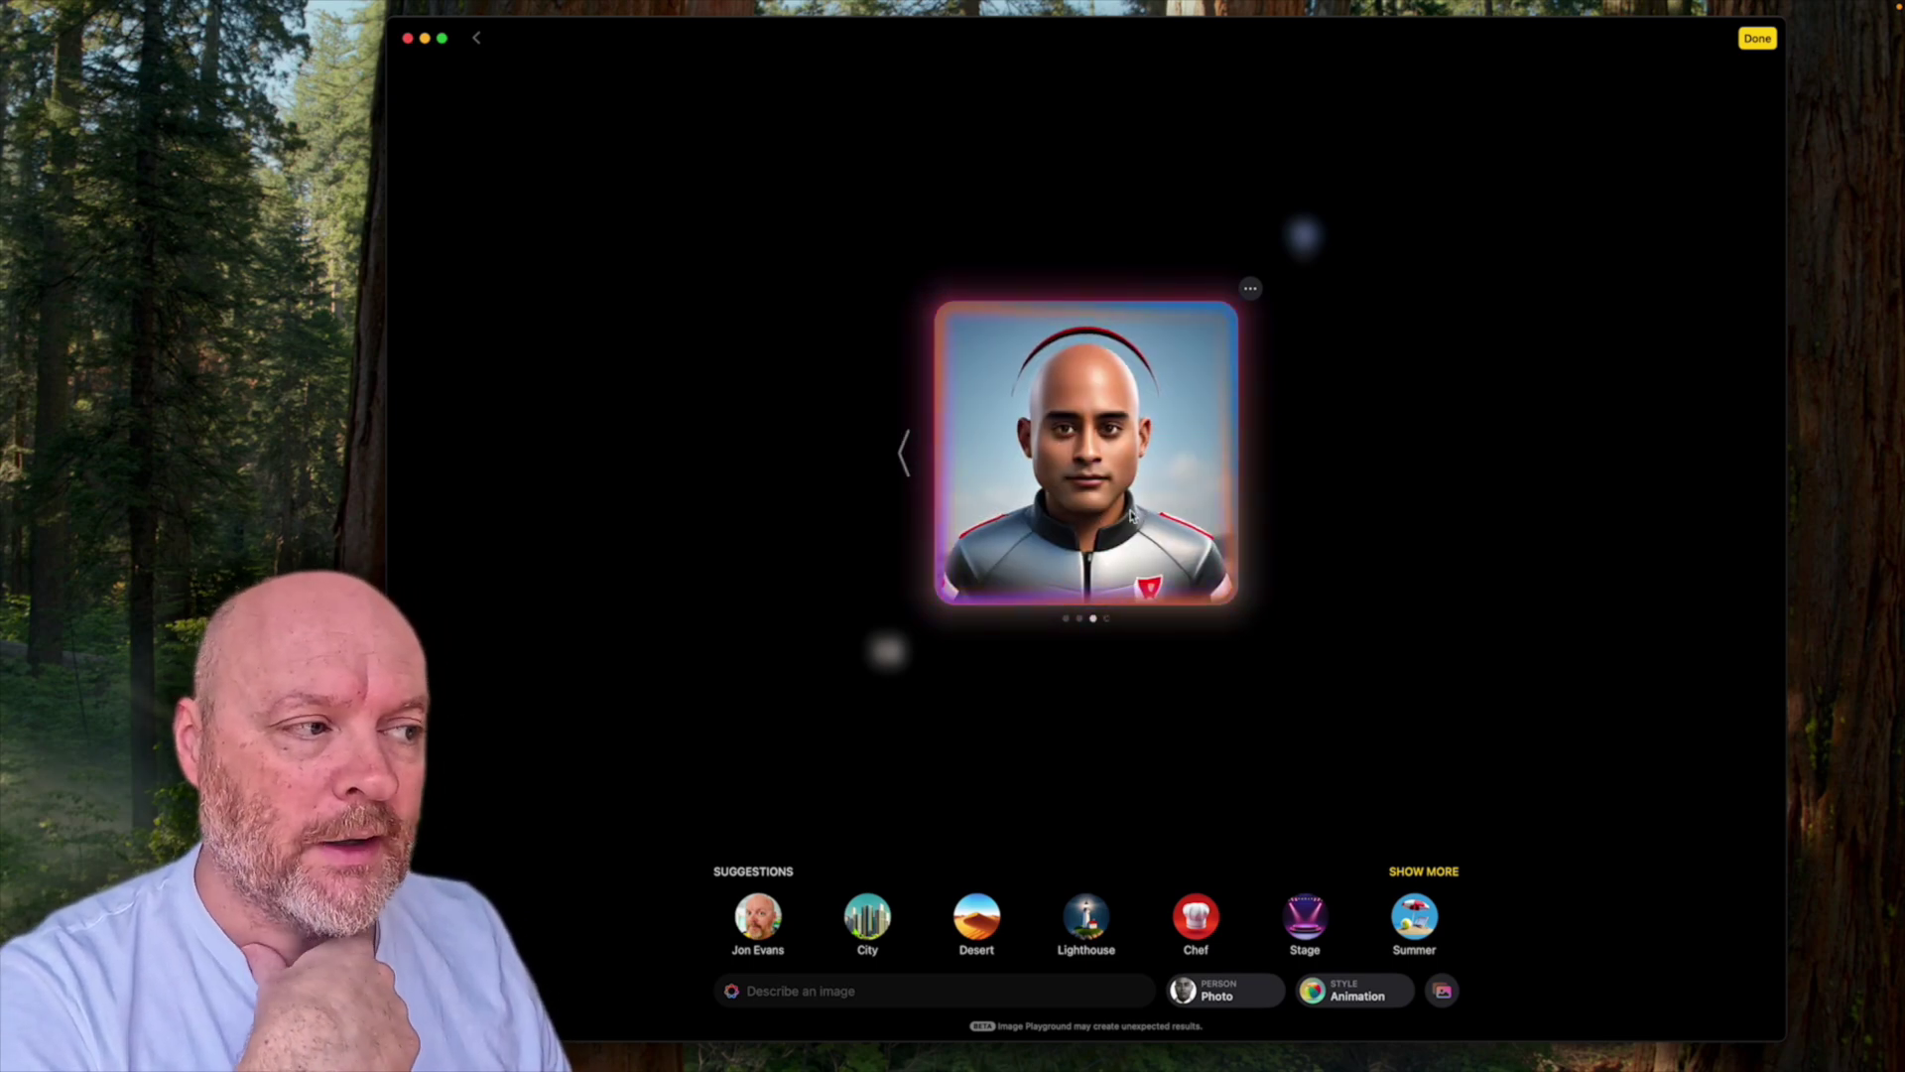
{"action": "scroll", "coordinate": [1131, 511], "scroll_direction": "left", "scroll_amount": 5}
{"action": "scroll", "coordinate": [1133, 509], "scroll_direction": "right", "scroll_amount": 3}
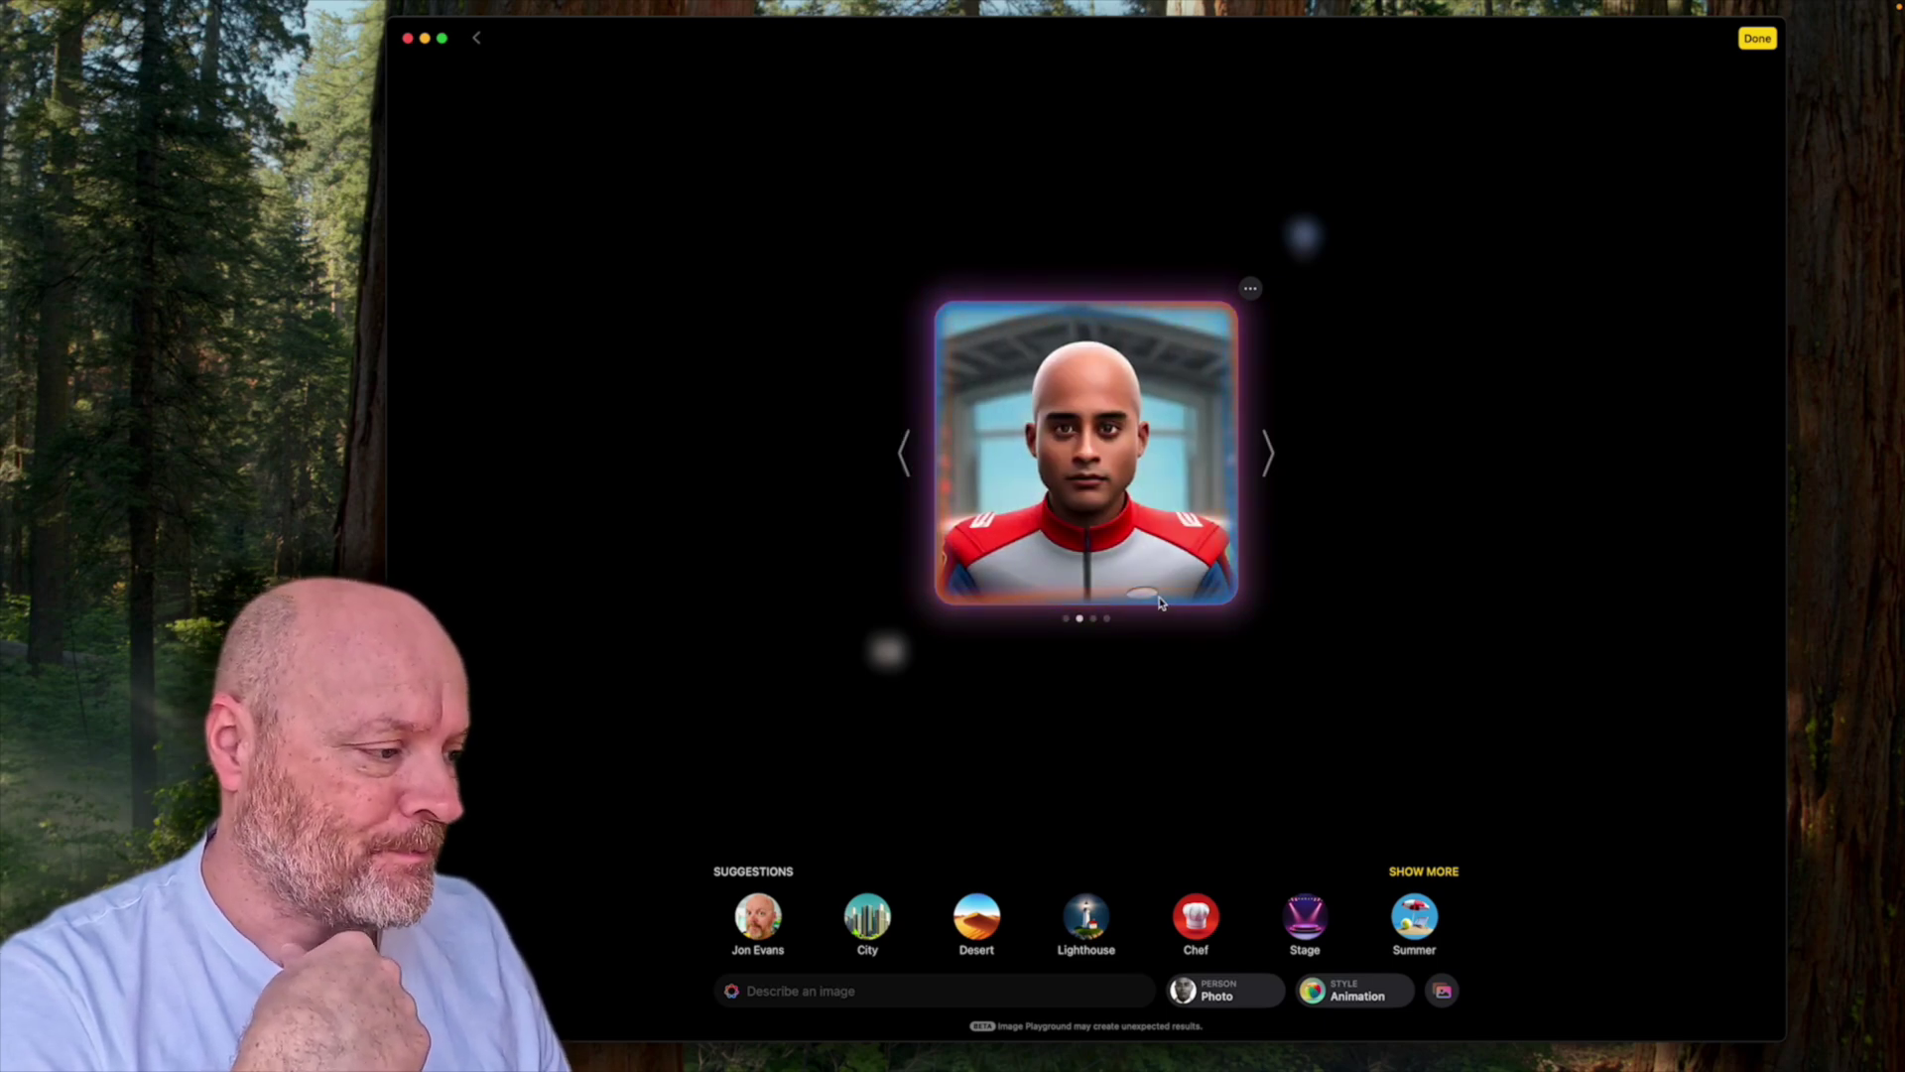
{"action": "left_click", "coordinate": [1475, 918]}
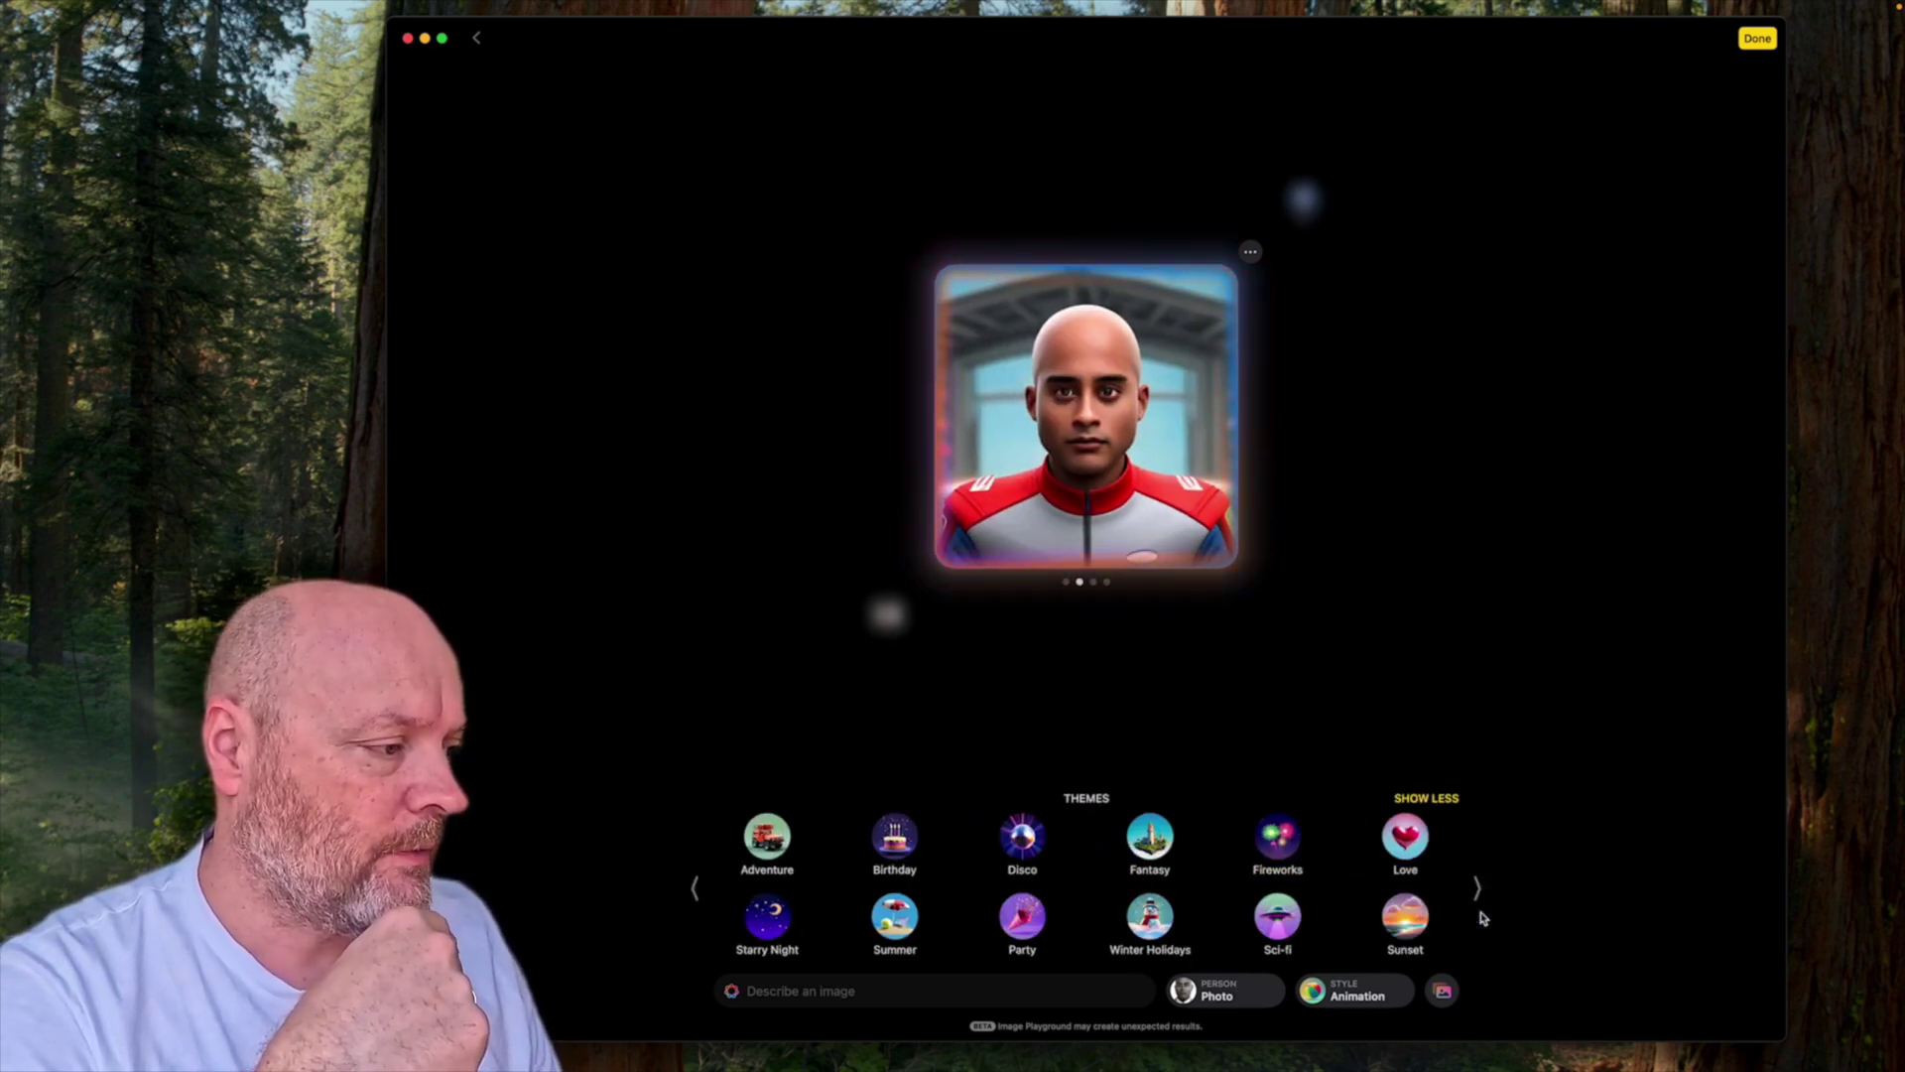
Add the Sunset theme, keep the first variant, and save the race-driver portrait
{"action": "left_click", "coordinate": [1407, 921]}
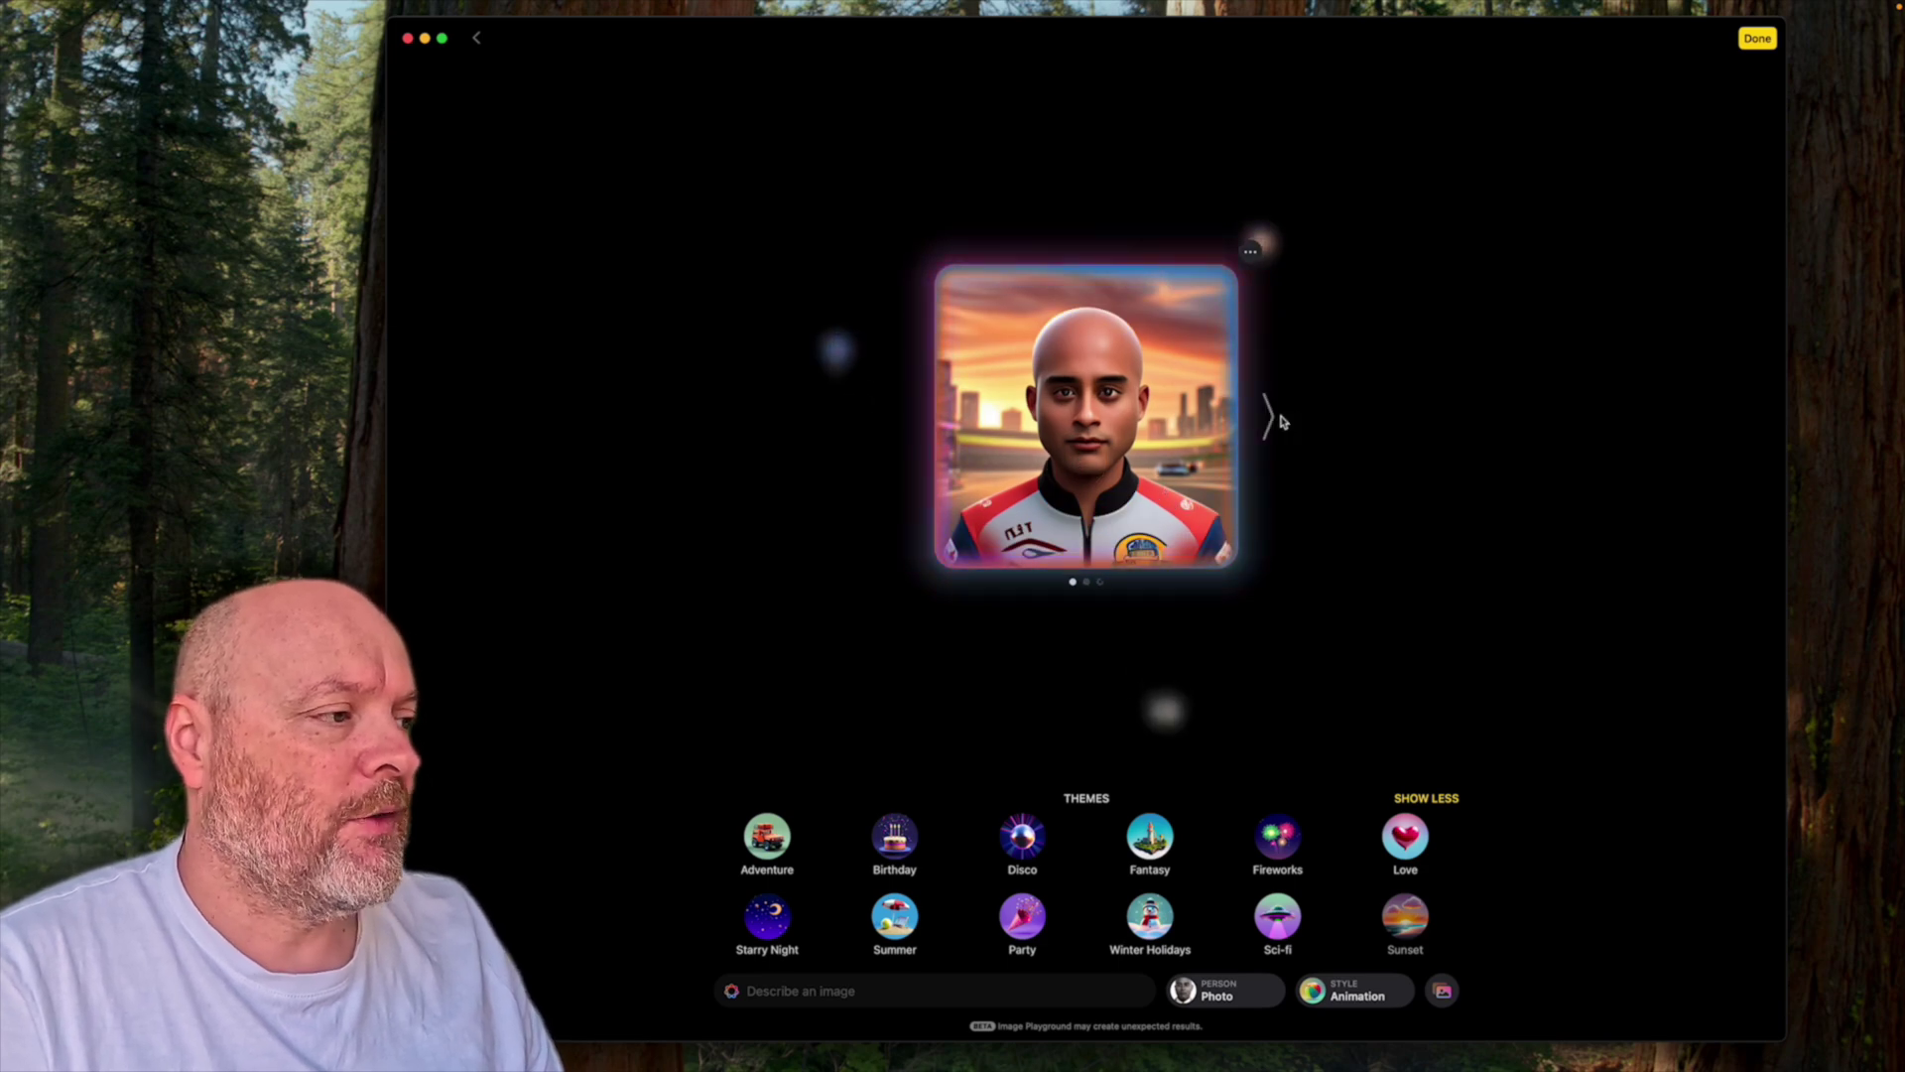
{"action": "left_click", "coordinate": [1279, 421]}
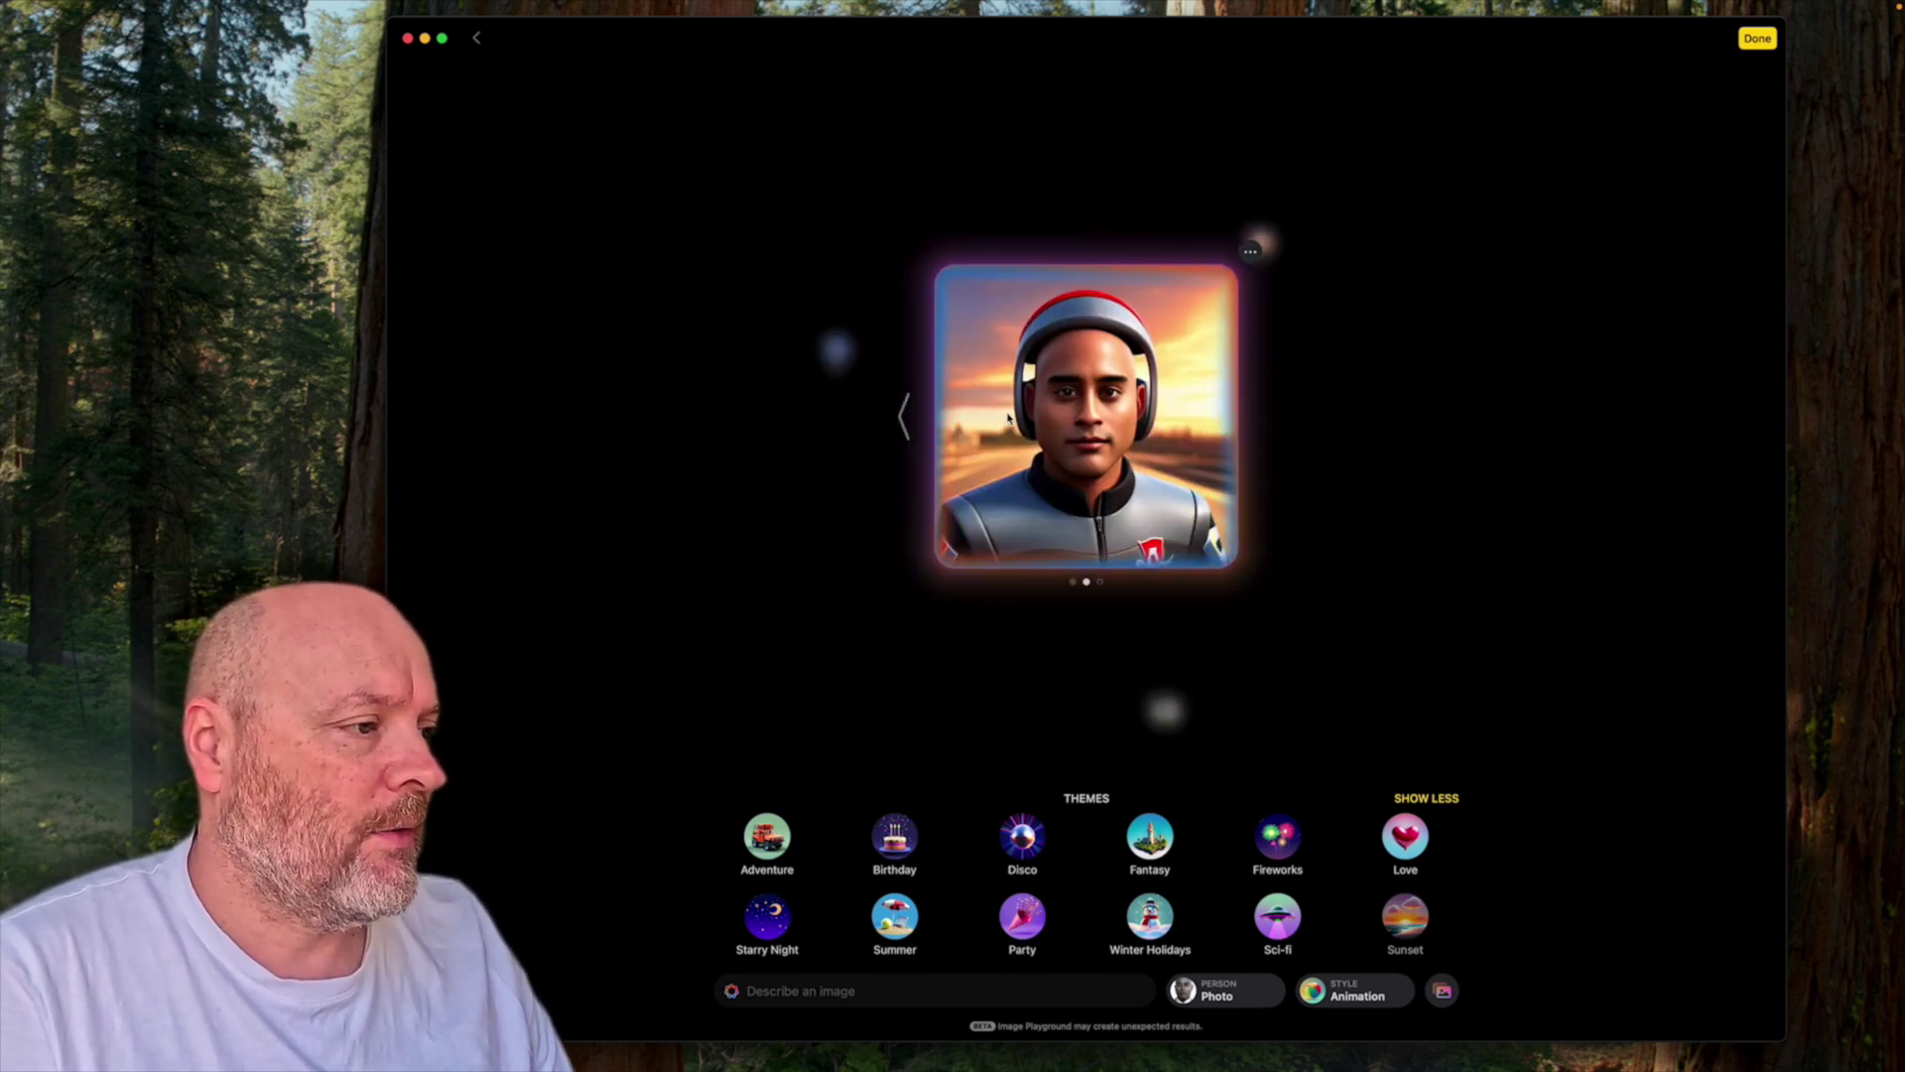
{"action": "left_click", "coordinate": [916, 425]}
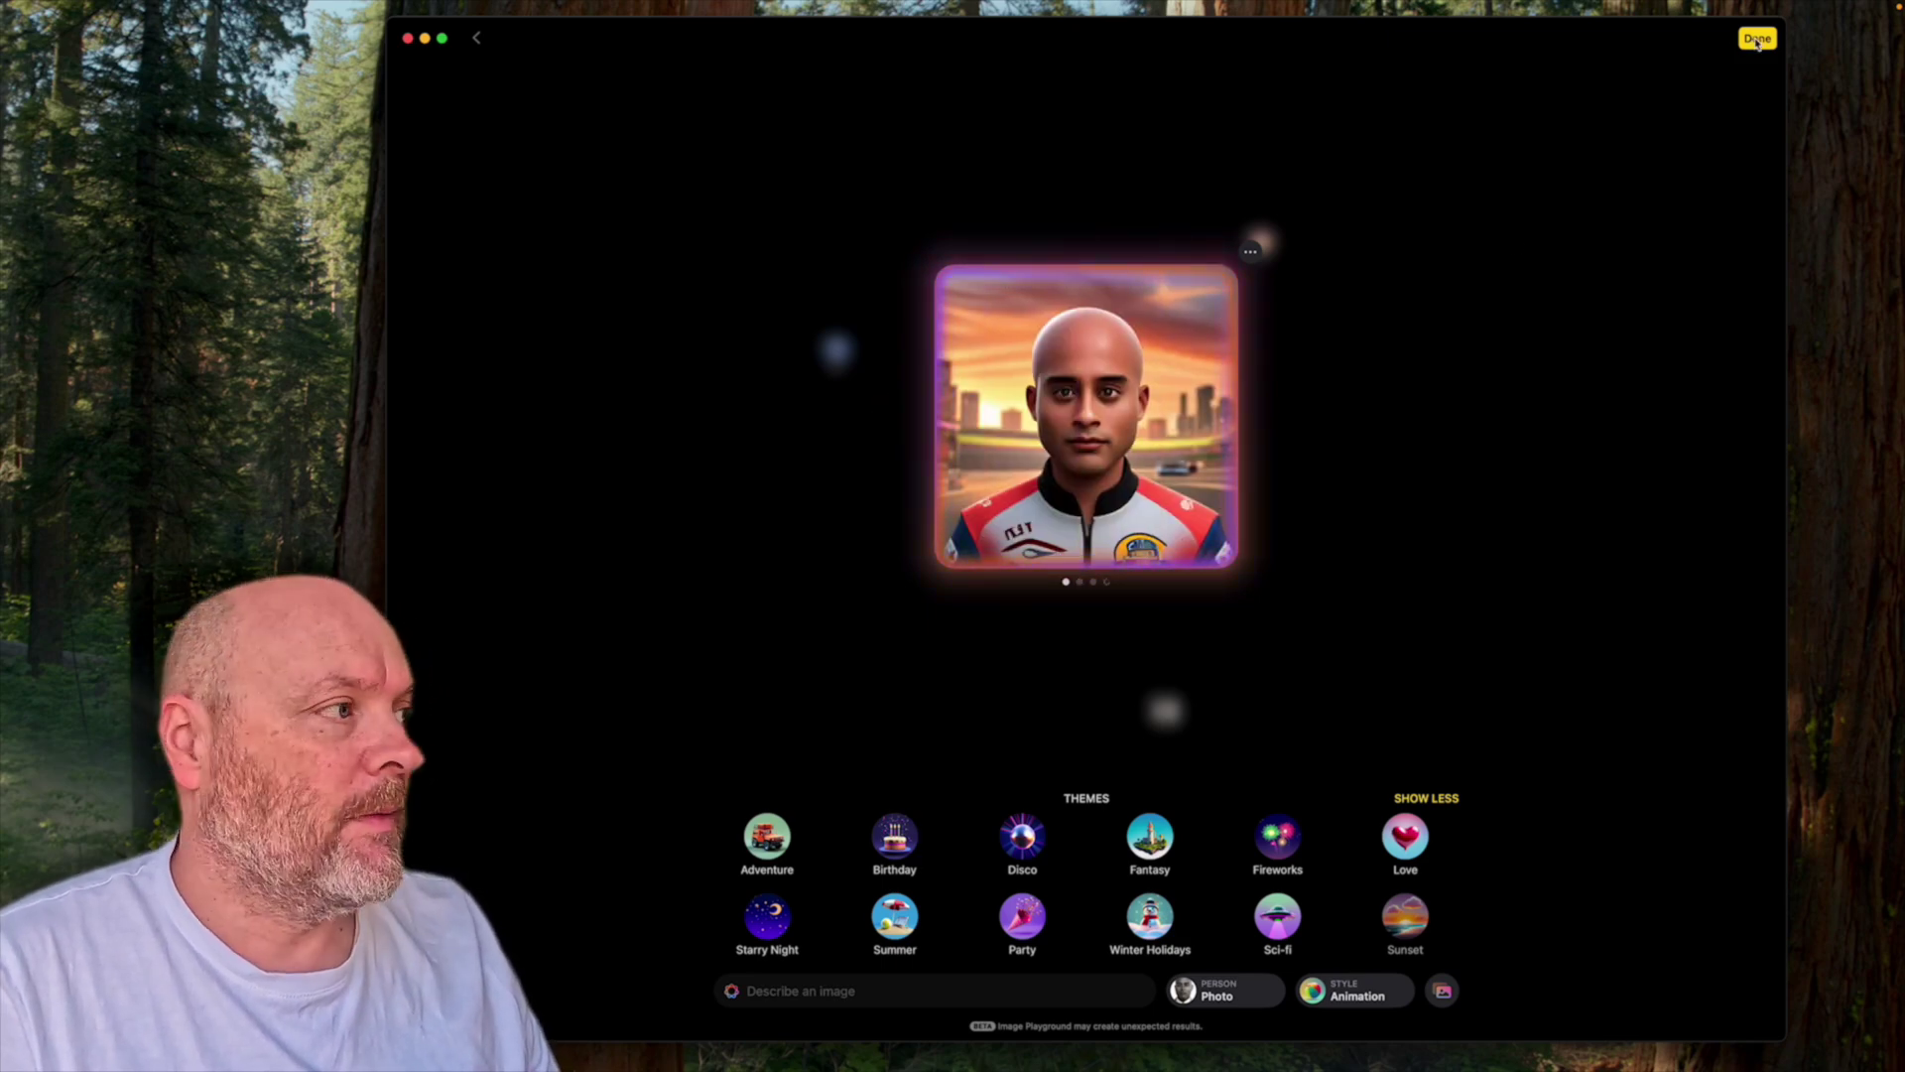
{"action": "left_click", "coordinate": [1757, 39]}
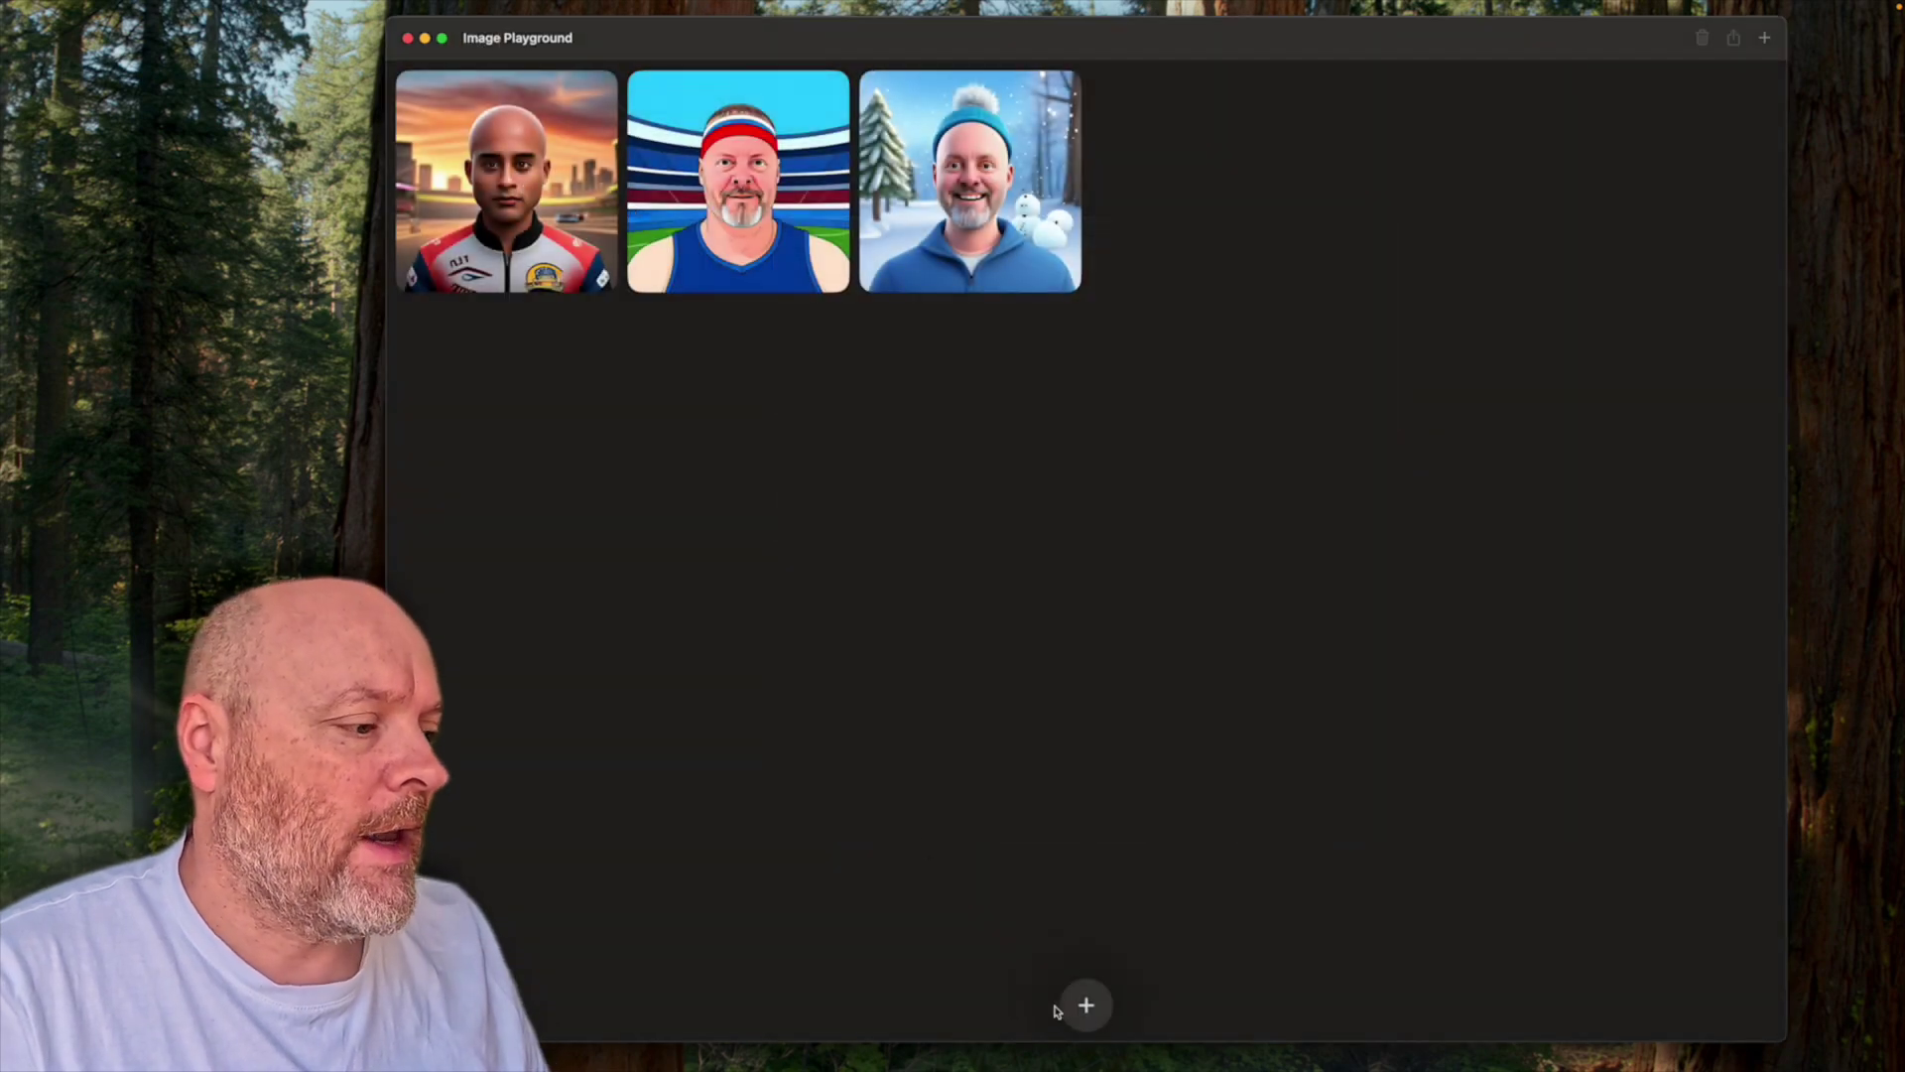
Start a new image from a Podcast hosts album photo in the Illustration style
{"action": "left_click", "coordinate": [1086, 1005]}
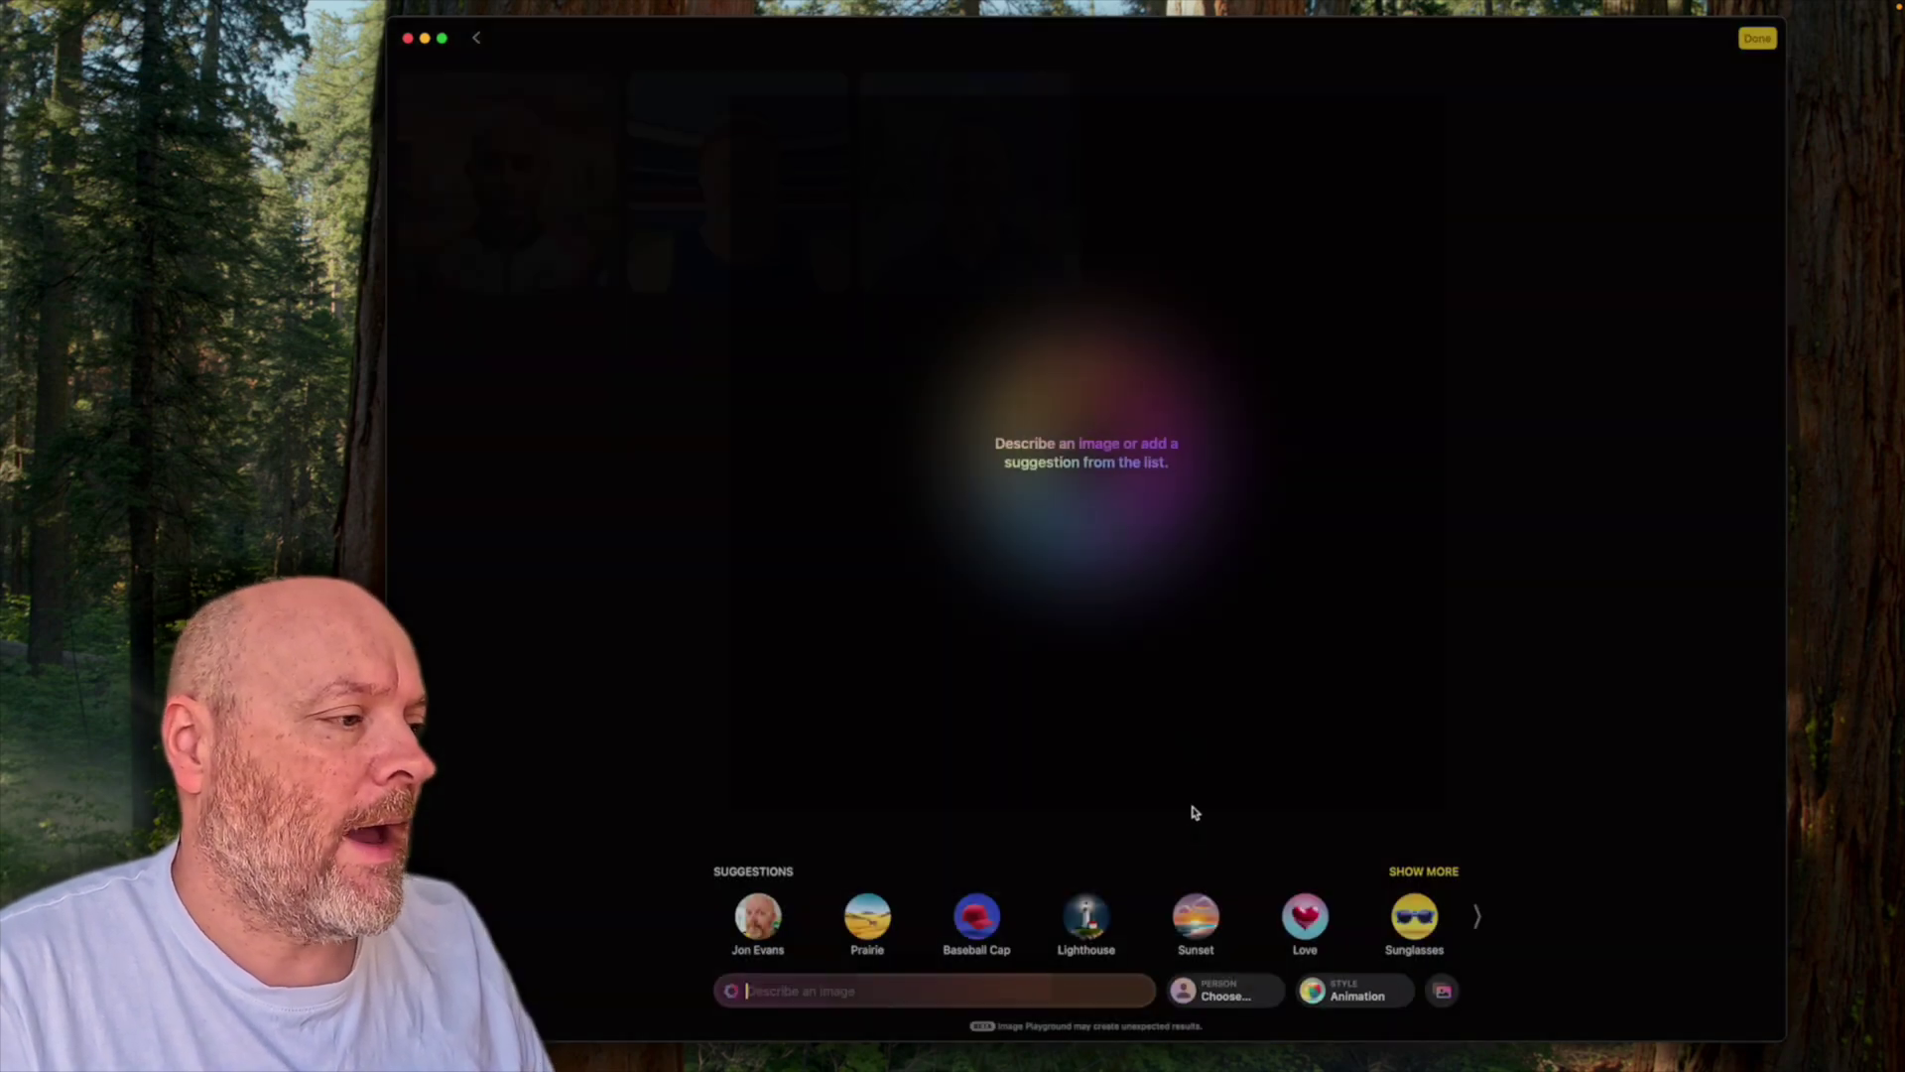
{"action": "left_click", "coordinate": [1333, 995]}
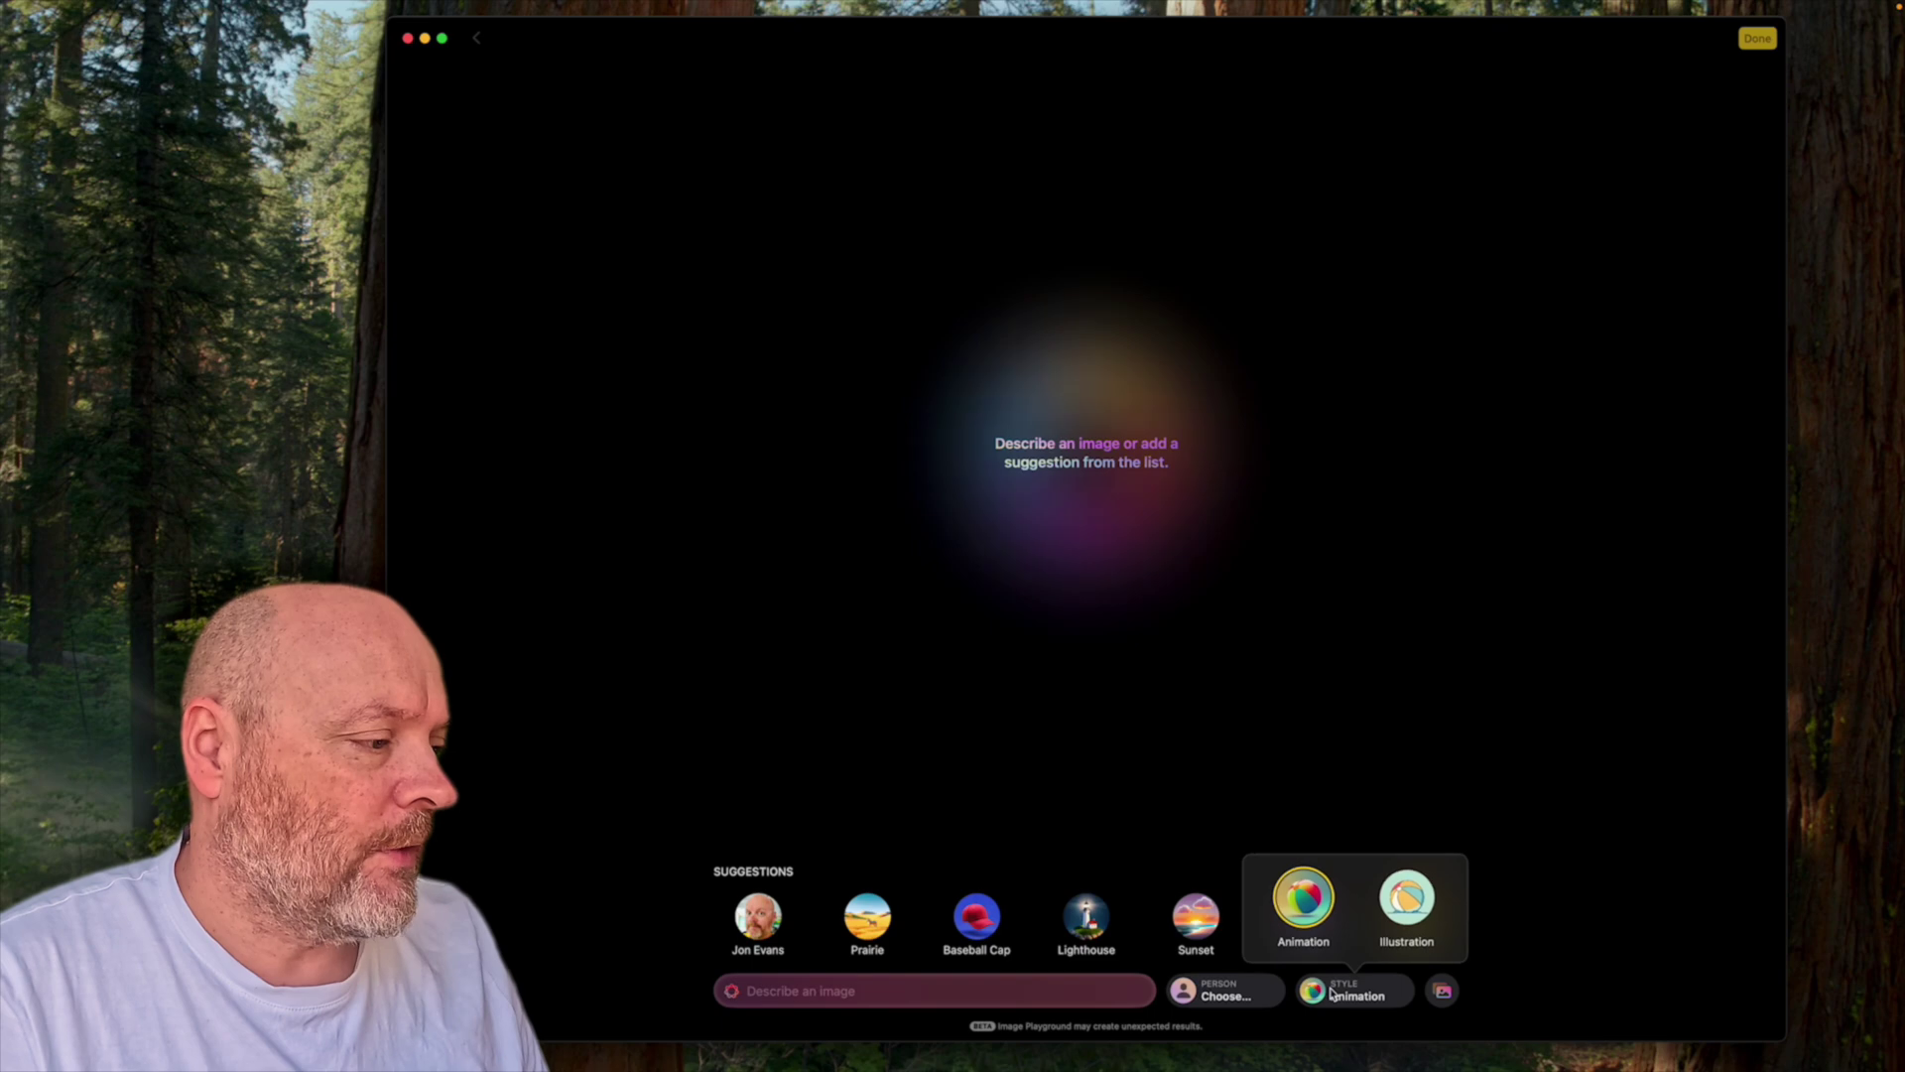
{"action": "left_click", "coordinate": [1444, 992]}
{"action": "left_click", "coordinate": [1403, 906]}
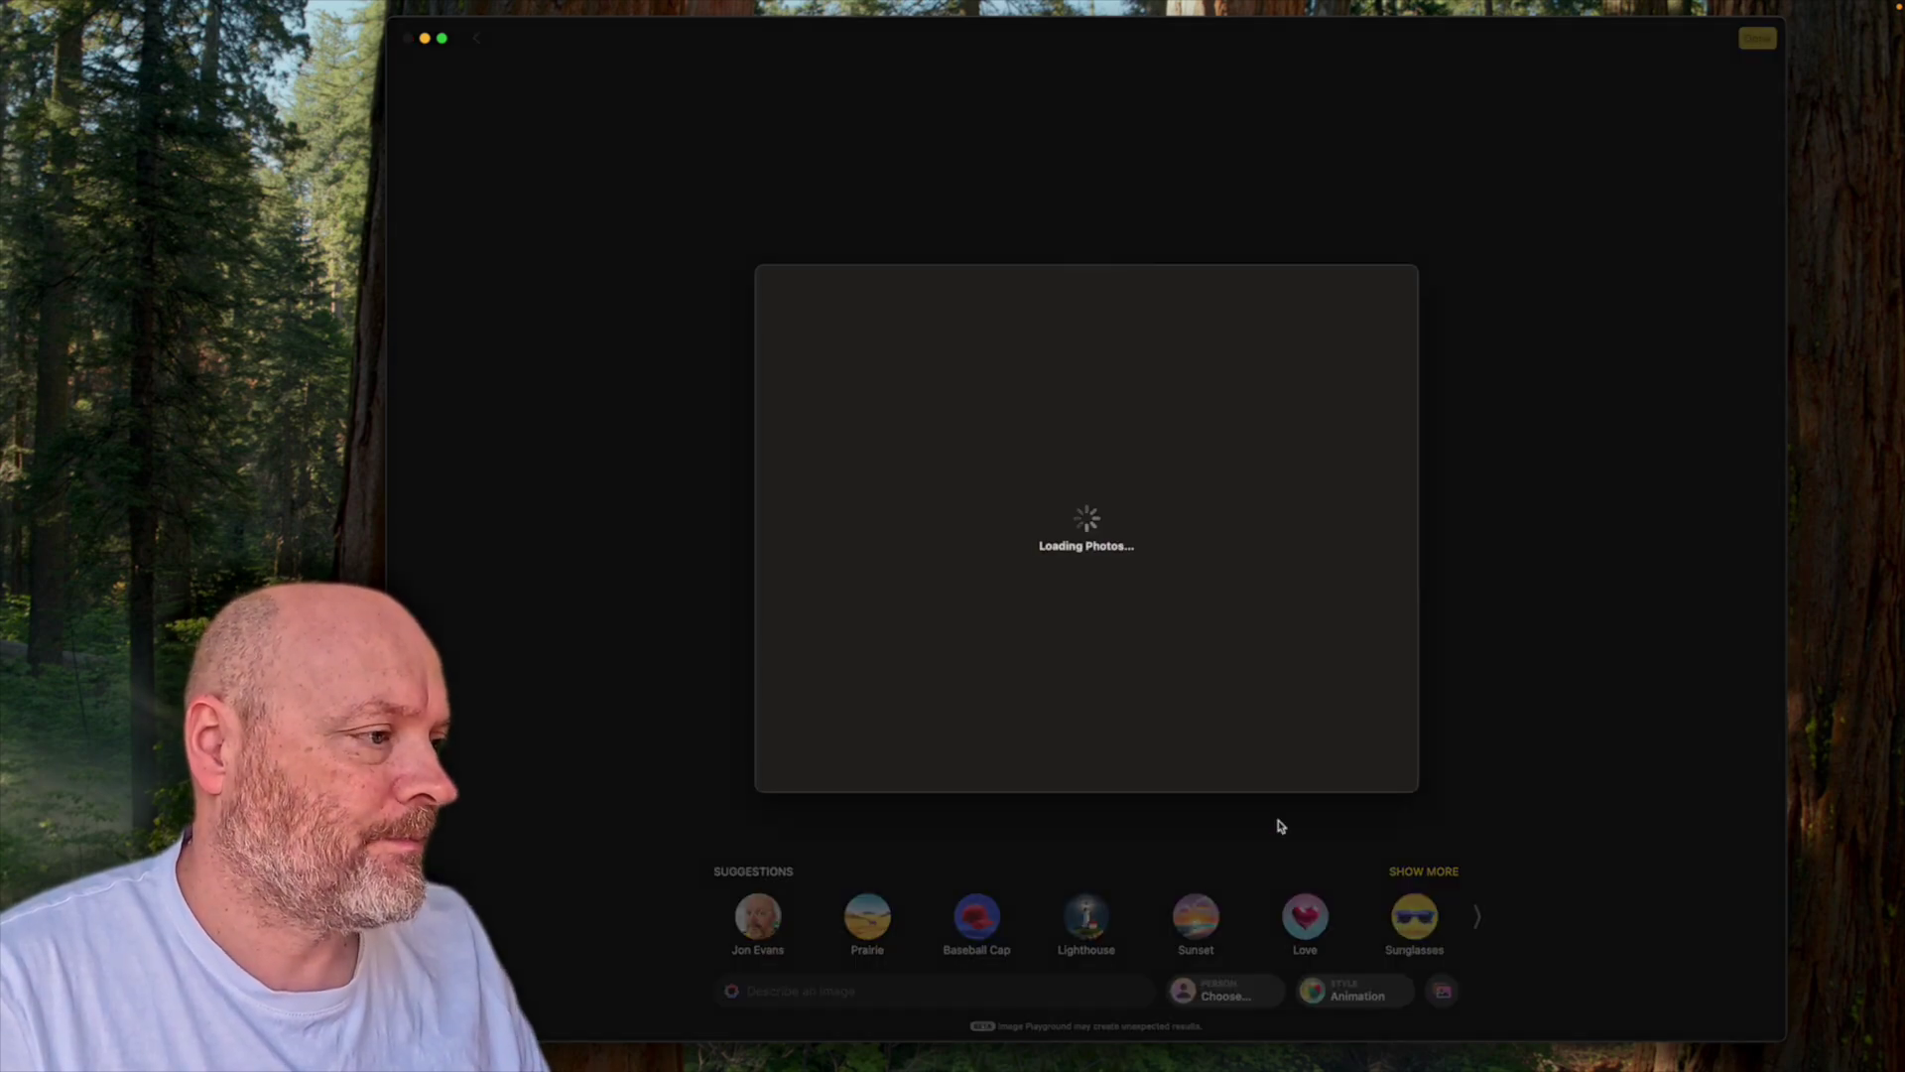
{"action": "scroll", "coordinate": [814, 754], "scroll_direction": "down", "scroll_amount": 10}
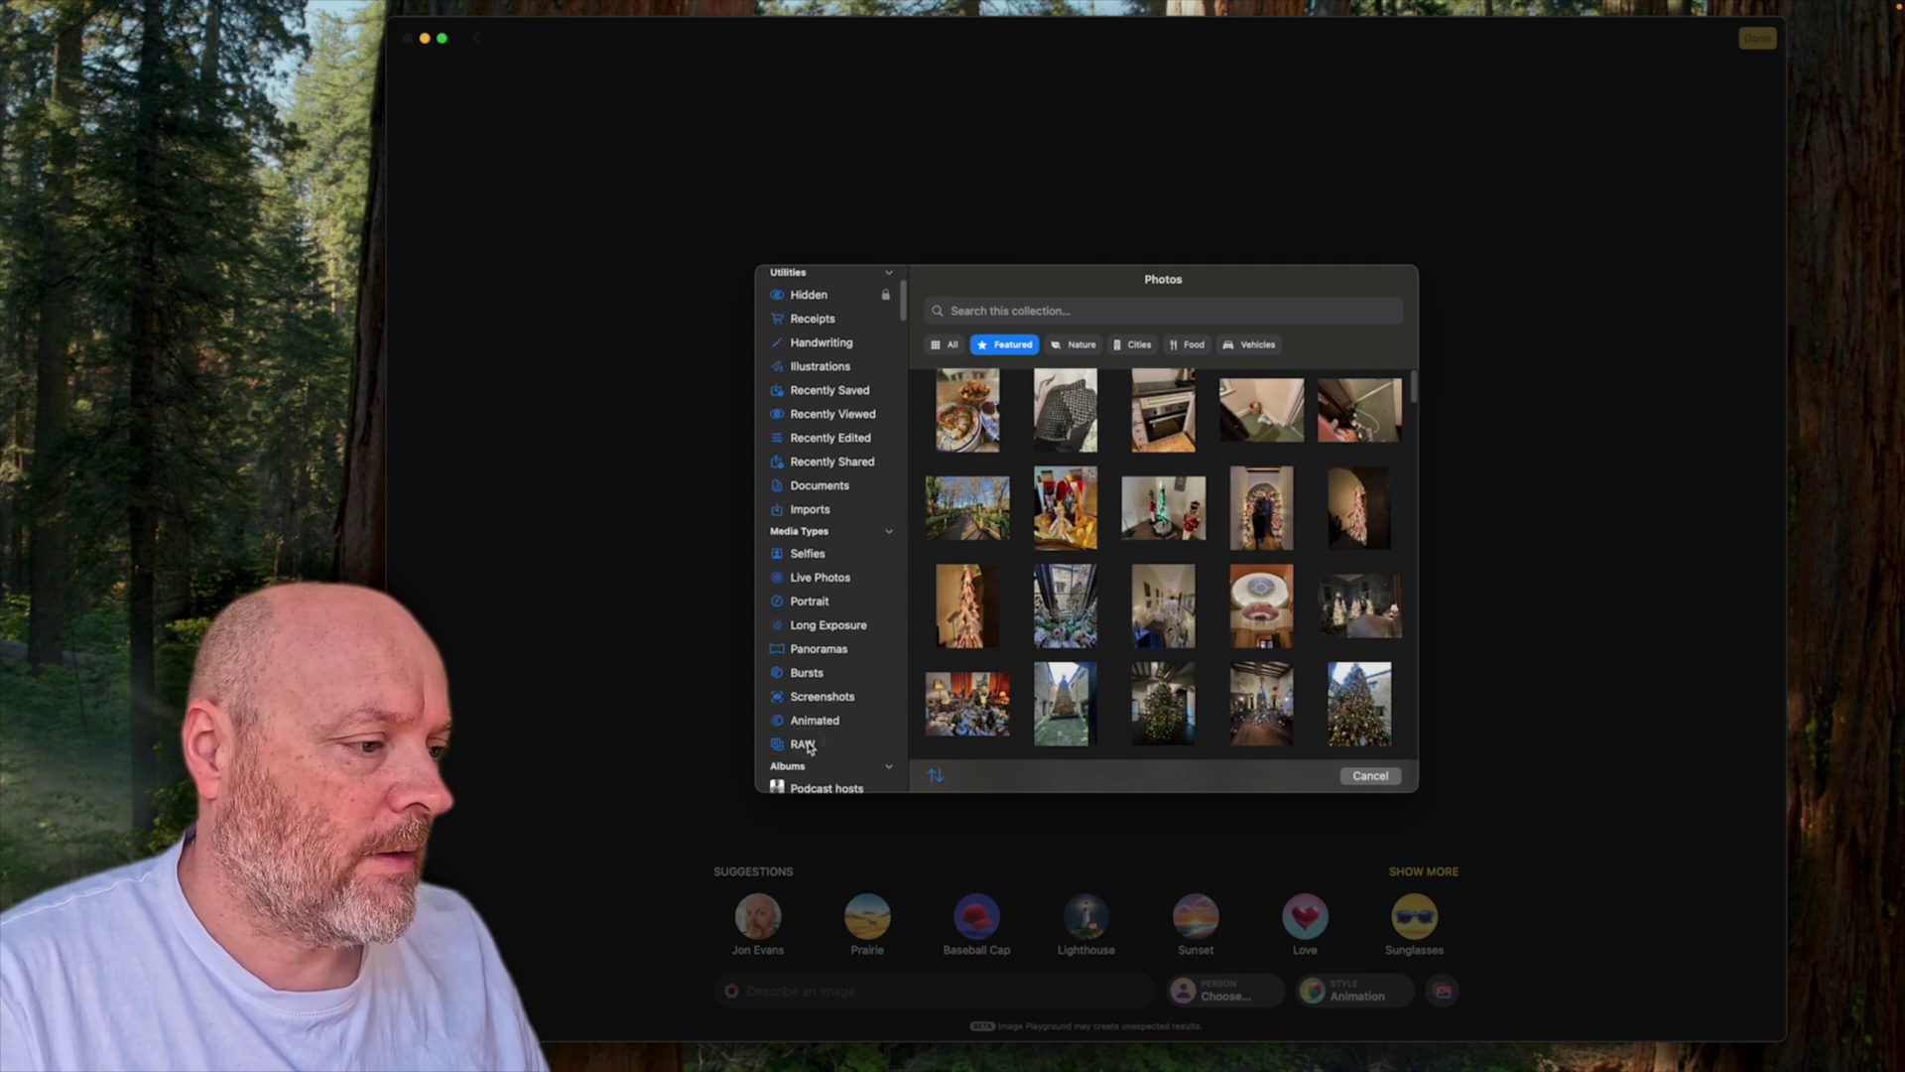
{"action": "left_click", "coordinate": [813, 754]}
{"action": "key", "text": "Escape"}
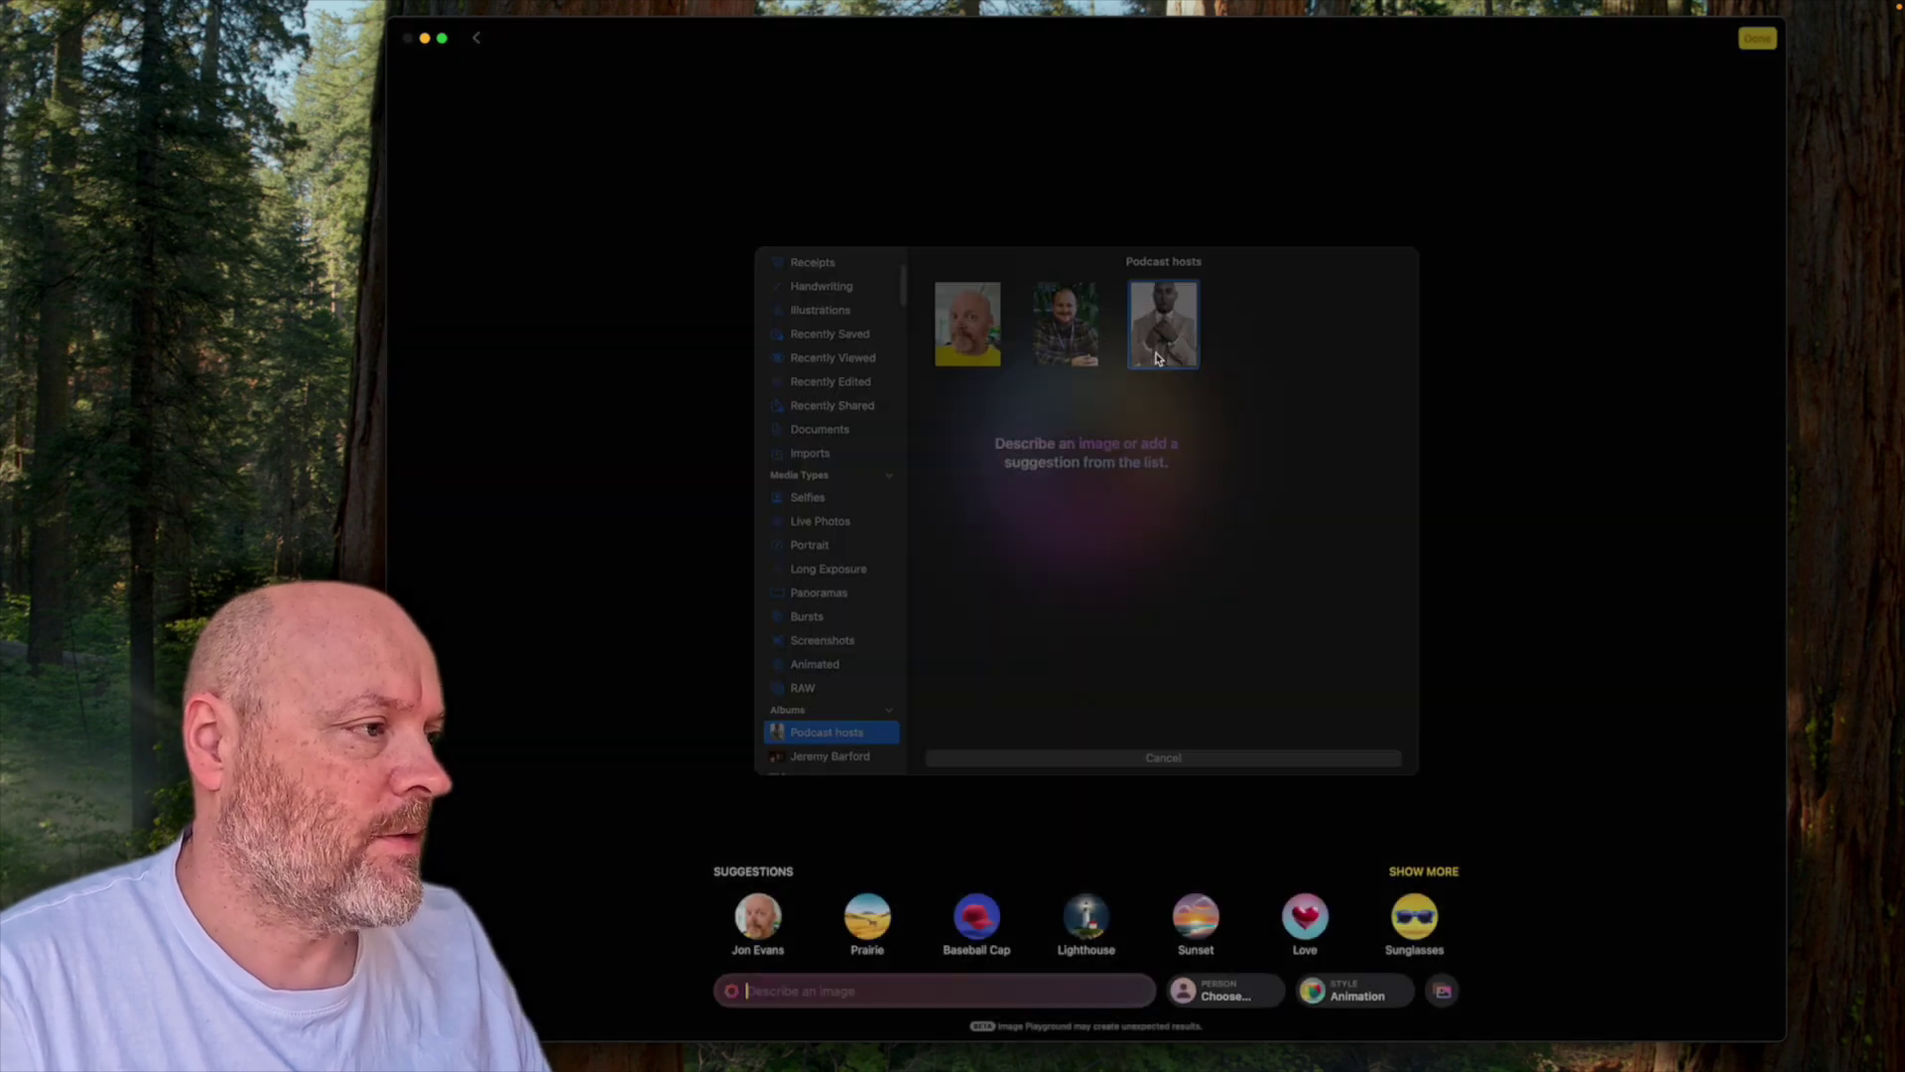
{"action": "left_click", "coordinate": [1362, 993]}
{"action": "left_click", "coordinate": [1397, 898]}
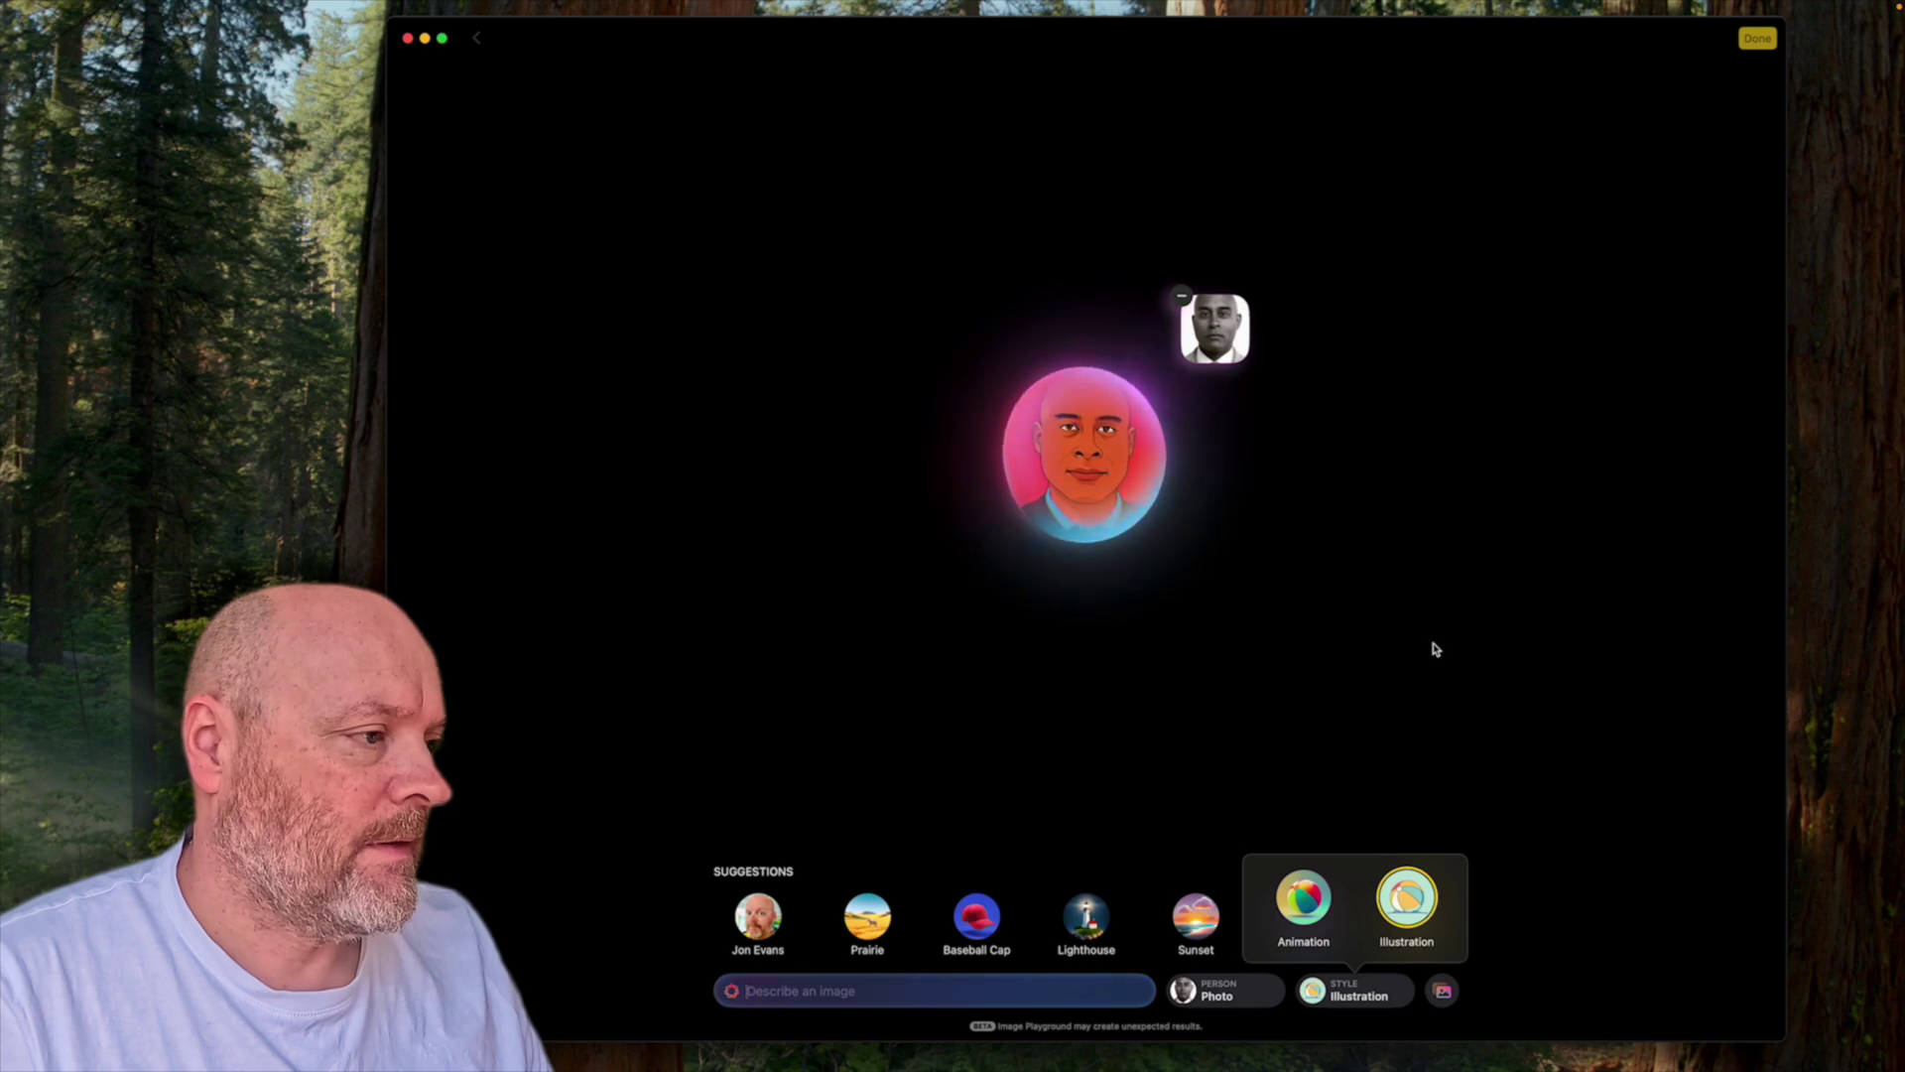
Compare the red- and blue-background portrait variants, return to the red one, and briefly expand the themes
{"action": "left_click", "coordinate": [1111, 492]}
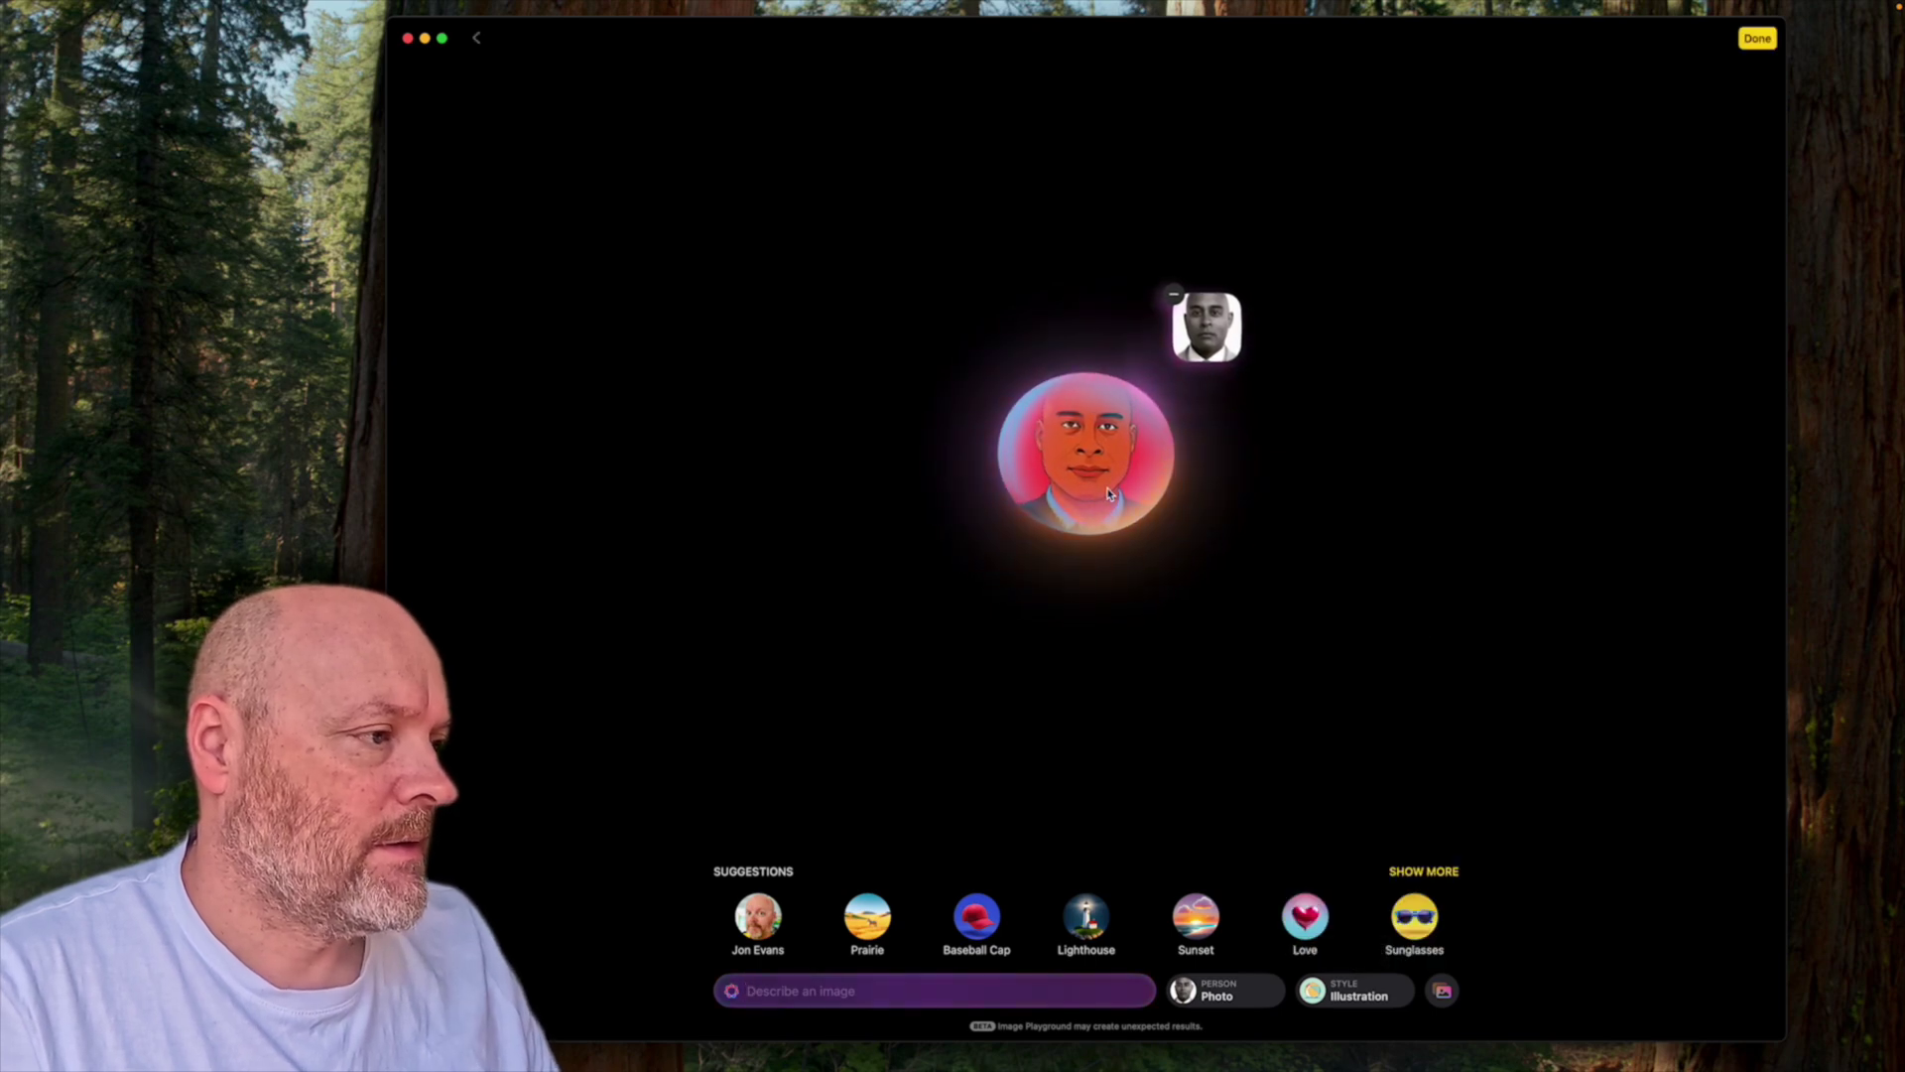
{"action": "left_click", "coordinate": [1270, 454]}
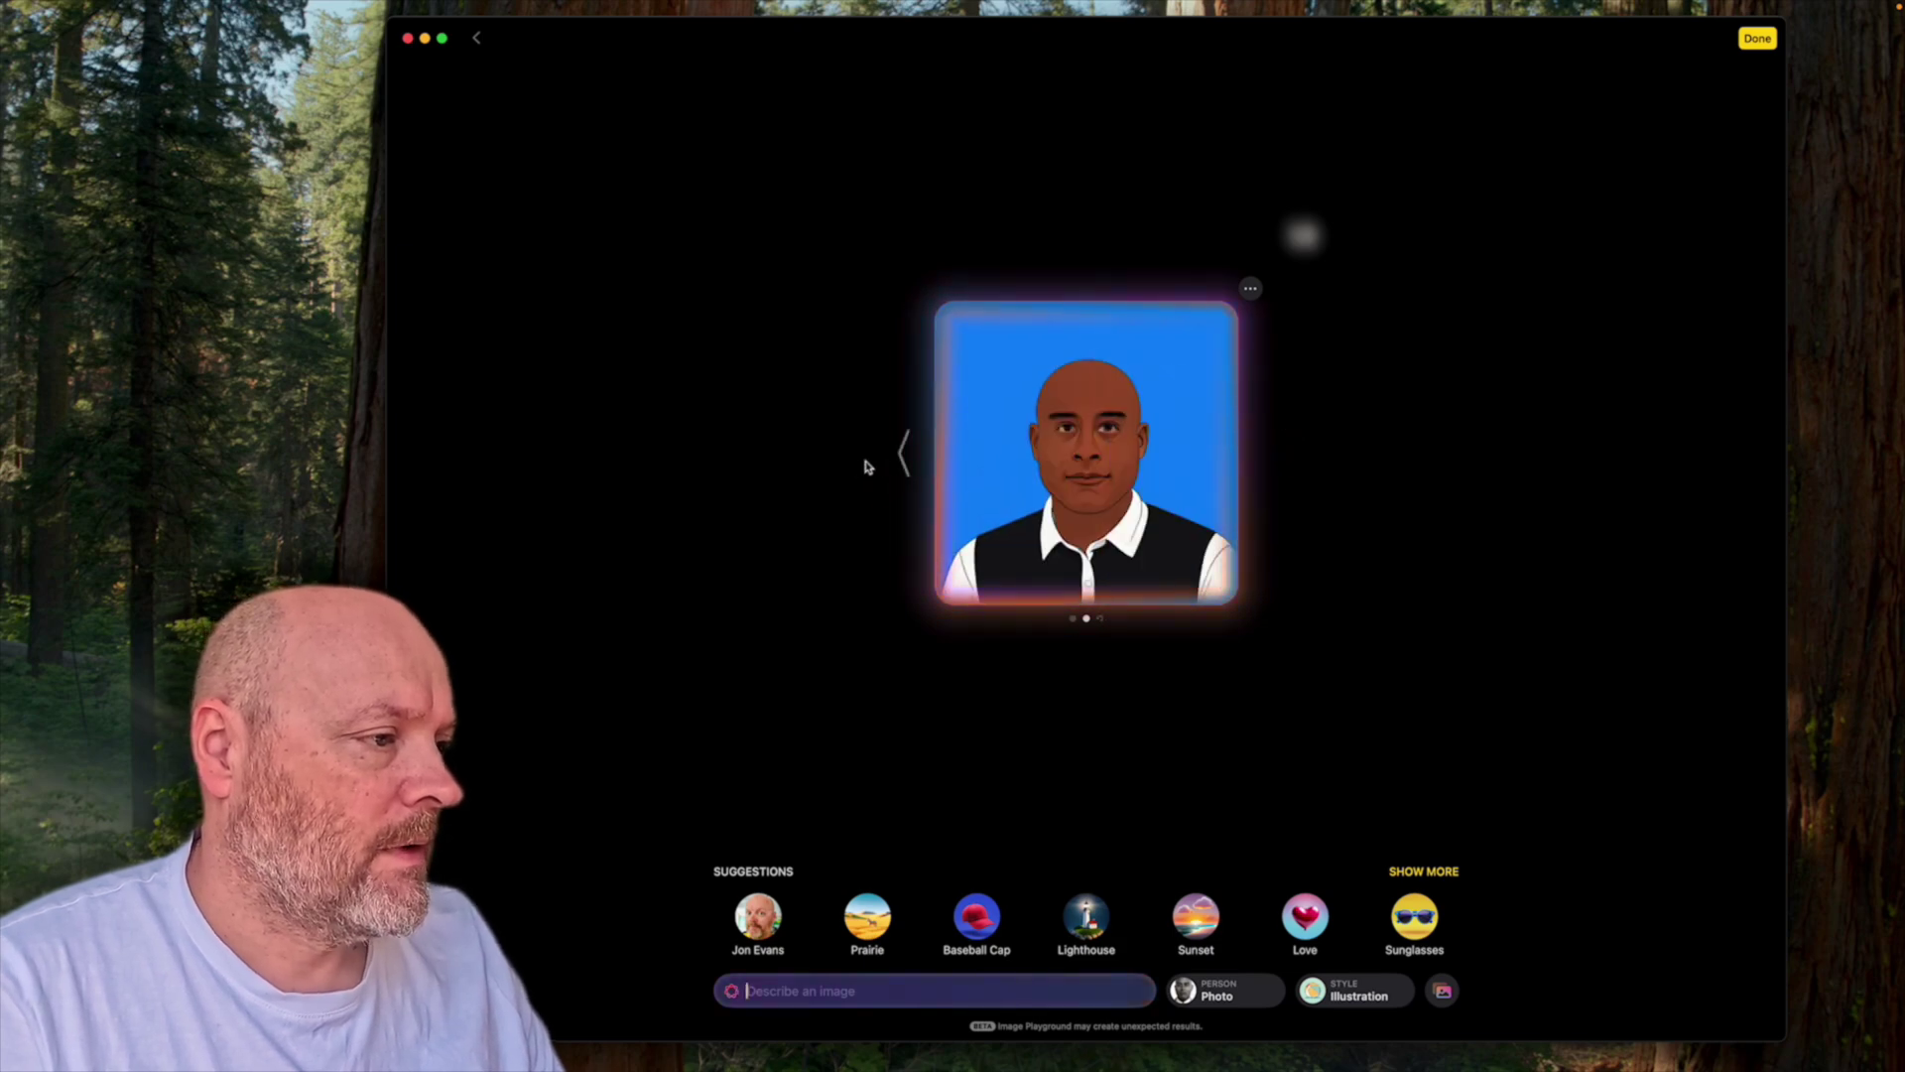
{"action": "left_click", "coordinate": [900, 447]}
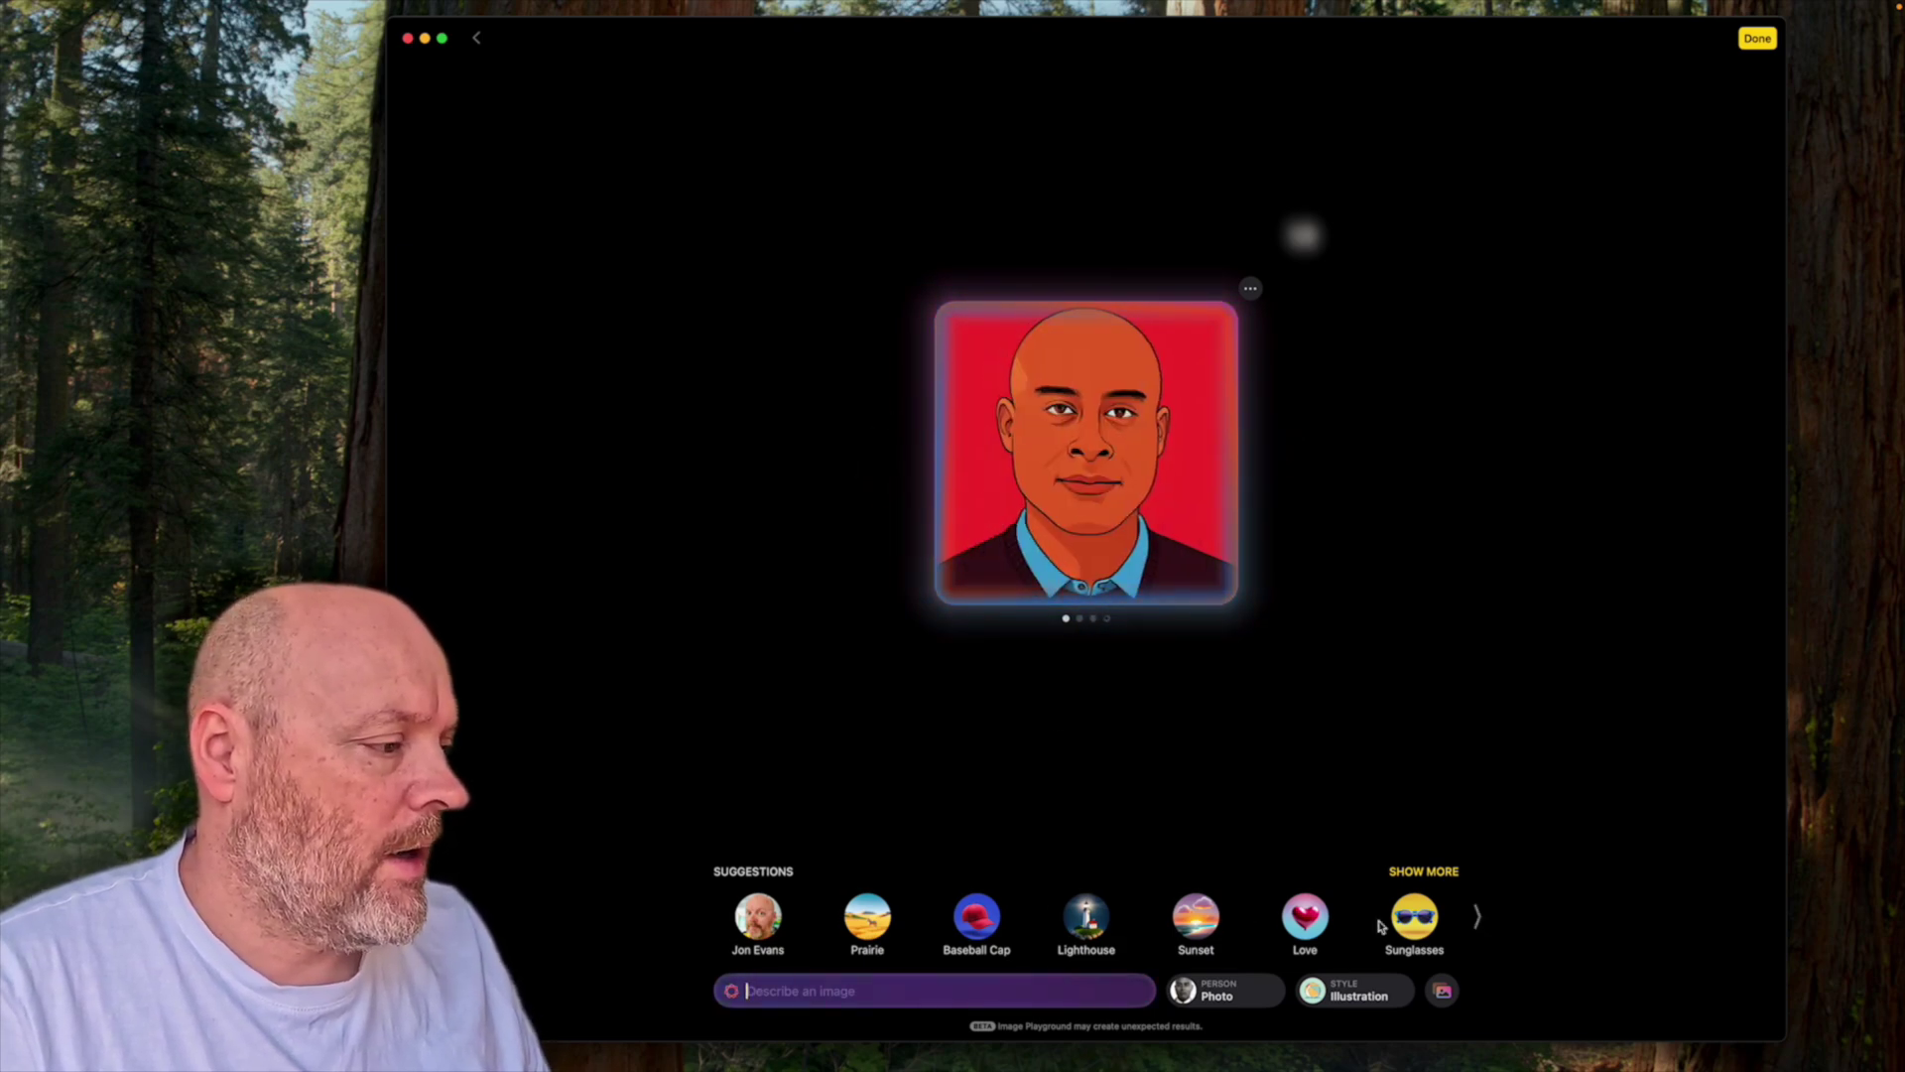
{"action": "left_click", "coordinate": [1435, 872]}
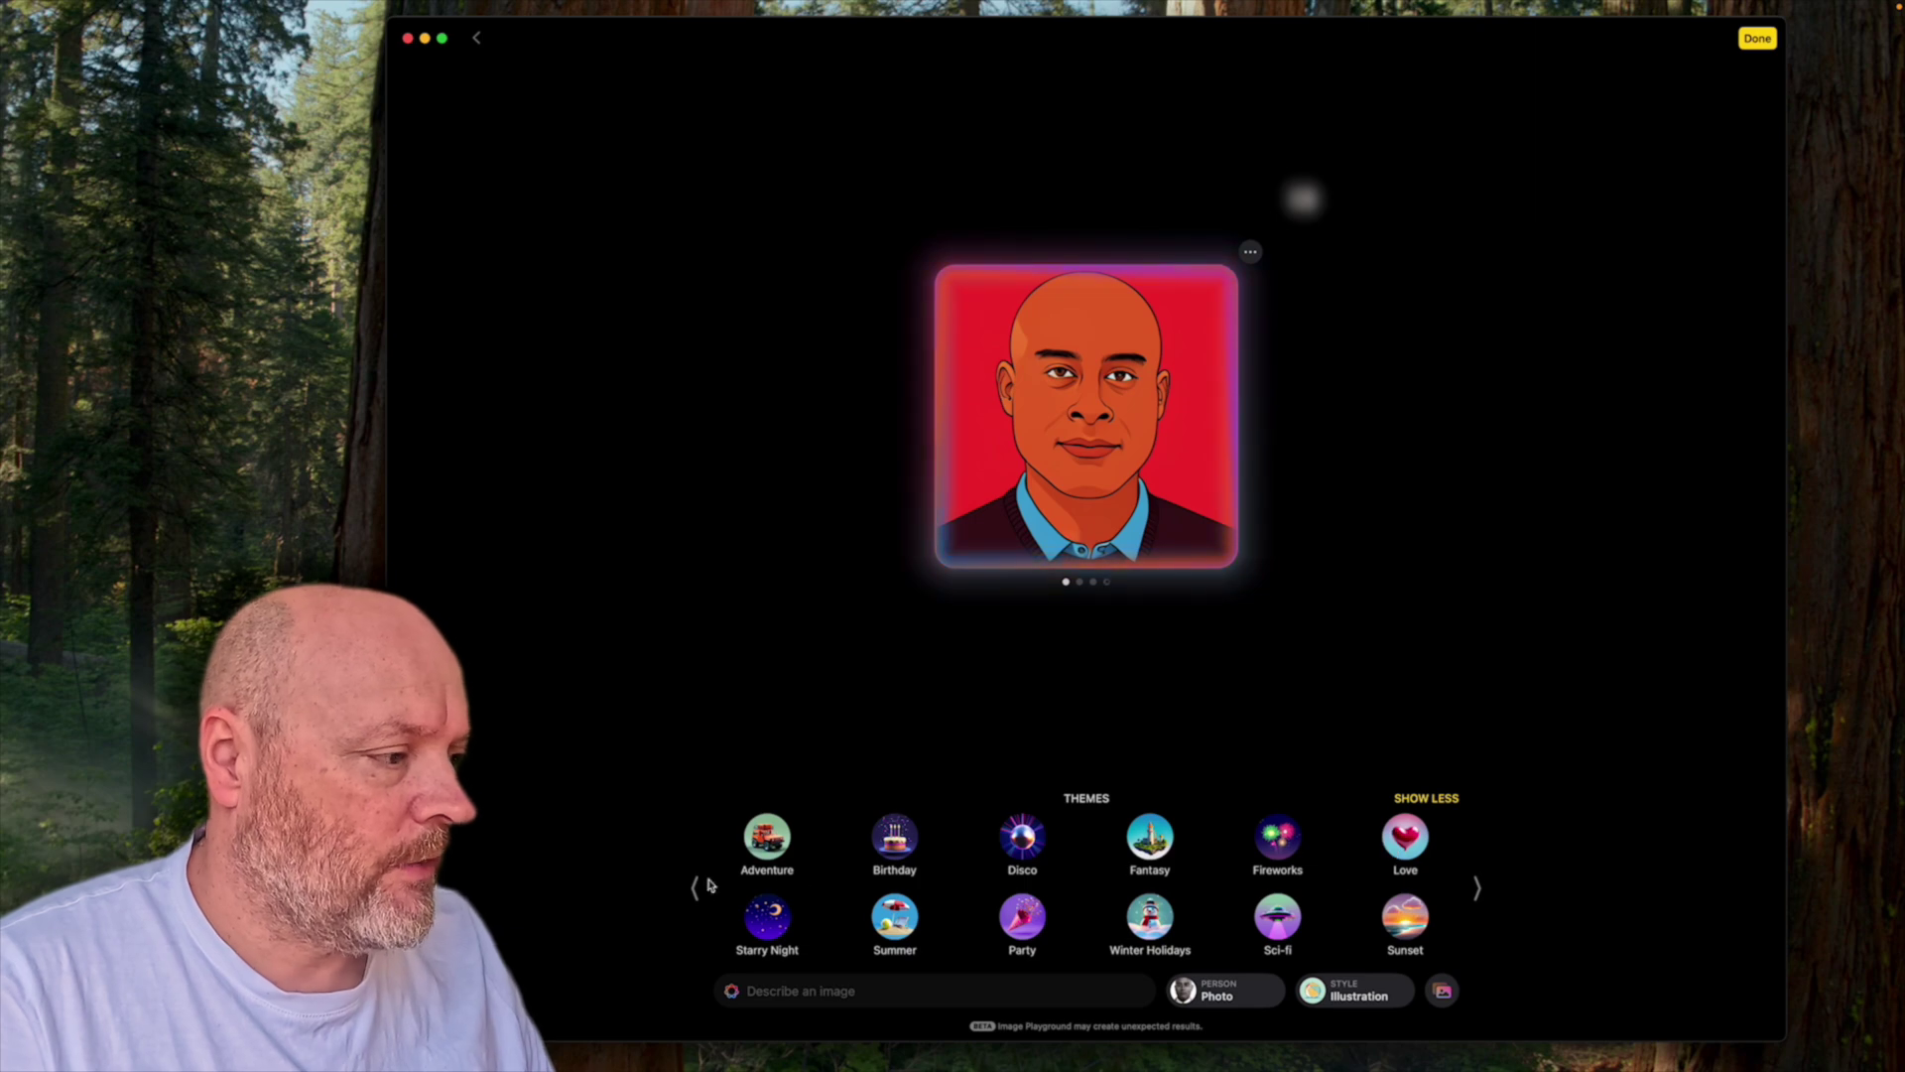
{"action": "left_click", "coordinate": [689, 880]}
Add the Sunglasses suggestion and the Fireworks theme to the illustrated portrait
{"action": "left_click", "coordinate": [1414, 915]}
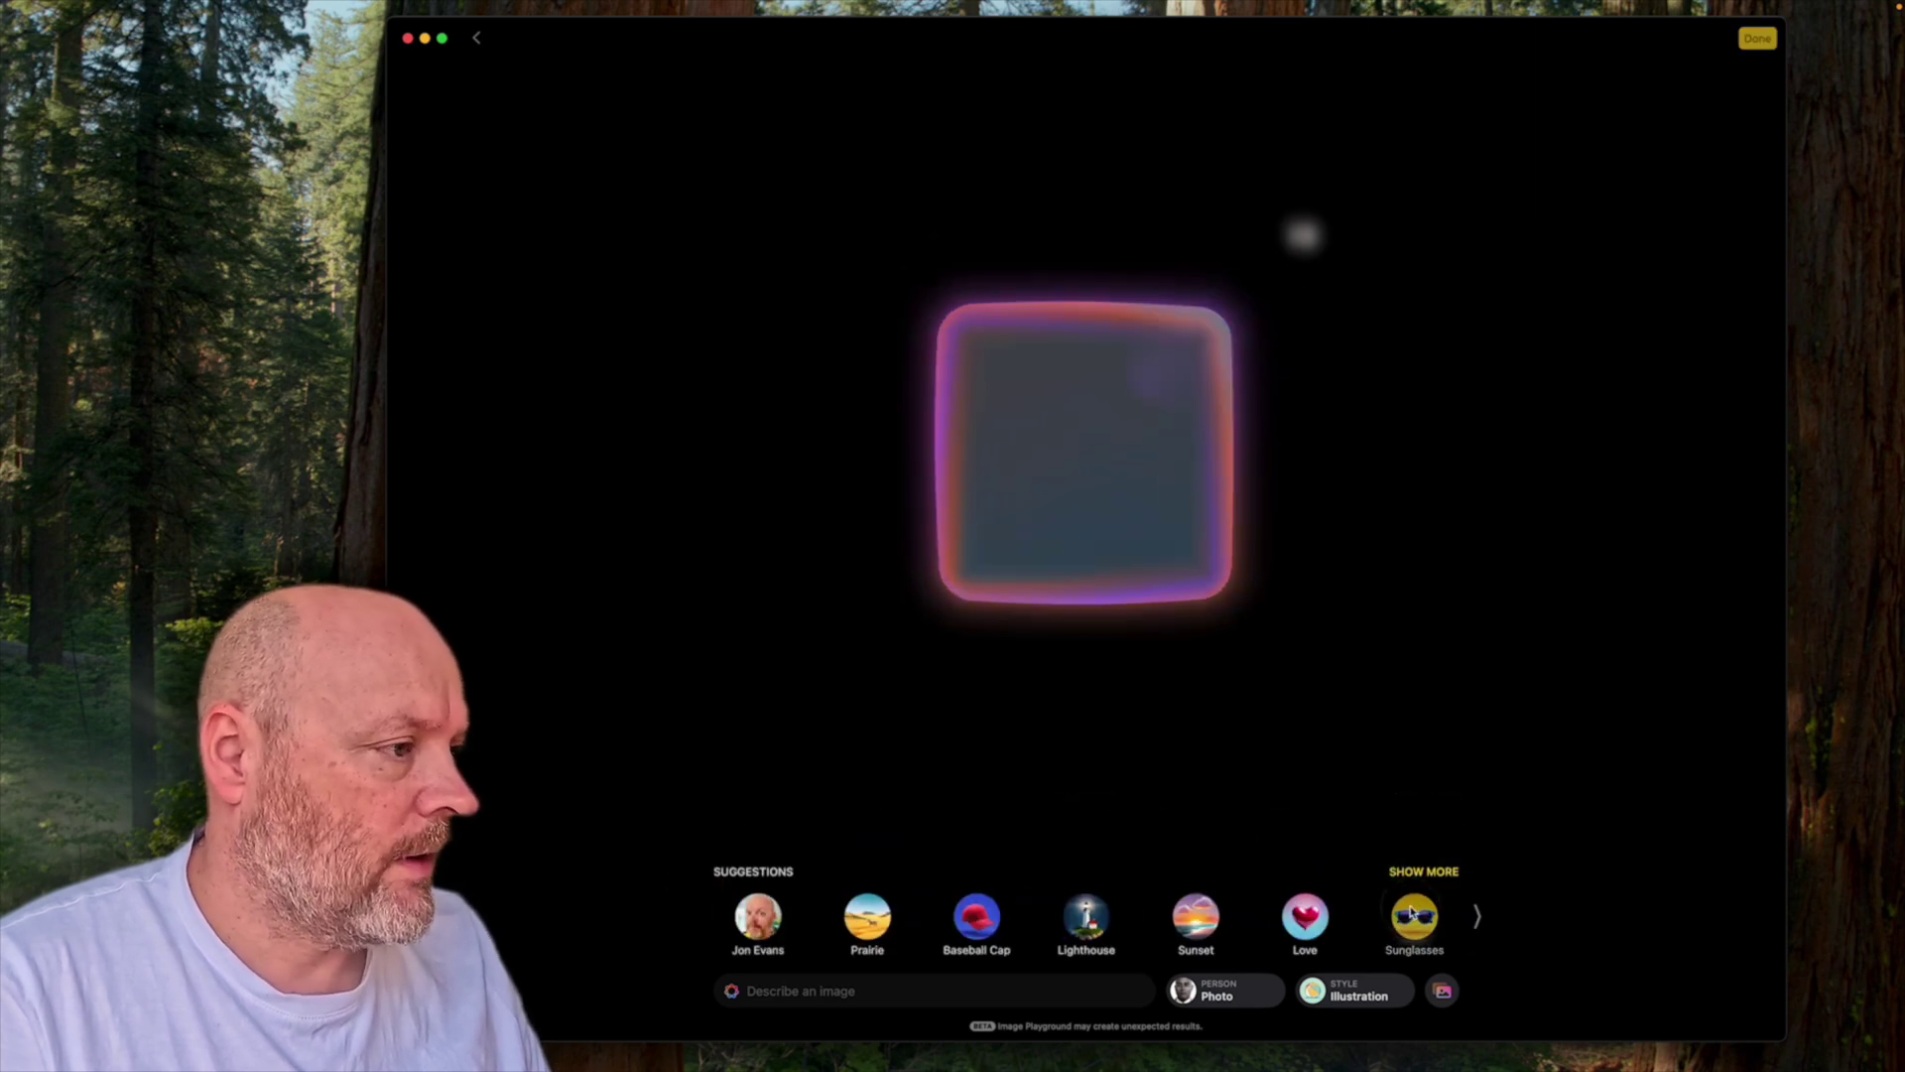
{"action": "left_click", "coordinate": [1486, 915]}
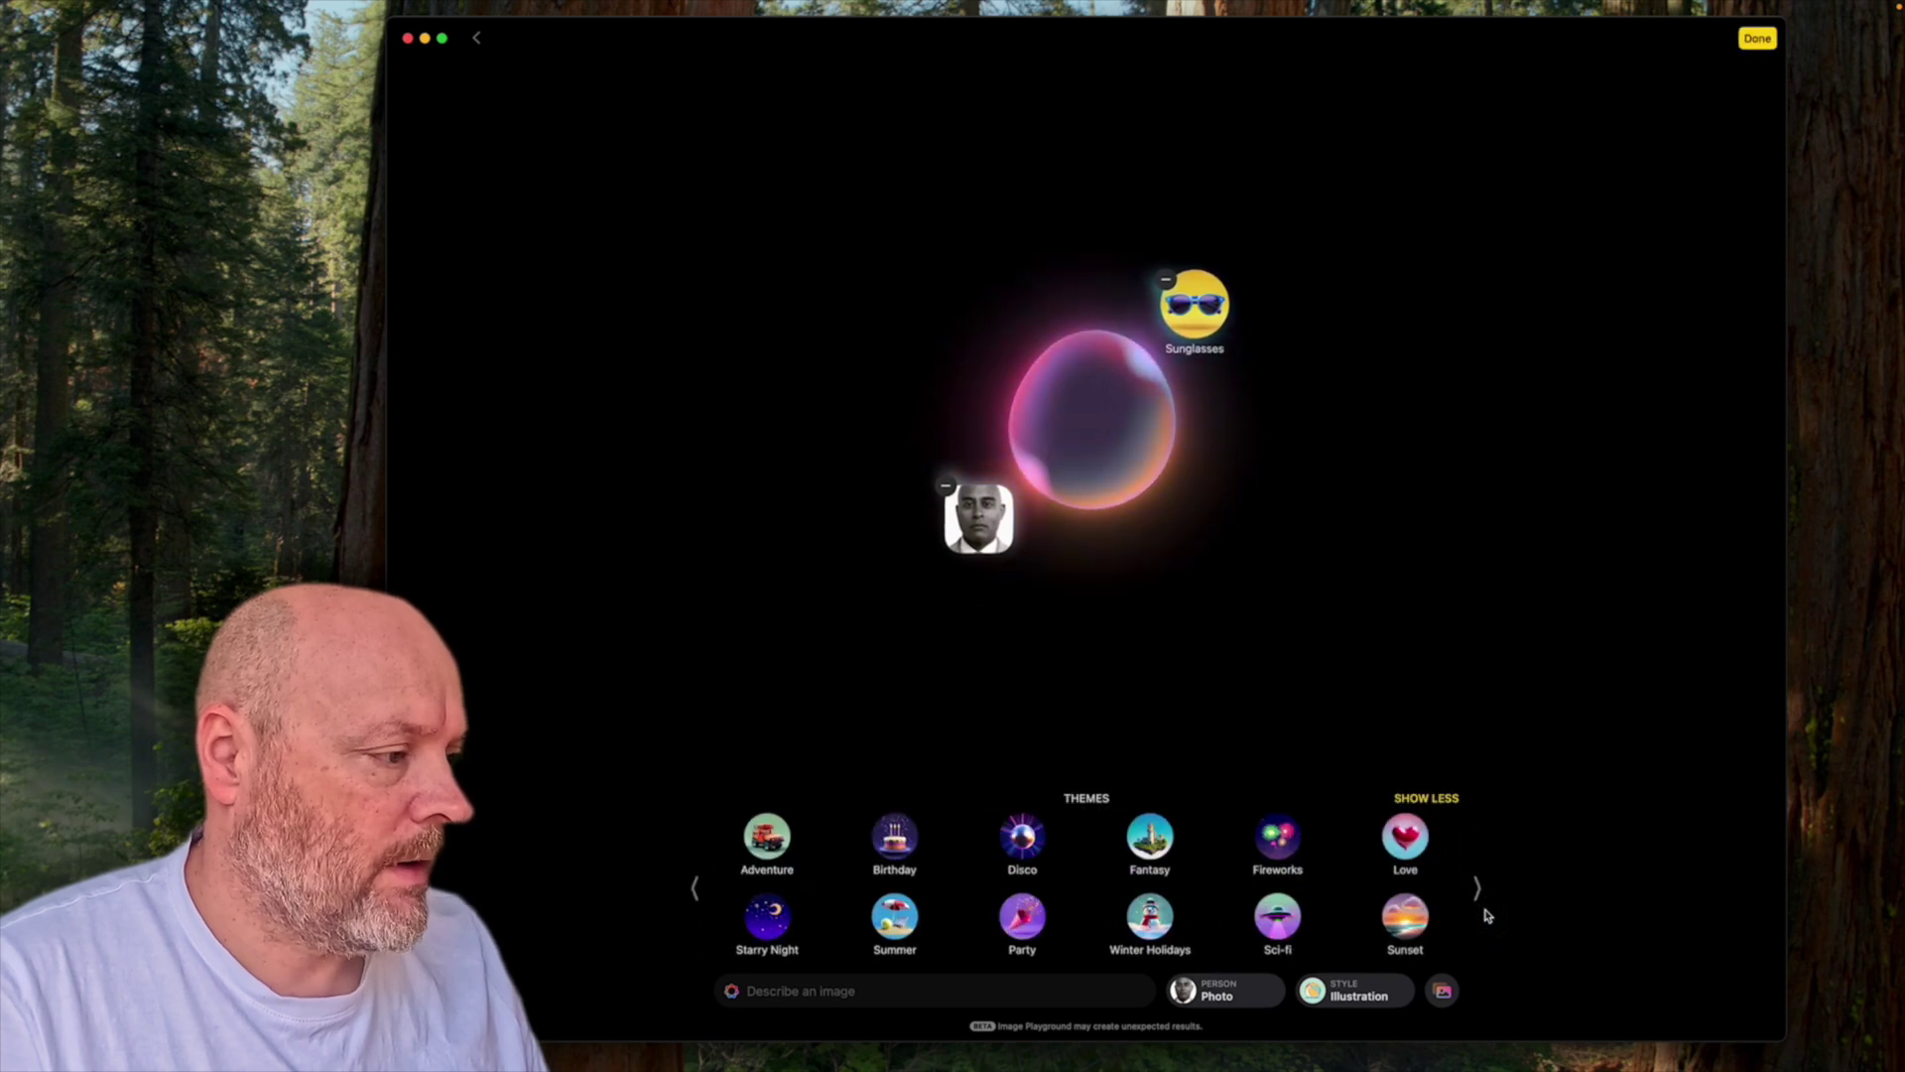
{"action": "left_click", "coordinate": [1278, 839]}
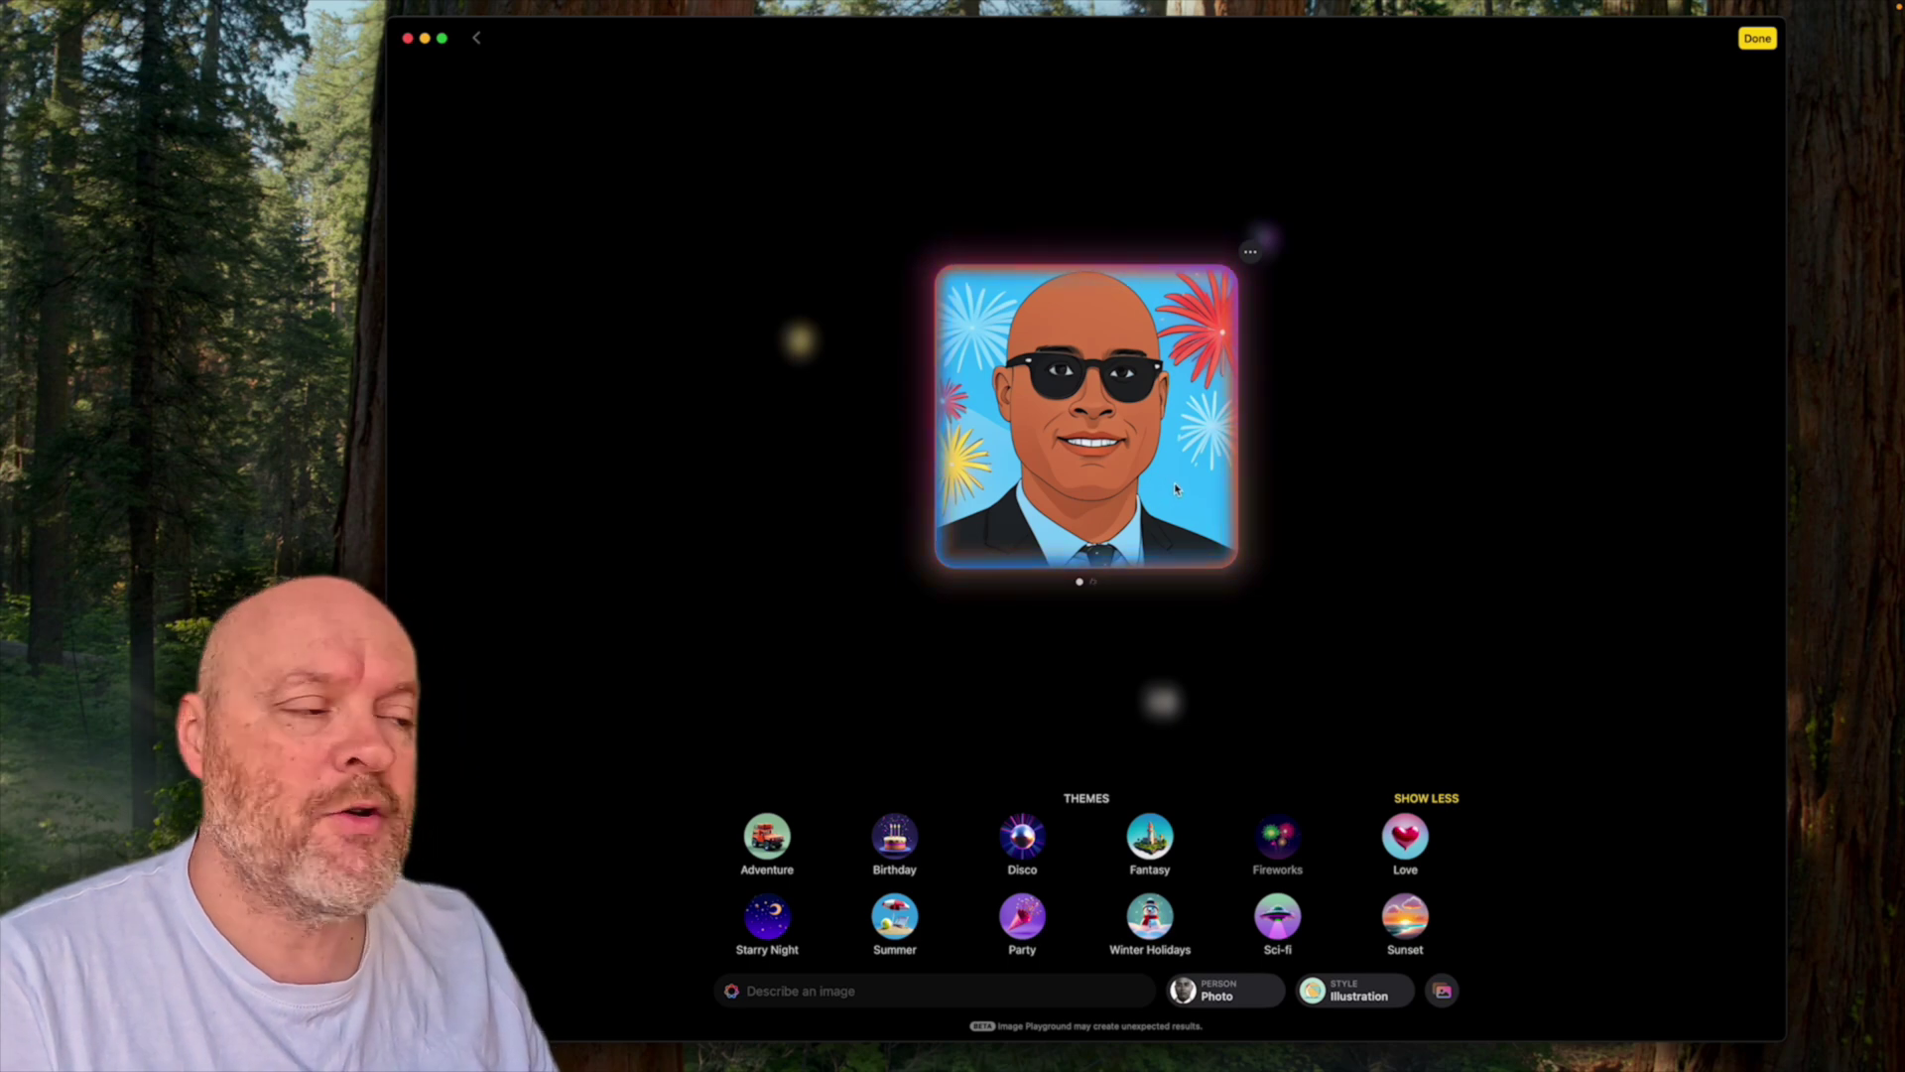
Settle on the third fireworks variant, save it, and return to the library
{"action": "left_click", "coordinate": [1272, 419]}
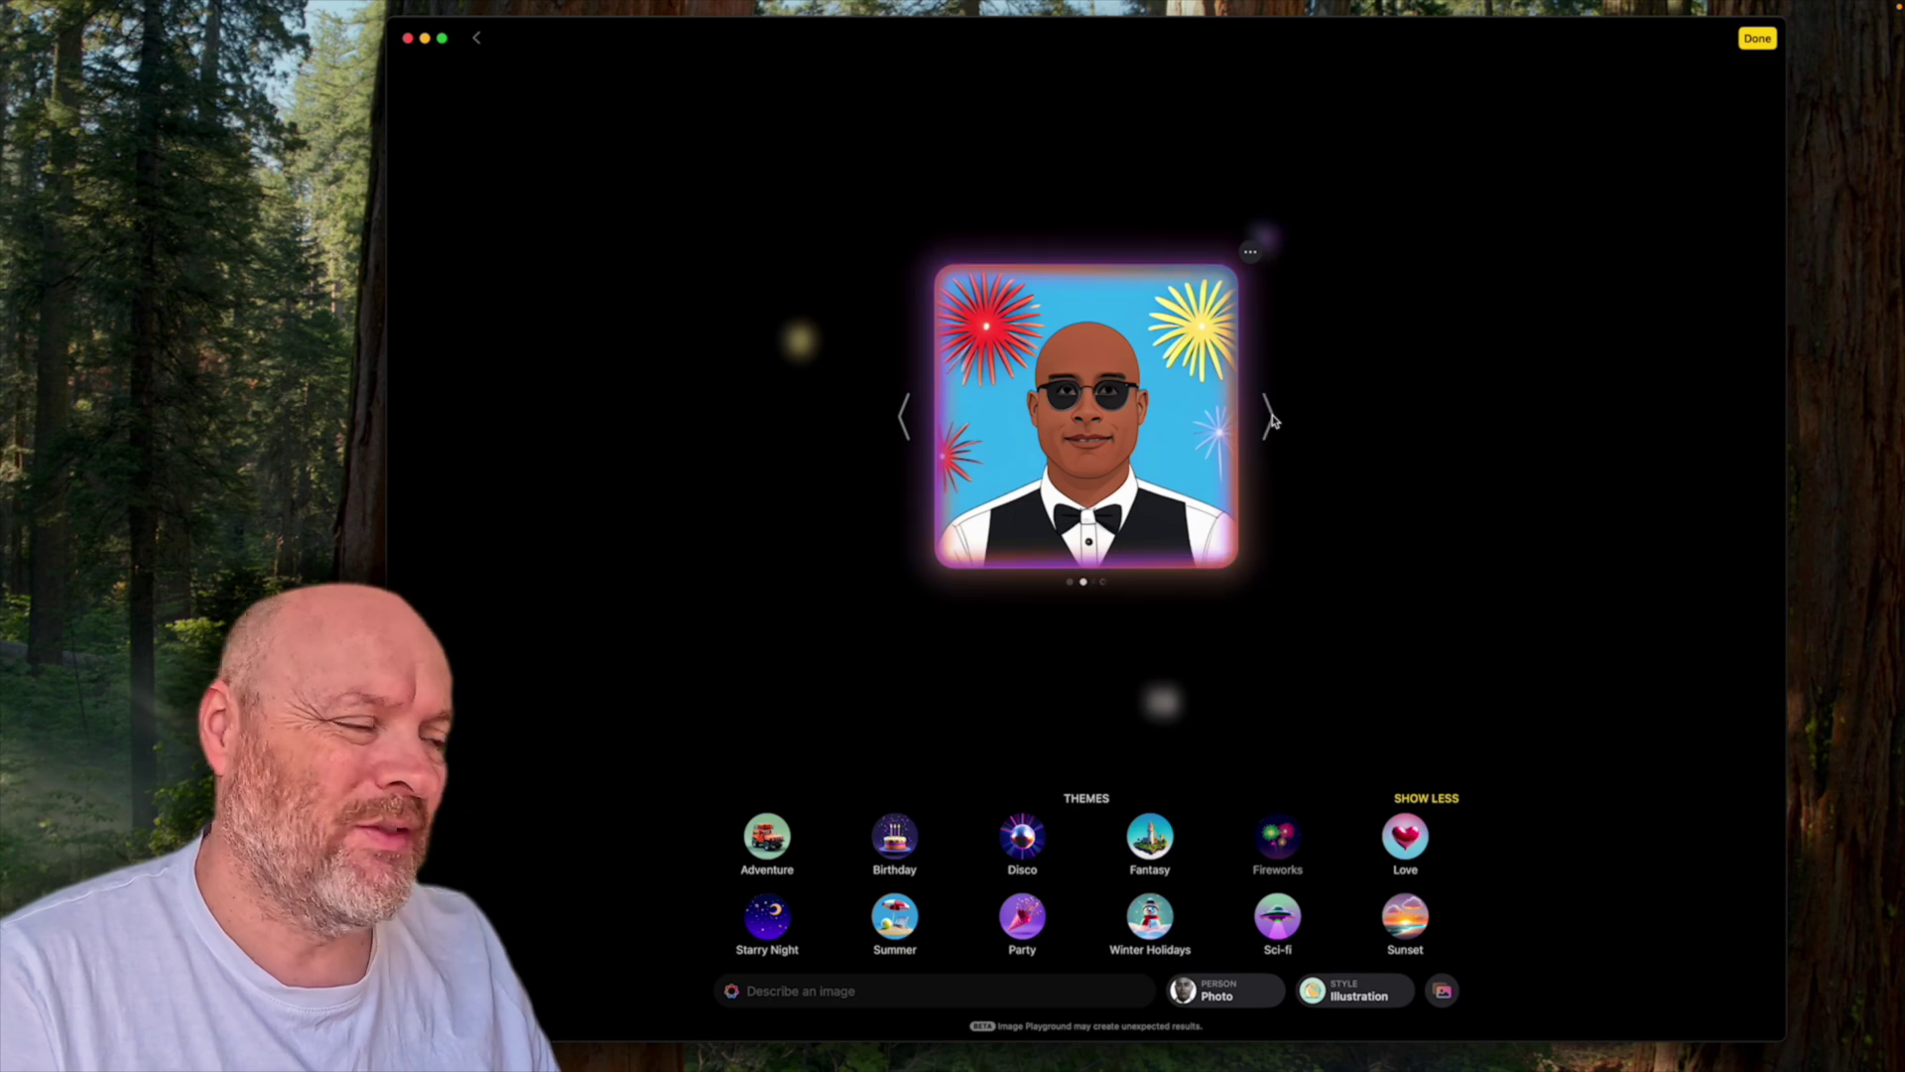
{"action": "left_click", "coordinate": [1272, 419]}
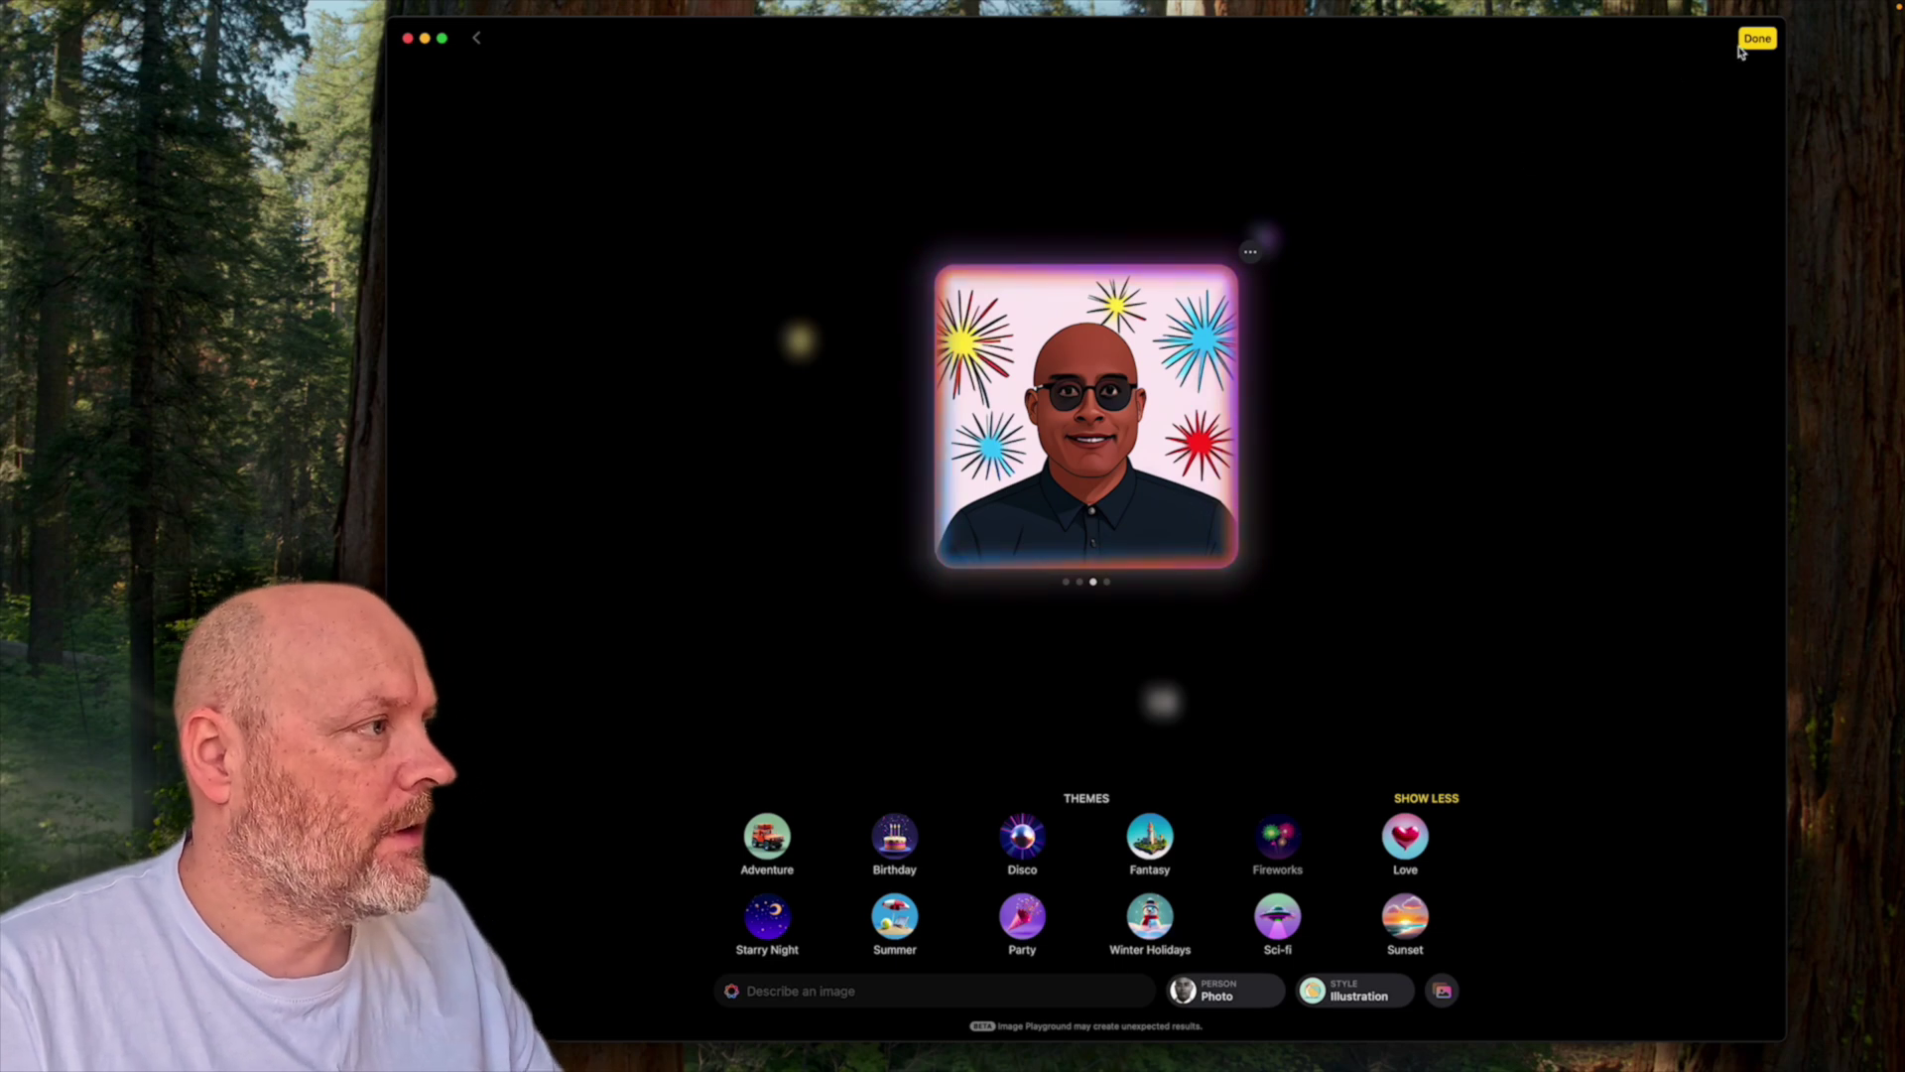
{"action": "left_click", "coordinate": [1754, 40]}
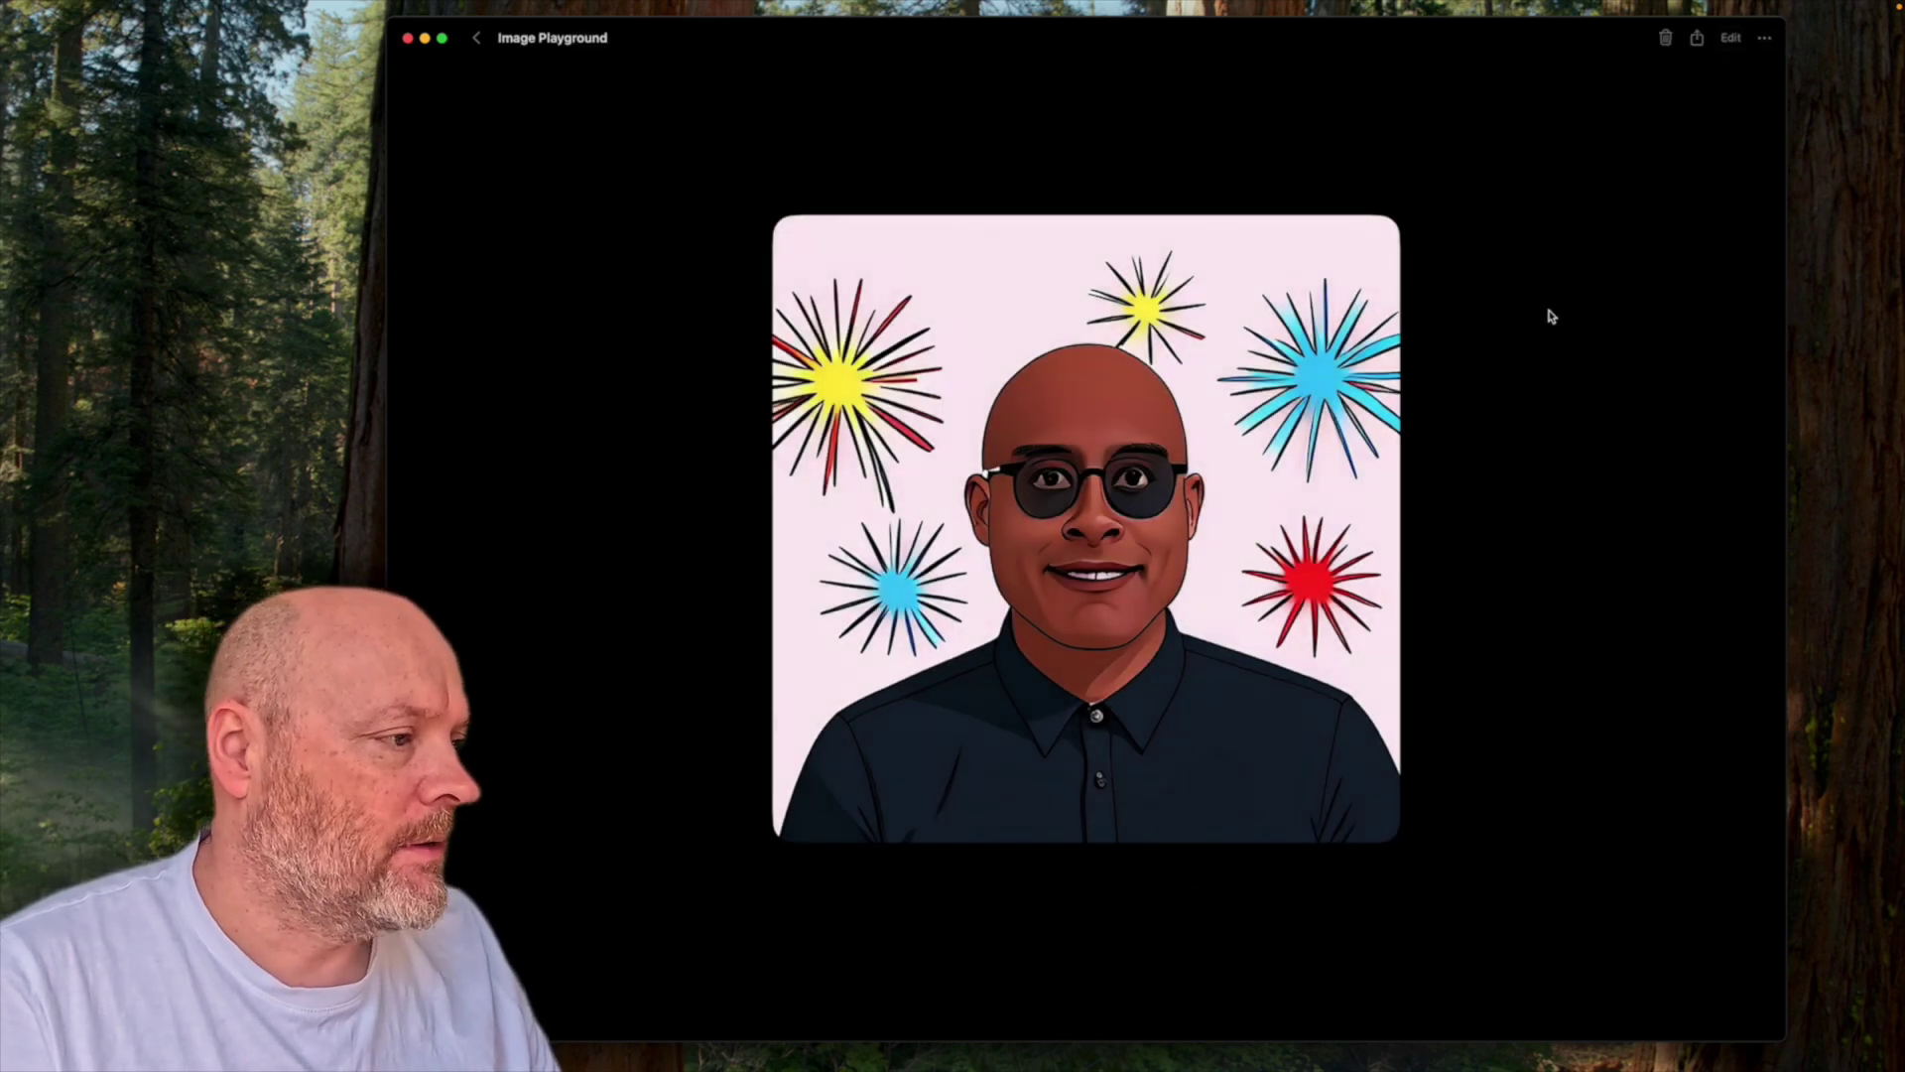
{"action": "left_click", "coordinate": [478, 40]}
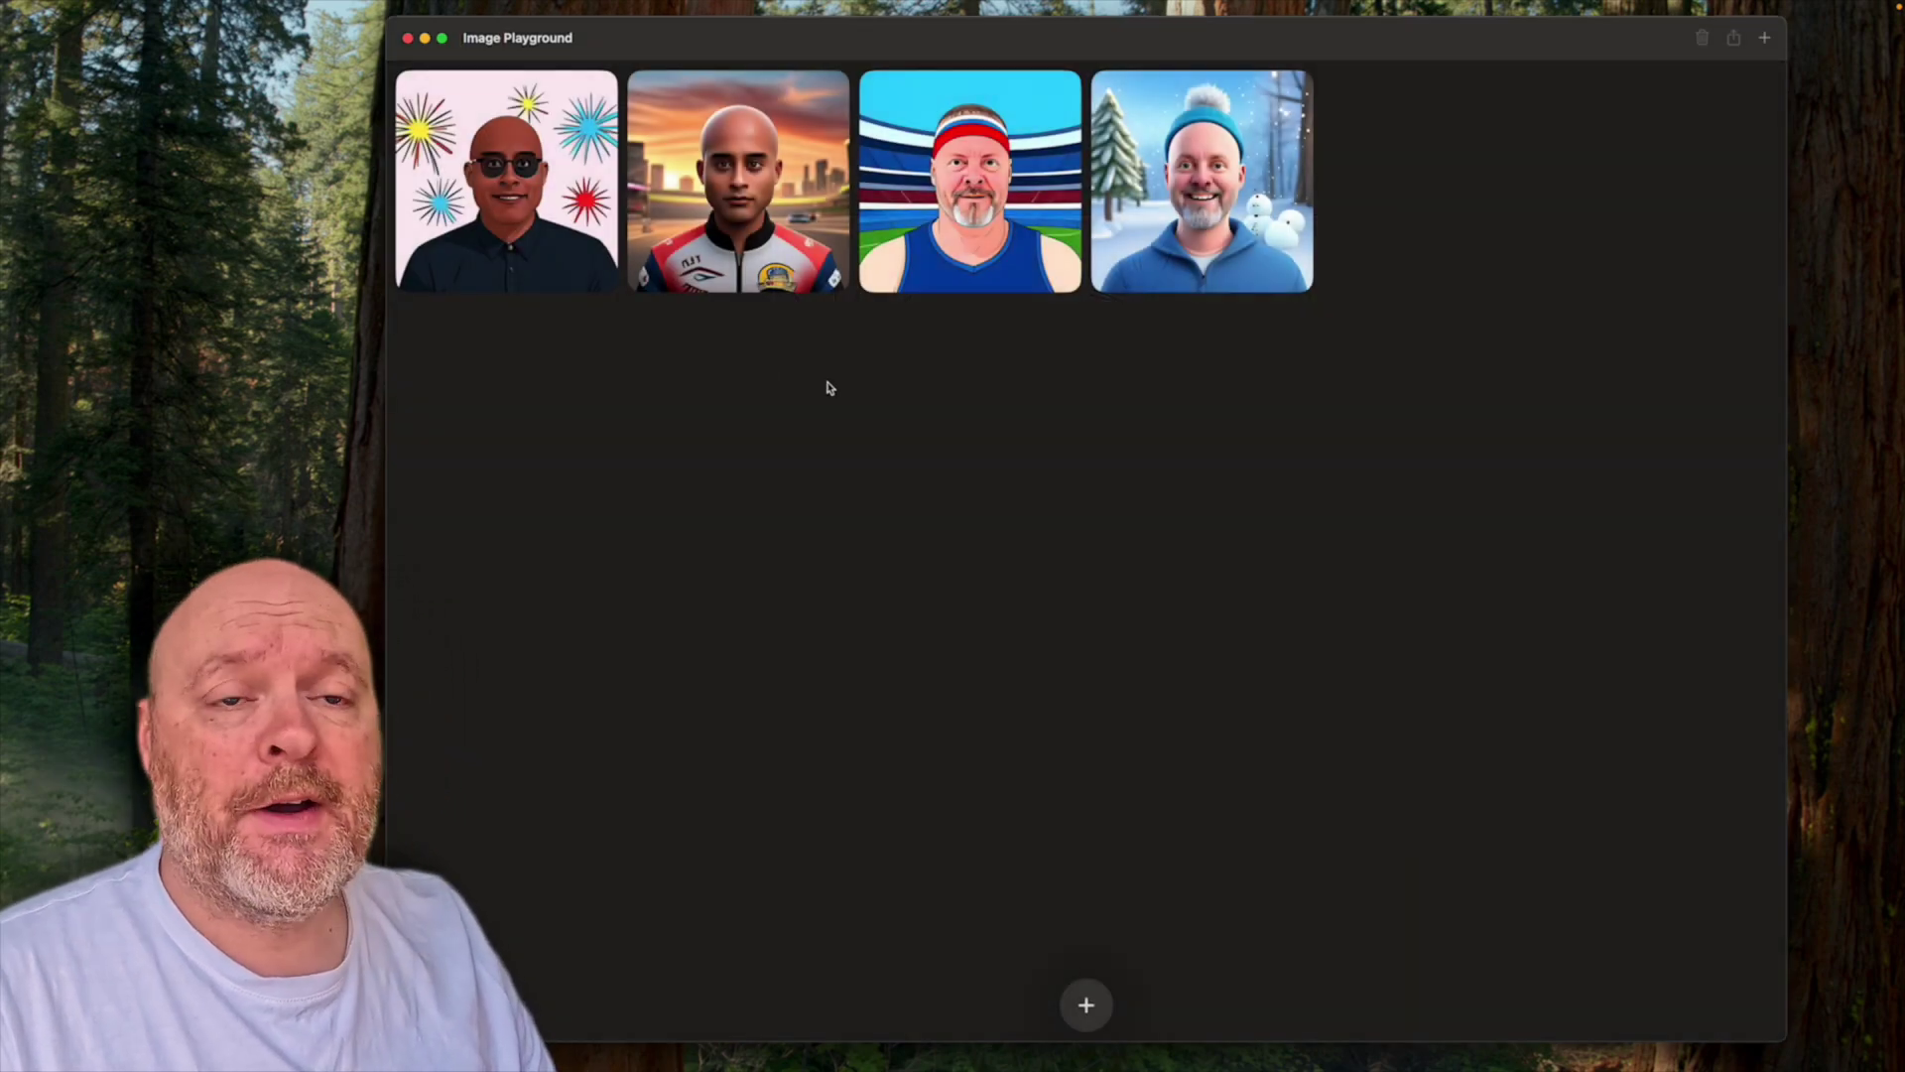
{"action": "left_click", "coordinate": [1084, 1004]}
Use the second host photo from the Podcast hosts album as the person
{"action": "left_click", "coordinate": [1442, 990]}
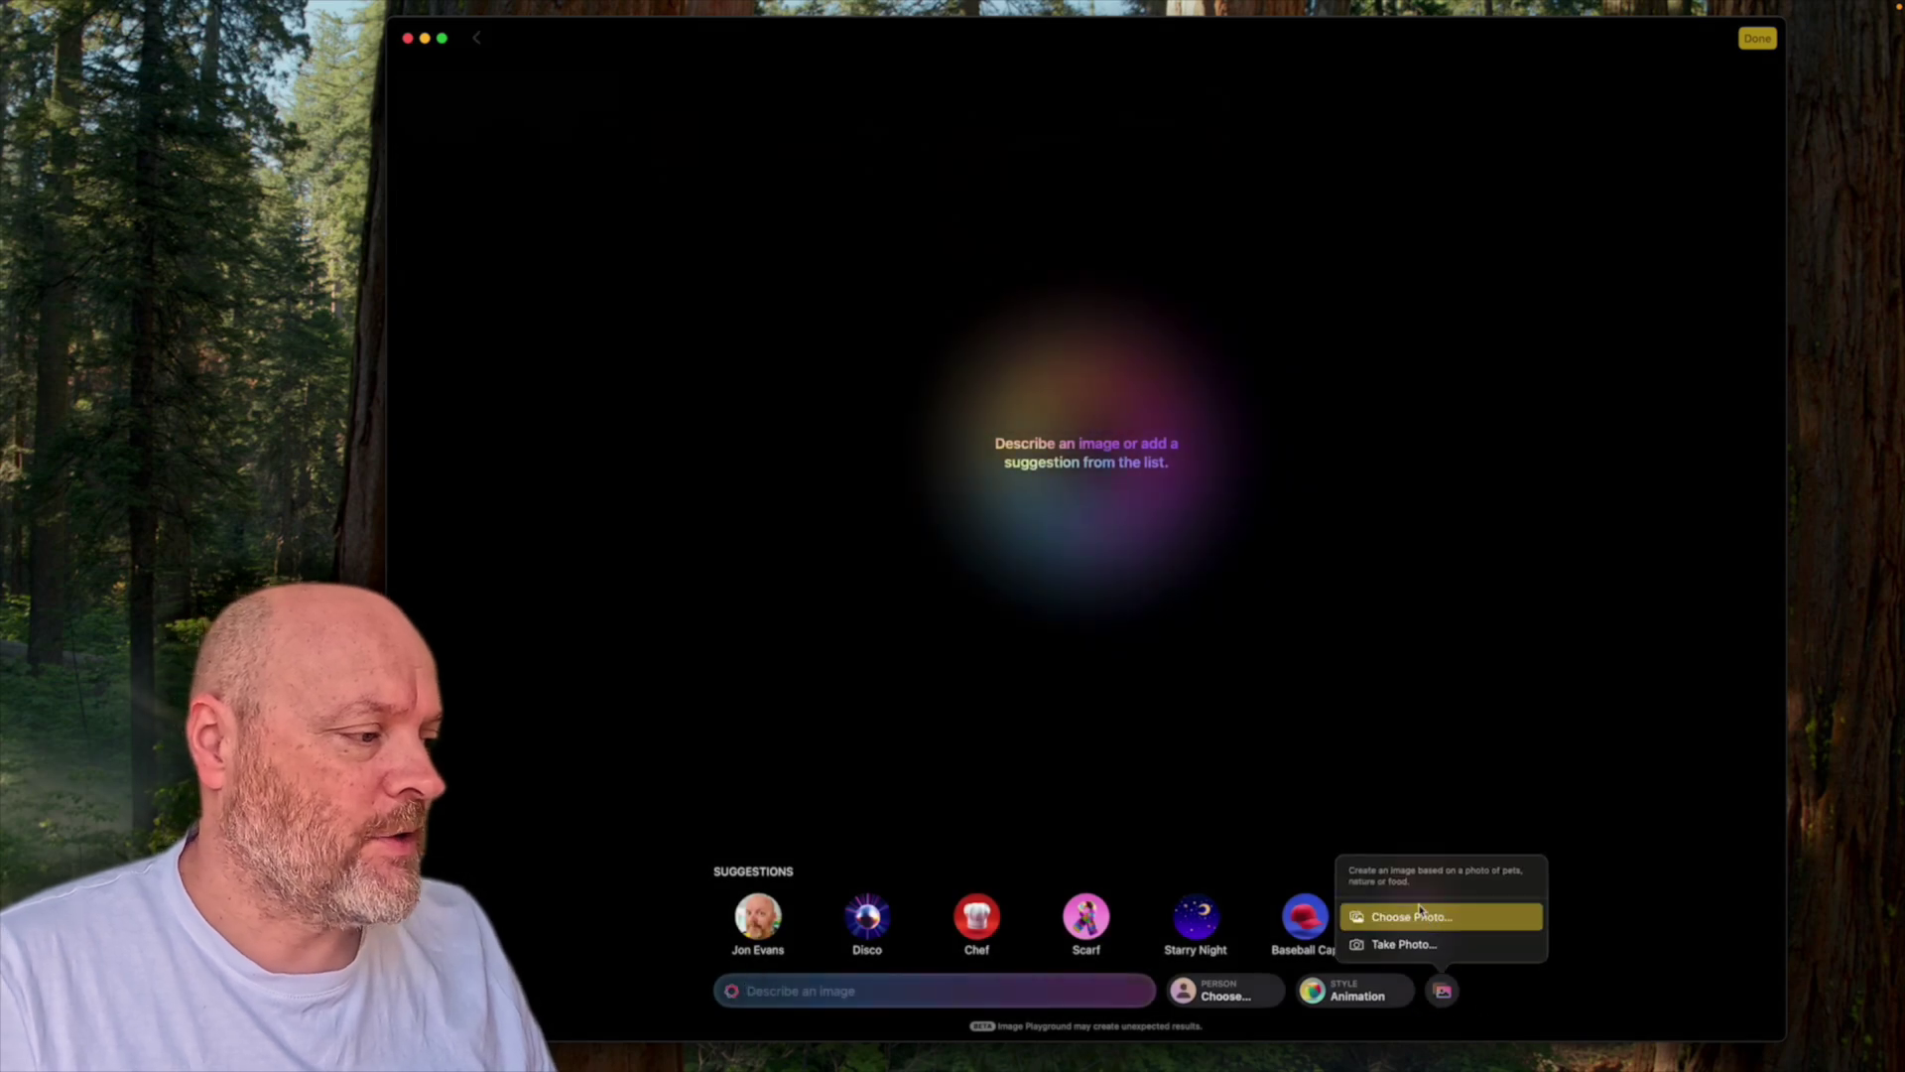
{"action": "left_click", "coordinate": [1420, 911]}
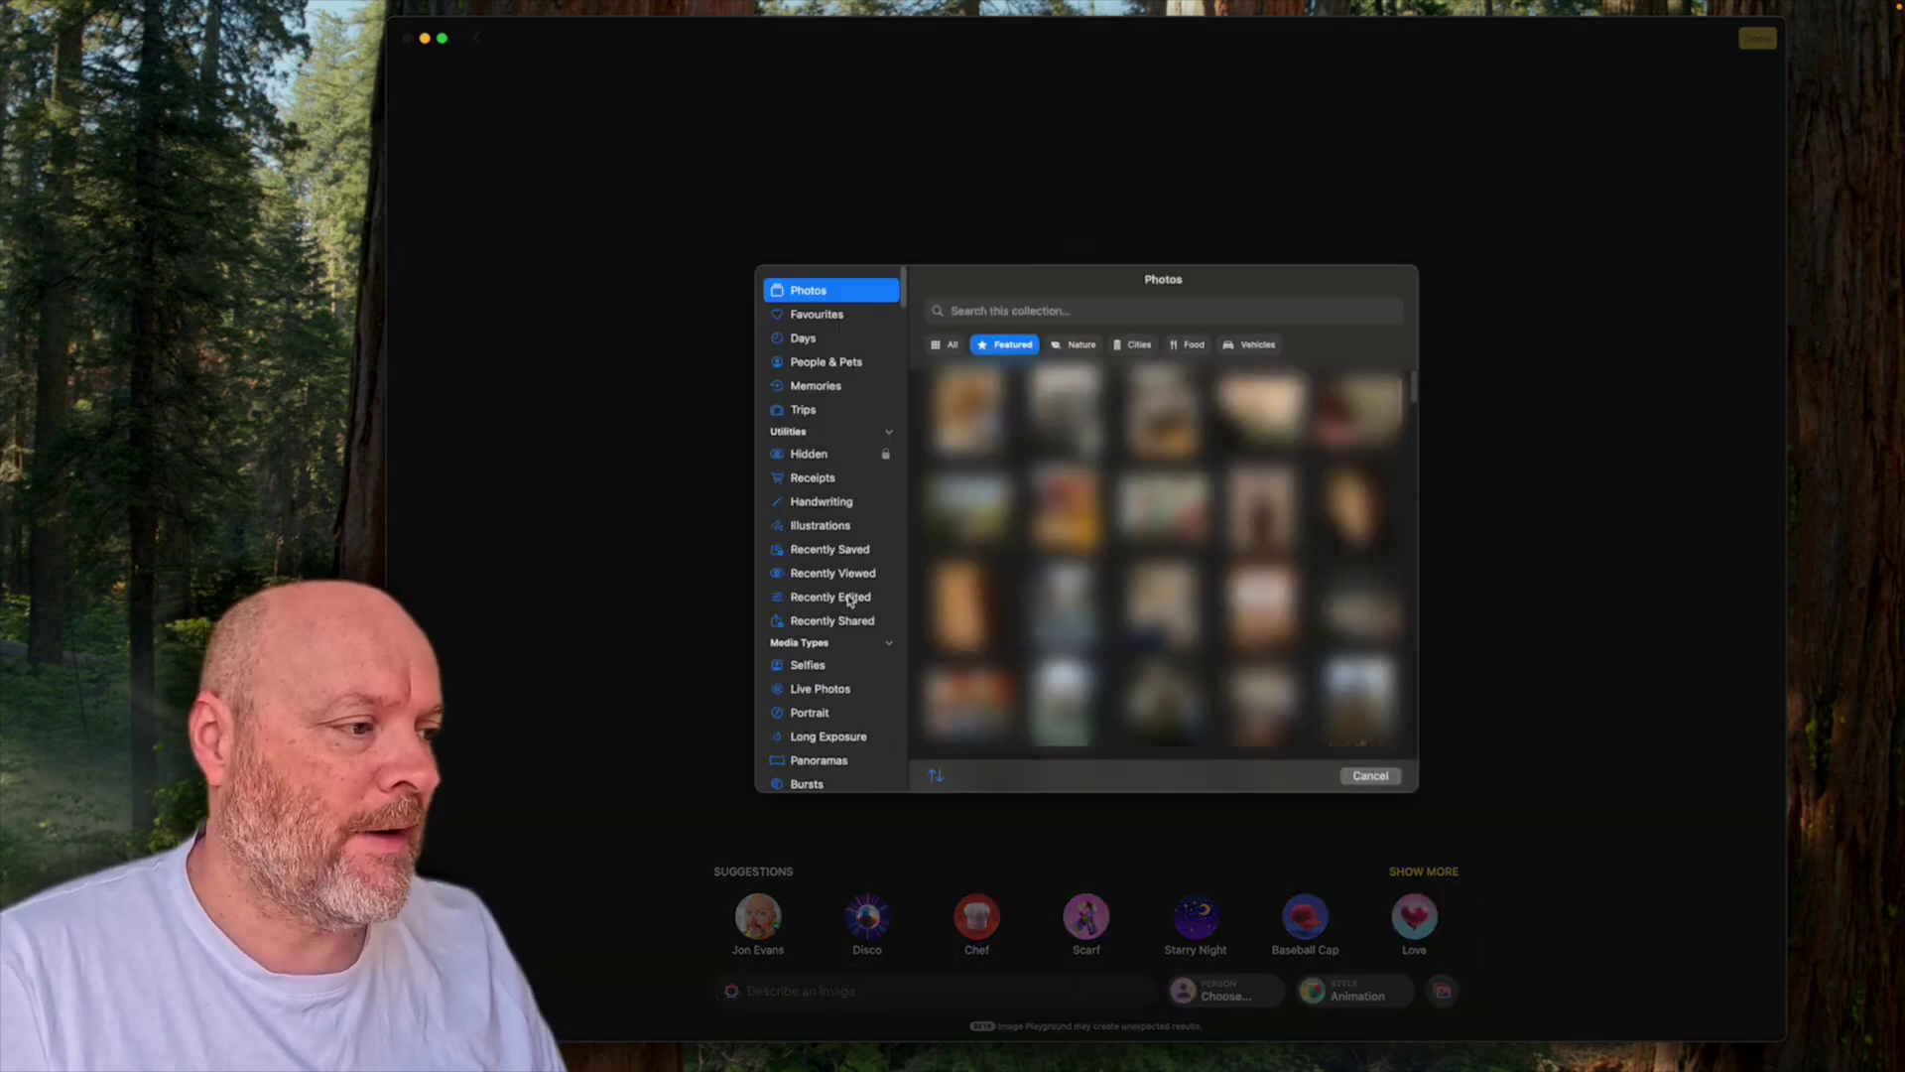
{"action": "scroll", "coordinate": [843, 615], "scroll_direction": "down", "scroll_amount": 5}
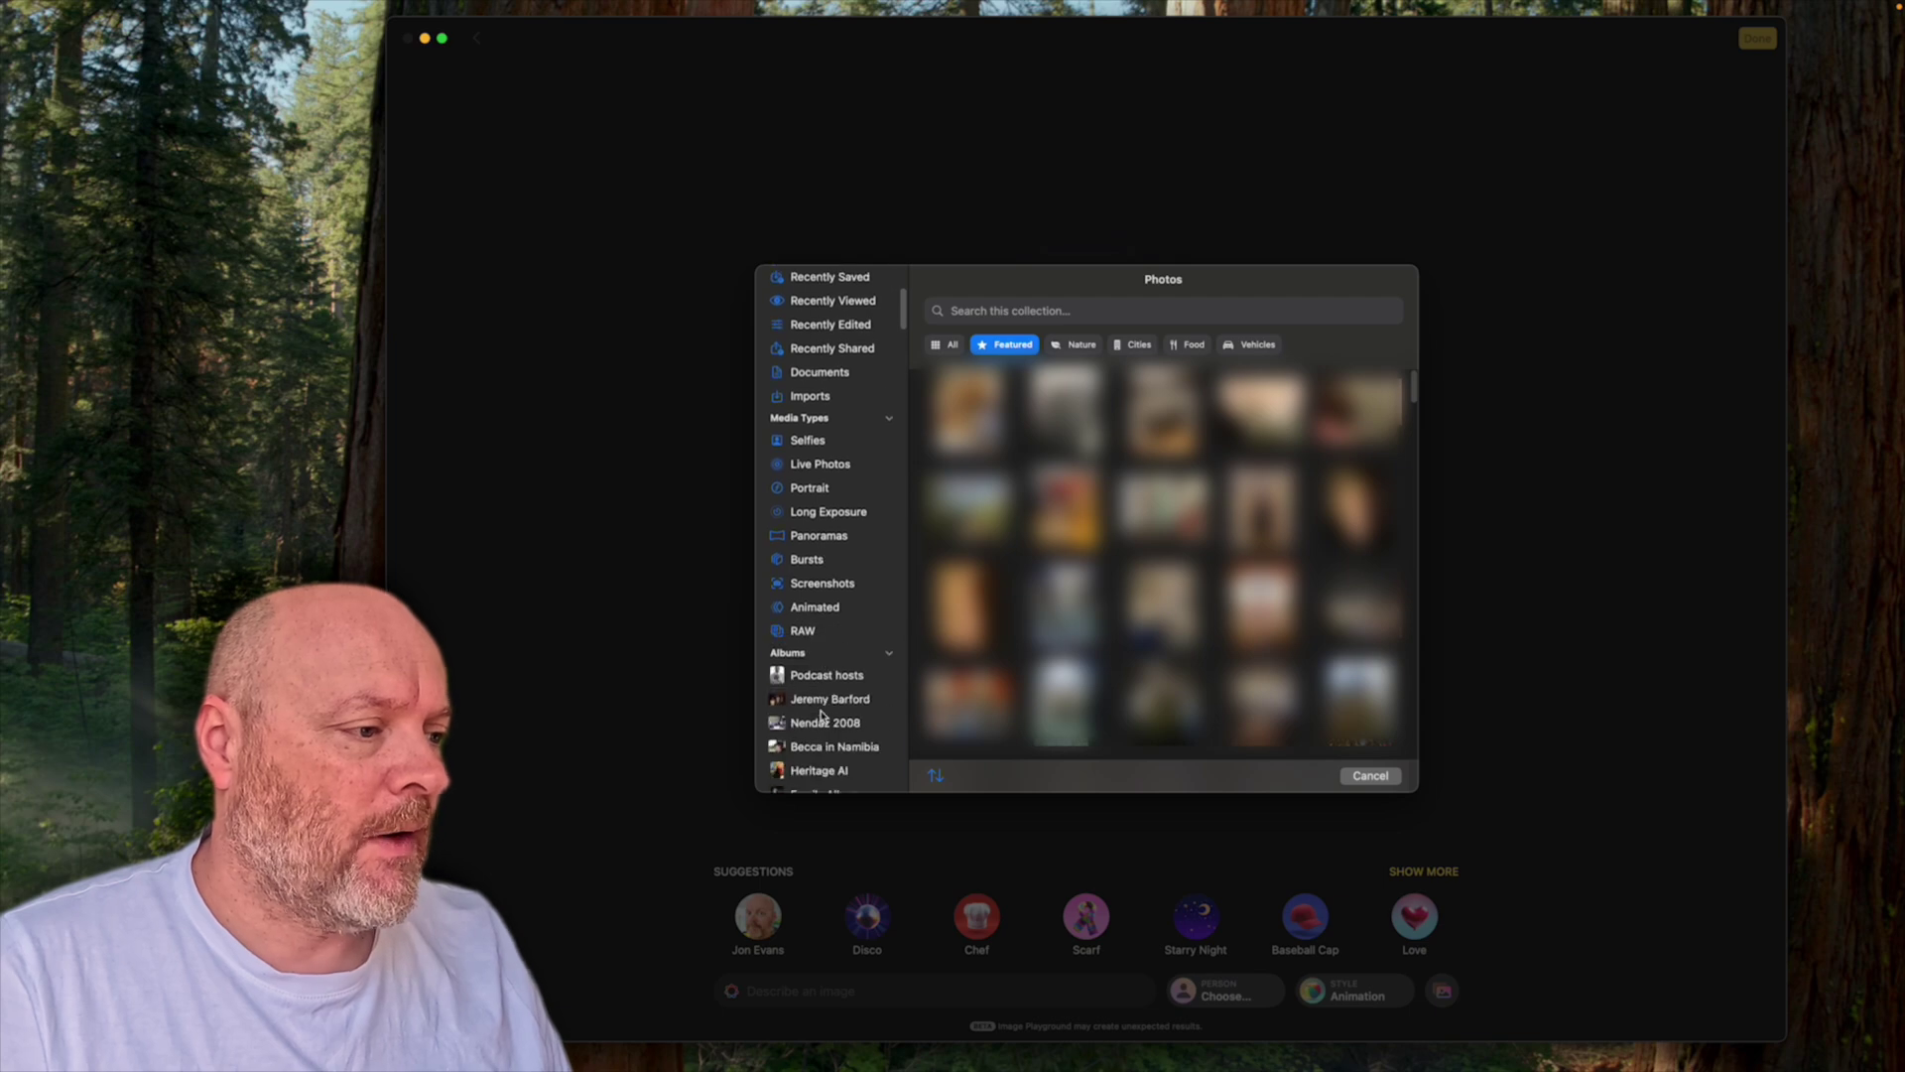
{"action": "left_click", "coordinate": [824, 678]}
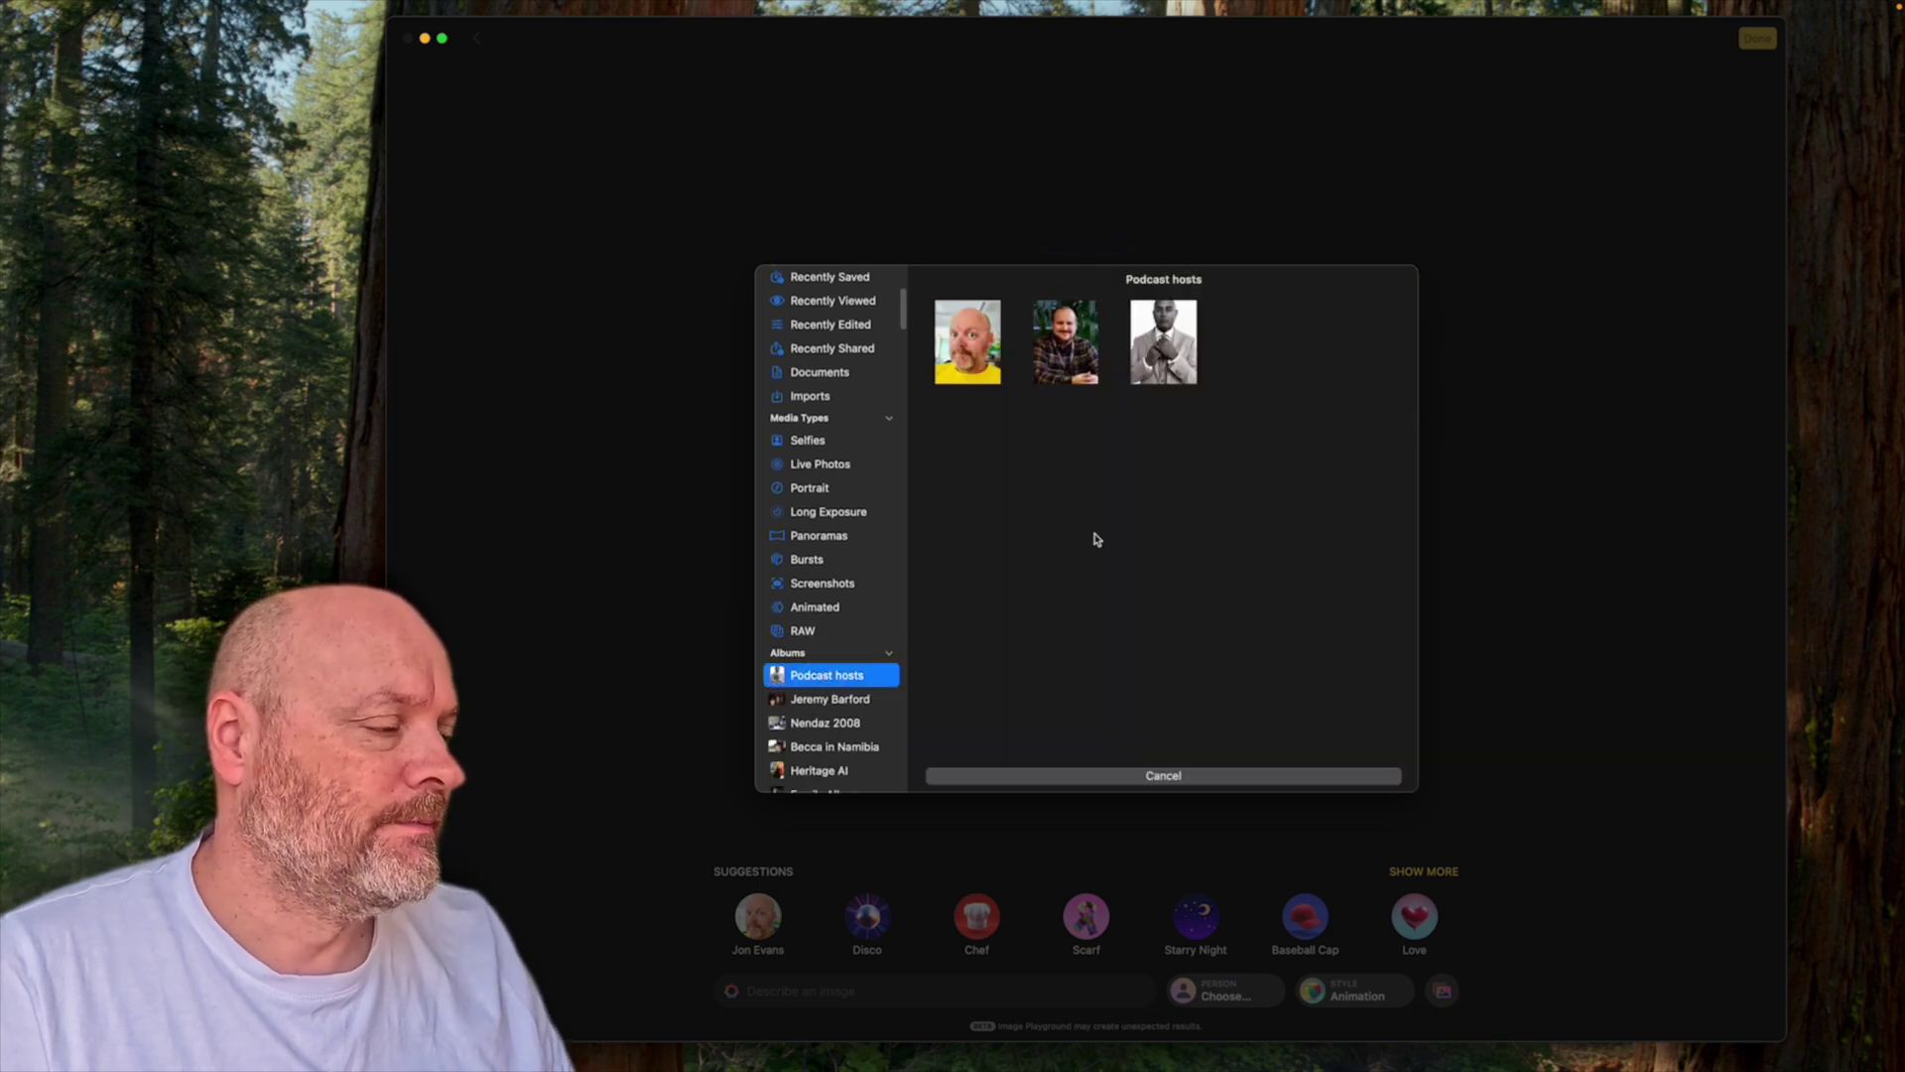
{"action": "left_click", "coordinate": [1070, 357]}
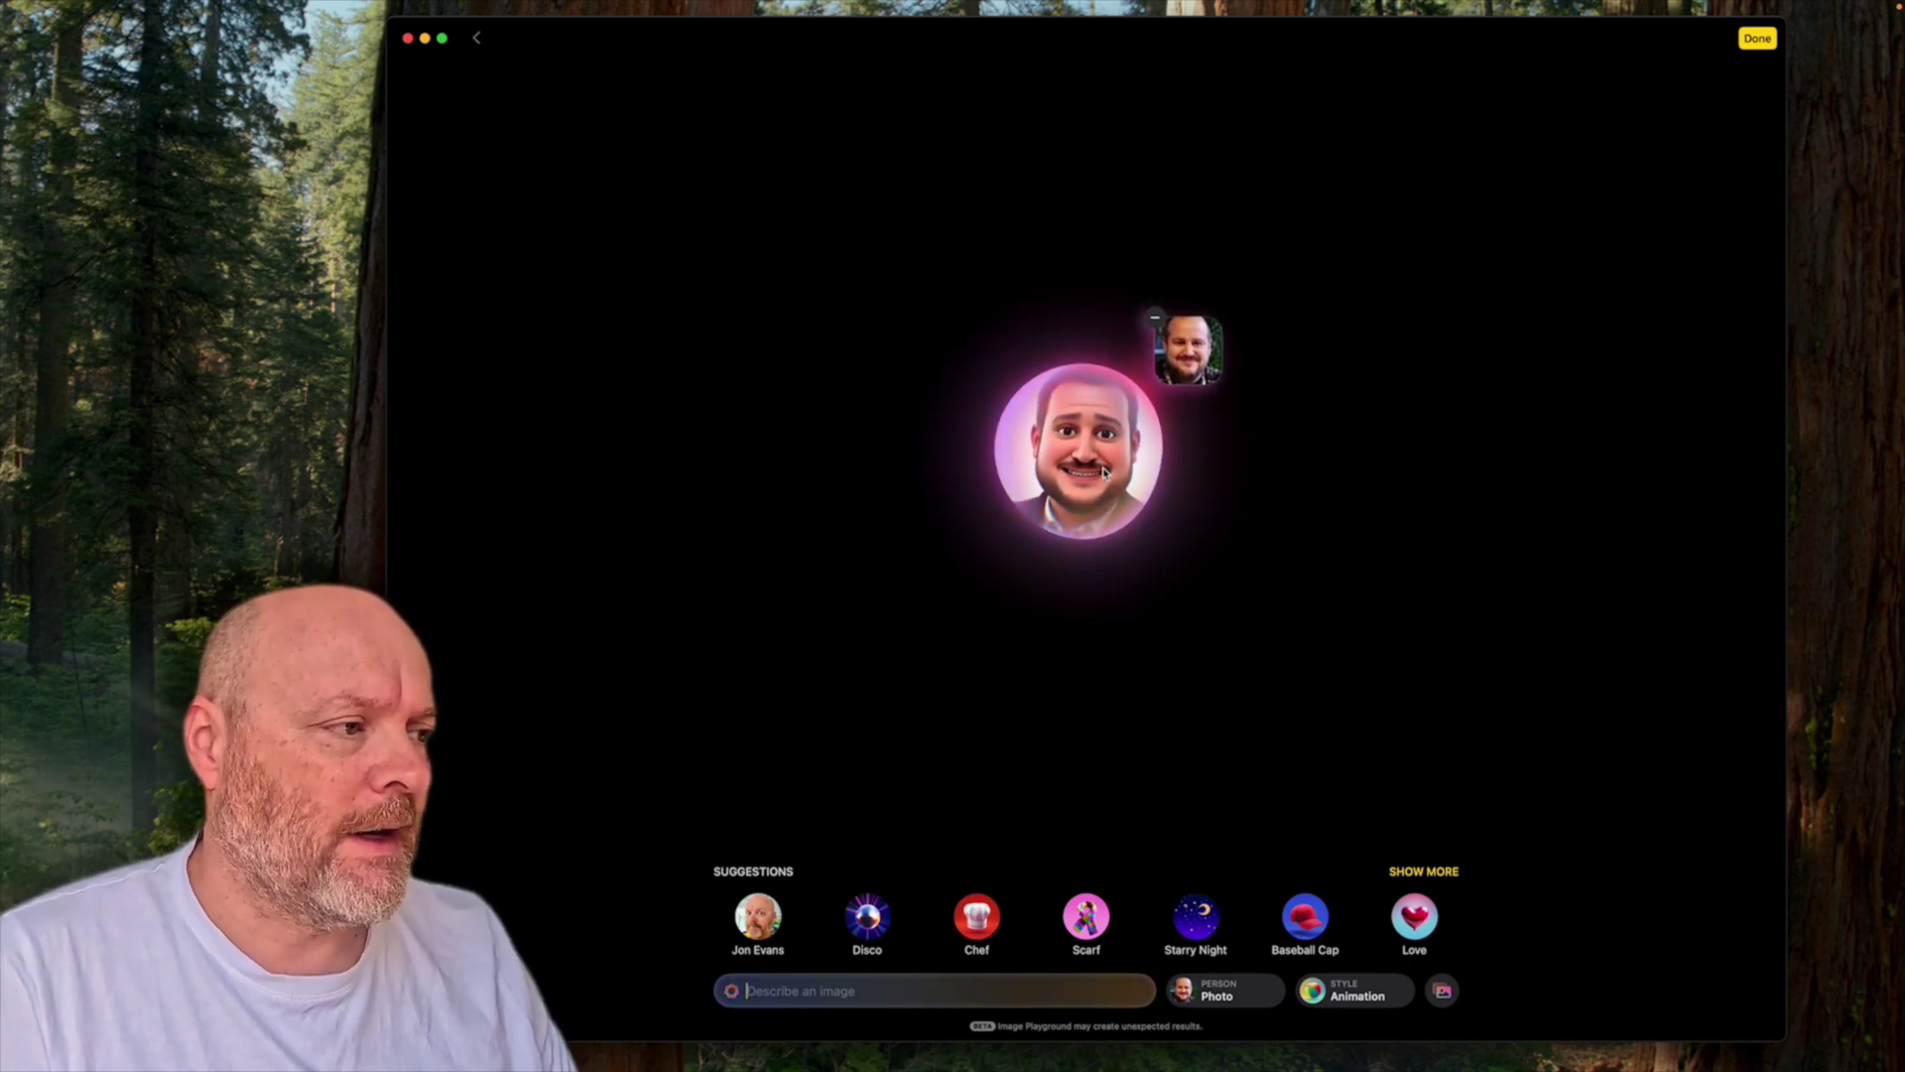
Page through the Animation portraits and stop on the suit-and-red-tie version
{"action": "left_click", "coordinate": [1274, 465]}
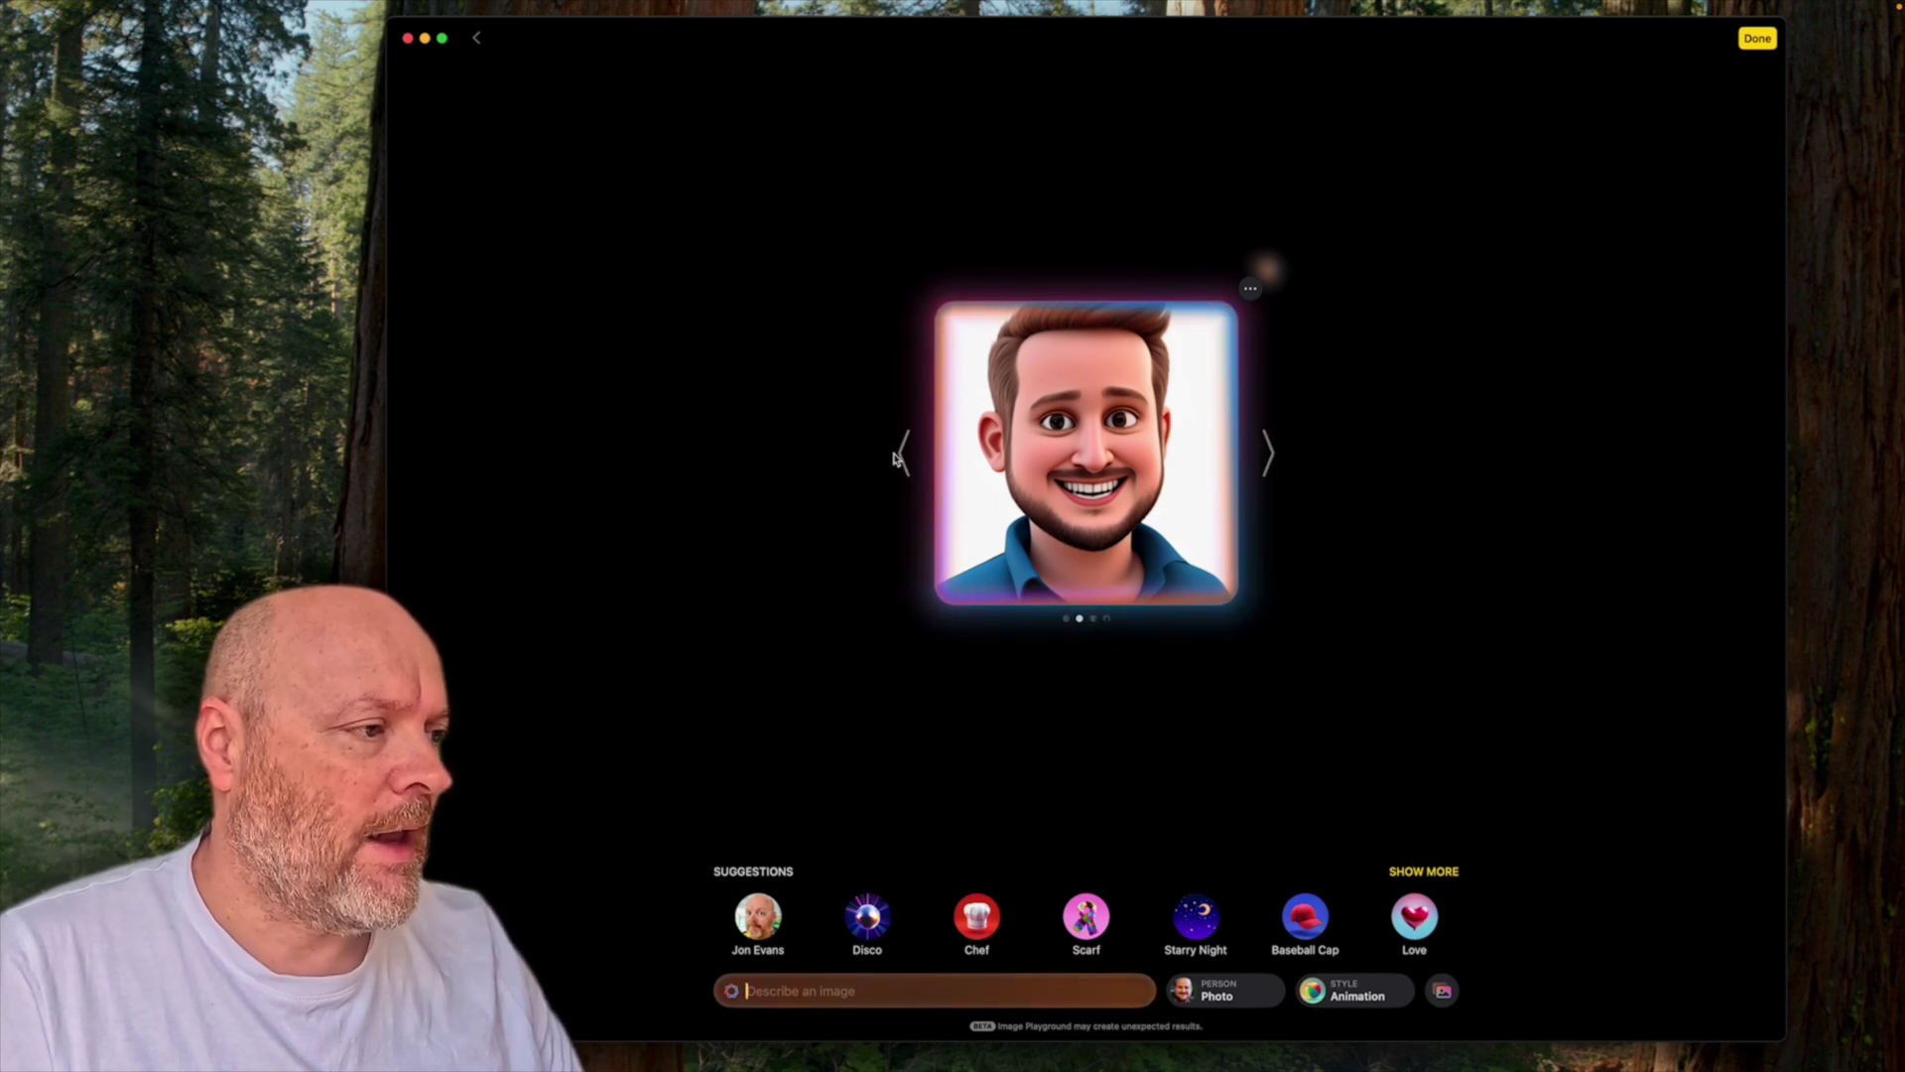
{"action": "left_click", "coordinate": [900, 457]}
{"action": "left_click", "coordinate": [1282, 458]}
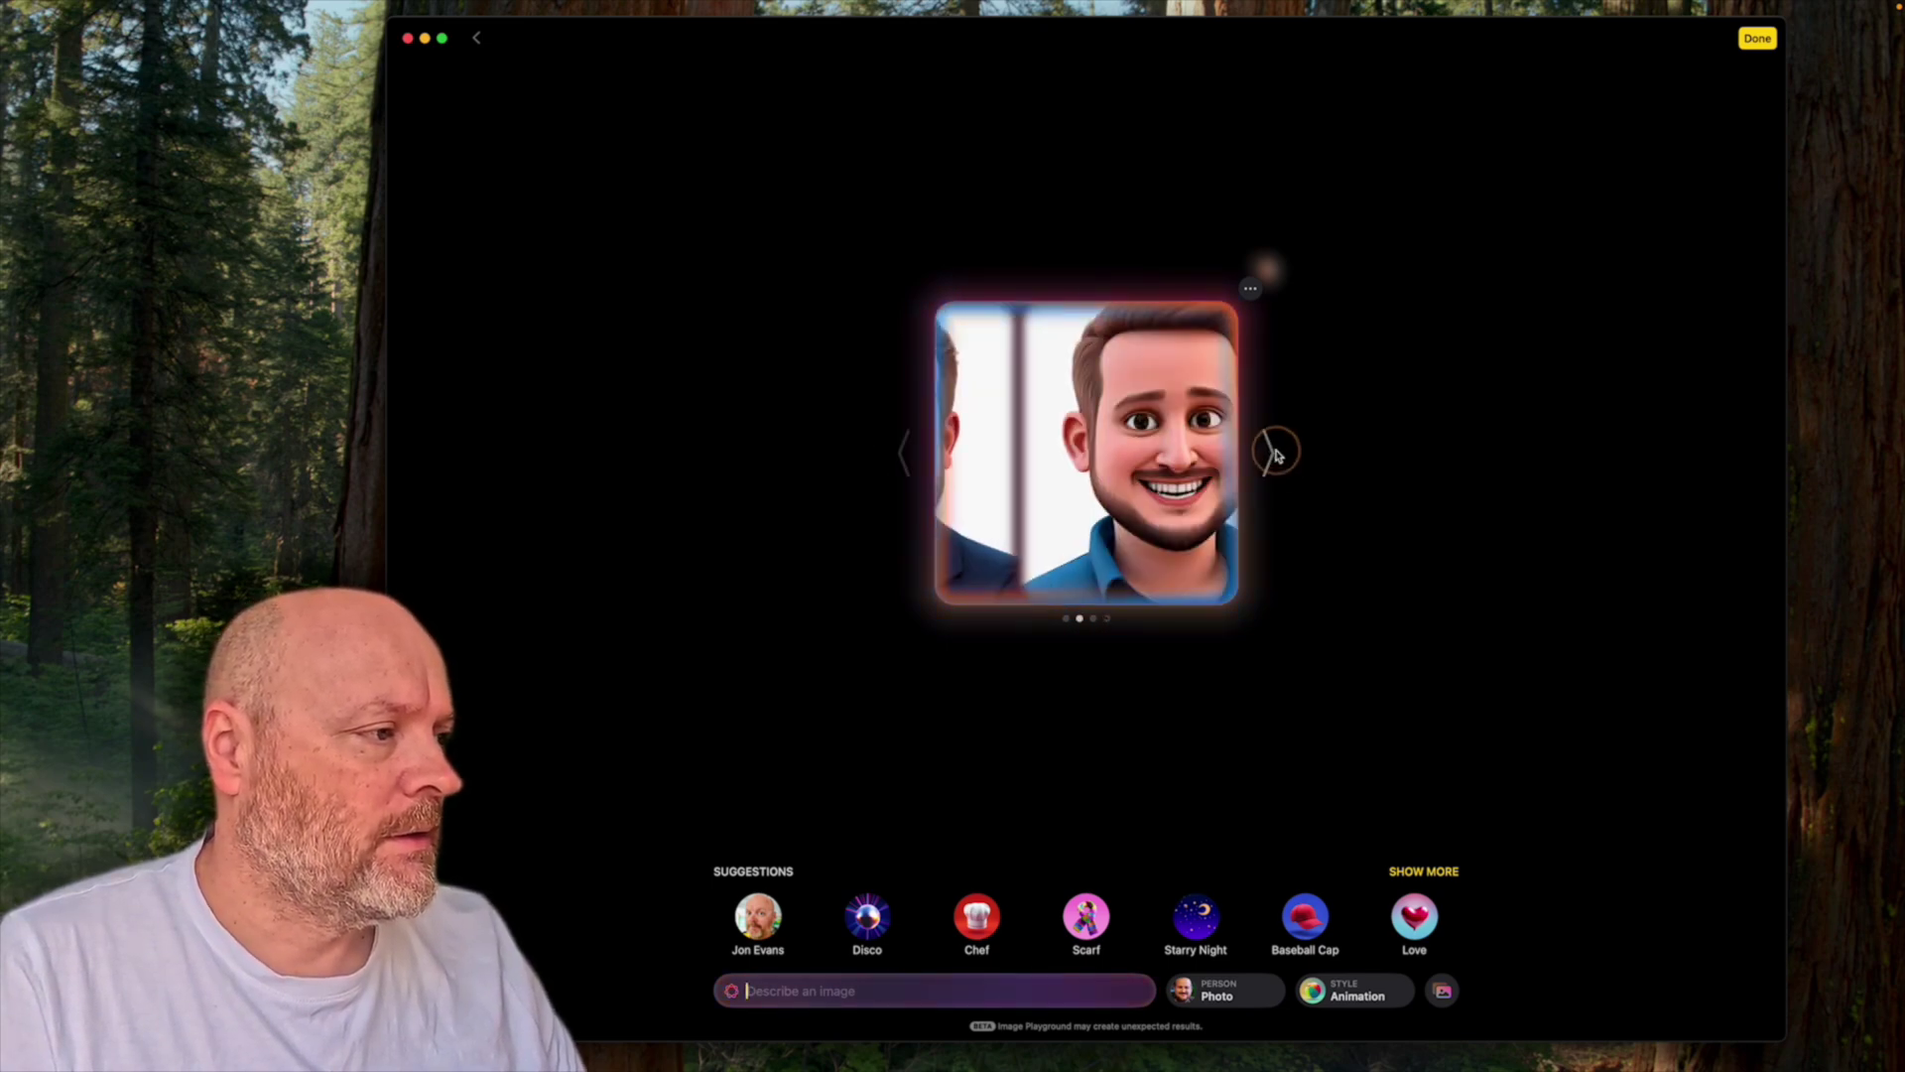
{"action": "left_click", "coordinate": [1271, 454]}
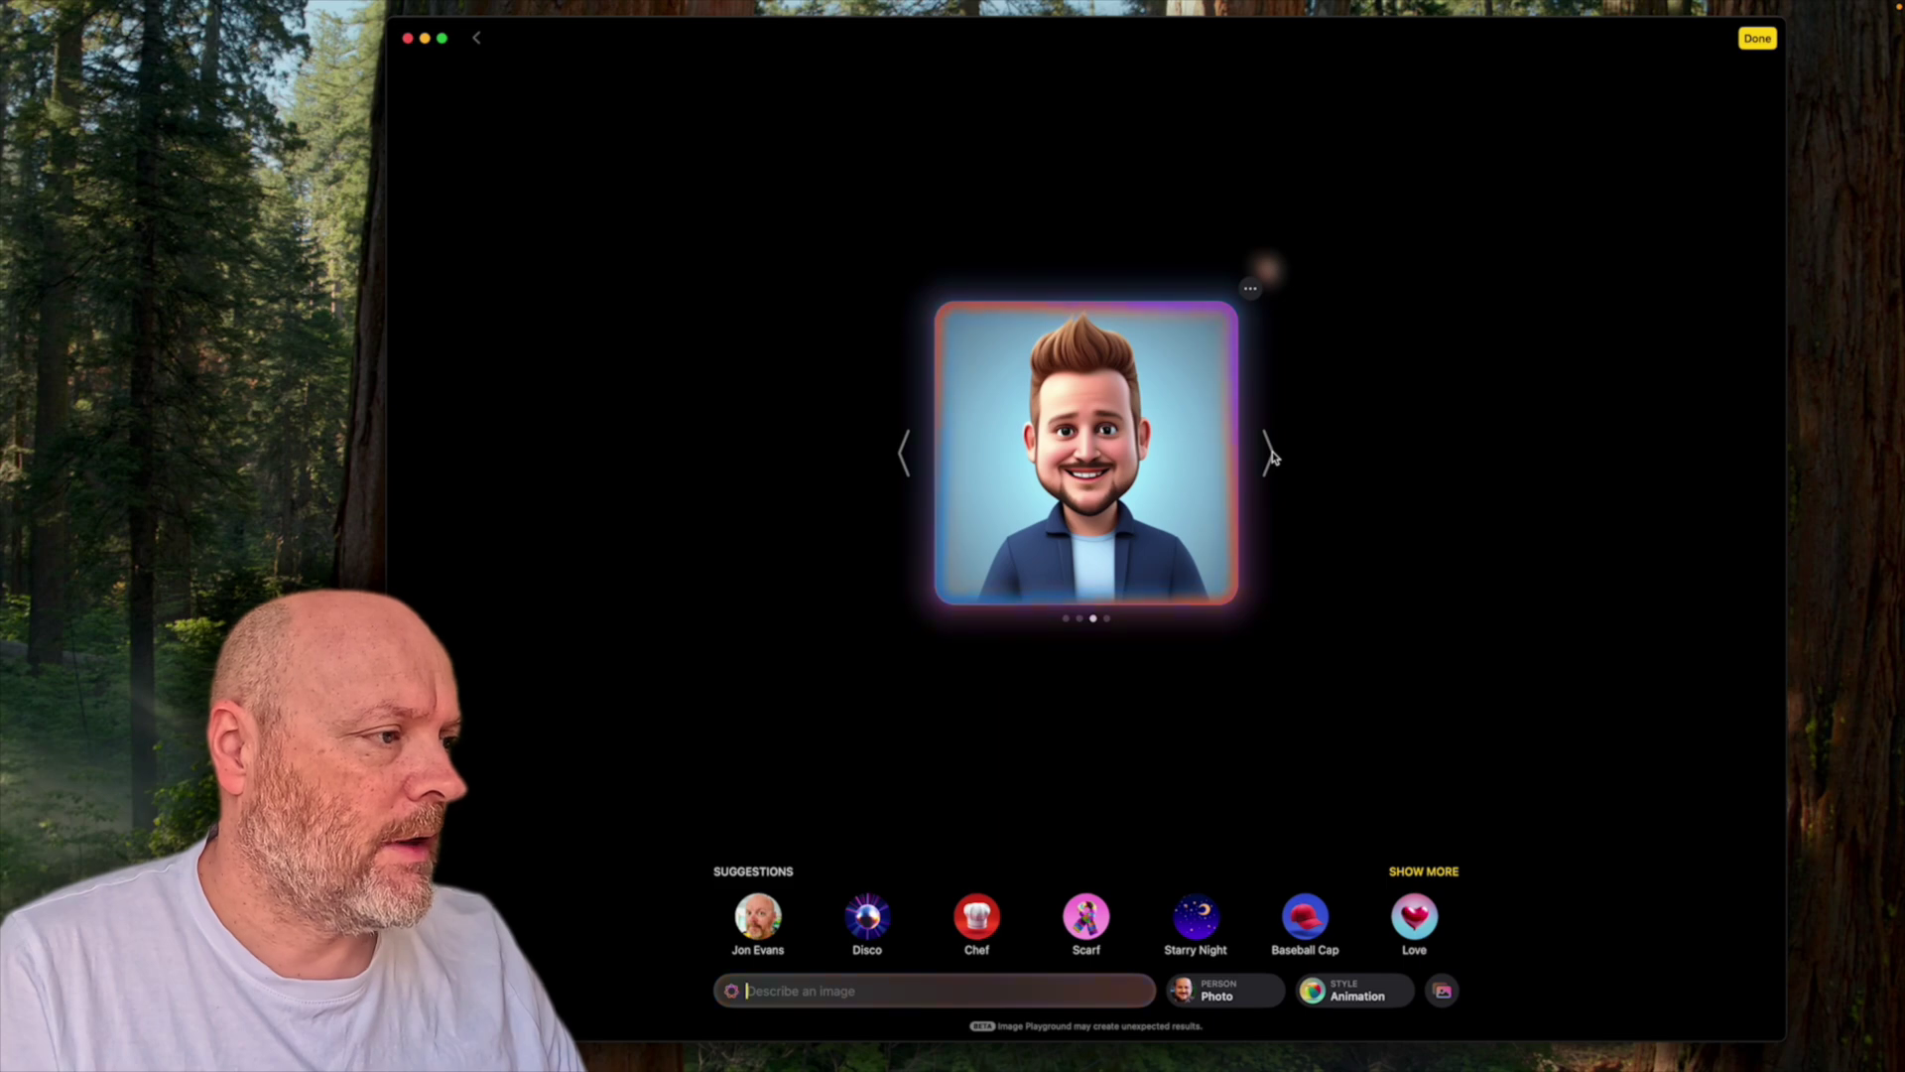
{"action": "left_click", "coordinate": [1271, 456]}
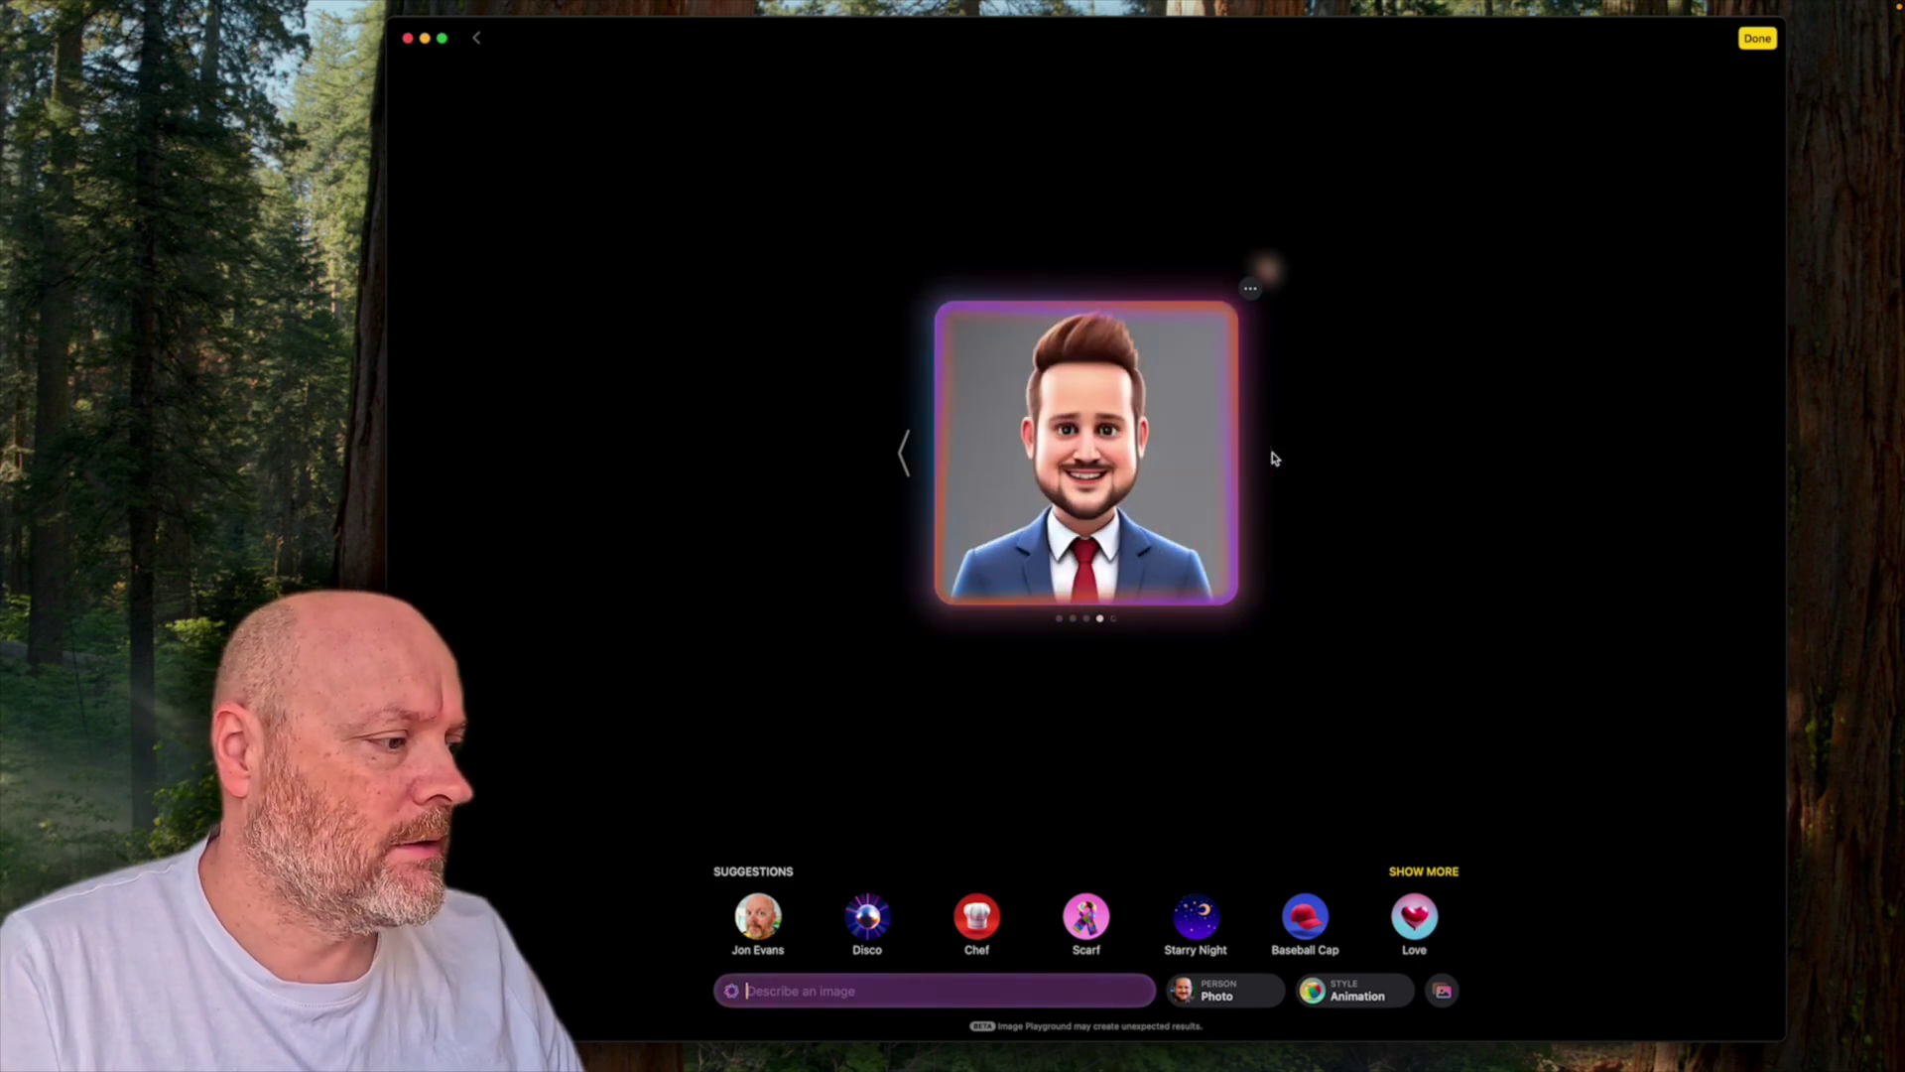
Add the Scarf and Starry Night suggestions to the bearded man's portrait
{"action": "left_click", "coordinate": [1110, 461]}
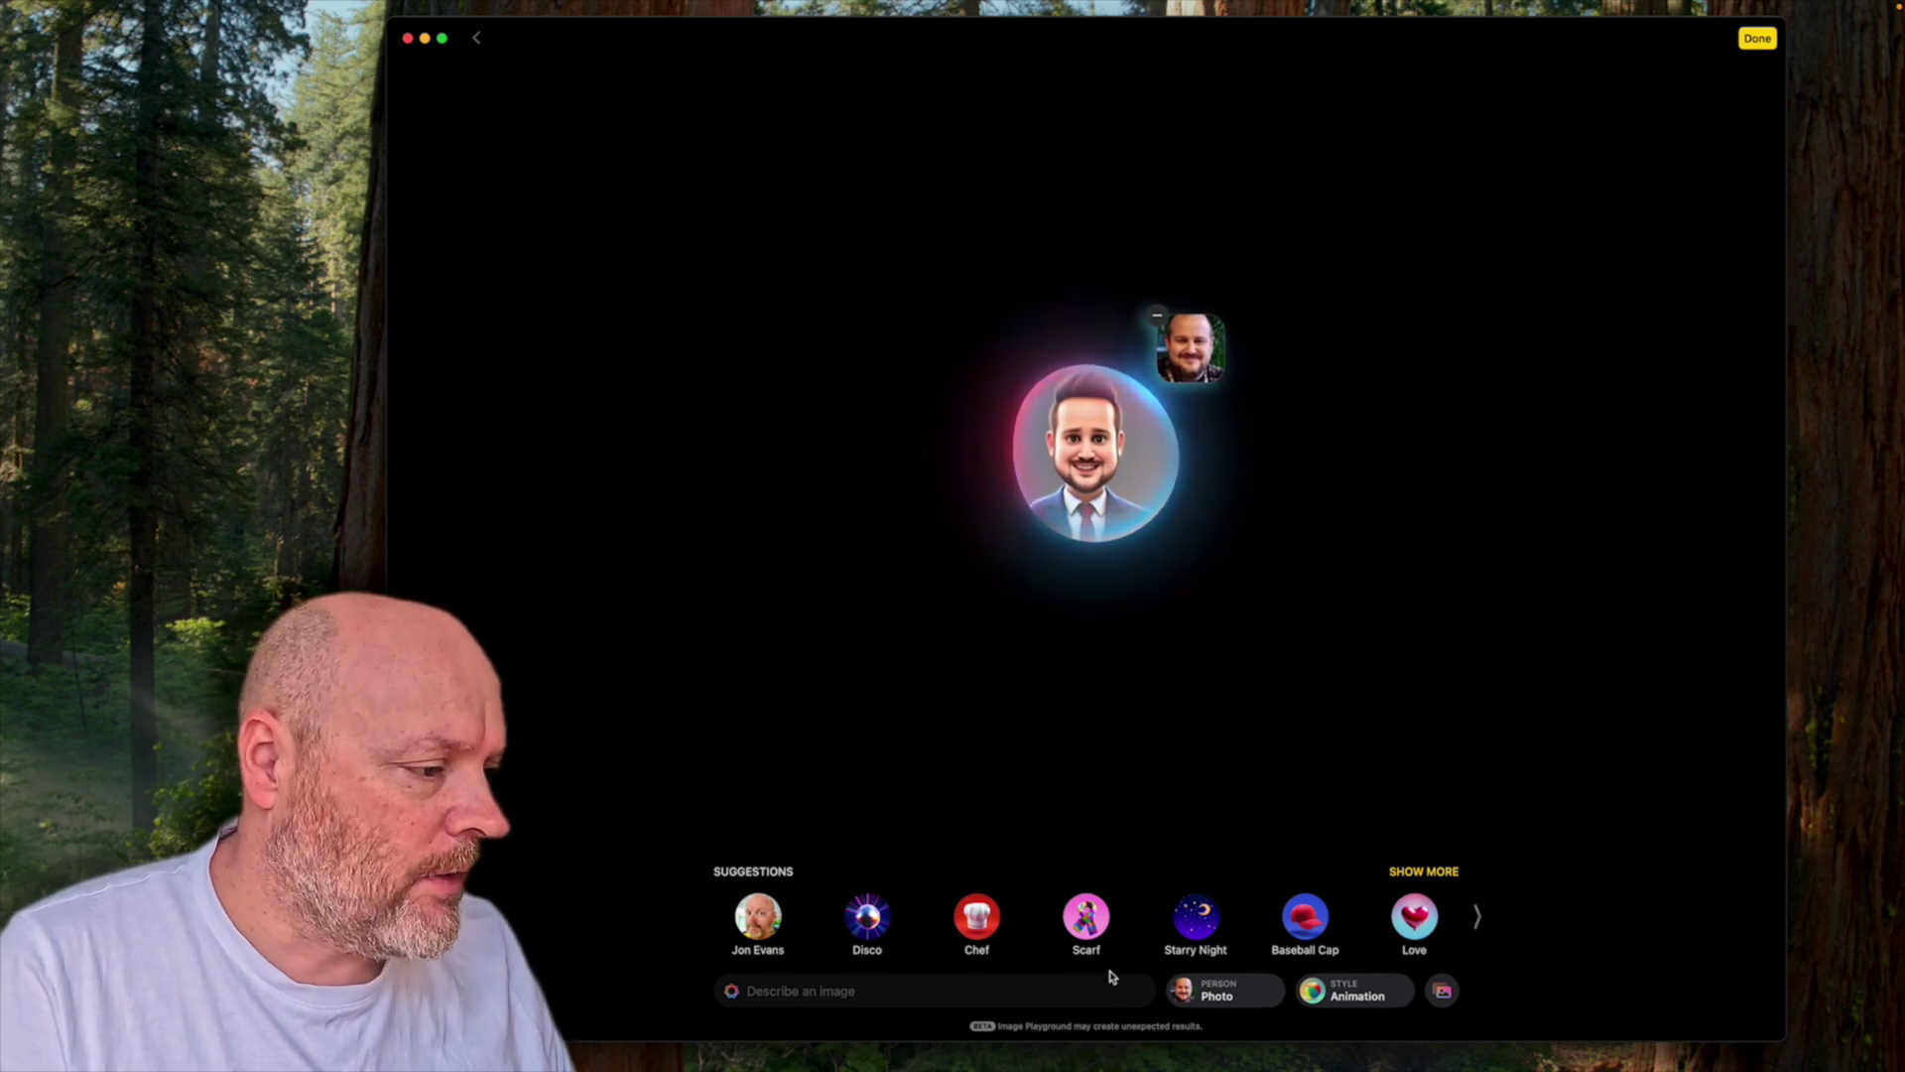
{"action": "left_click", "coordinate": [1086, 923]}
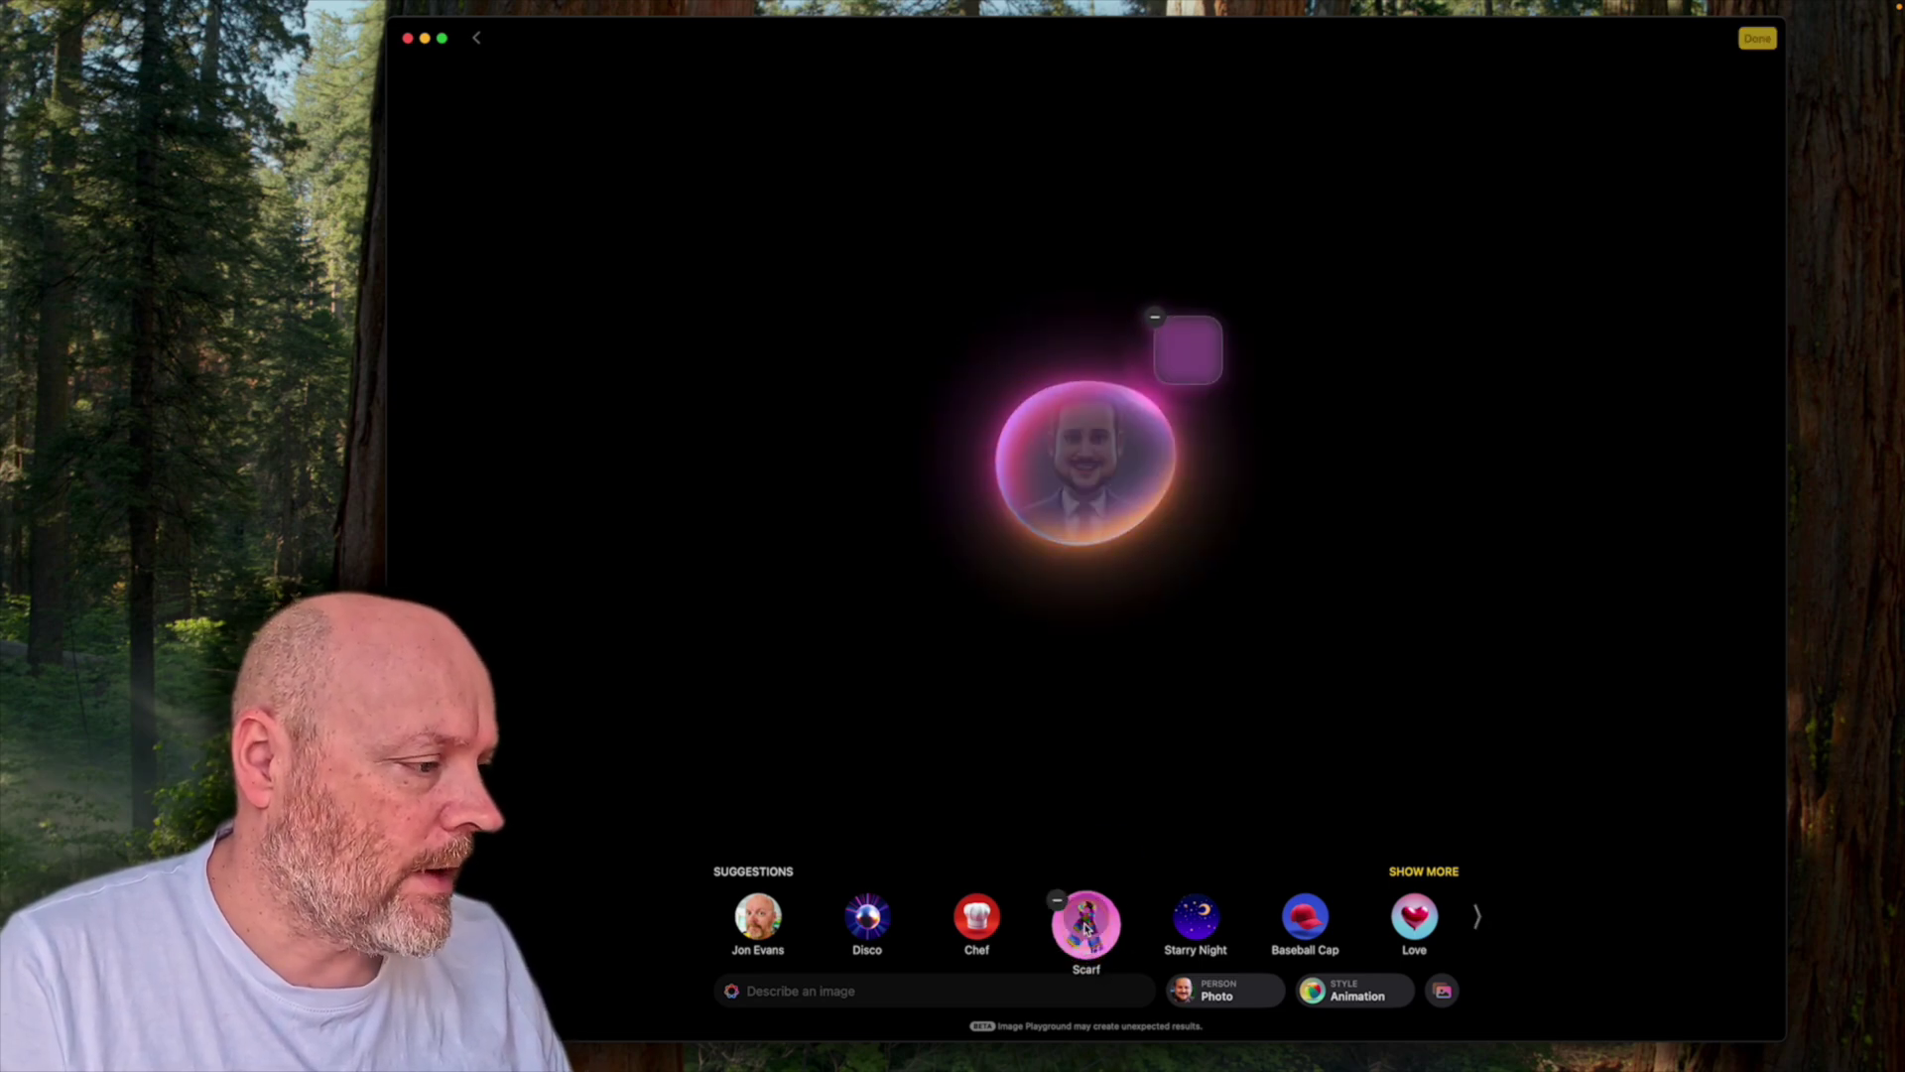
{"action": "left_click", "coordinate": [1194, 918]}
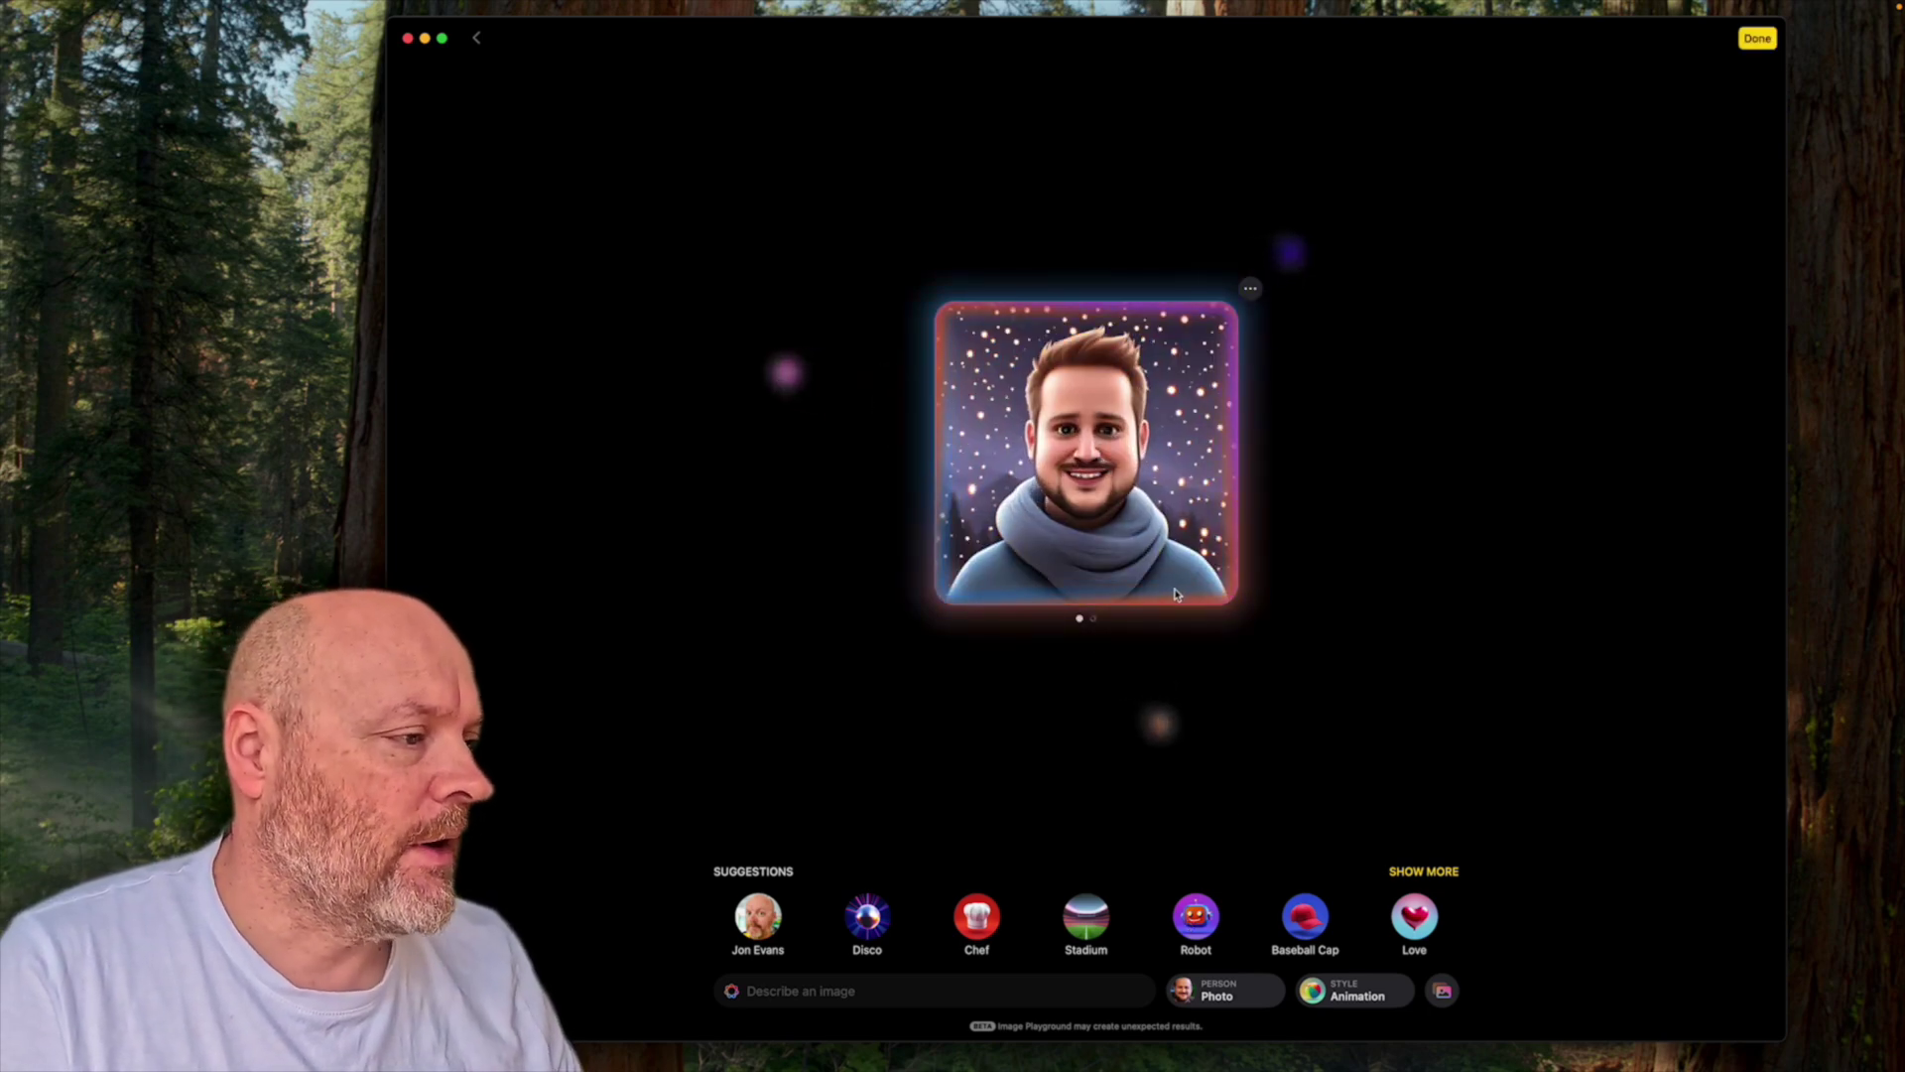
Keep the first scarf variation, save it, and return to the library
{"action": "left_click", "coordinate": [1272, 454]}
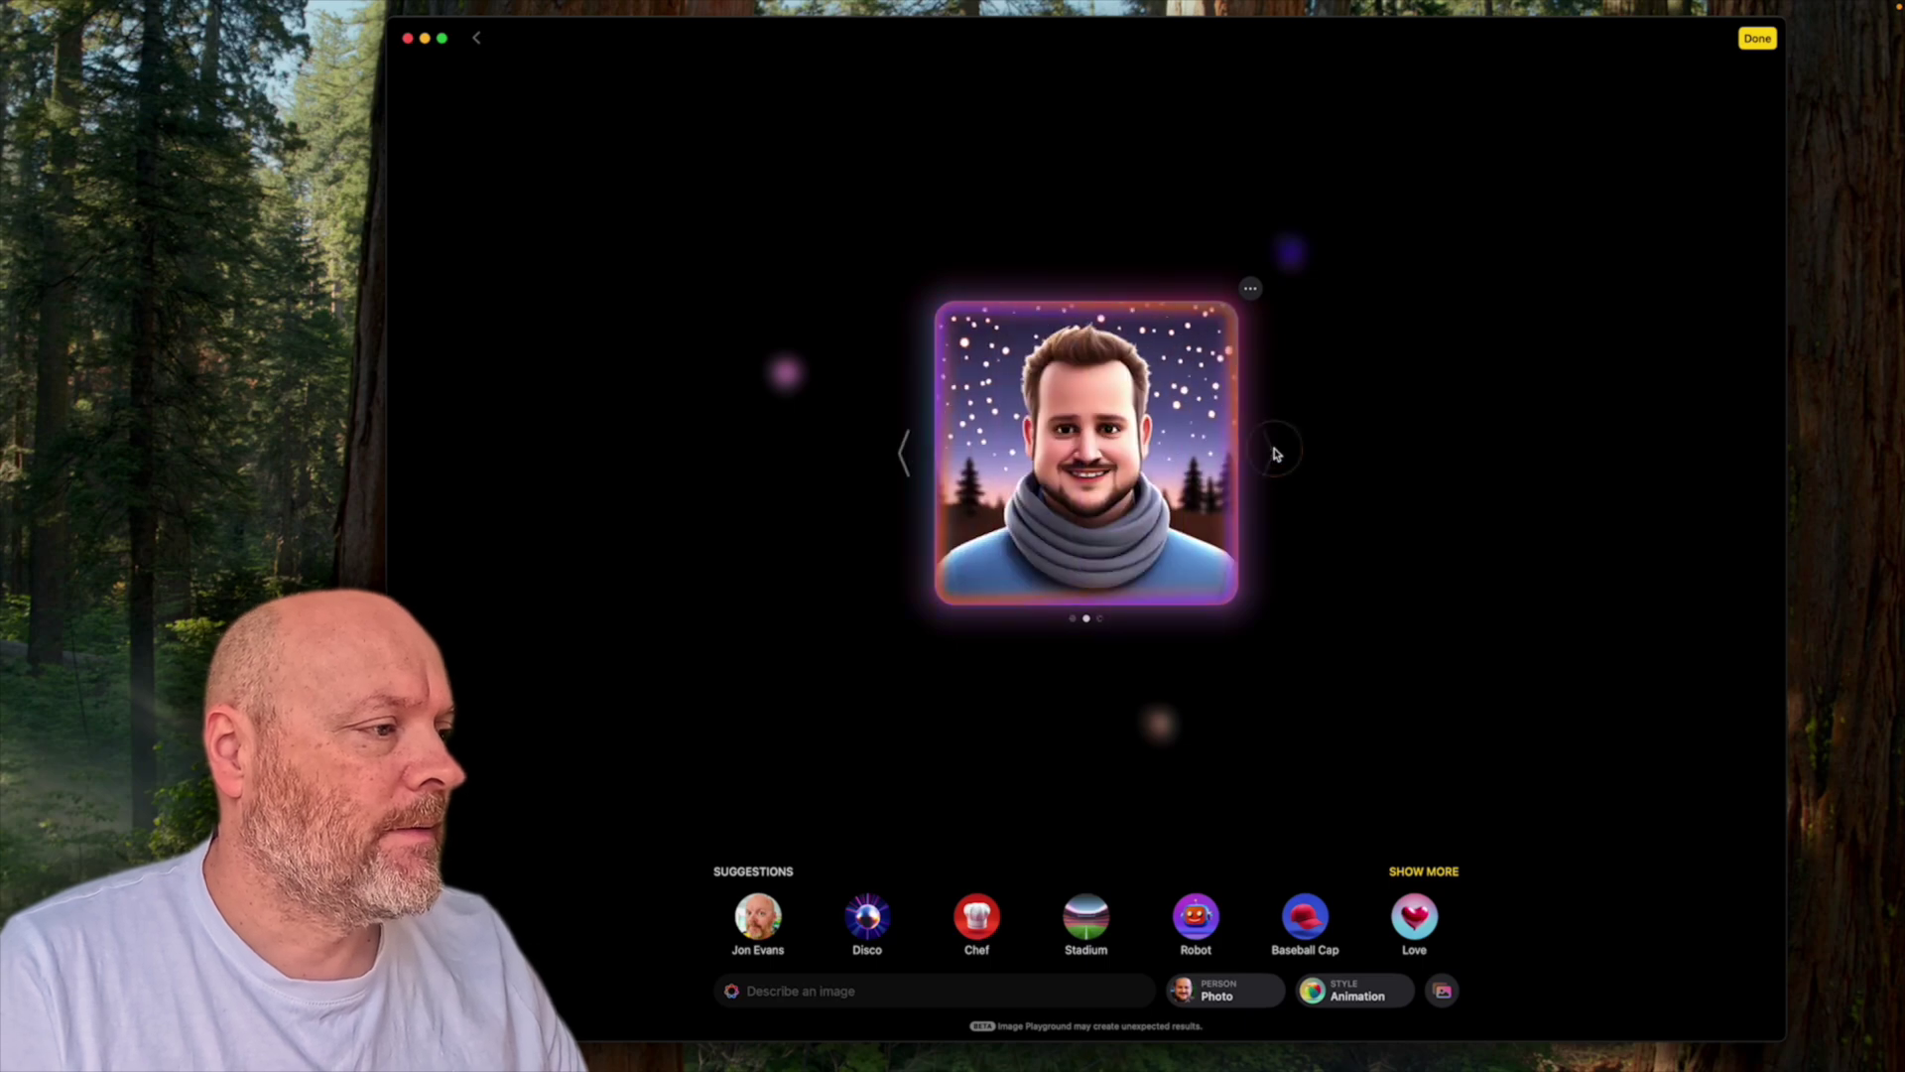
{"action": "left_click", "coordinate": [901, 451]}
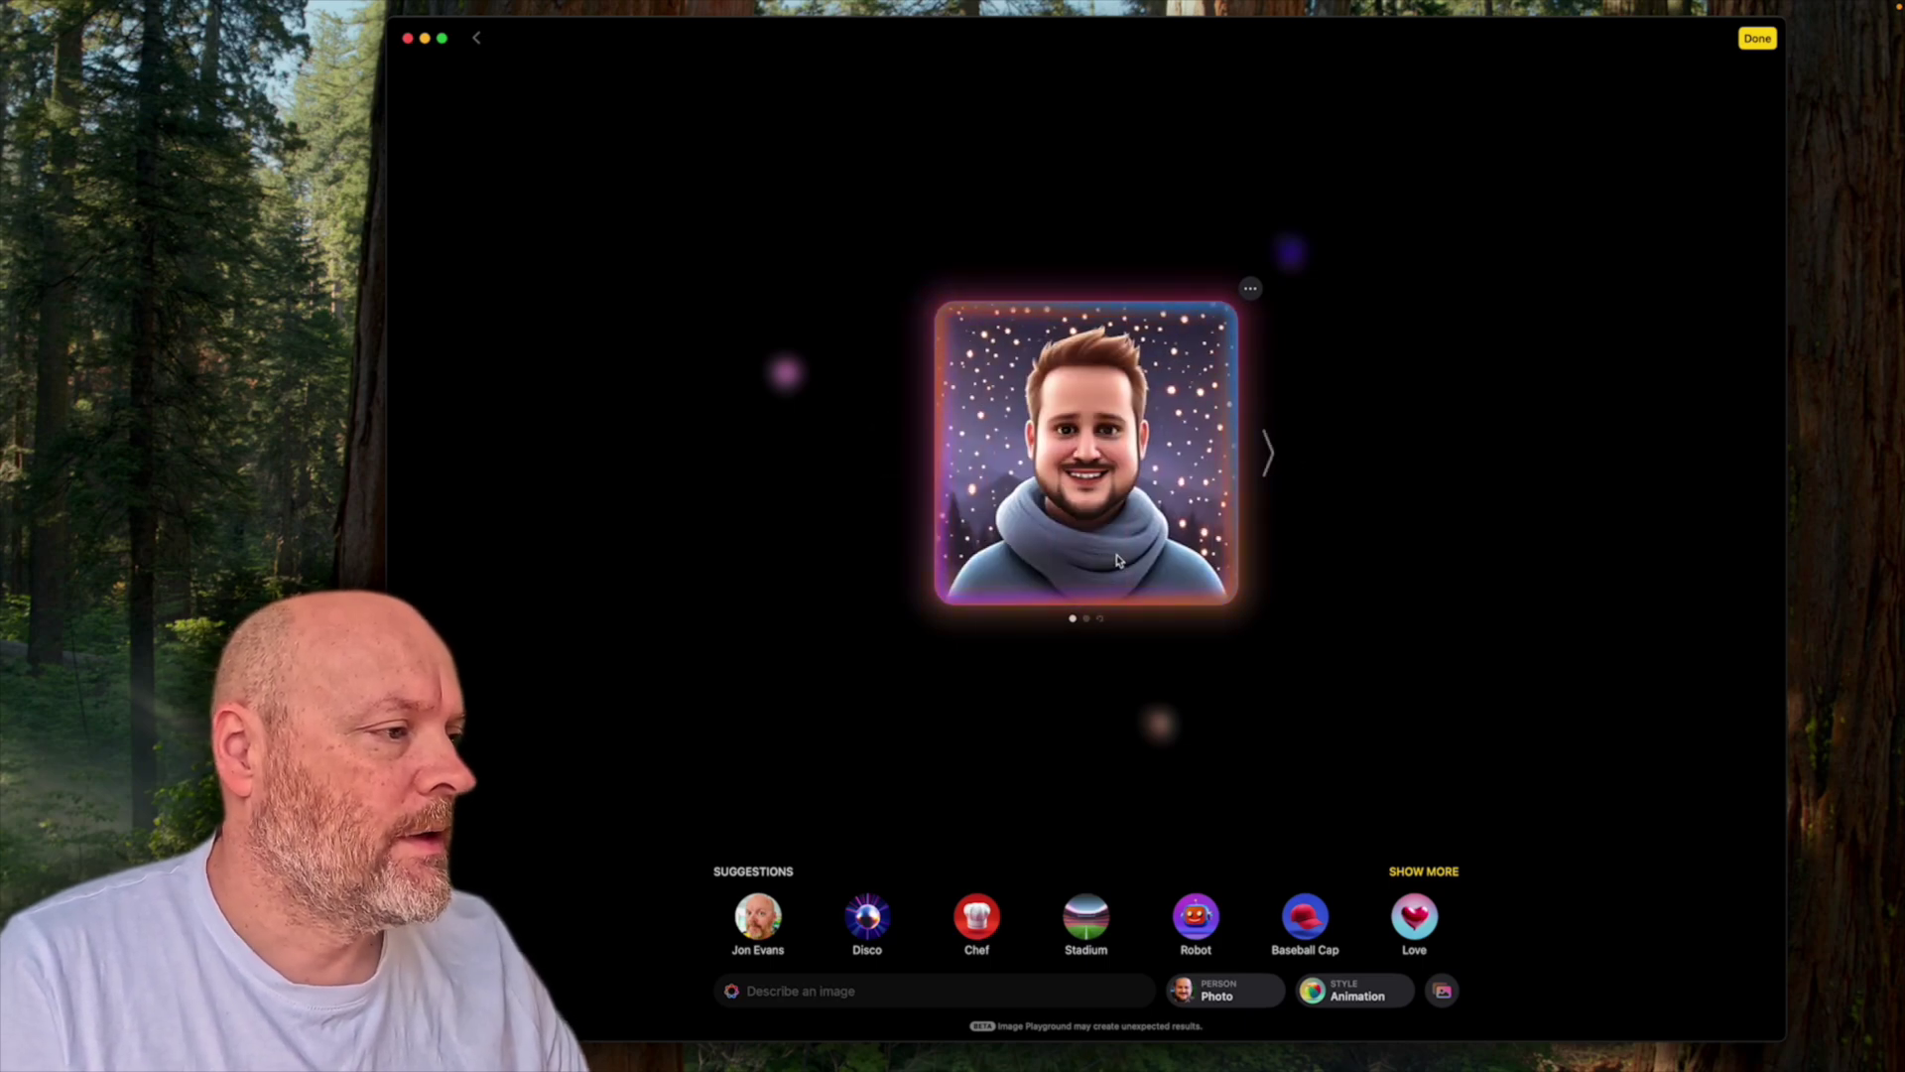
{"action": "left_click", "coordinate": [1757, 38]}
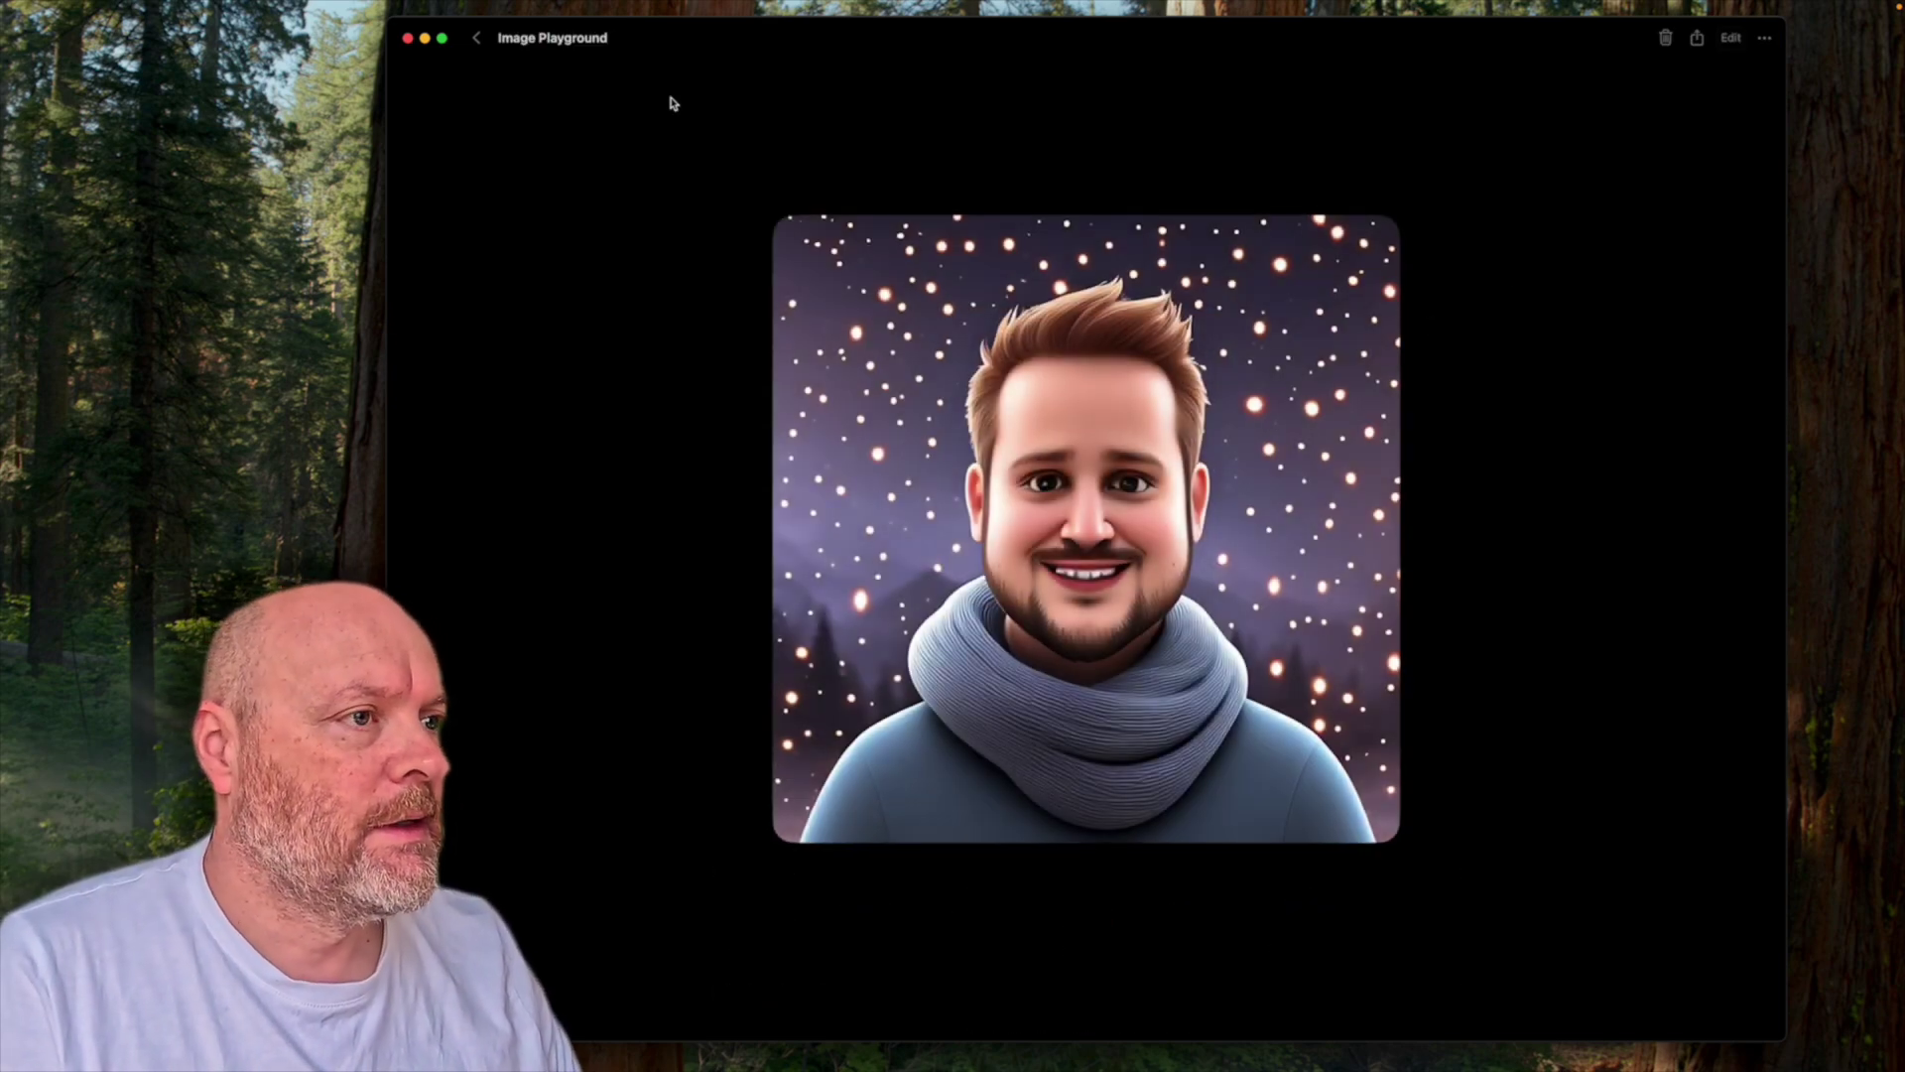
{"action": "left_click", "coordinate": [478, 40]}
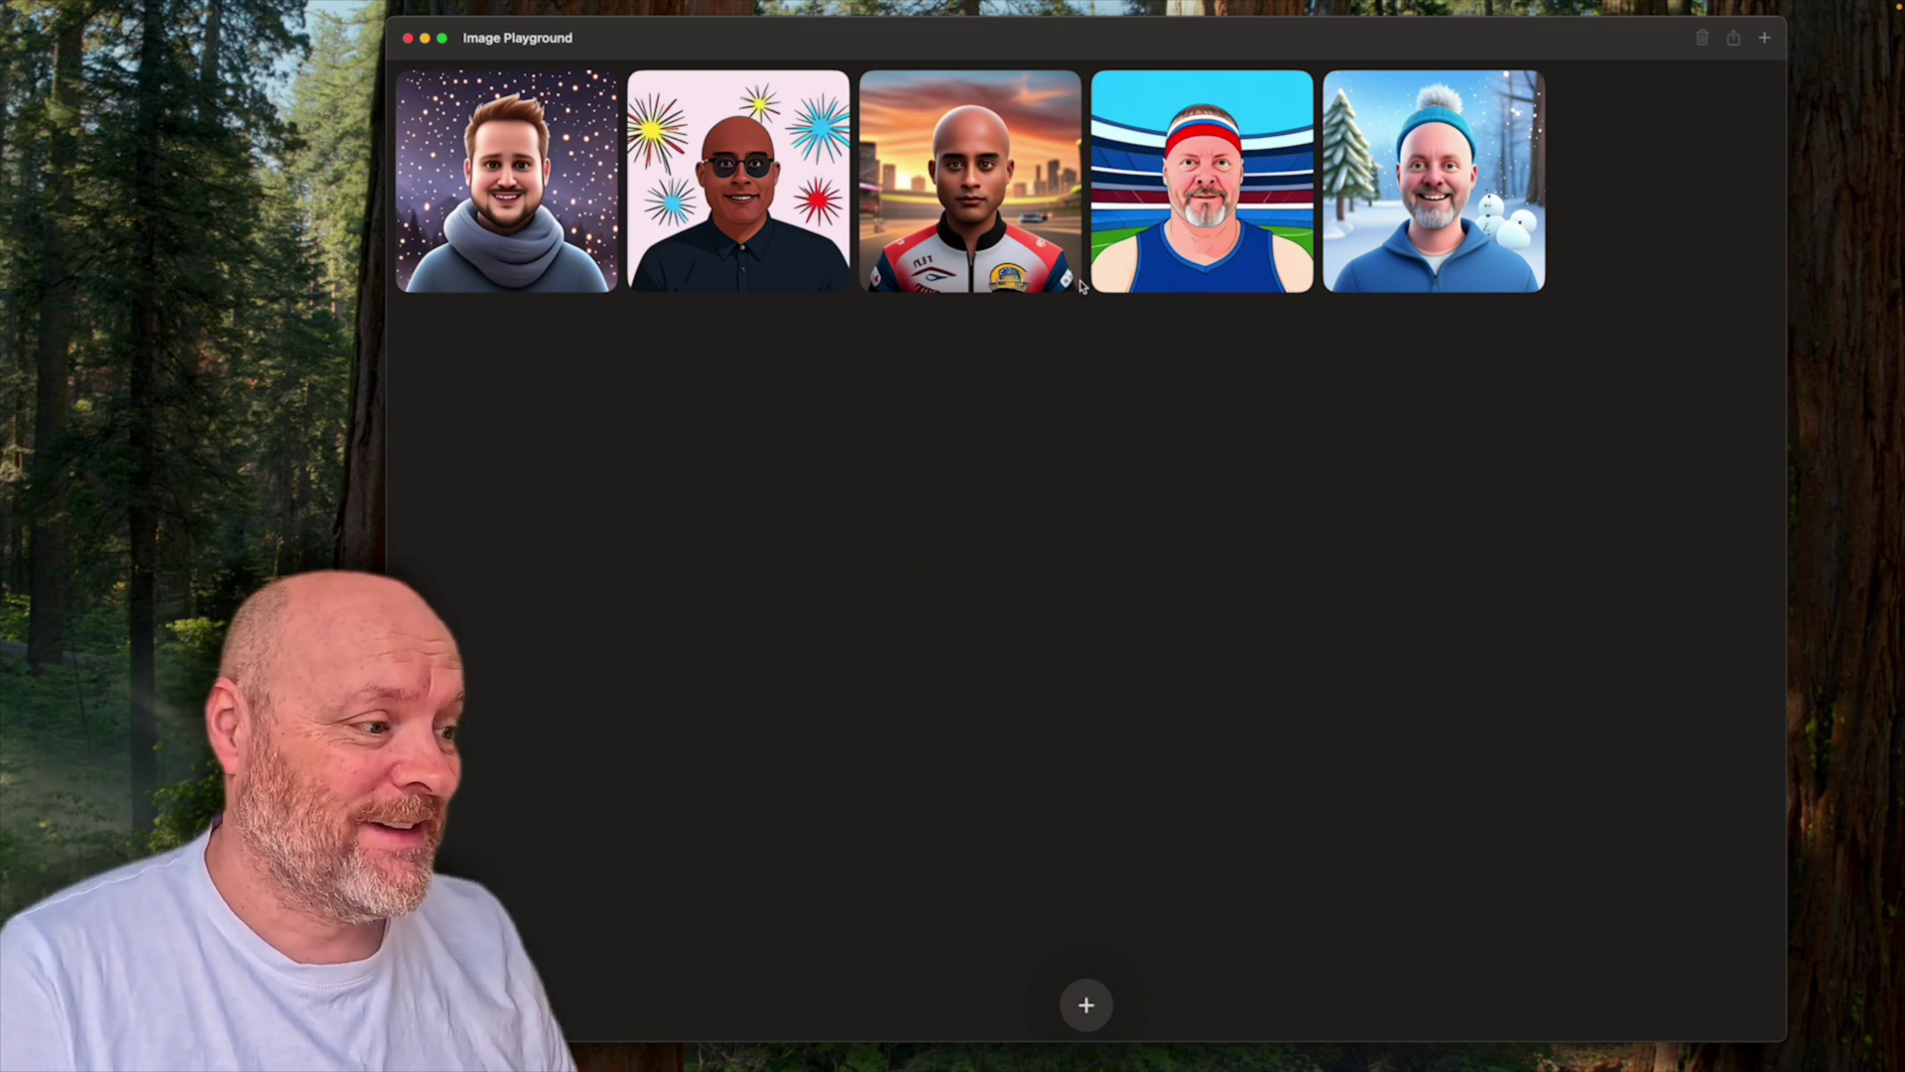
Start a new Illustration-style image using a host's photo from the Podcast hosts album
{"action": "left_click", "coordinate": [1088, 1022]}
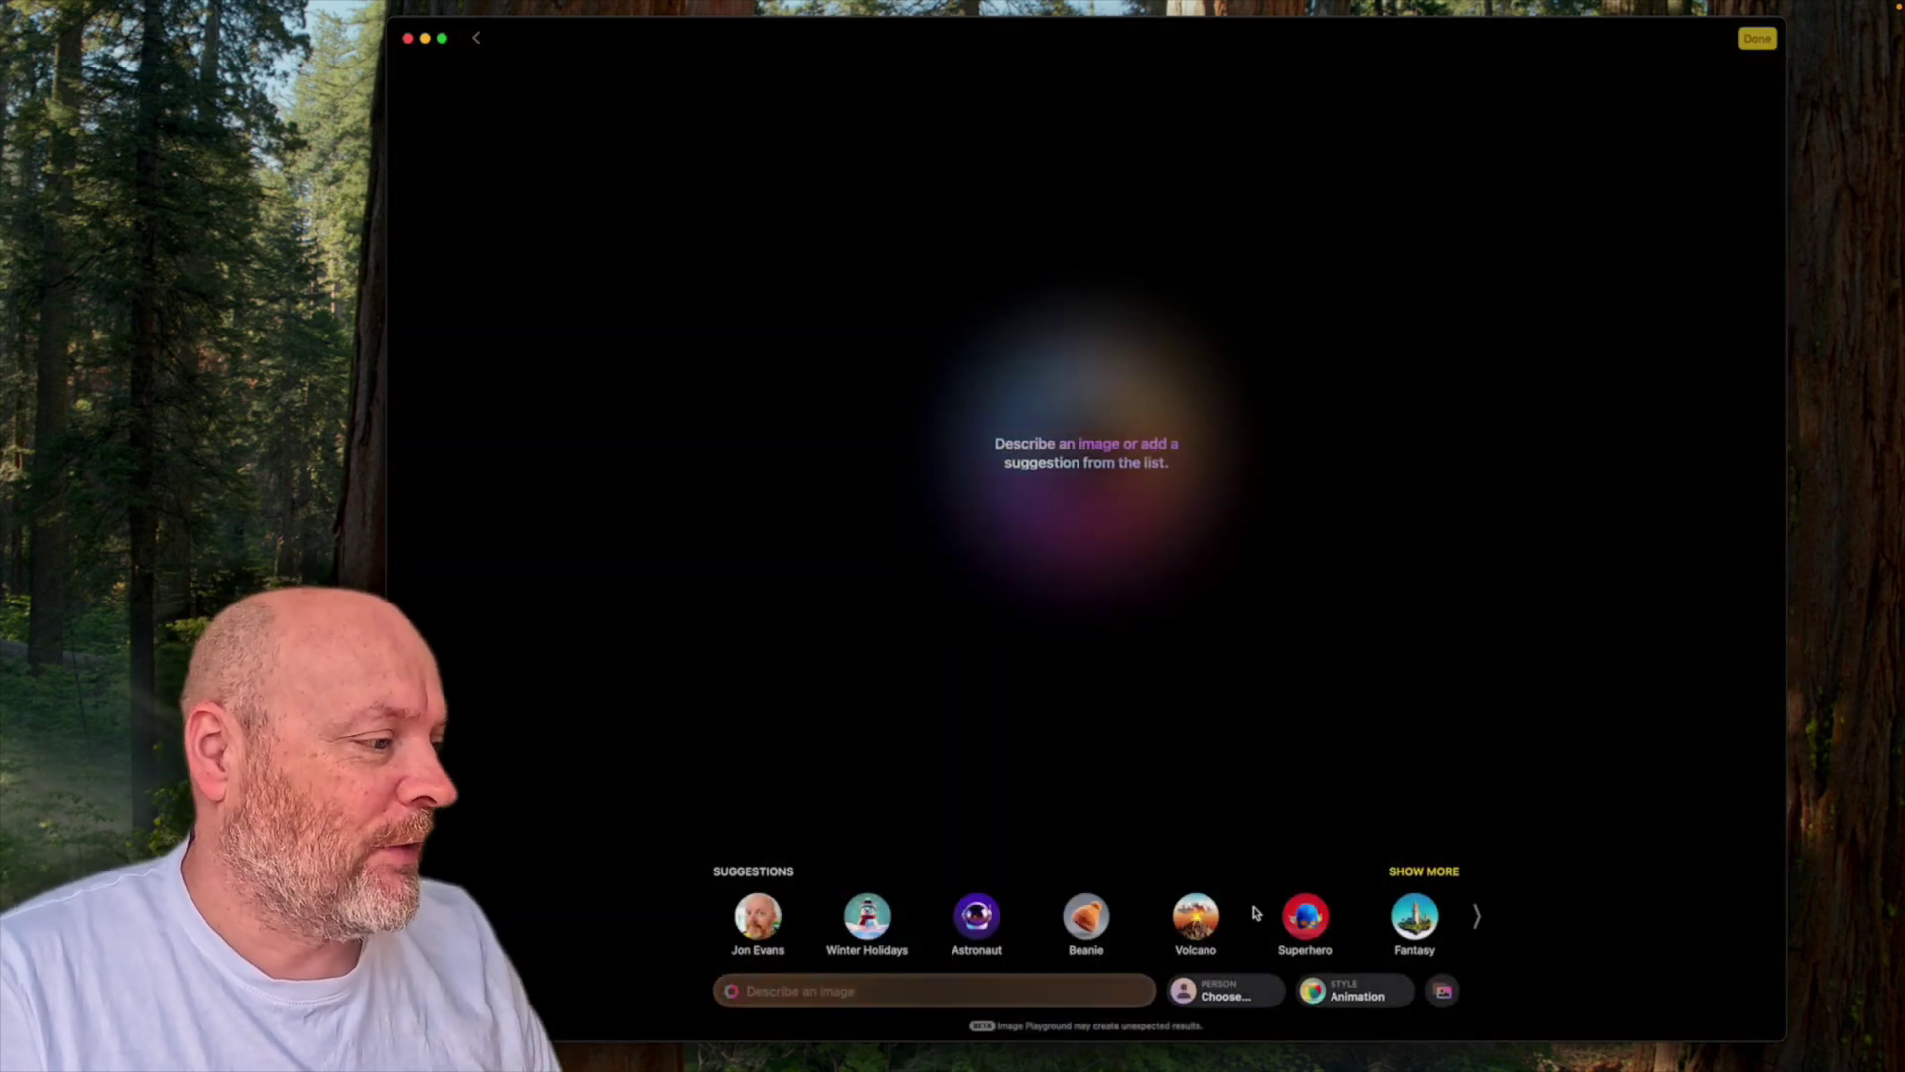
{"action": "left_click", "coordinate": [1349, 995]}
{"action": "left_click", "coordinate": [1407, 898]}
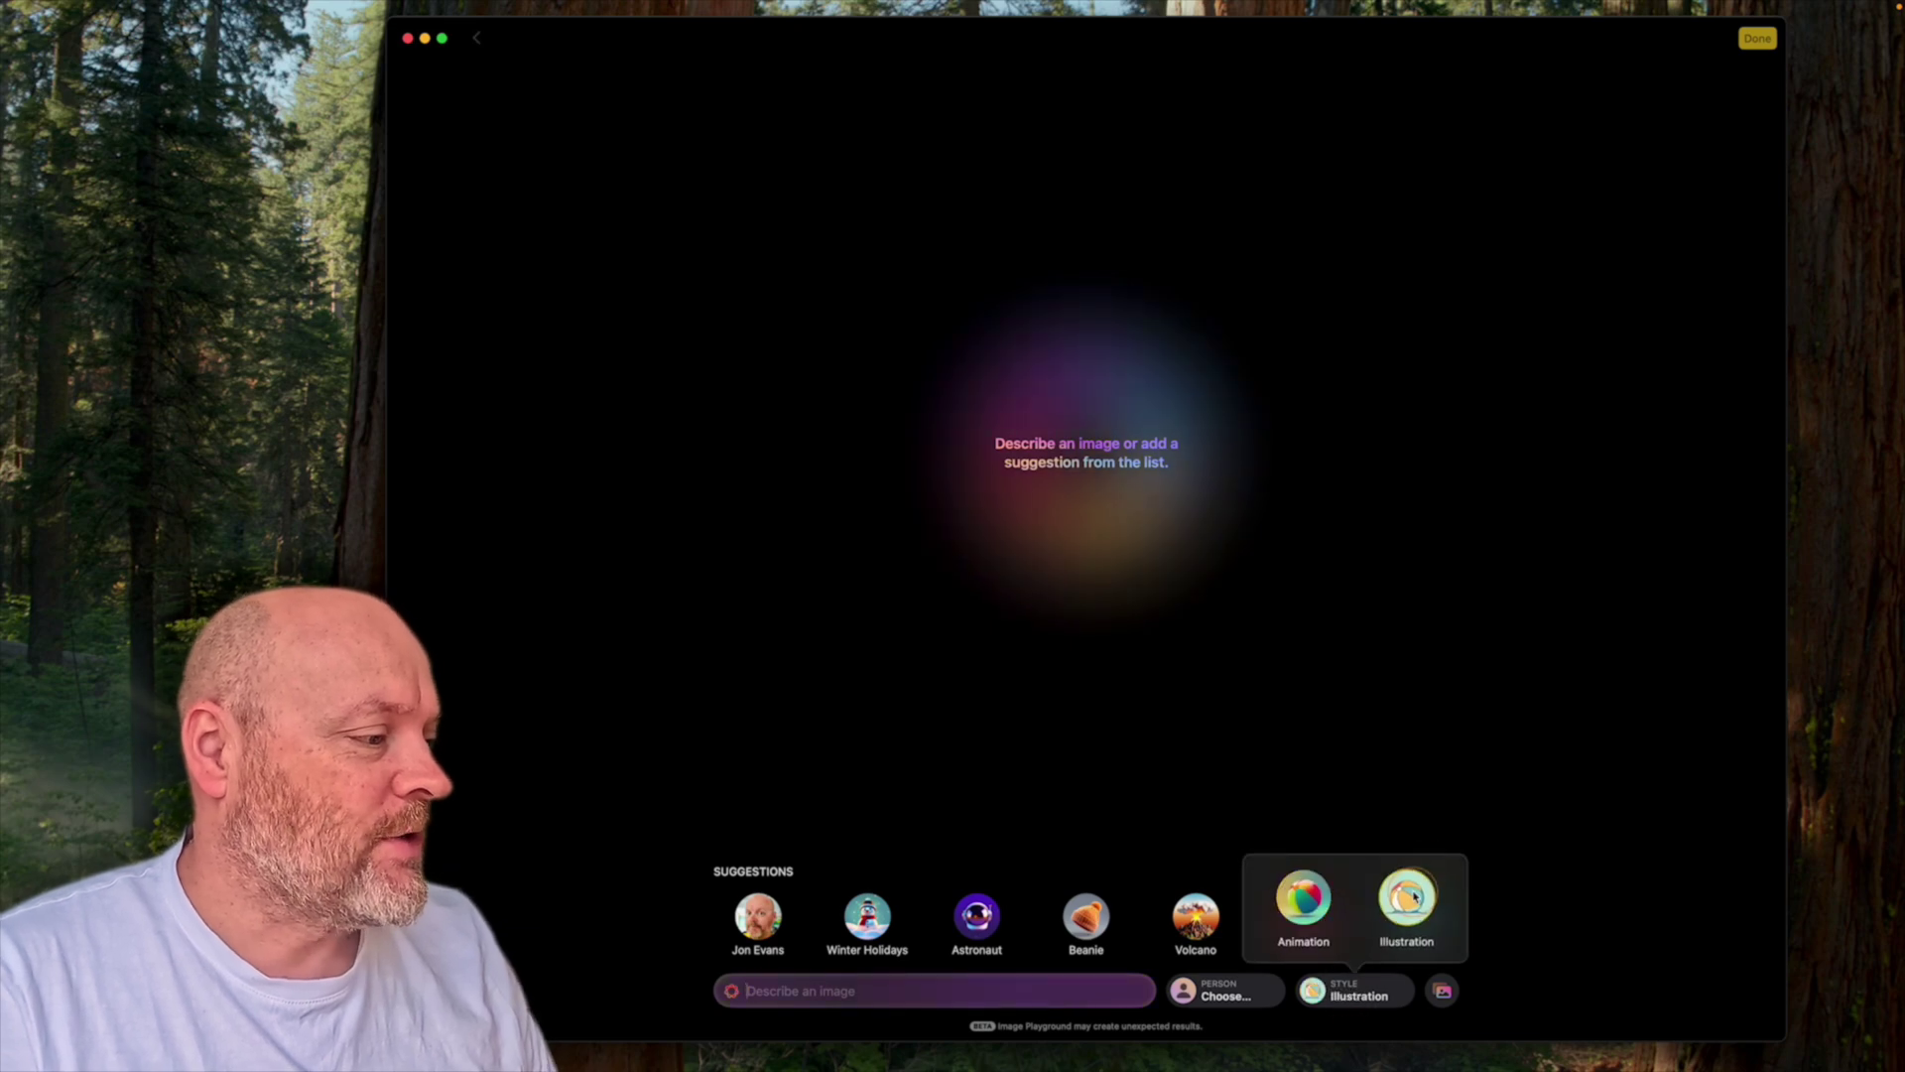
{"action": "left_click", "coordinate": [1442, 990]}
{"action": "left_click", "coordinate": [1384, 920]}
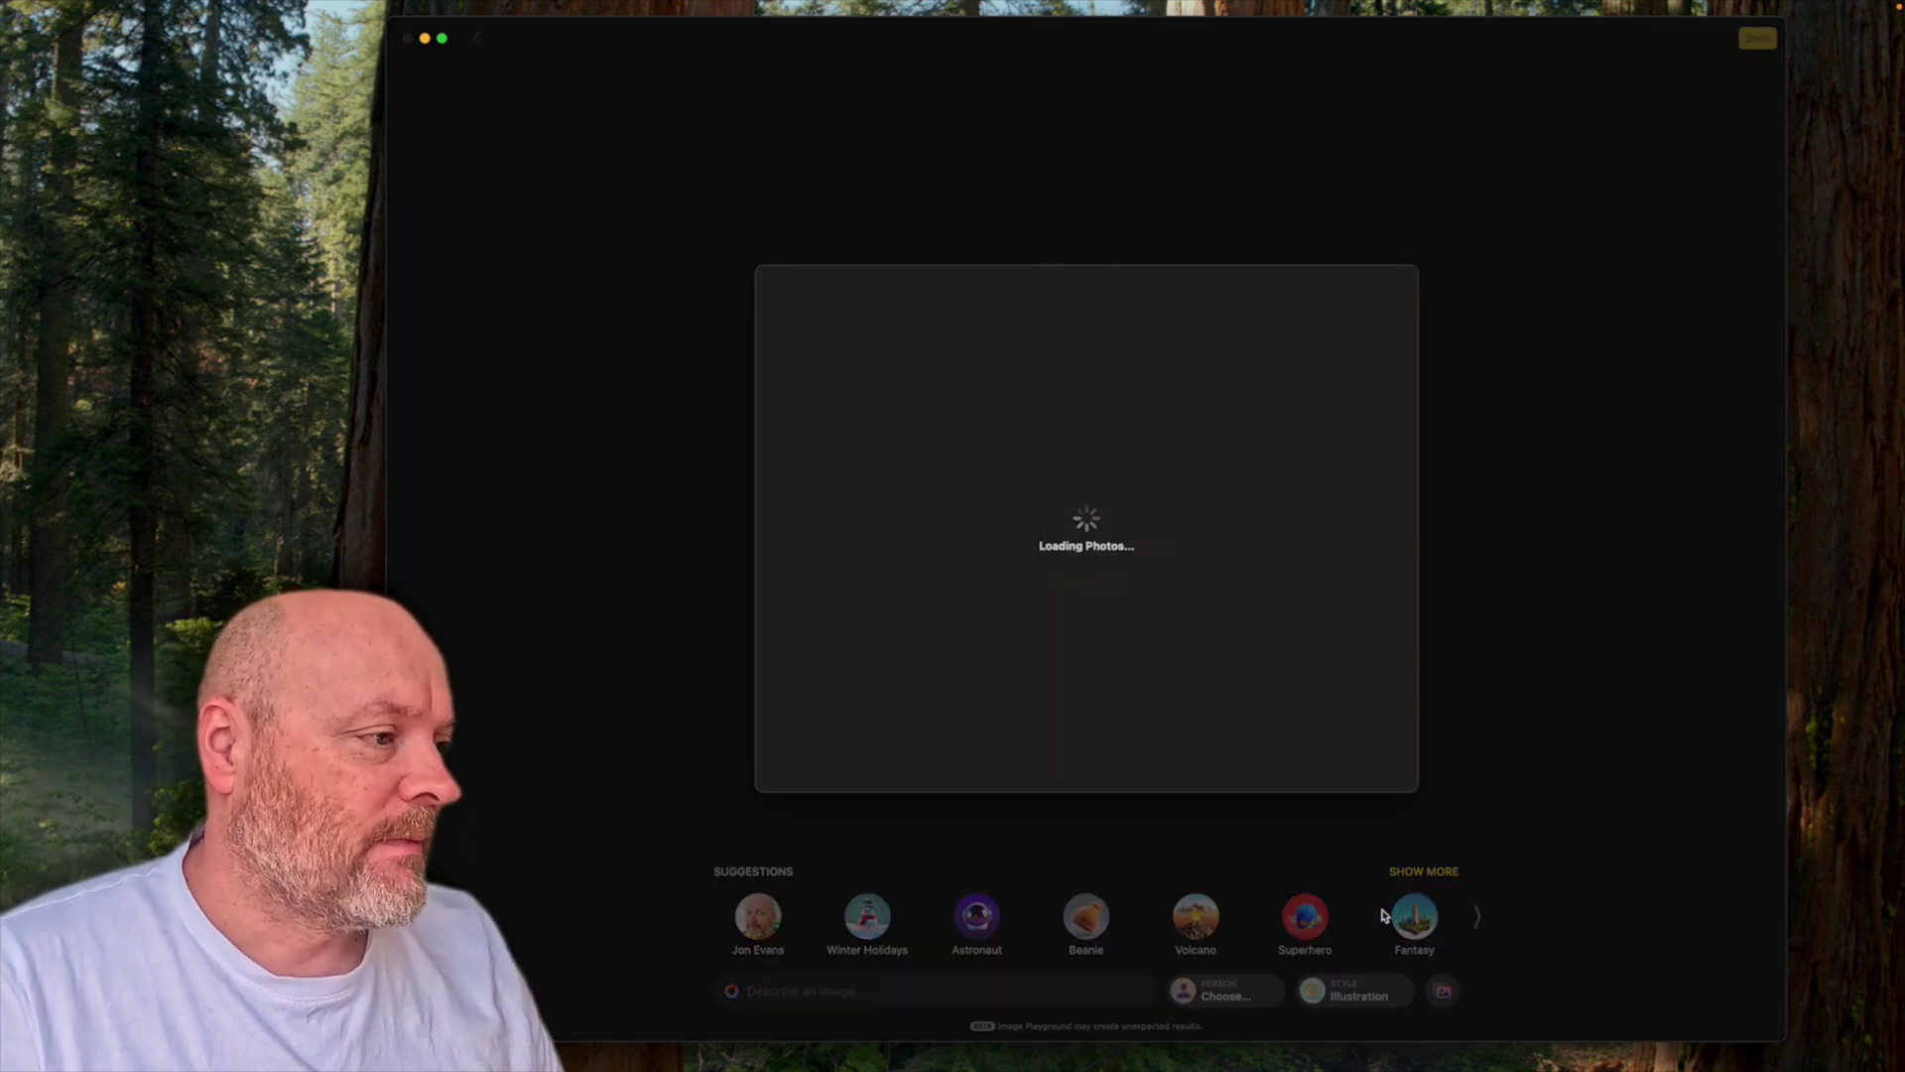
{"action": "scroll", "coordinate": [847, 694], "scroll_direction": "down", "scroll_amount": 3}
{"action": "scroll", "coordinate": [847, 693], "scroll_direction": "down", "scroll_amount": 2}
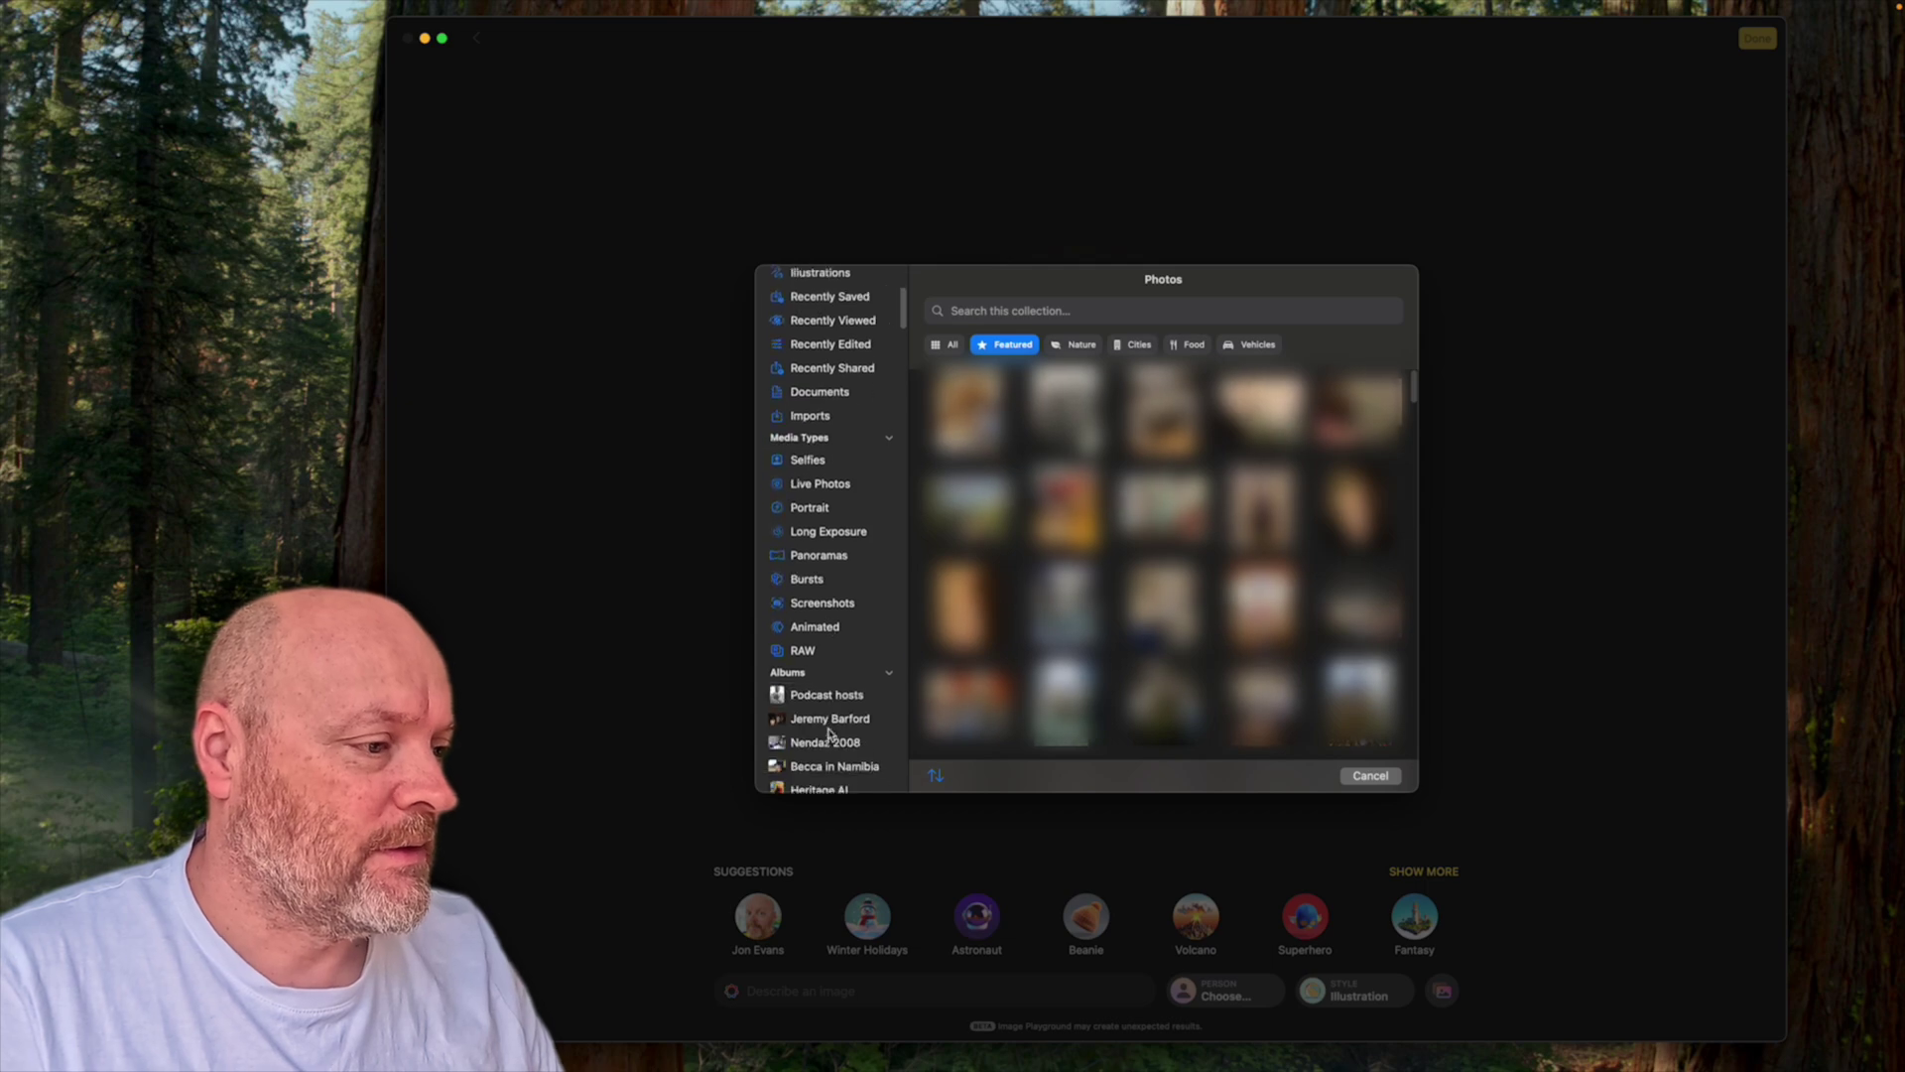
{"action": "left_click", "coordinate": [856, 689]}
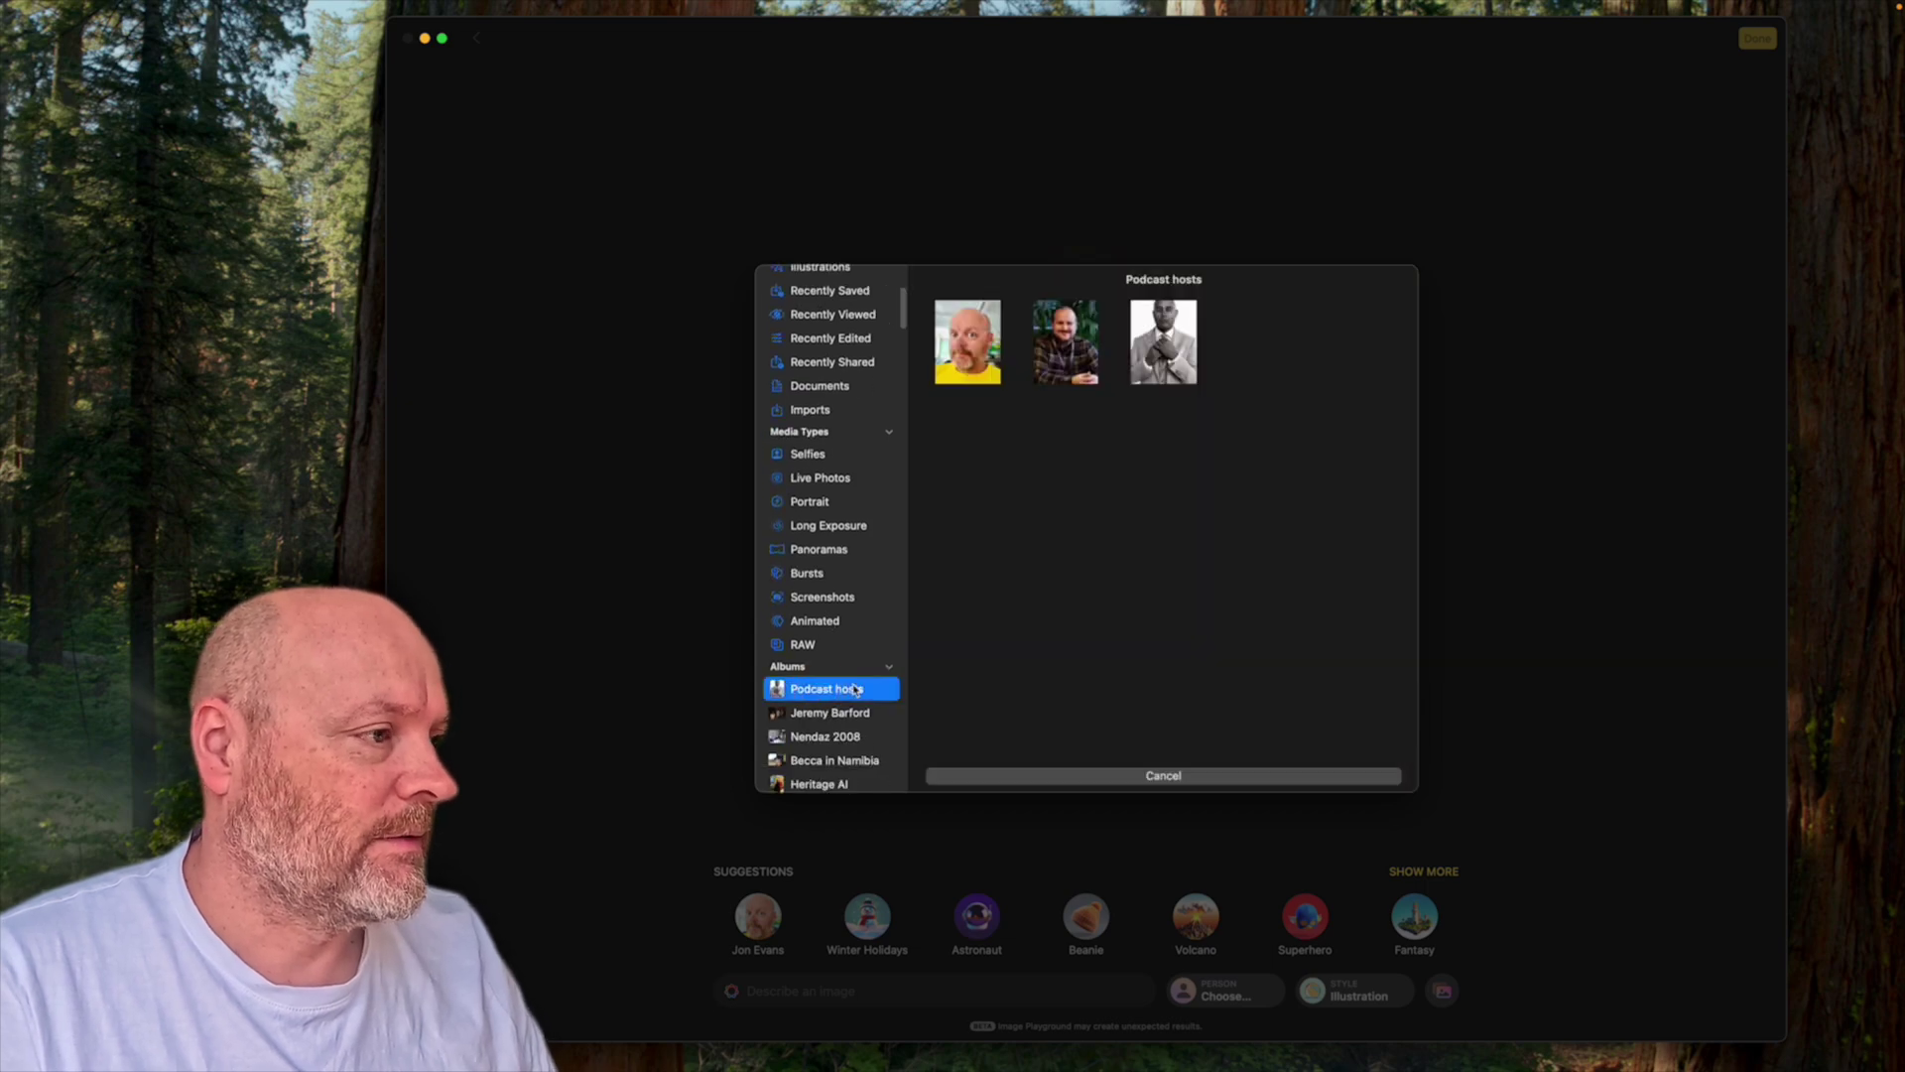
{"action": "left_click", "coordinate": [1060, 348]}
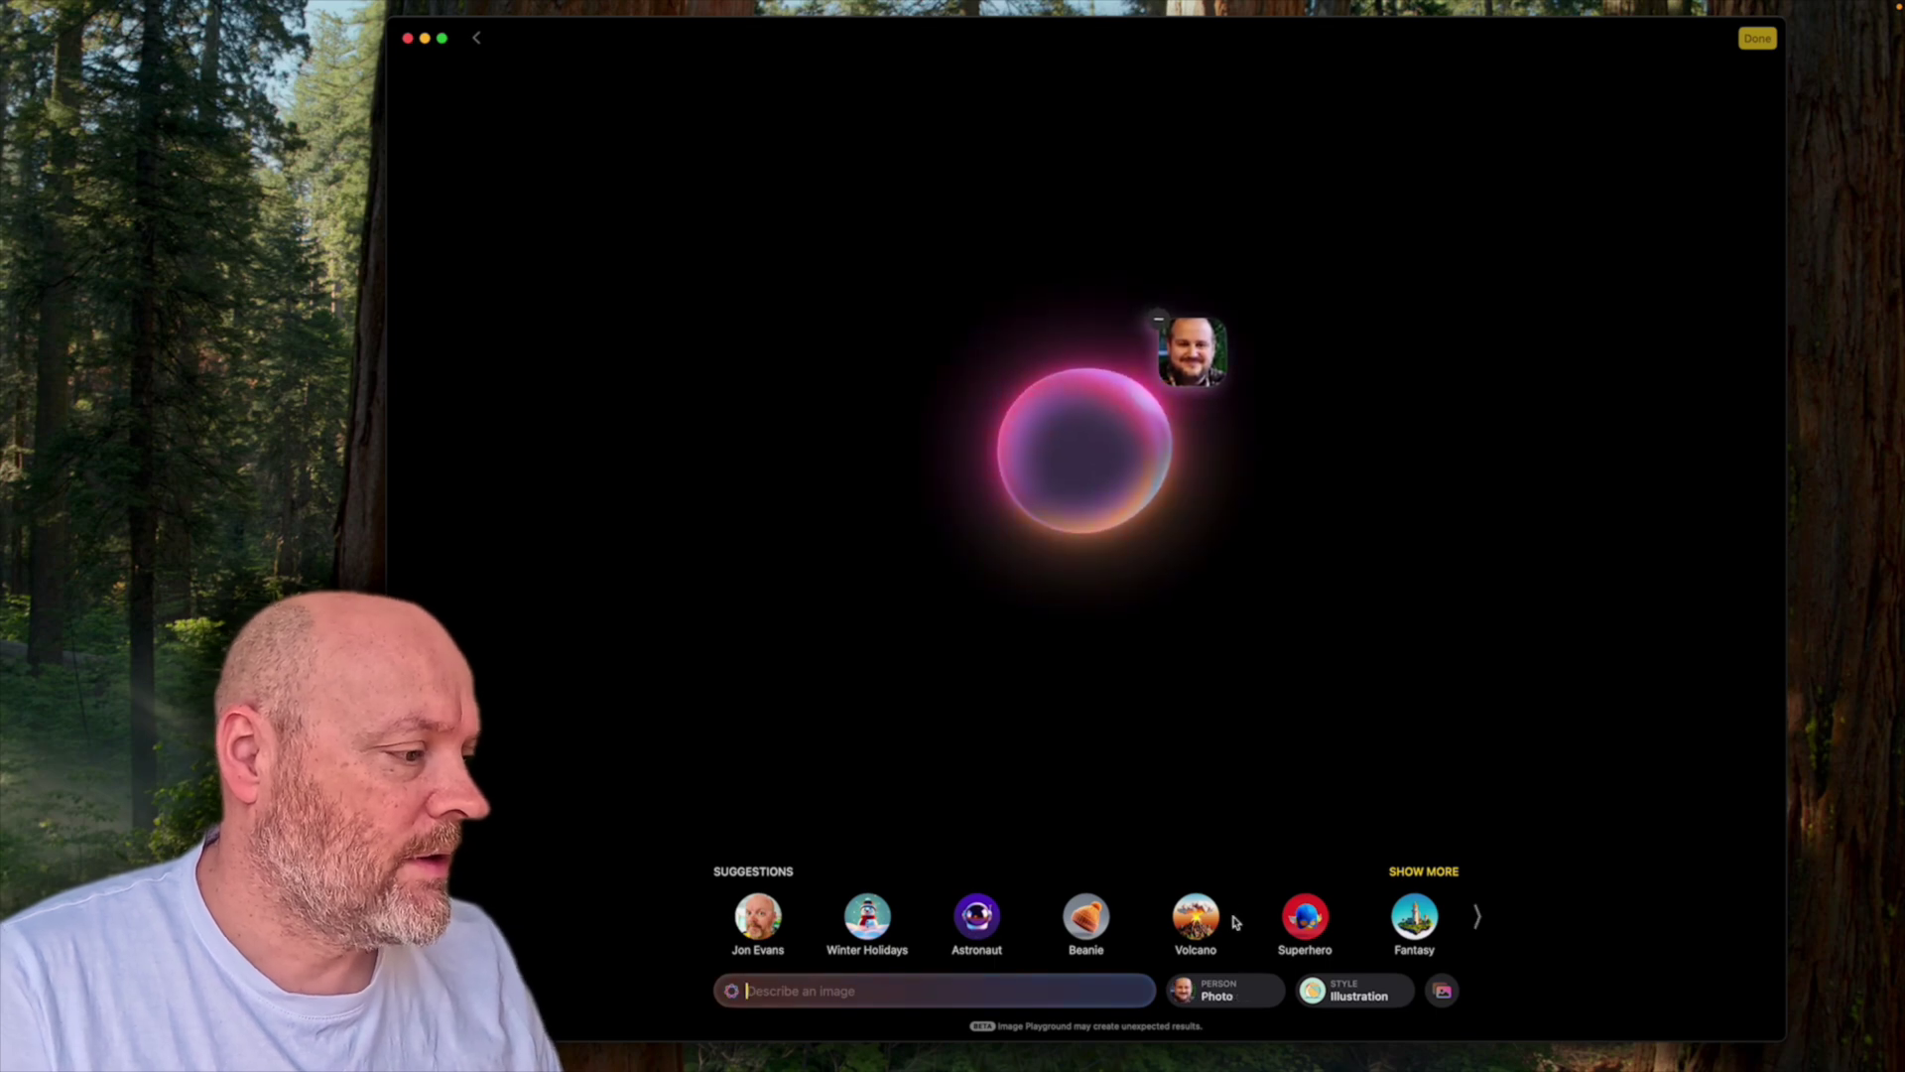
Add the Volcano theme and bring up the Costumes suggestions
{"action": "left_click", "coordinate": [1197, 921]}
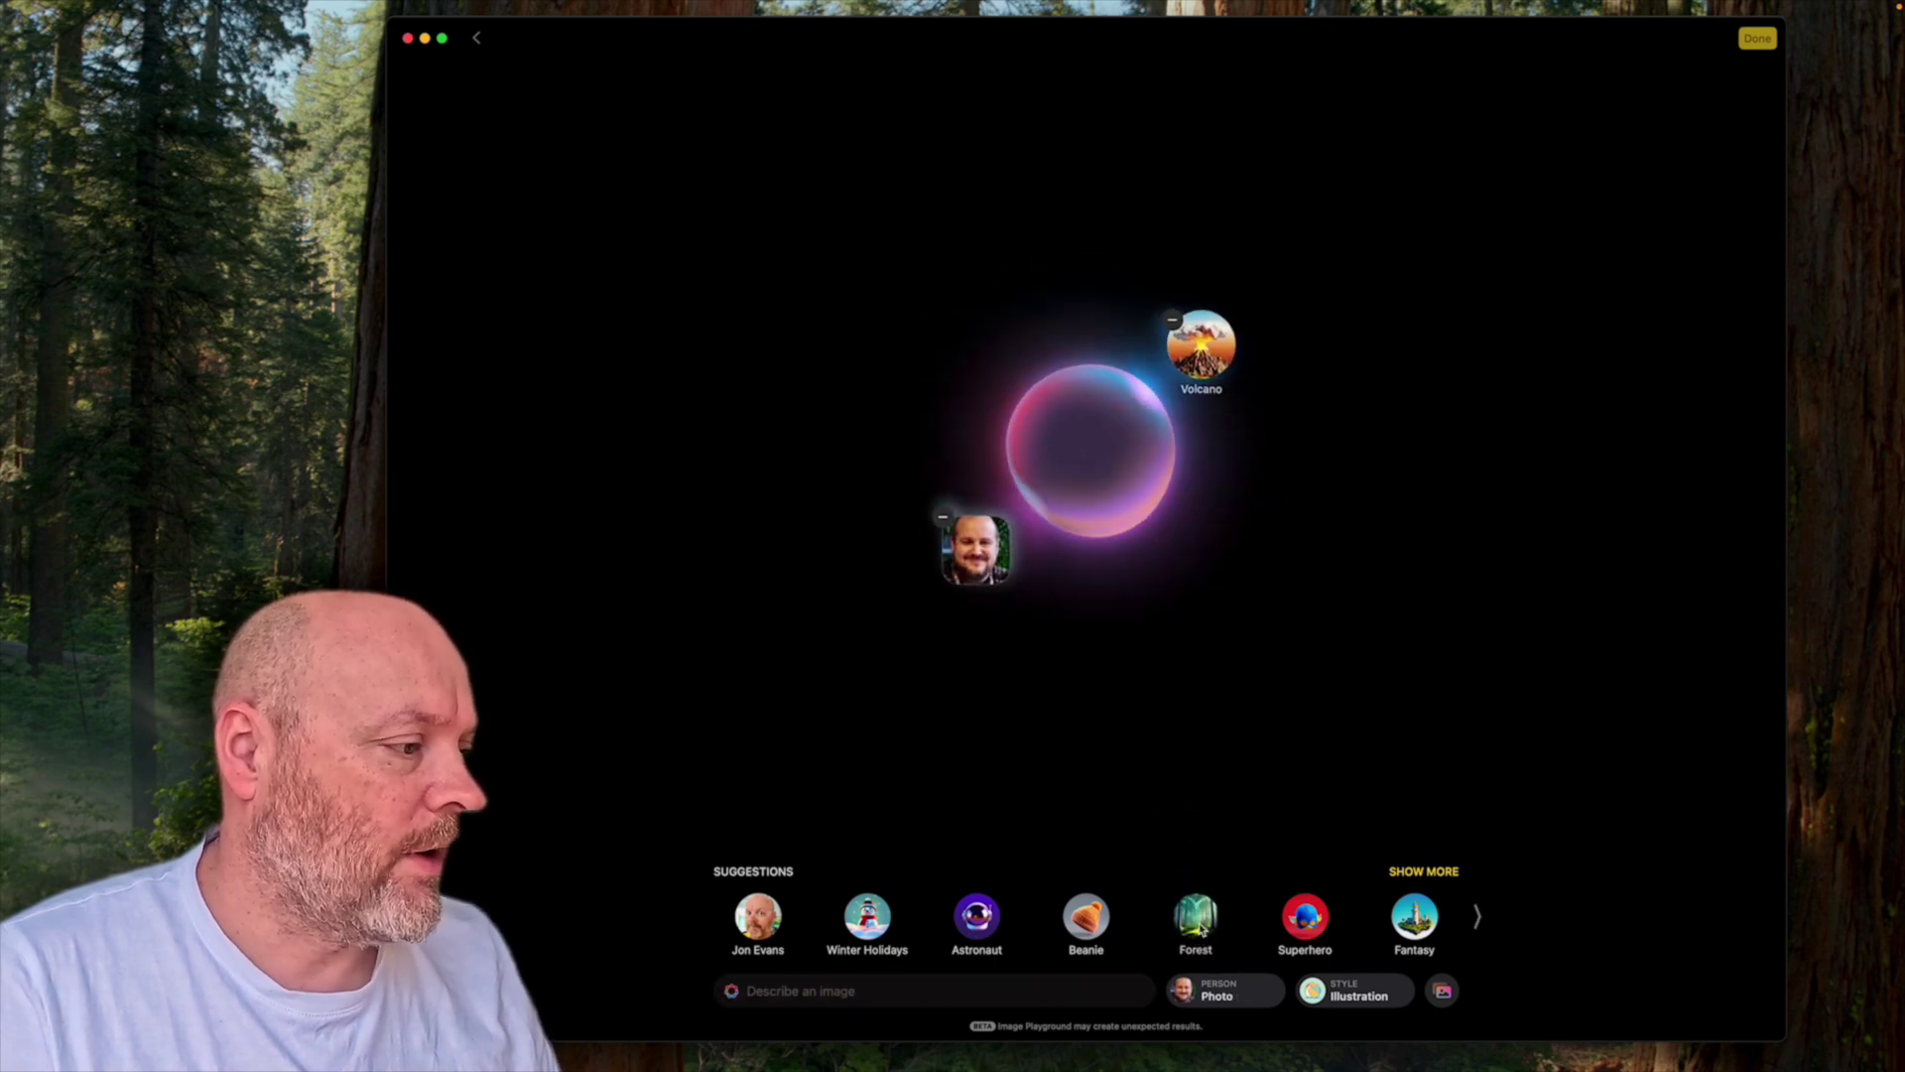
{"action": "left_click", "coordinate": [1477, 917]}
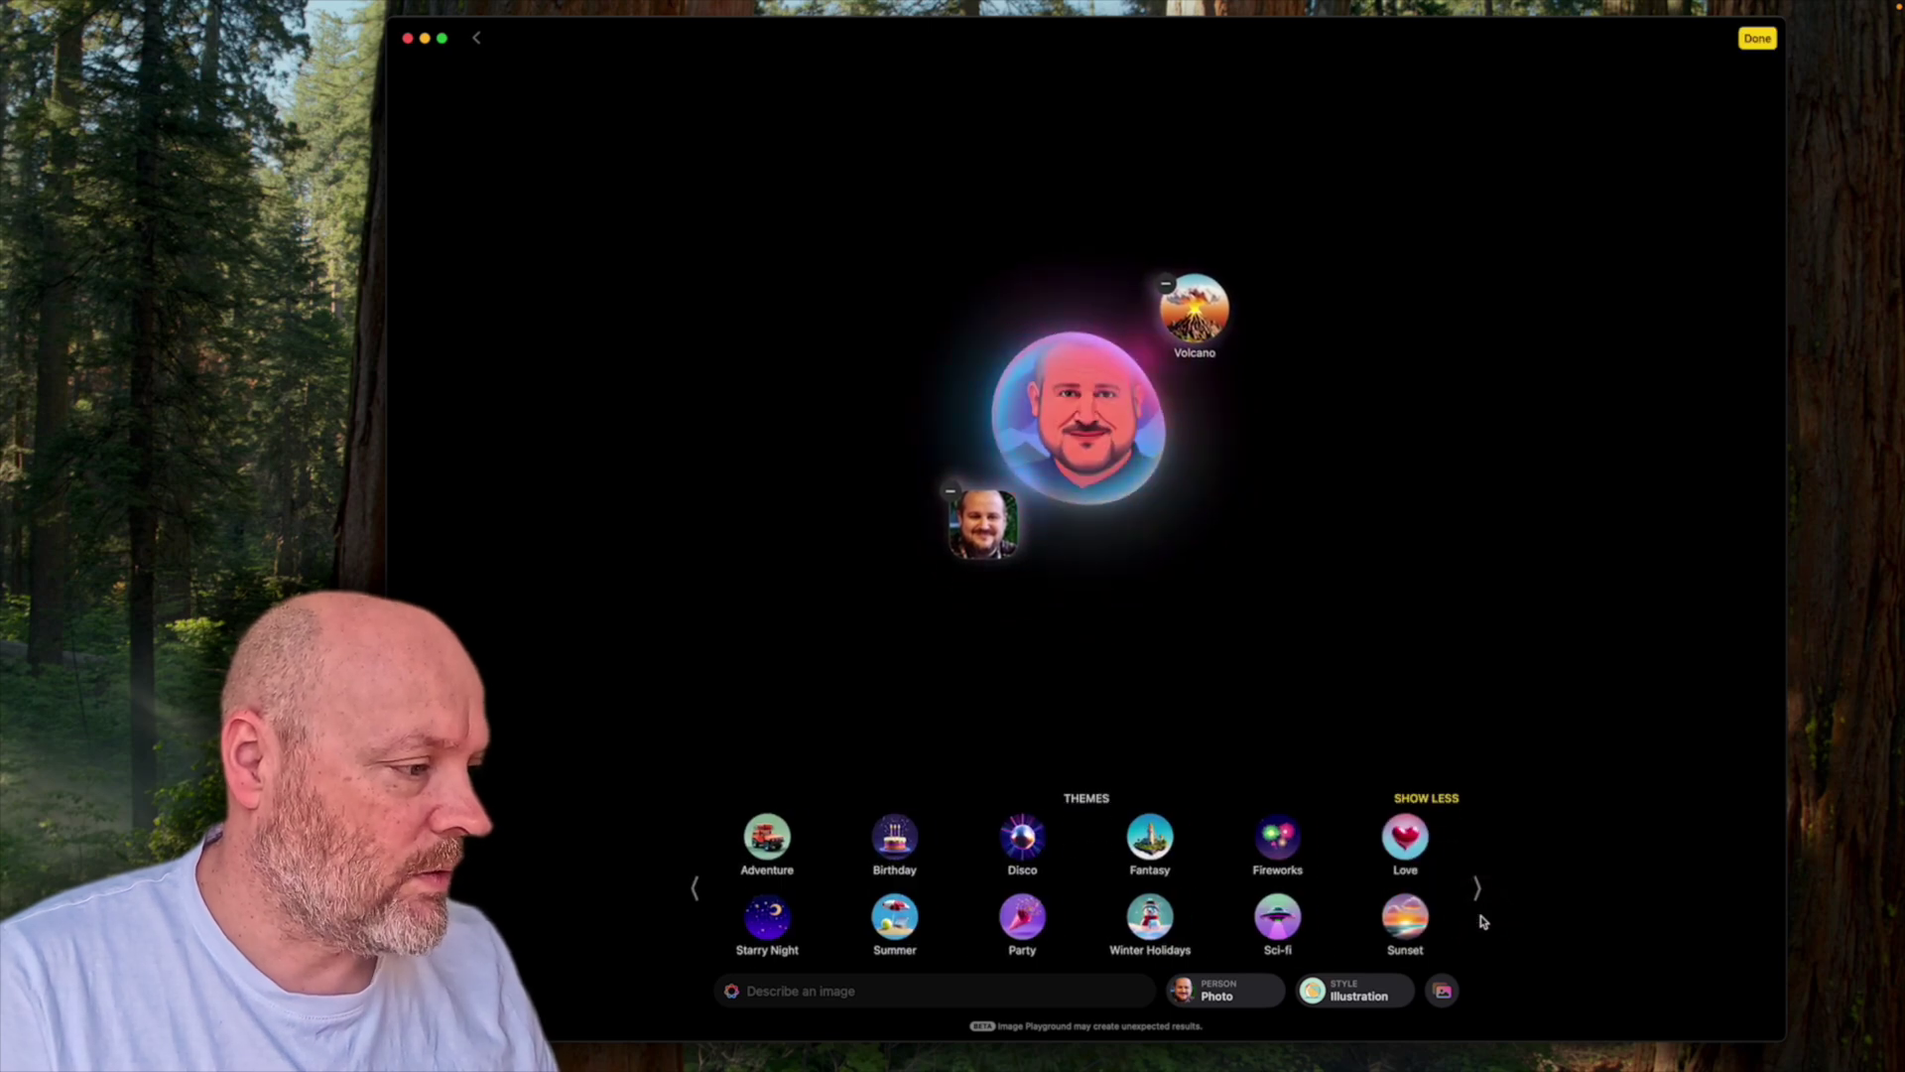
{"action": "left_click", "coordinate": [1480, 919]}
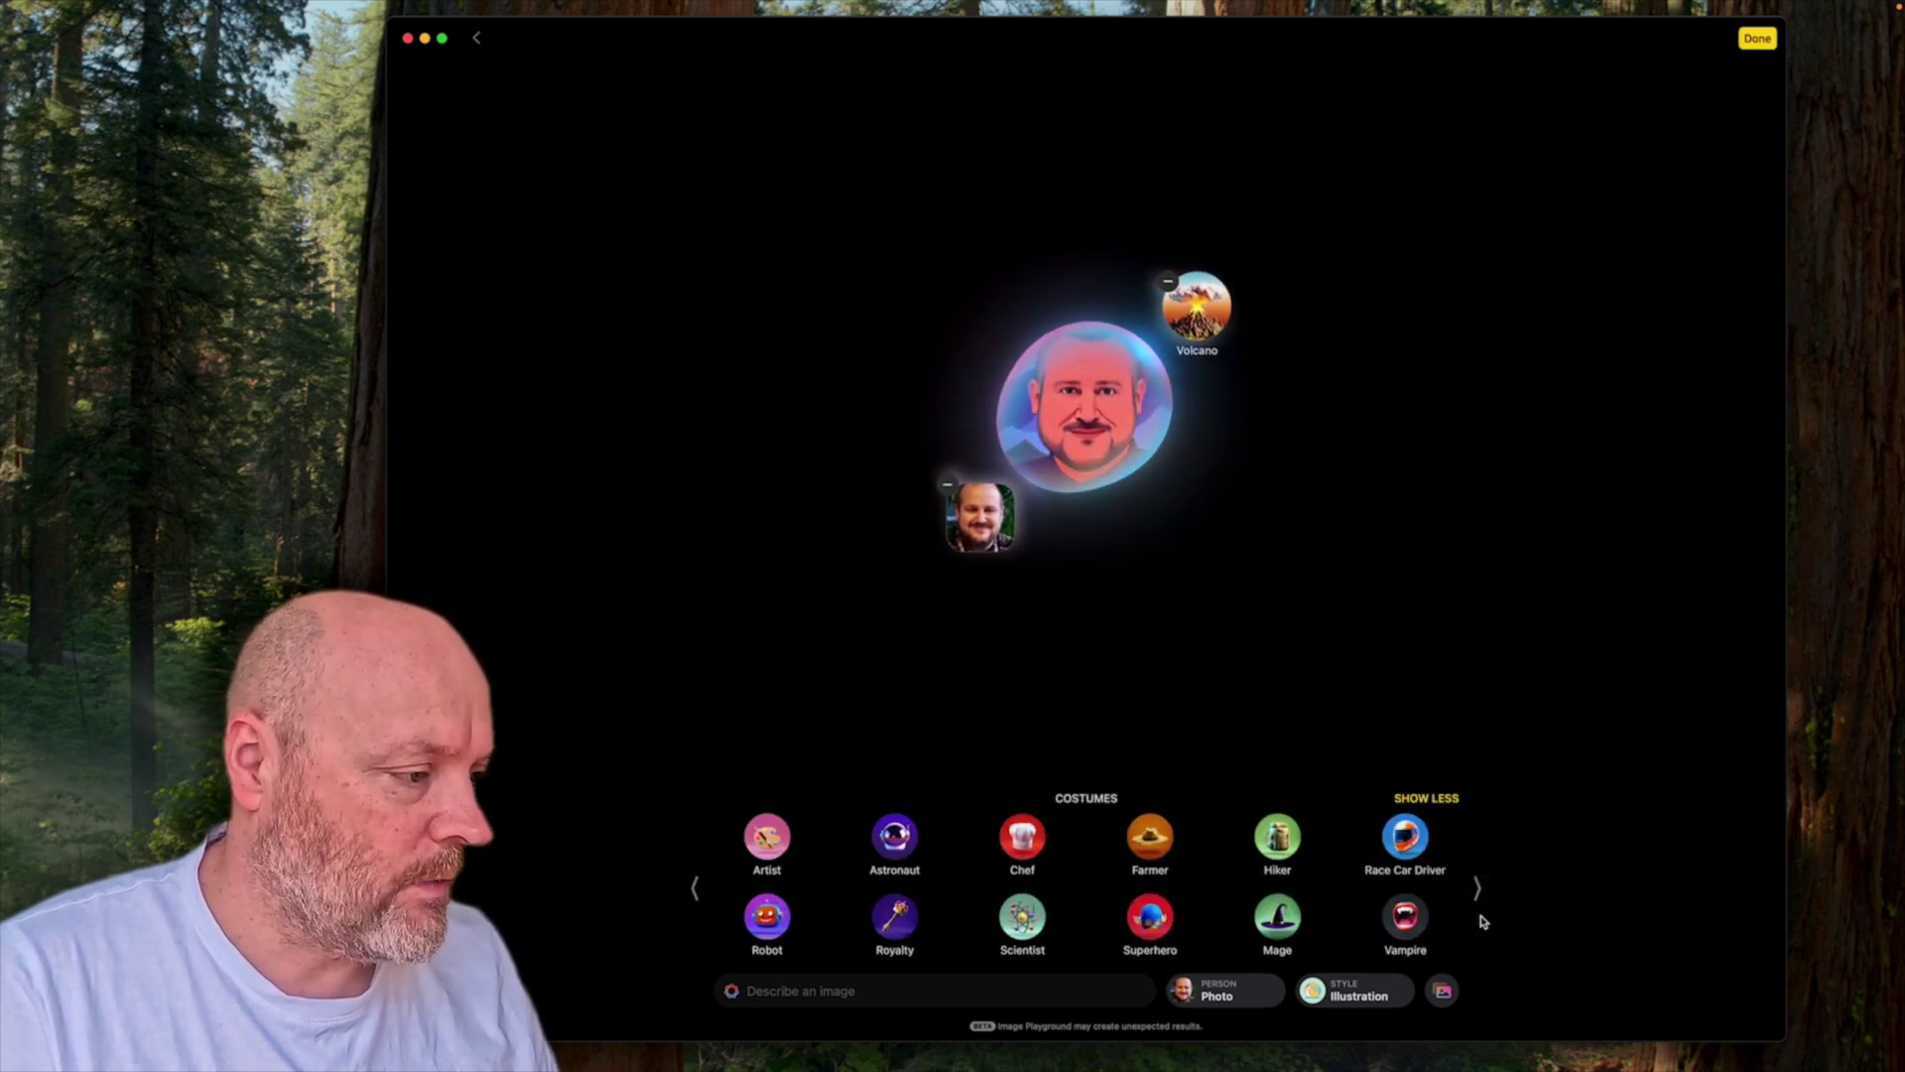
Add the Superhero costume and settle on the red-and-purple jacket before a purple volcano
{"action": "left_click", "coordinate": [1153, 915]}
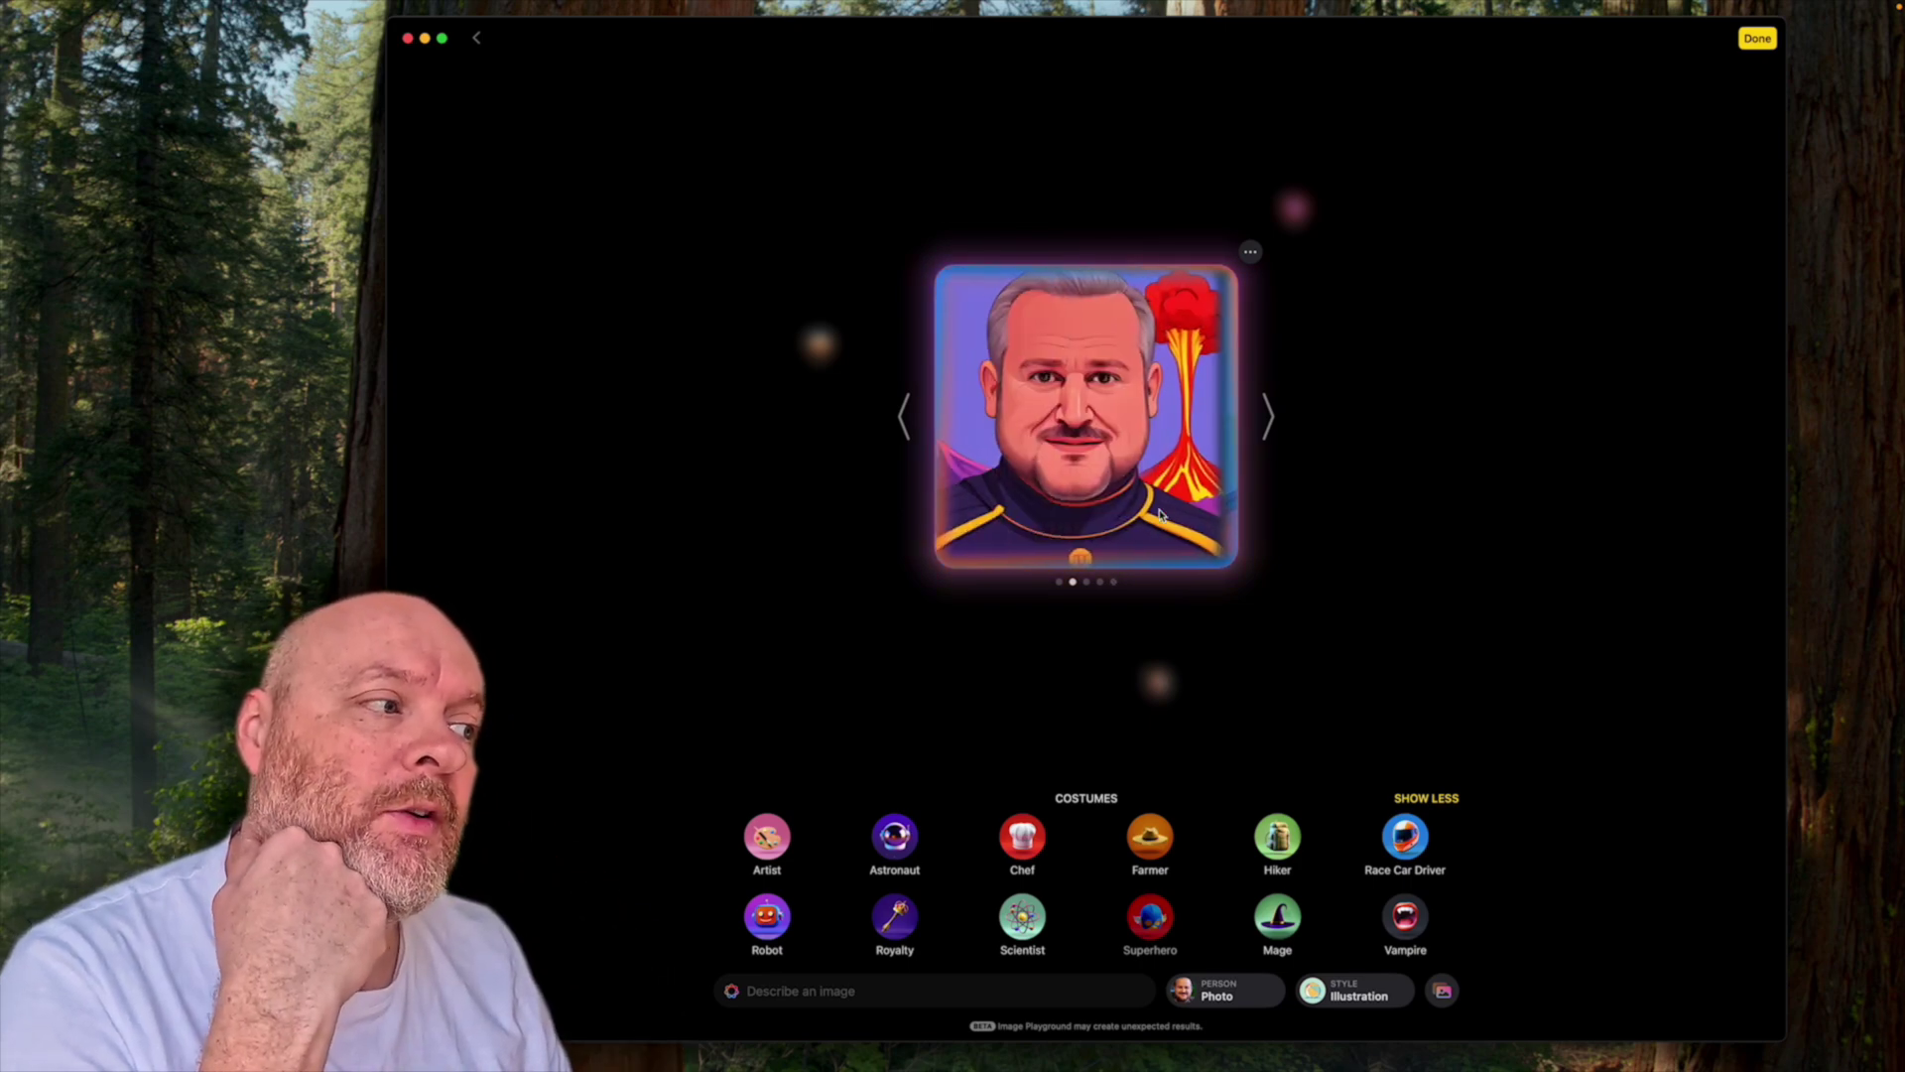
{"action": "scroll", "coordinate": [1161, 514], "scroll_direction": "right", "scroll_amount": 4}
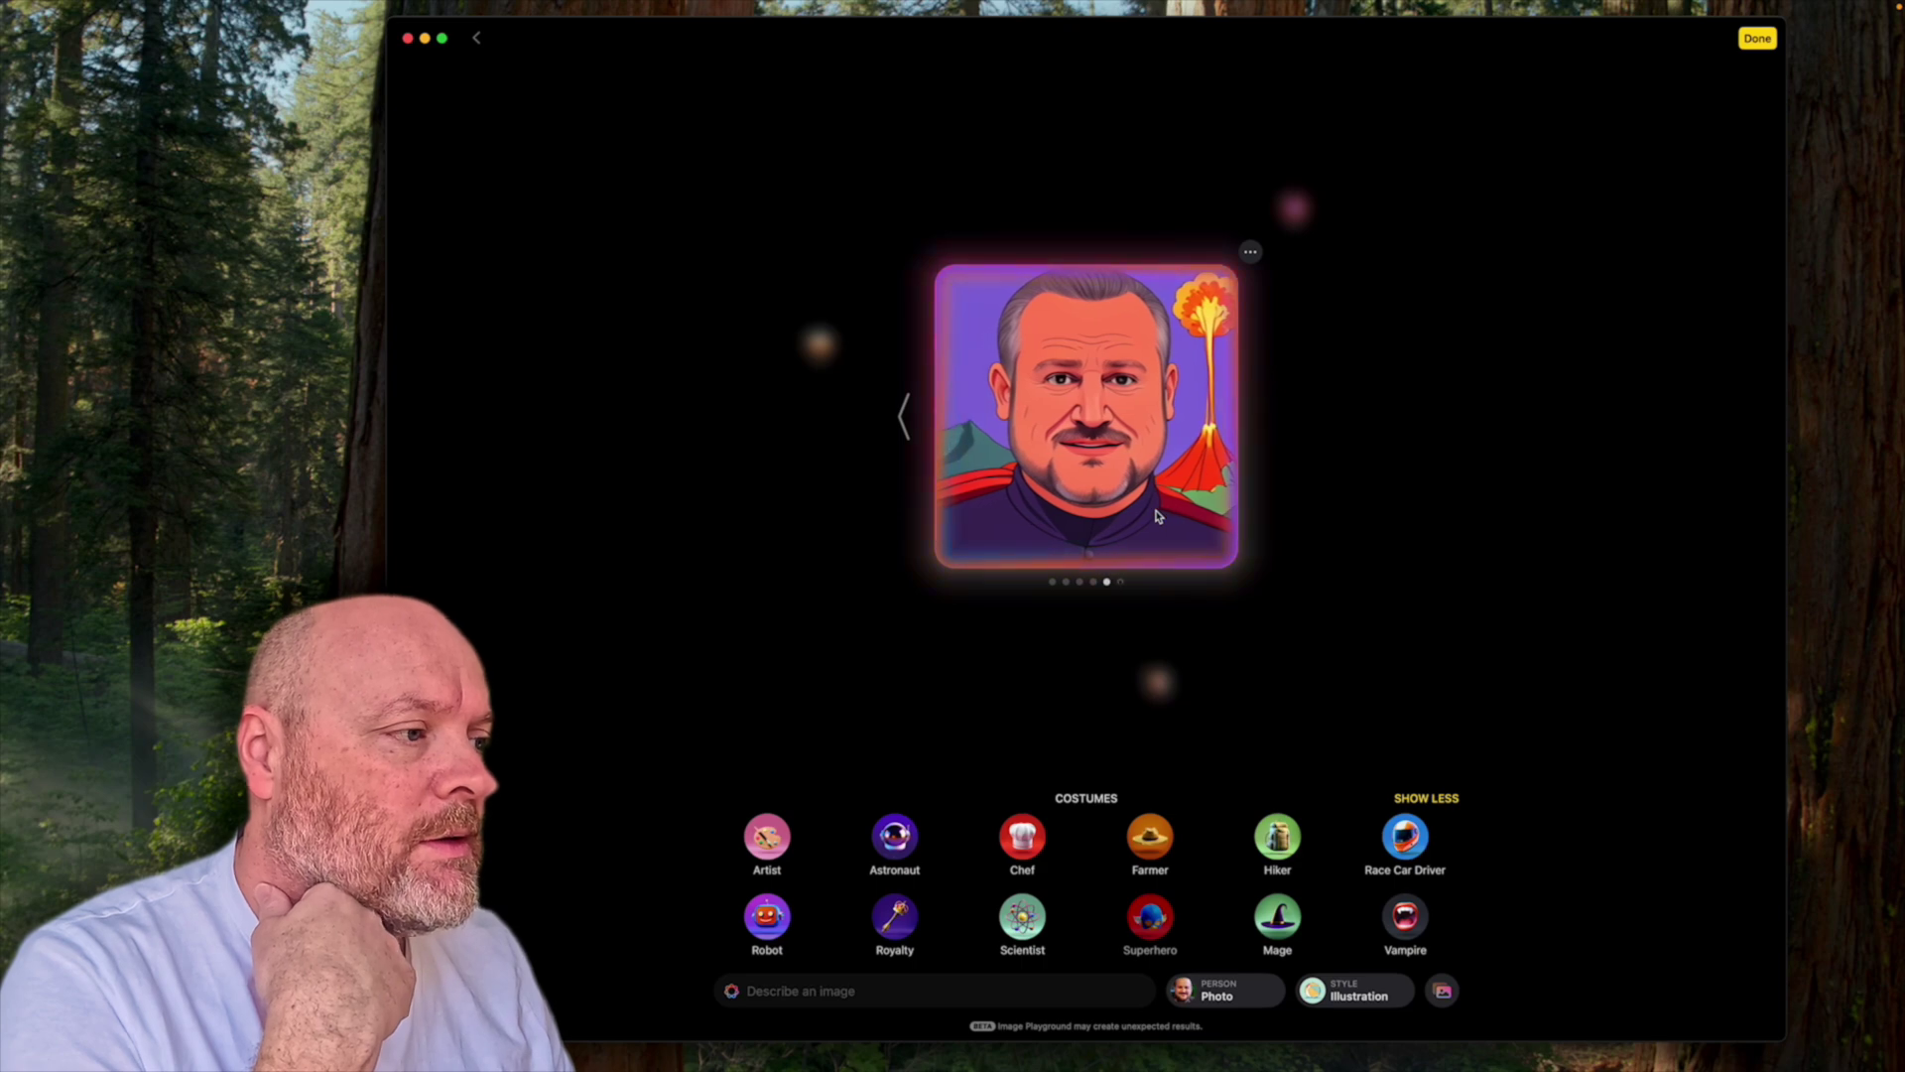
{"action": "scroll", "coordinate": [1156, 515], "scroll_direction": "left", "scroll_amount": 3}
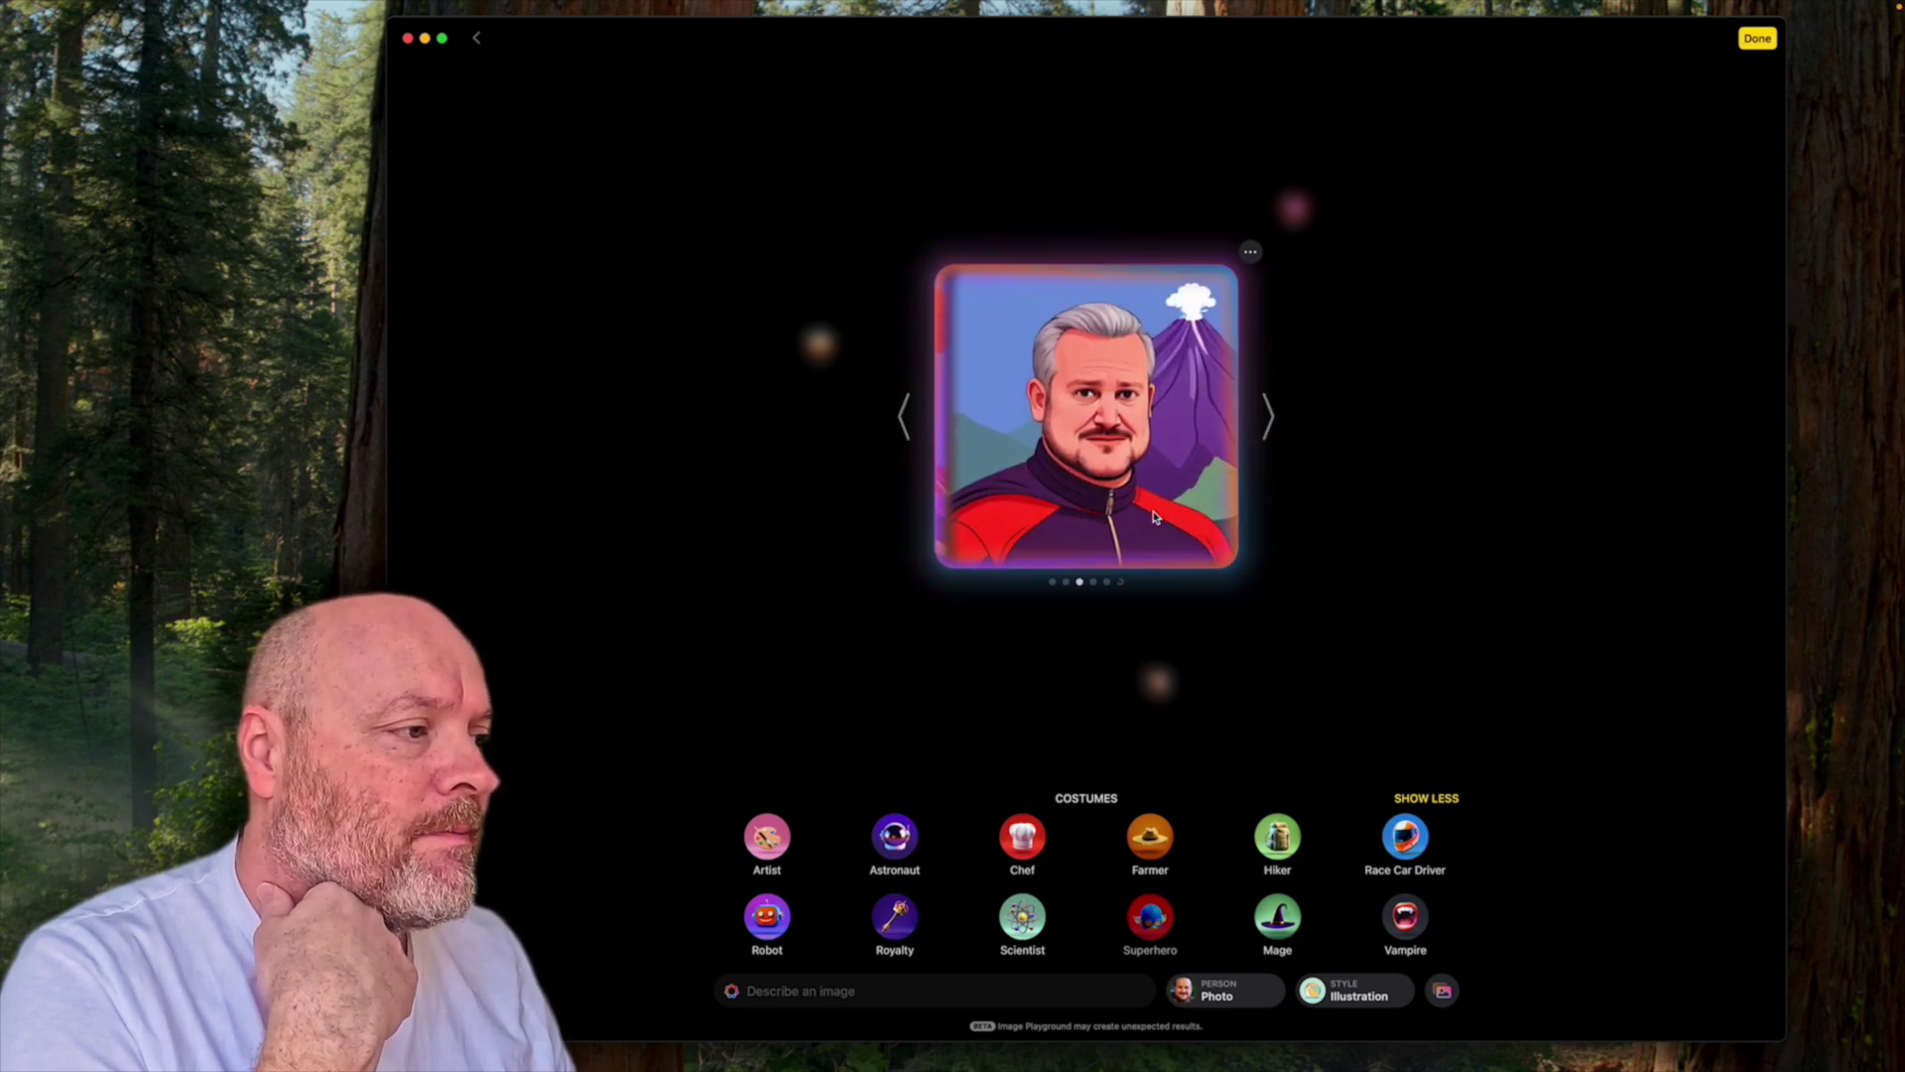
{"action": "scroll", "coordinate": [1154, 515], "scroll_direction": "left", "scroll_amount": 1}
{"action": "scroll", "coordinate": [1141, 486], "scroll_direction": "right", "scroll_amount": 1}
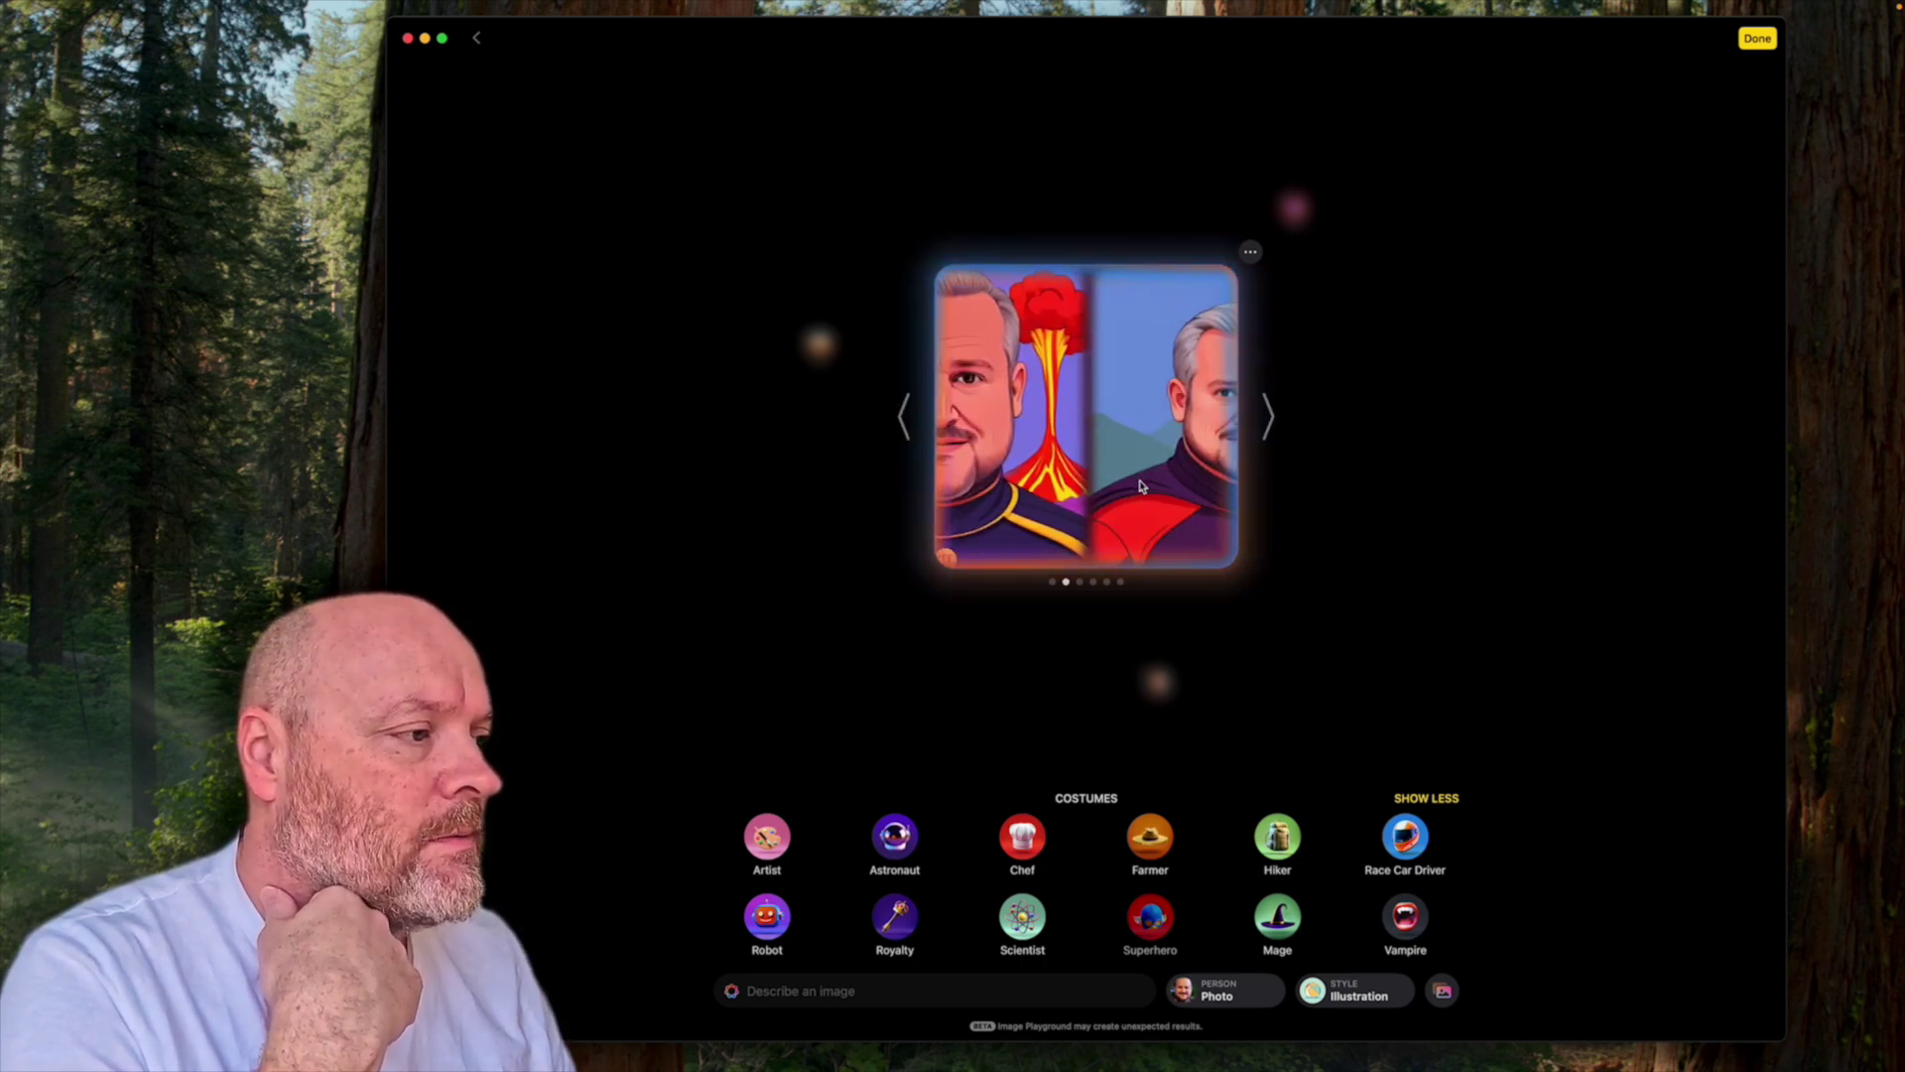
{"action": "left_click", "coordinate": [1140, 482]}
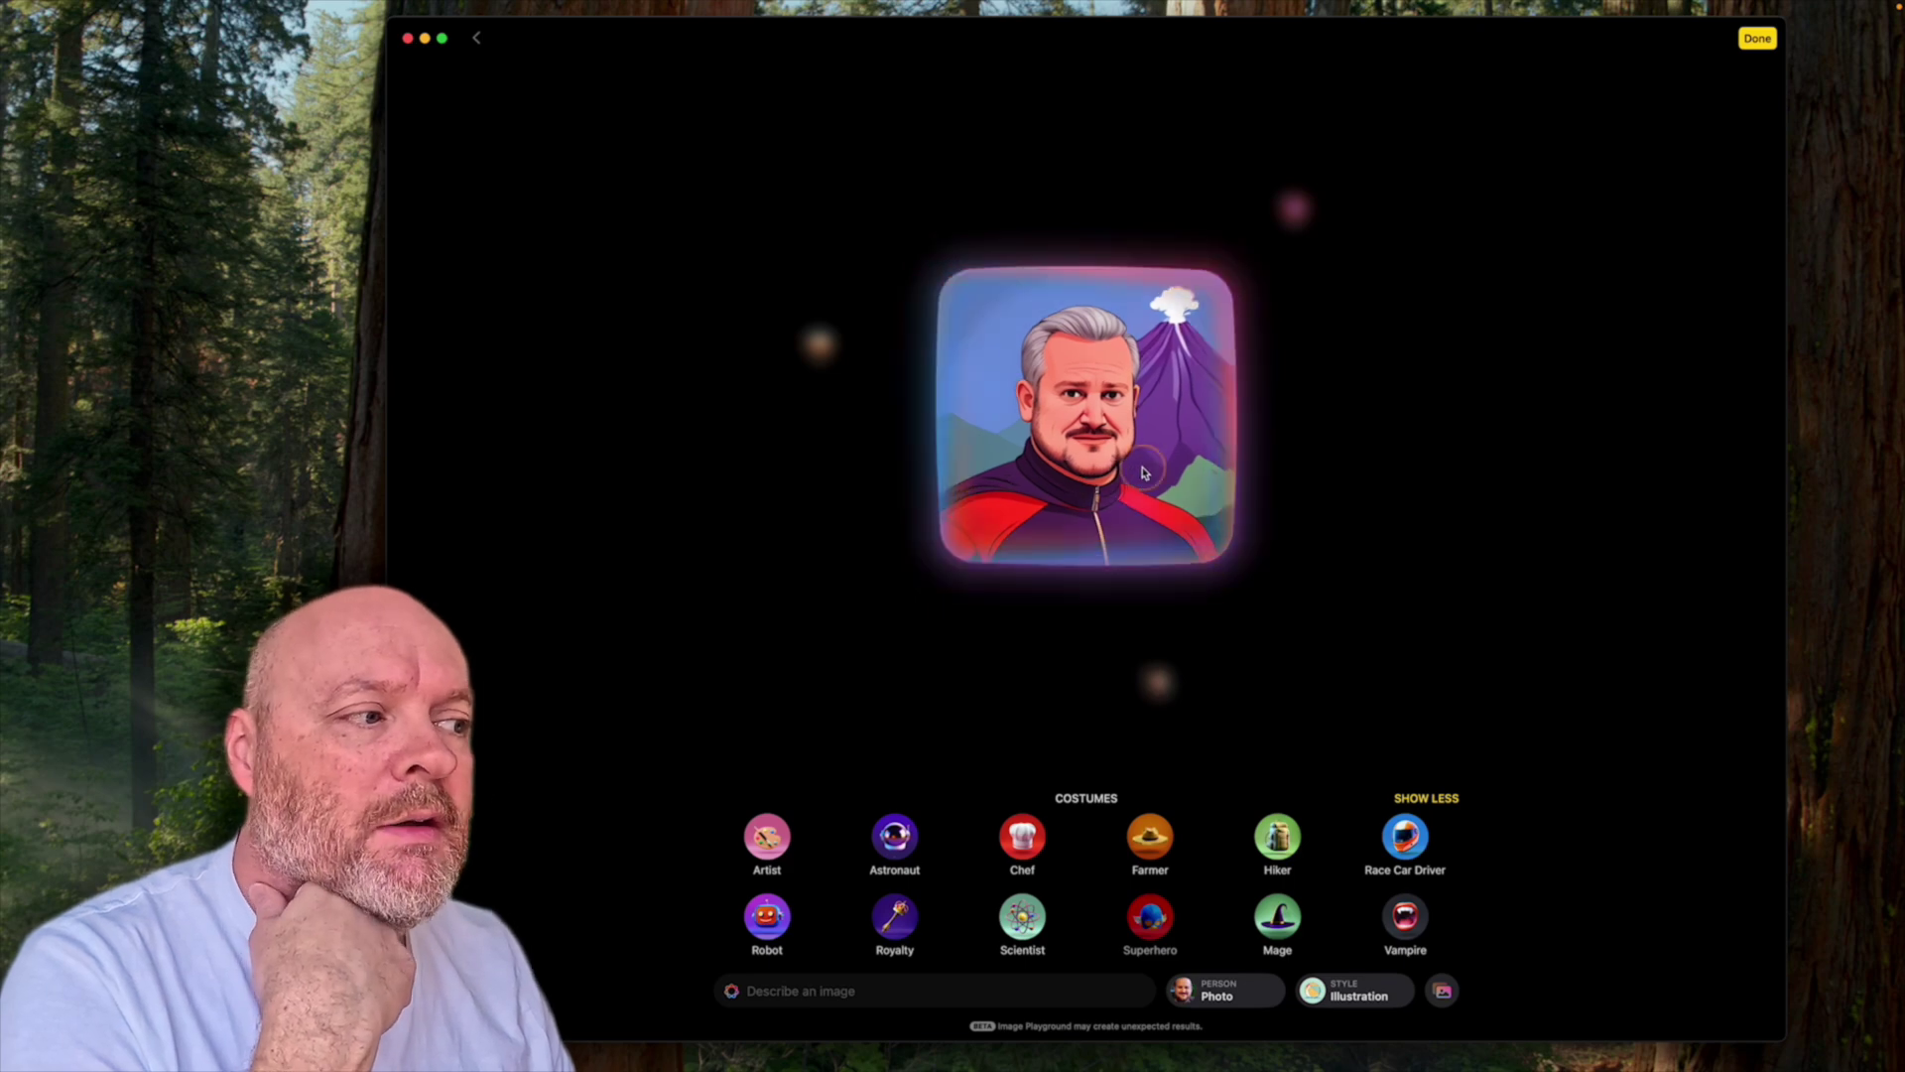
Save the purple volcano portrait and return to the six-image library
{"action": "left_click", "coordinate": [1768, 39]}
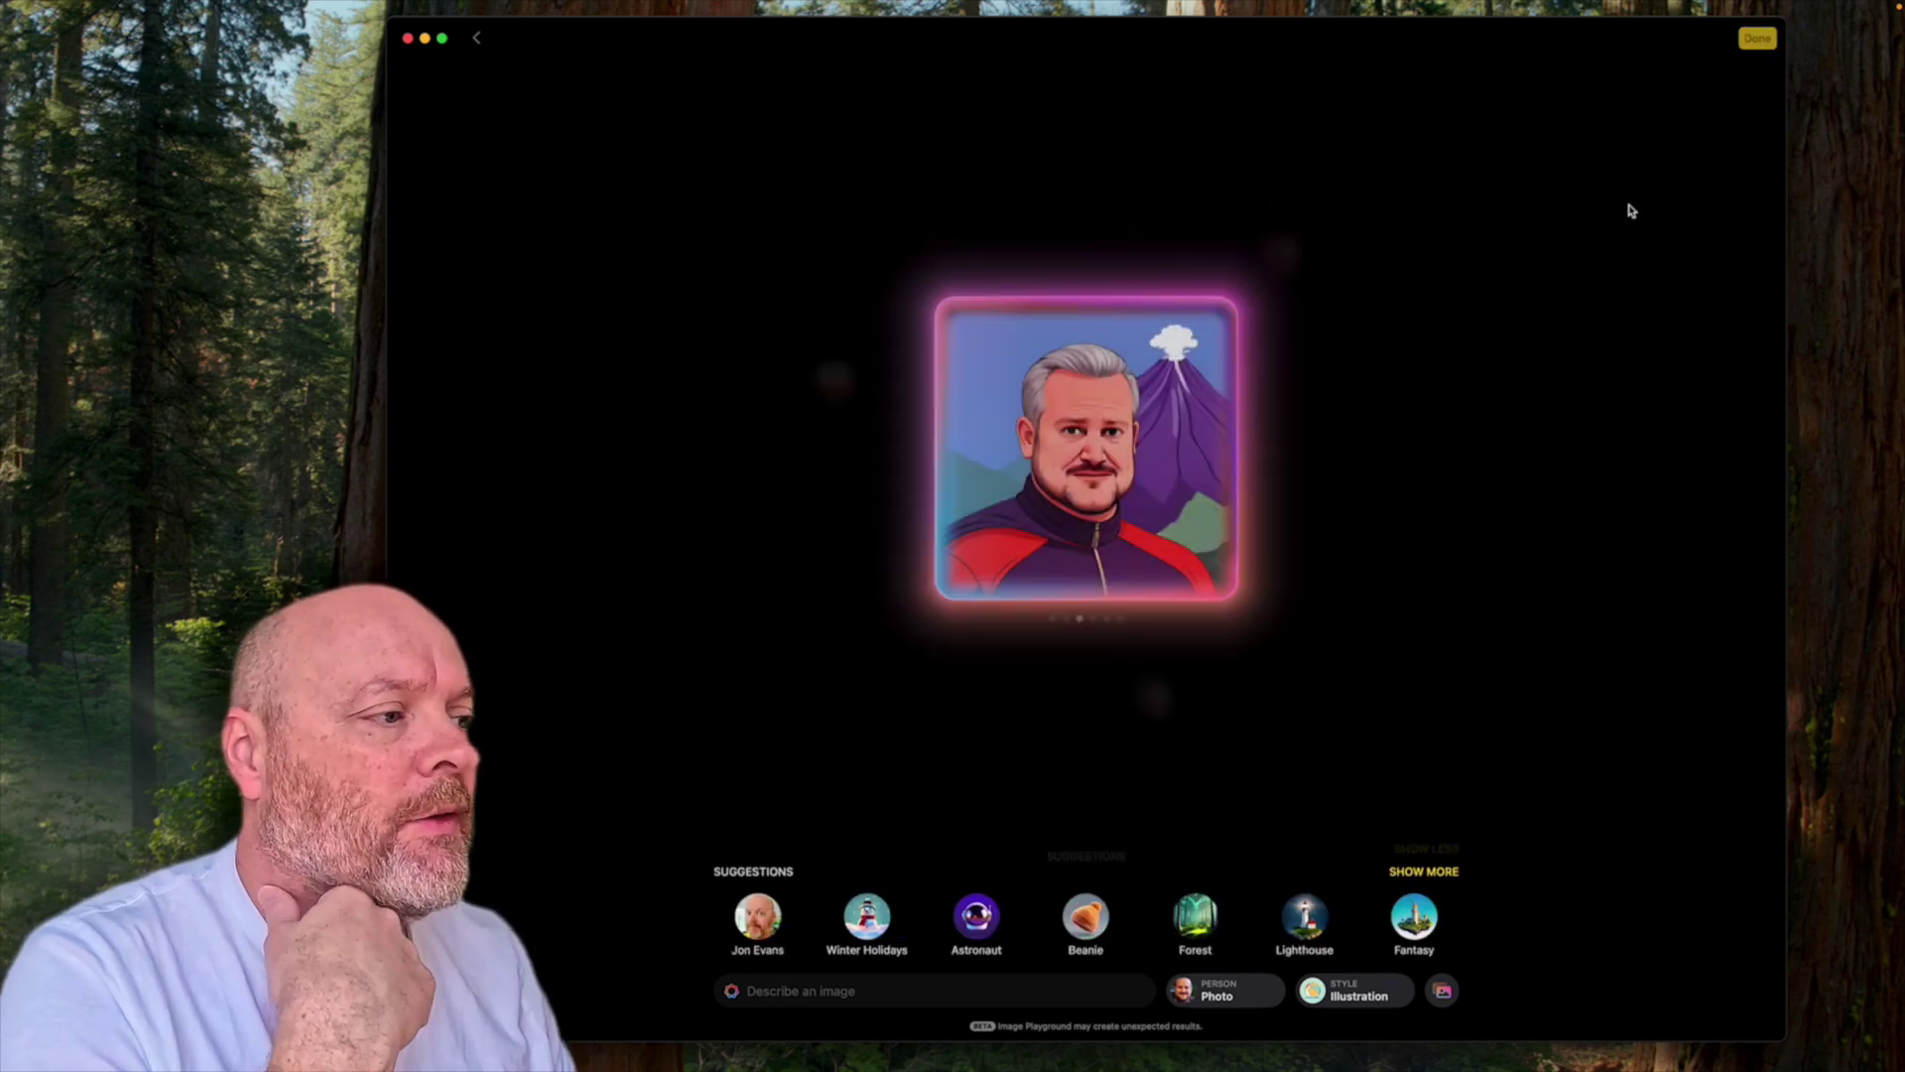
{"action": "left_click", "coordinate": [477, 39]}
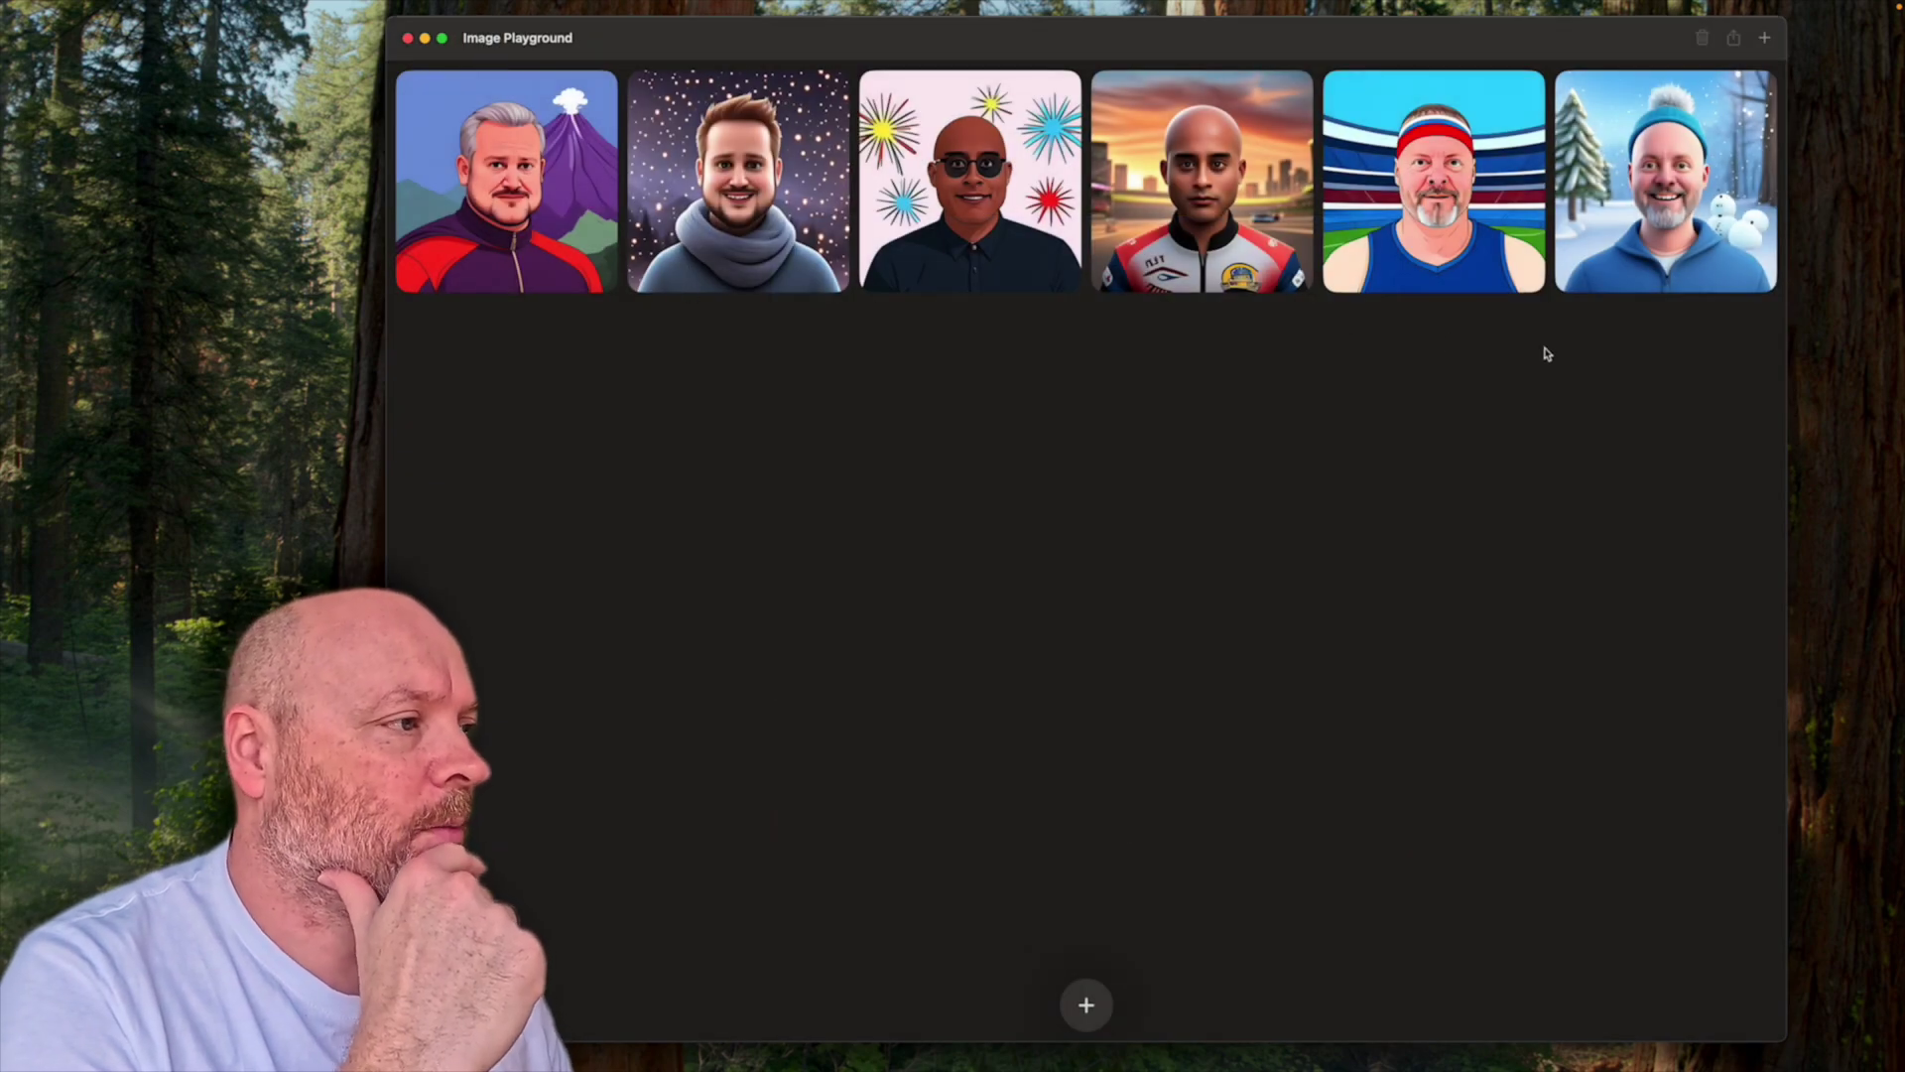